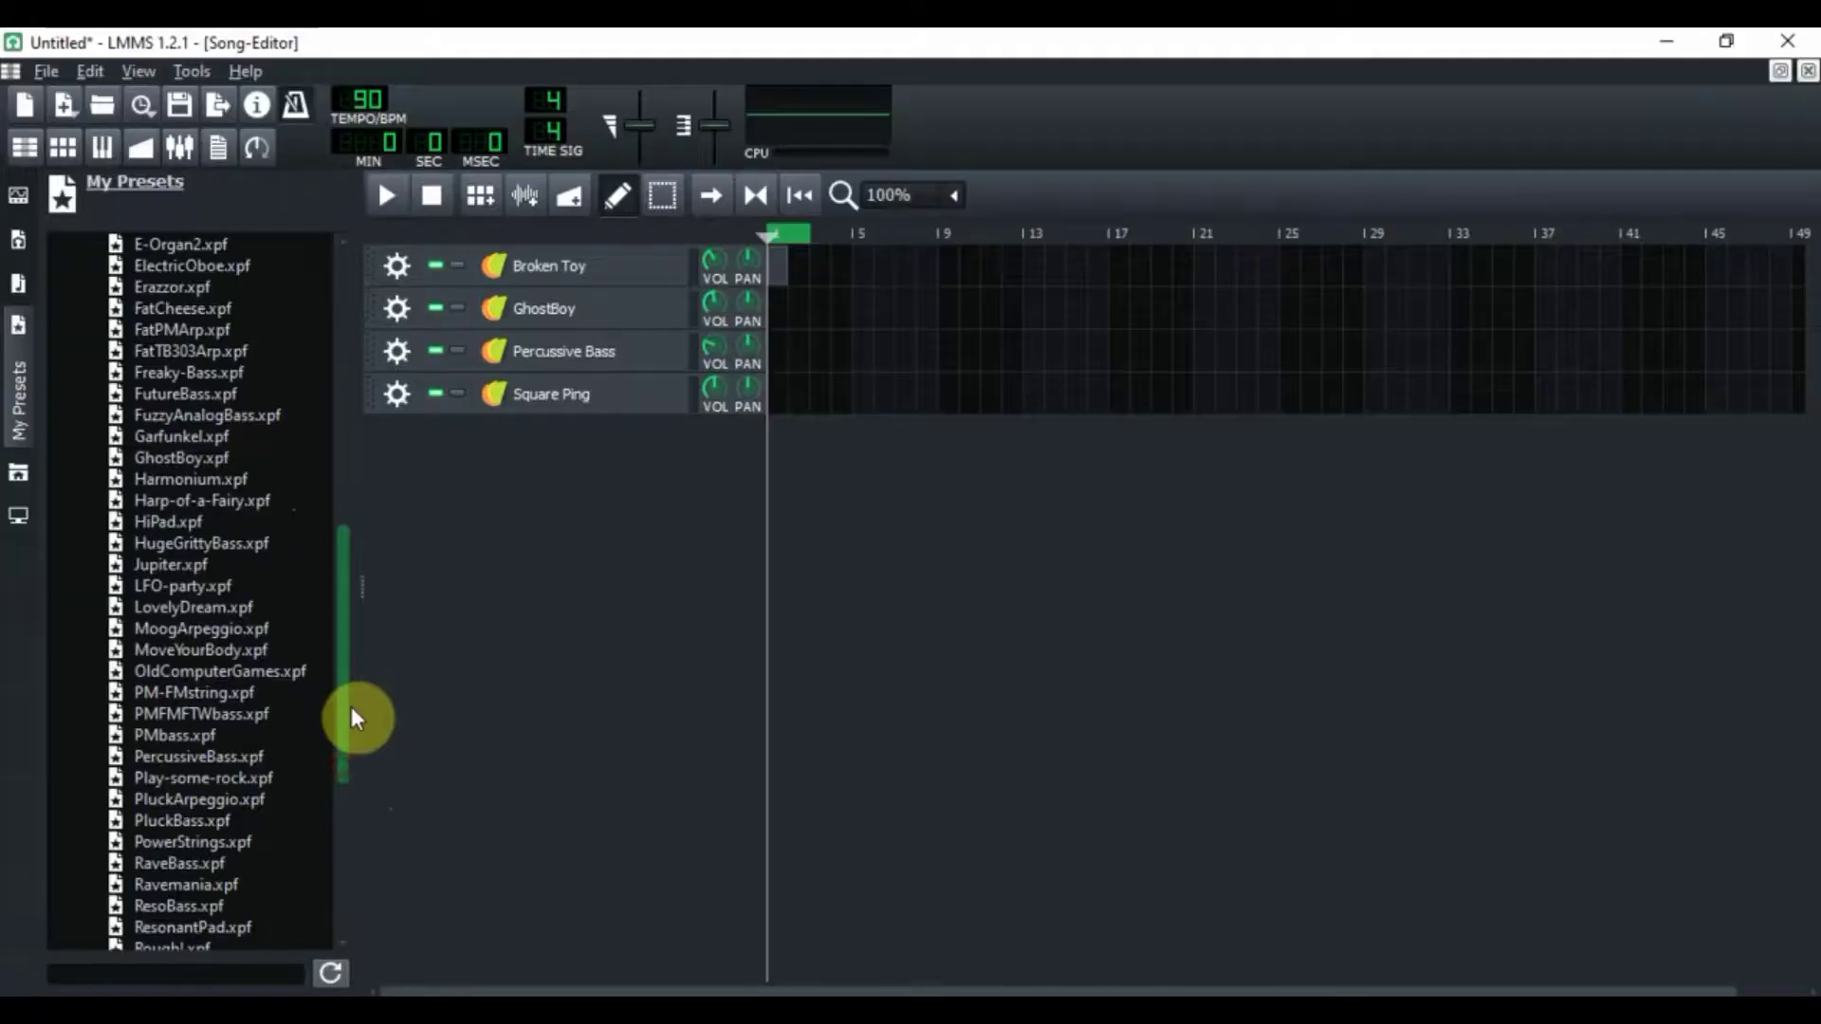
Step: Browse the TripleOscillator presets and view the Broken Toy track's instrument settings
left_click_drag(350, 718, 338, 430)
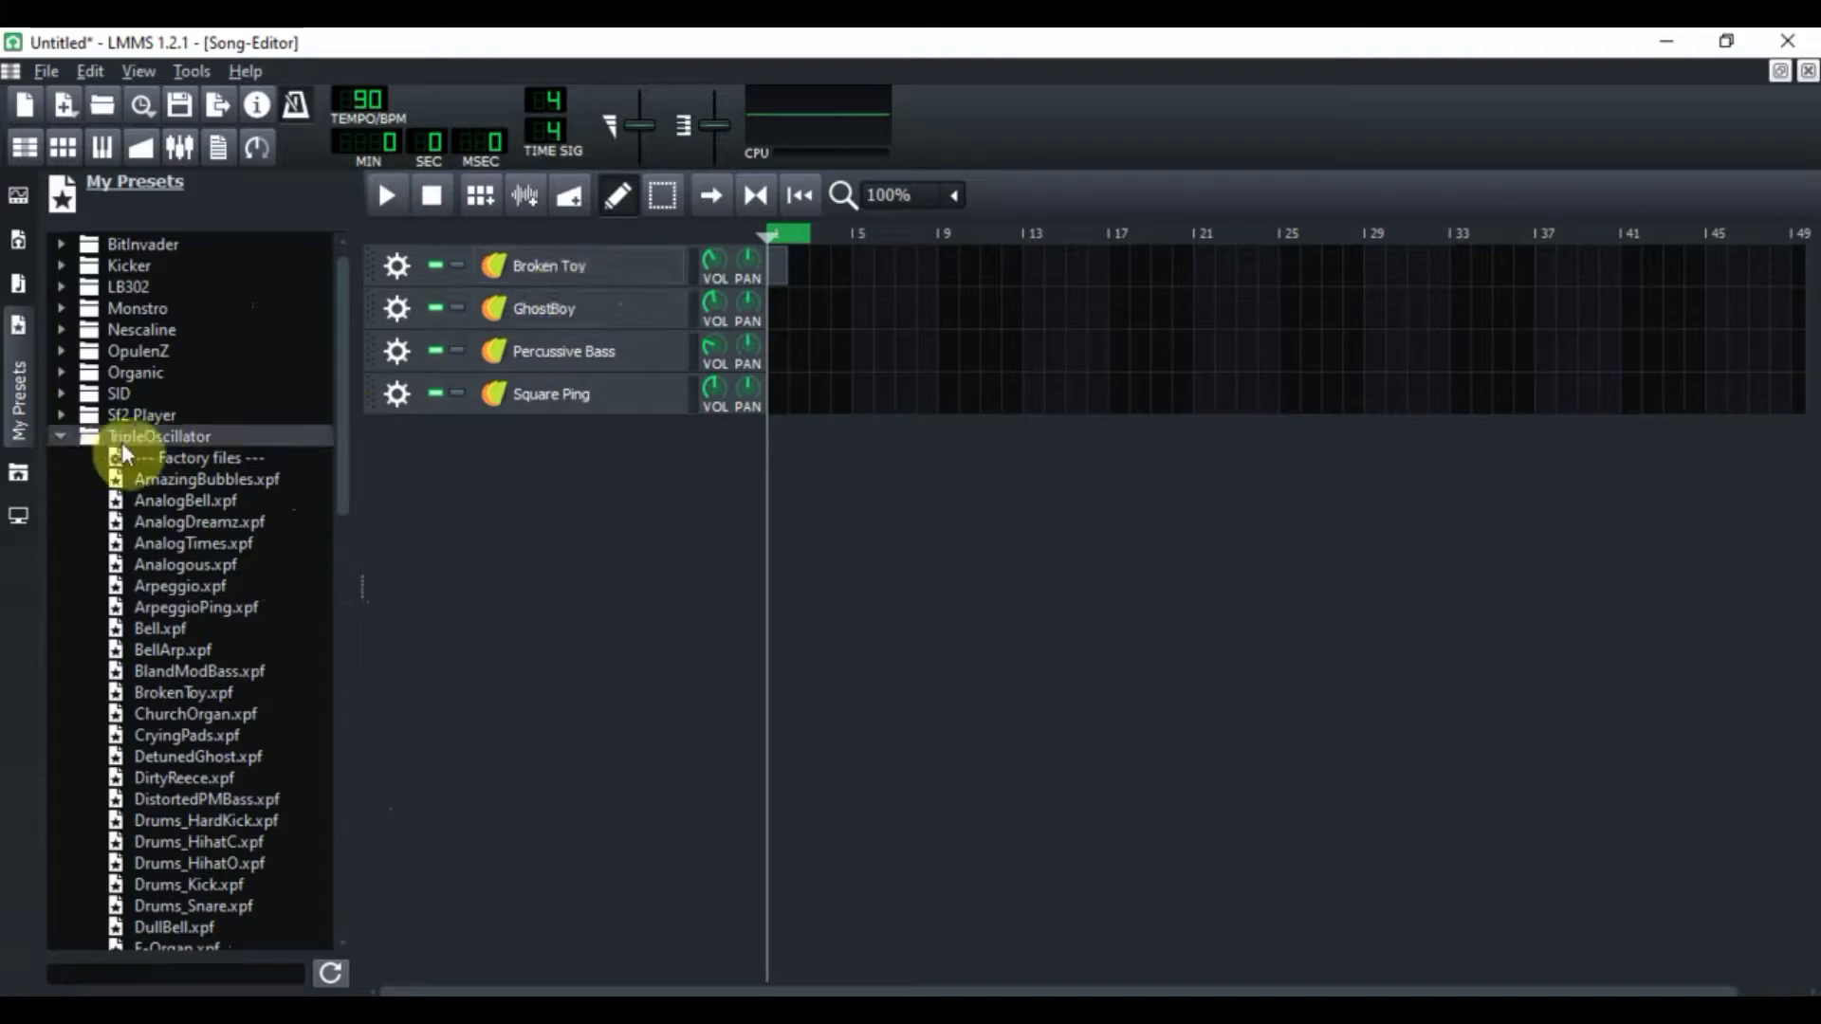
left_click(608, 264)
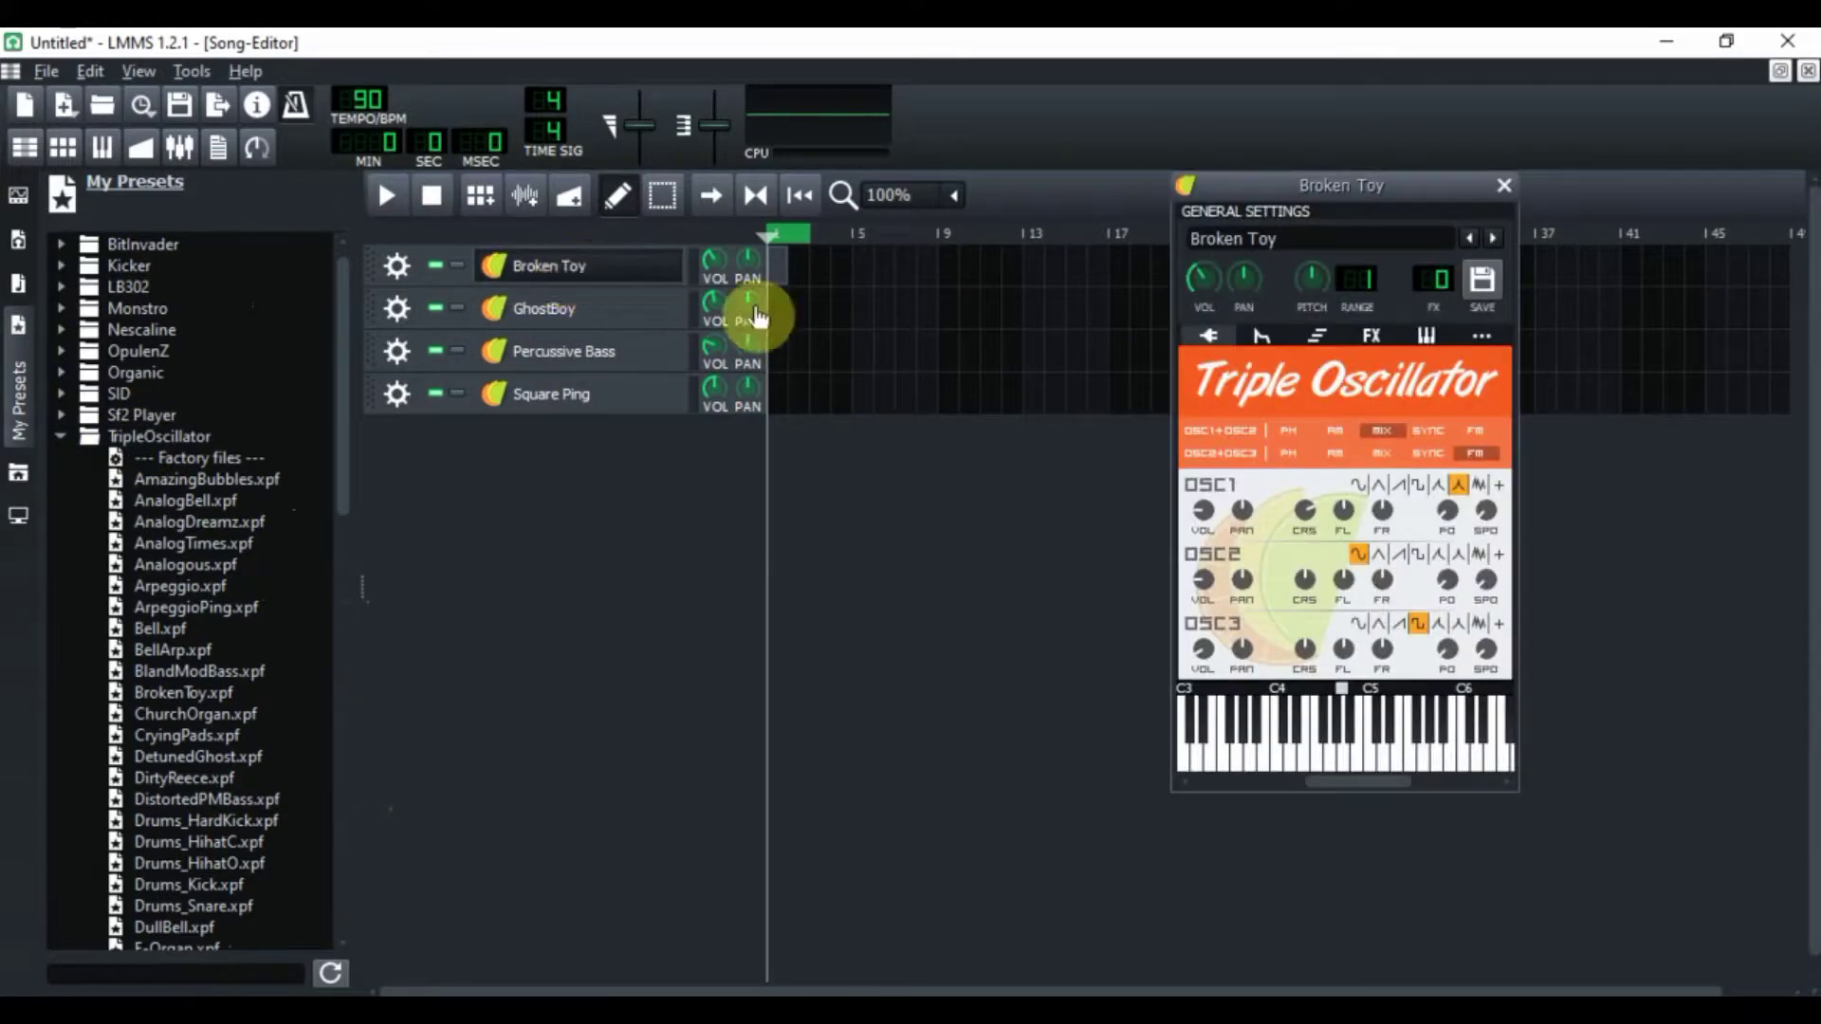
left_click(1507, 185)
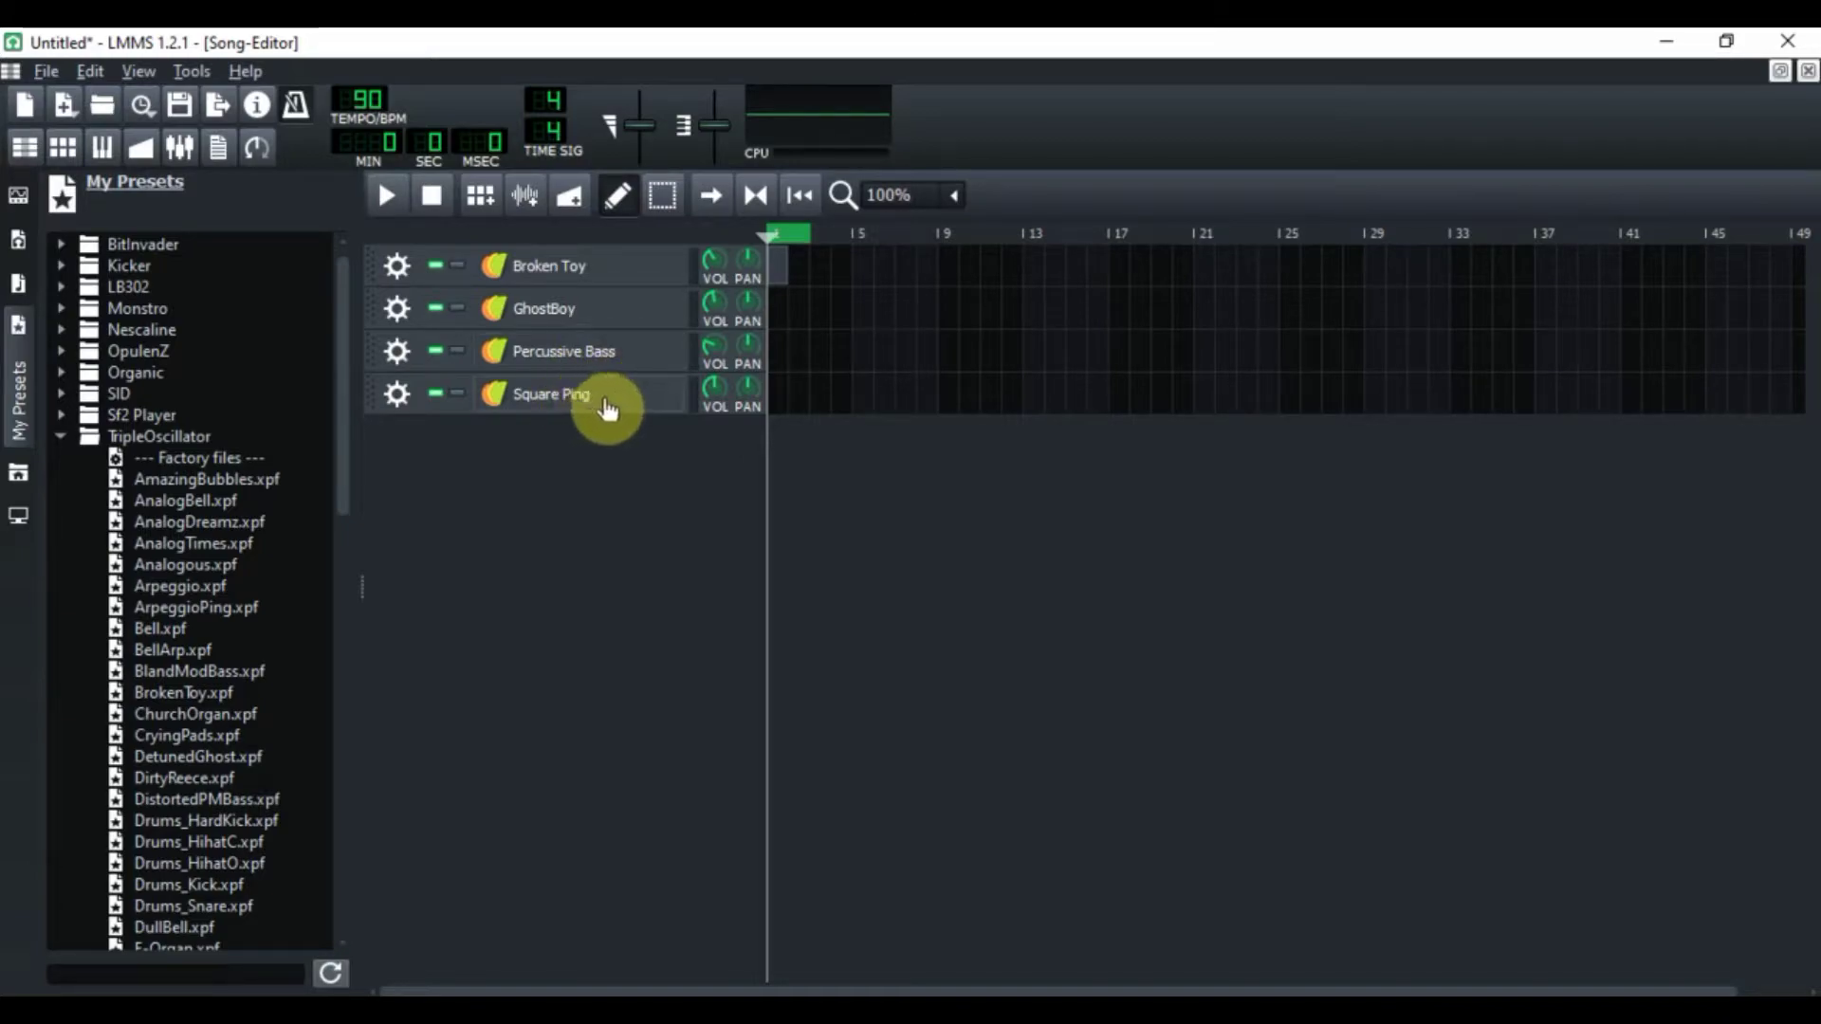
Step: Start recording notes into the Square Ping track's first pattern, and try the metronome on and off
double_click(777, 394)
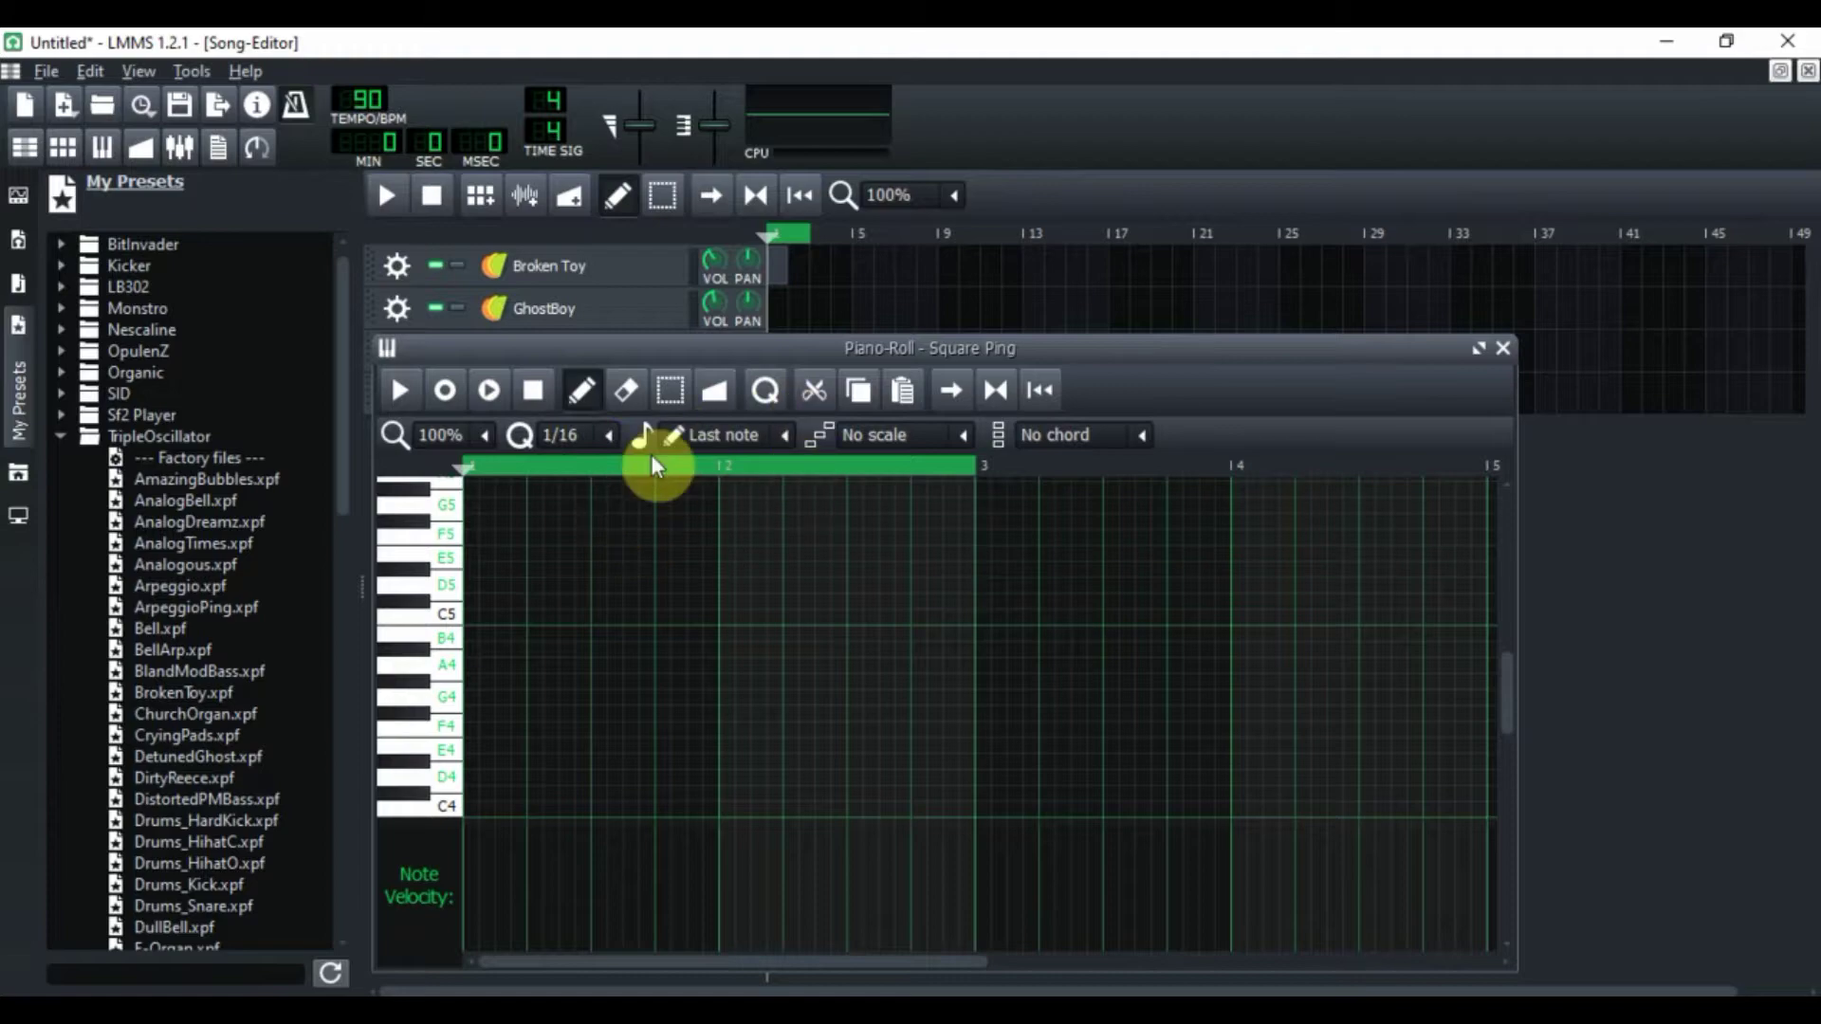
left_click(453, 390)
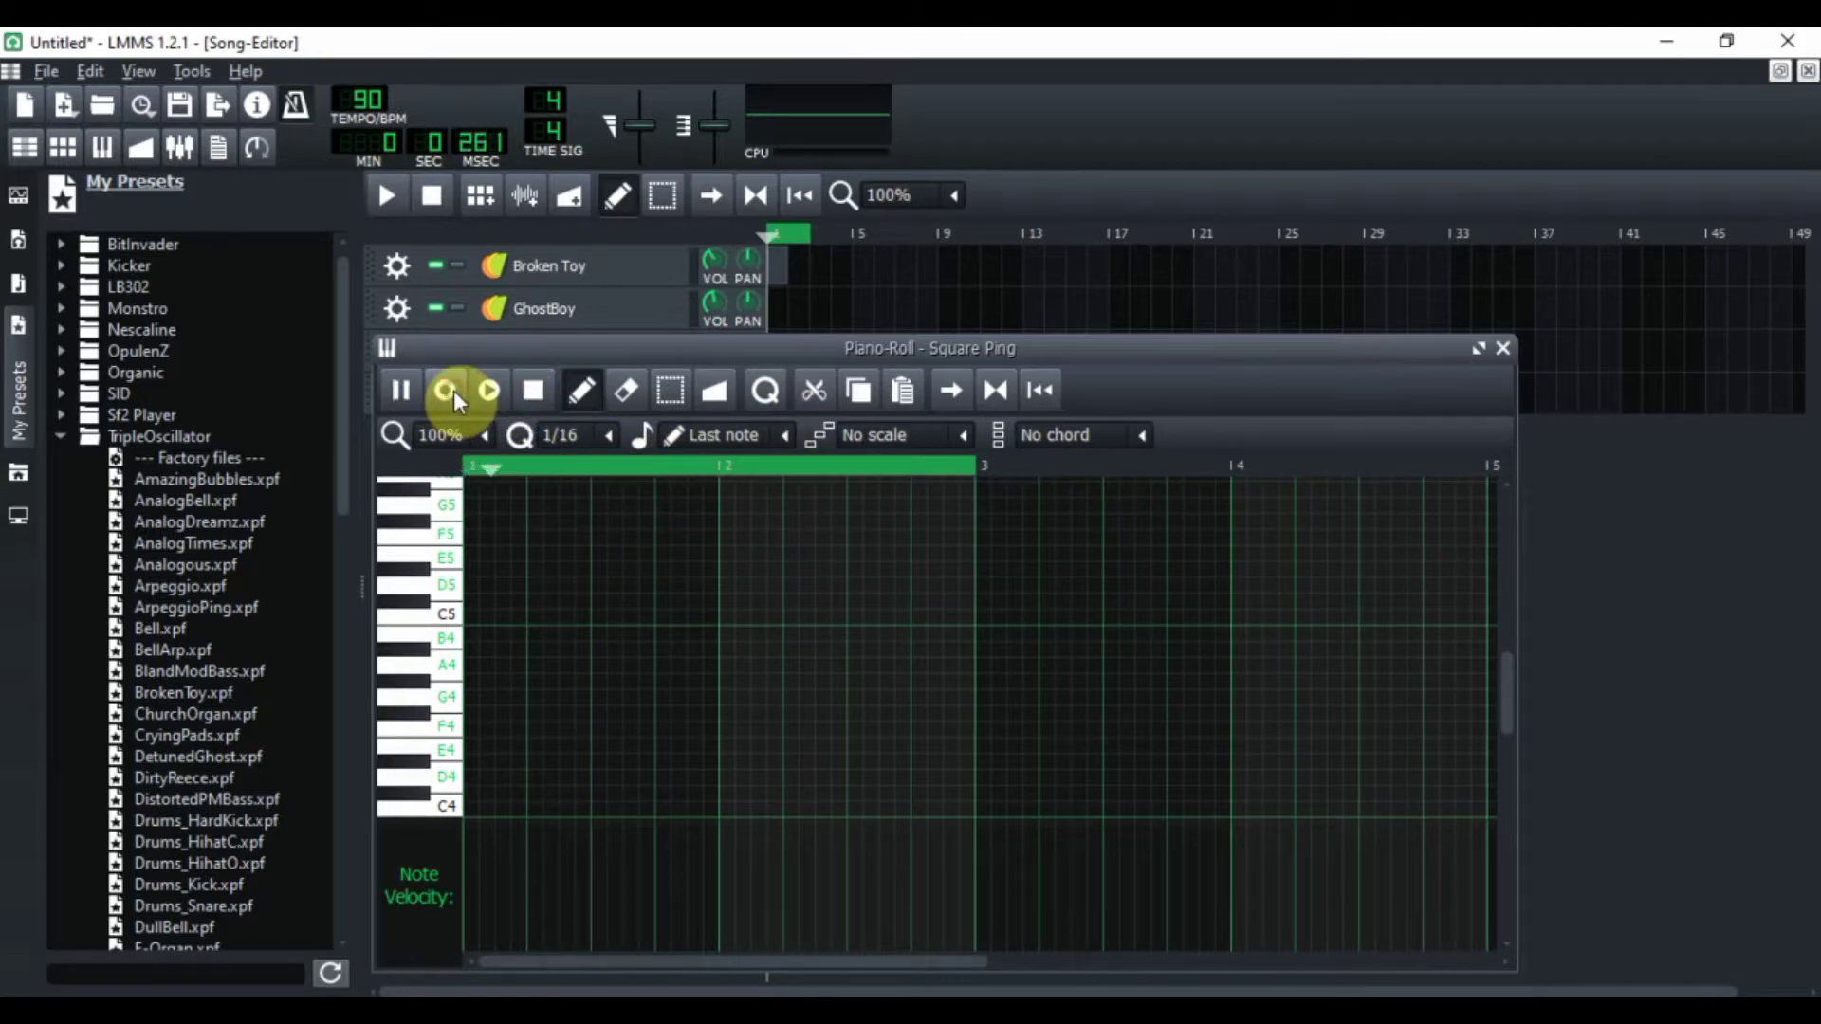
left_click(300, 101)
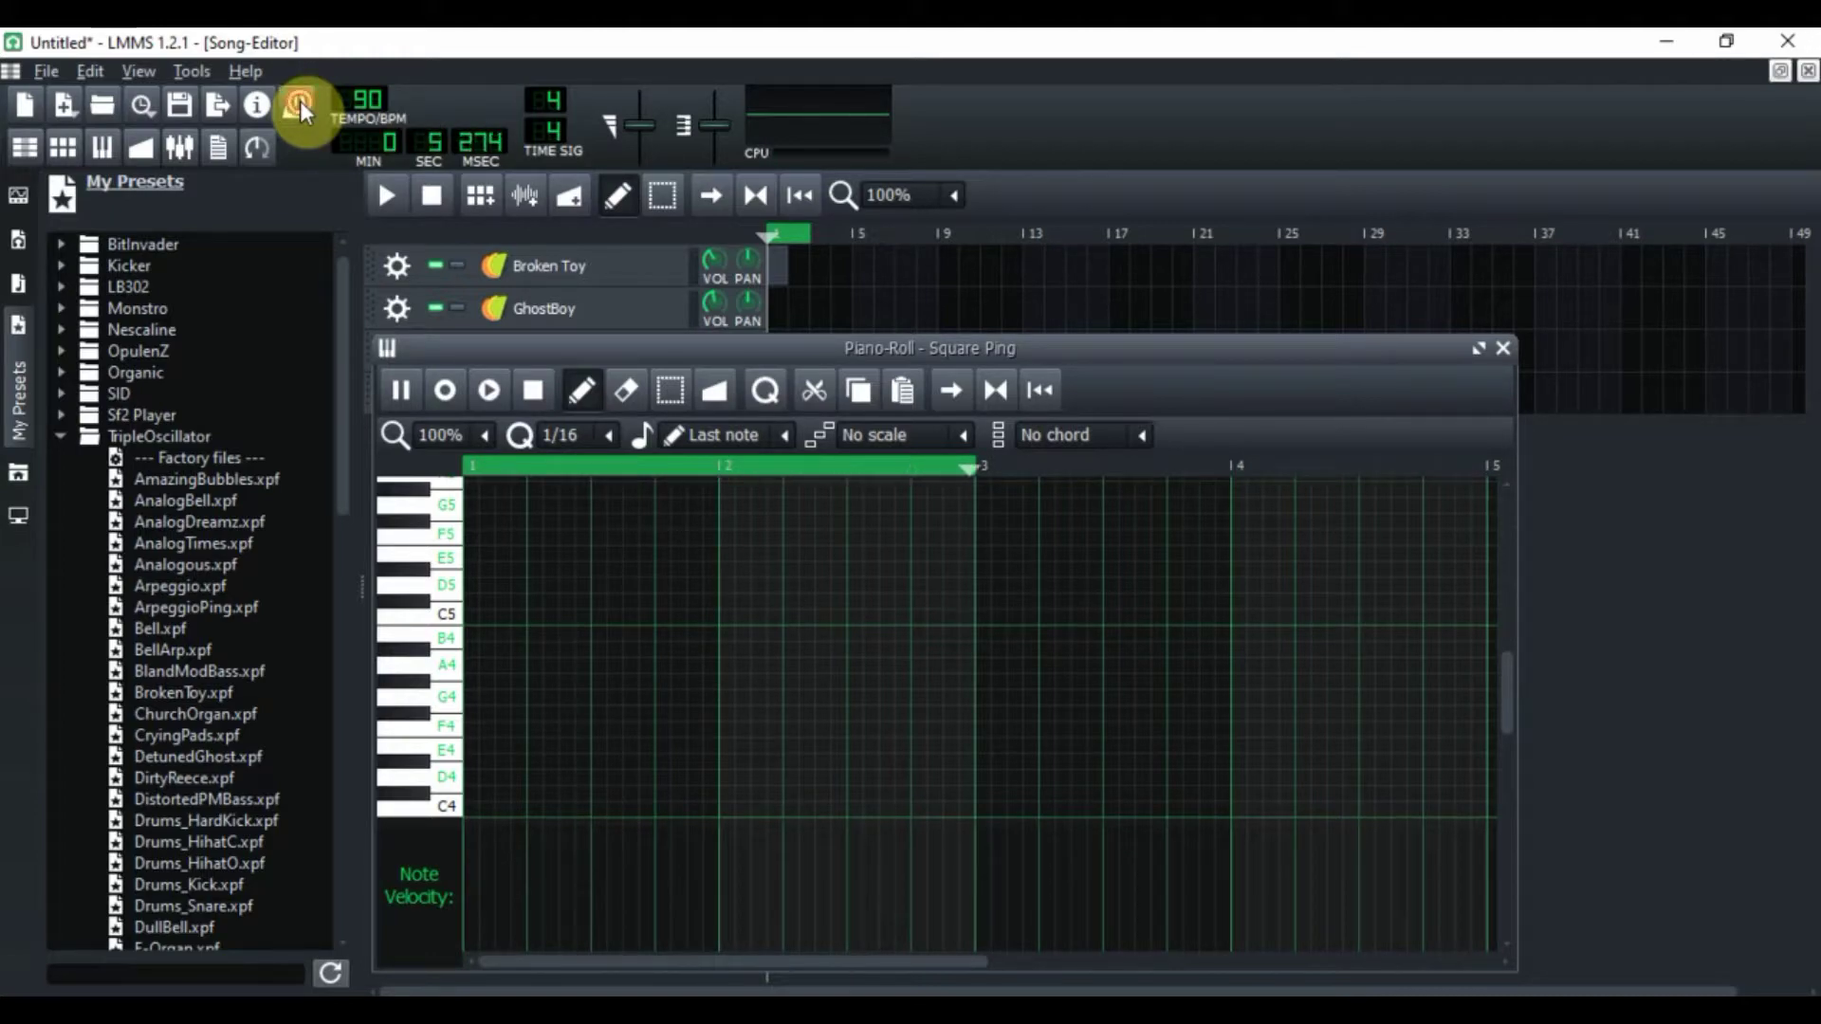
left_click(299, 101)
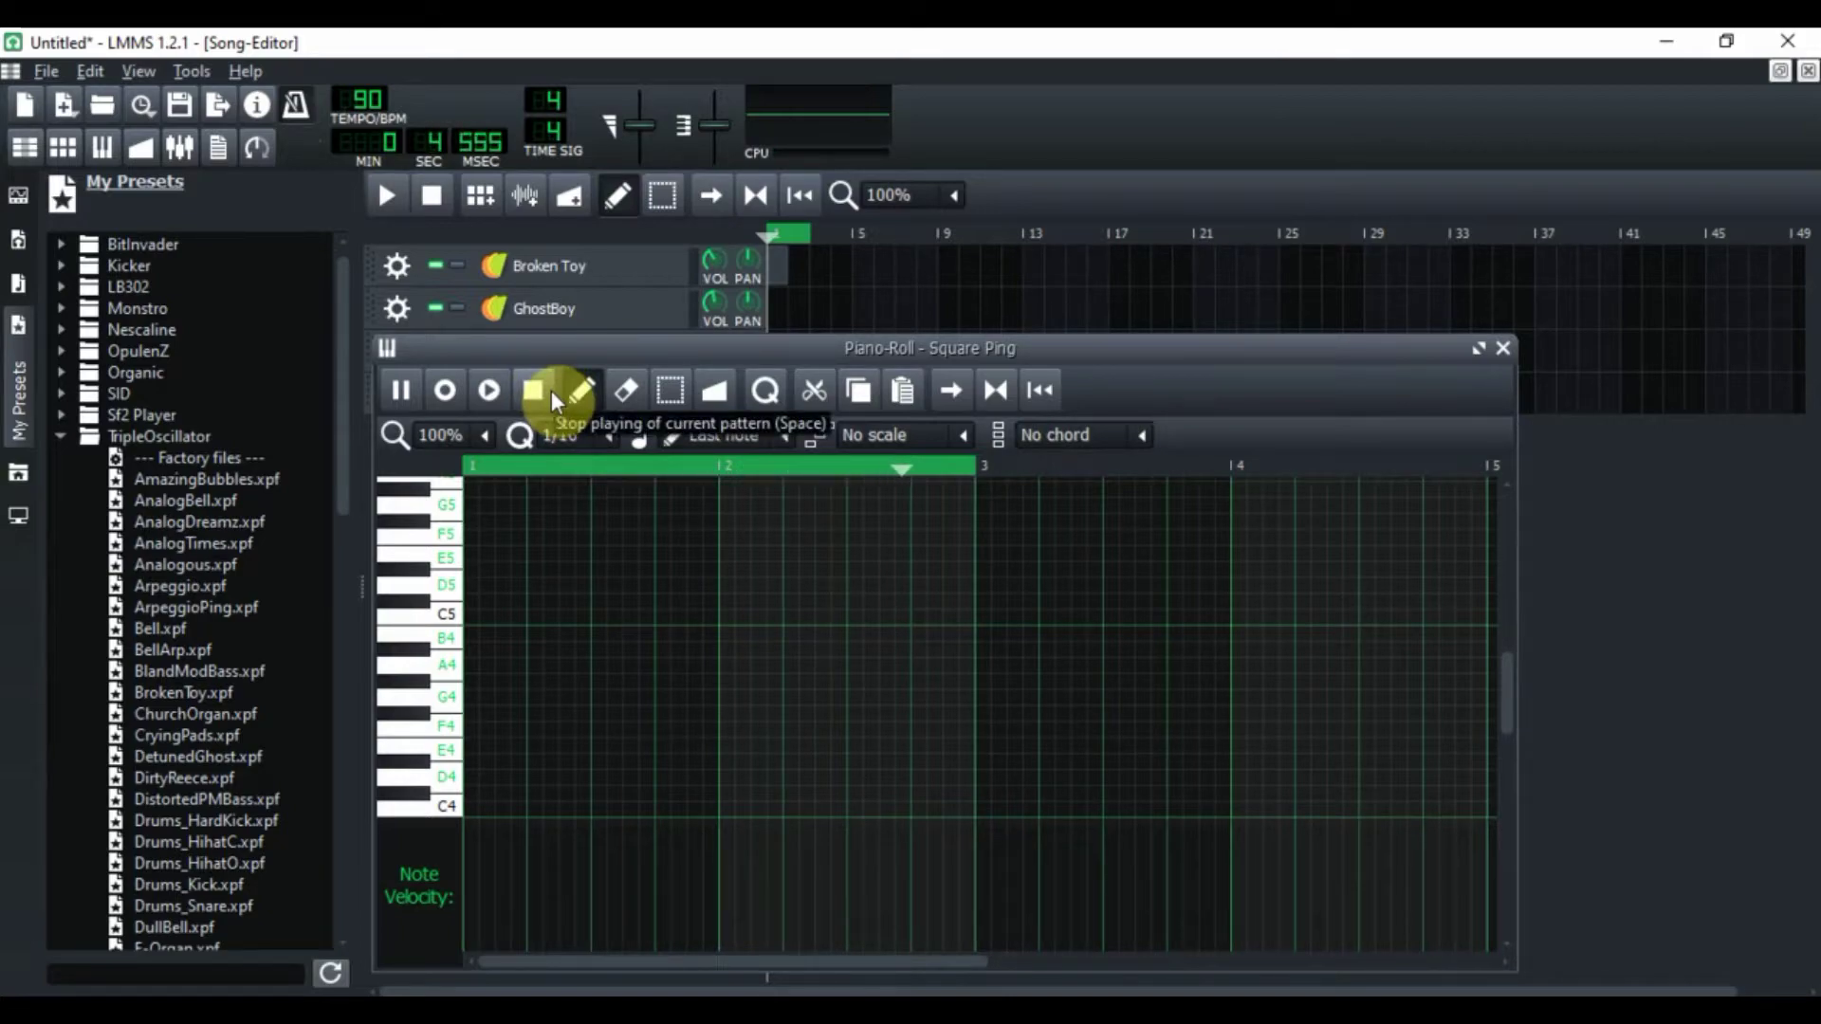
Step: Play the Square Ping melody over two bars: A4, C5, E5, D5, C5, D5, C5 and B4
key("n")
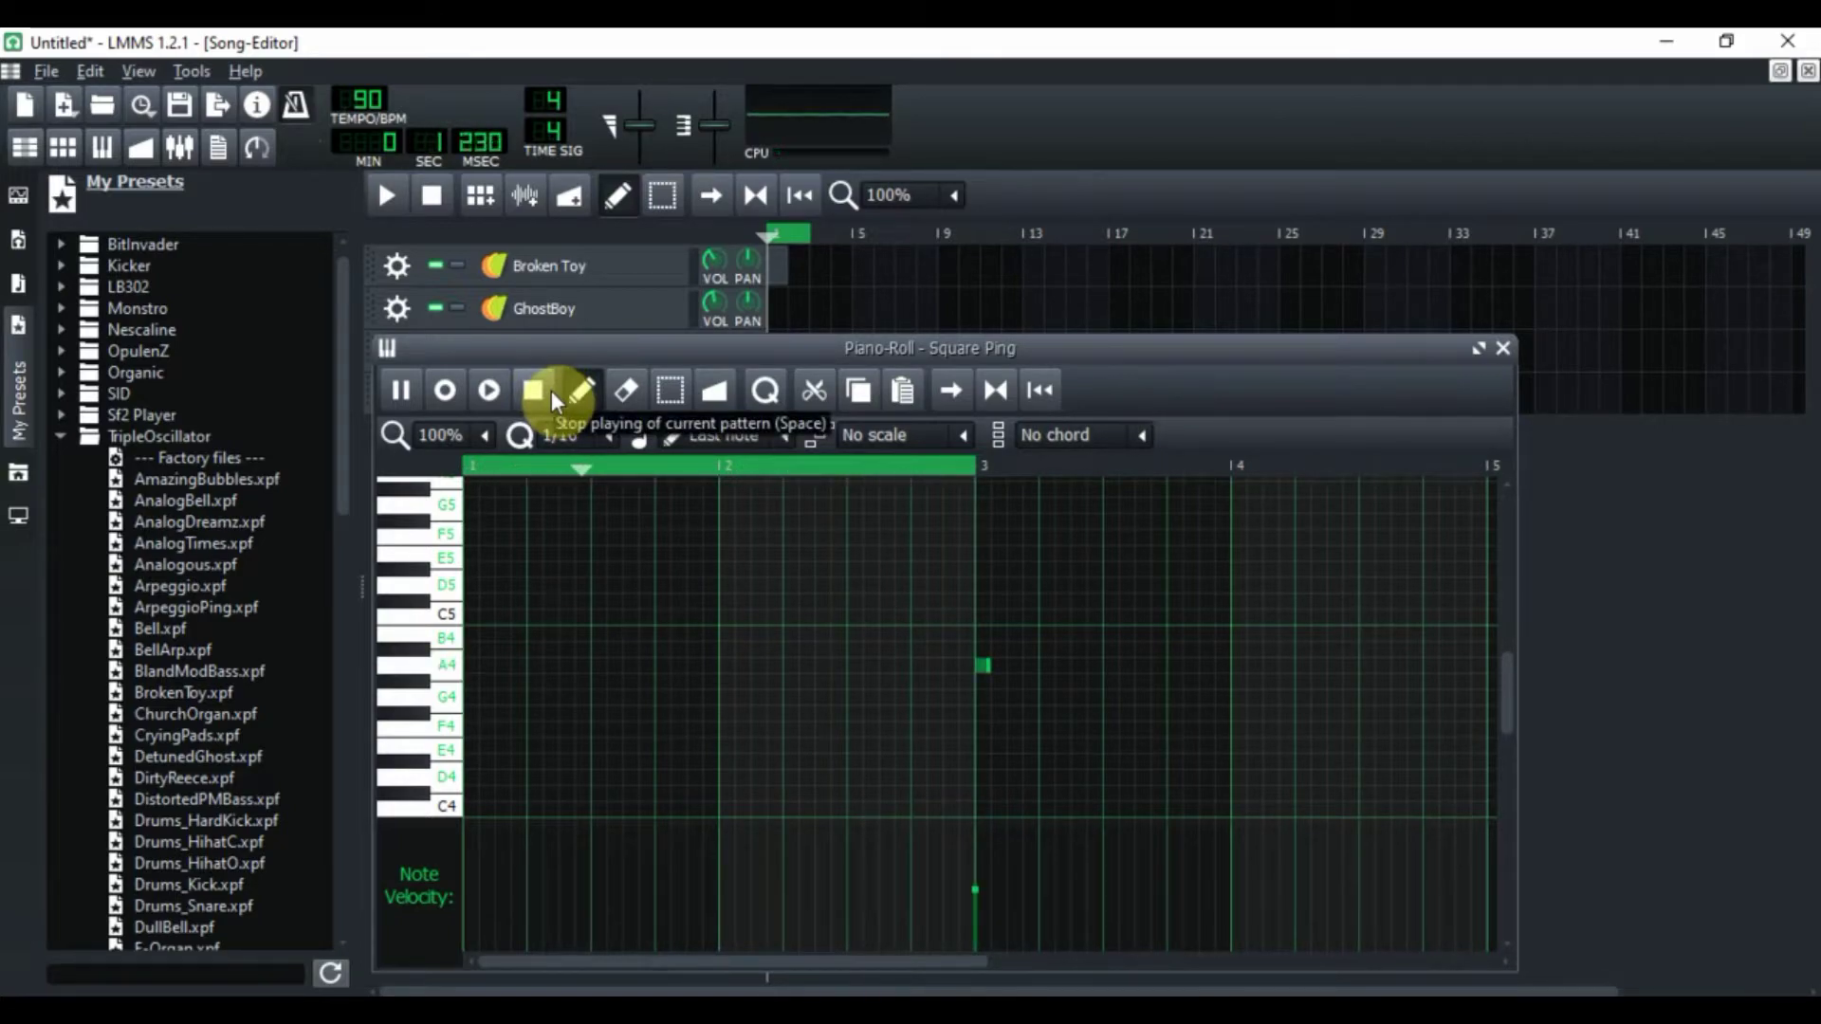
key("q")
key("e")
key("w")
key("q")
key("w")
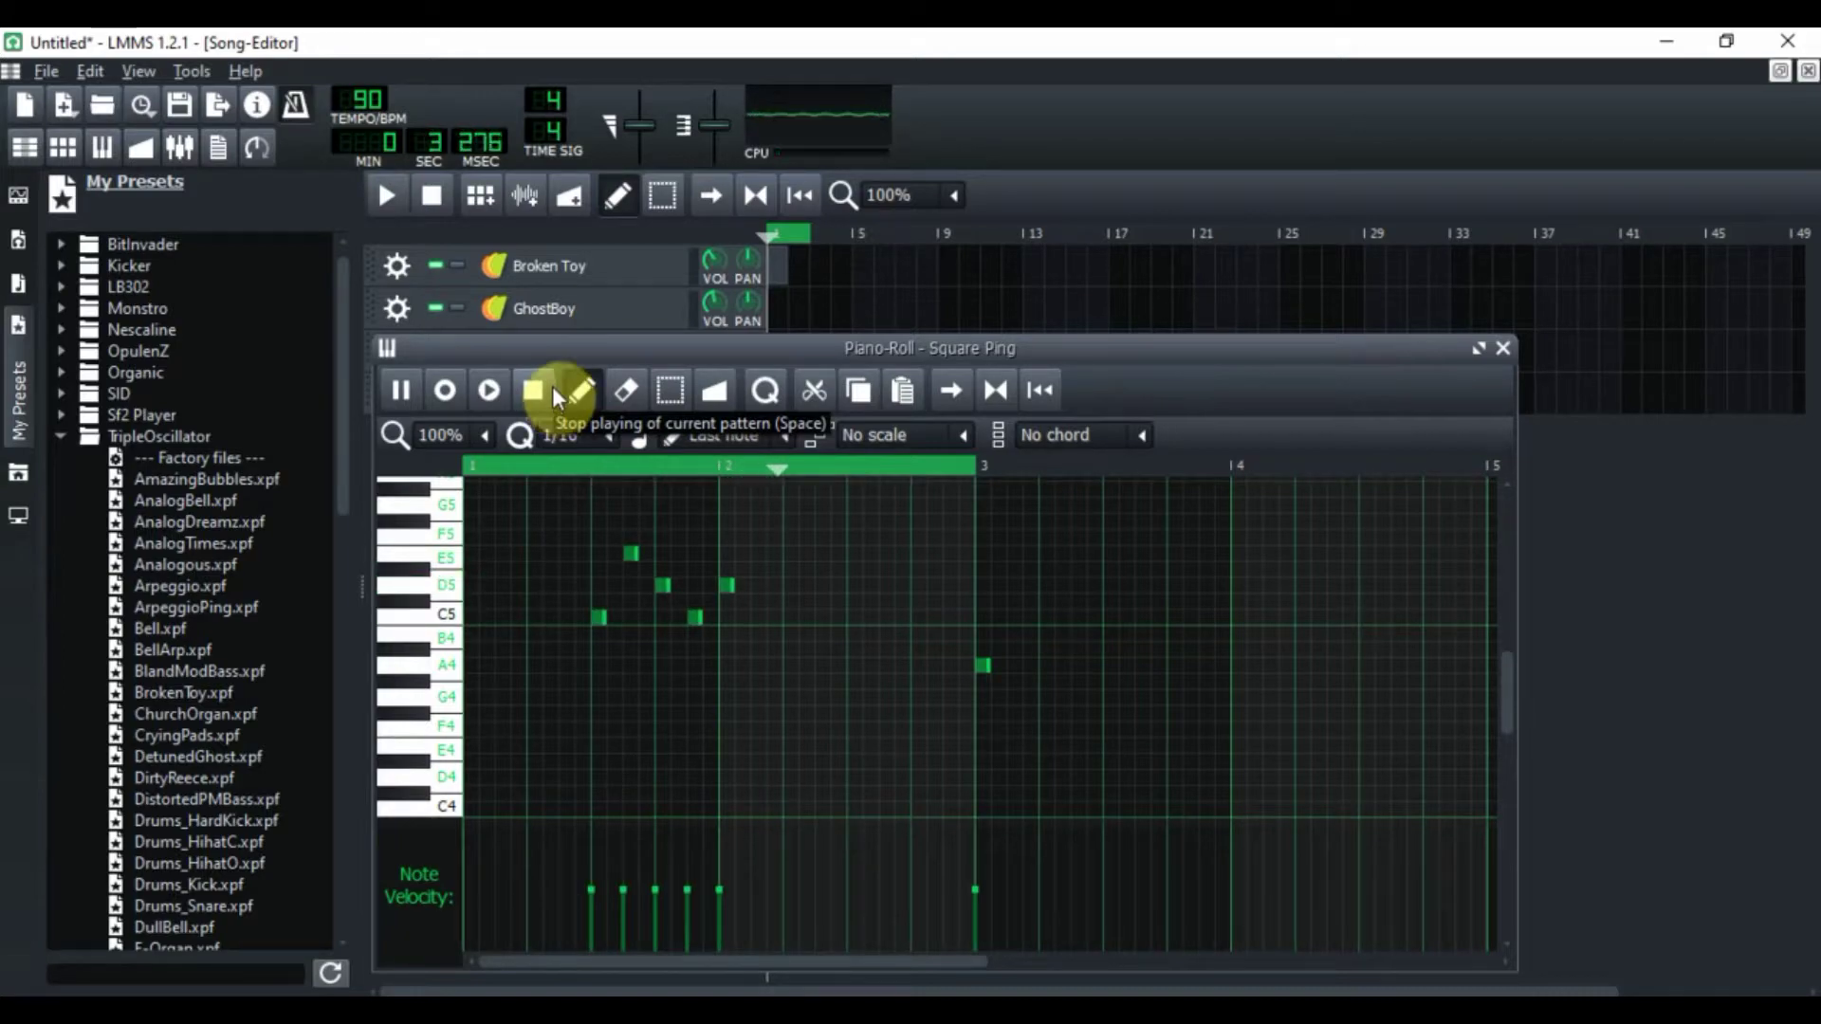
key("q")
key("m")
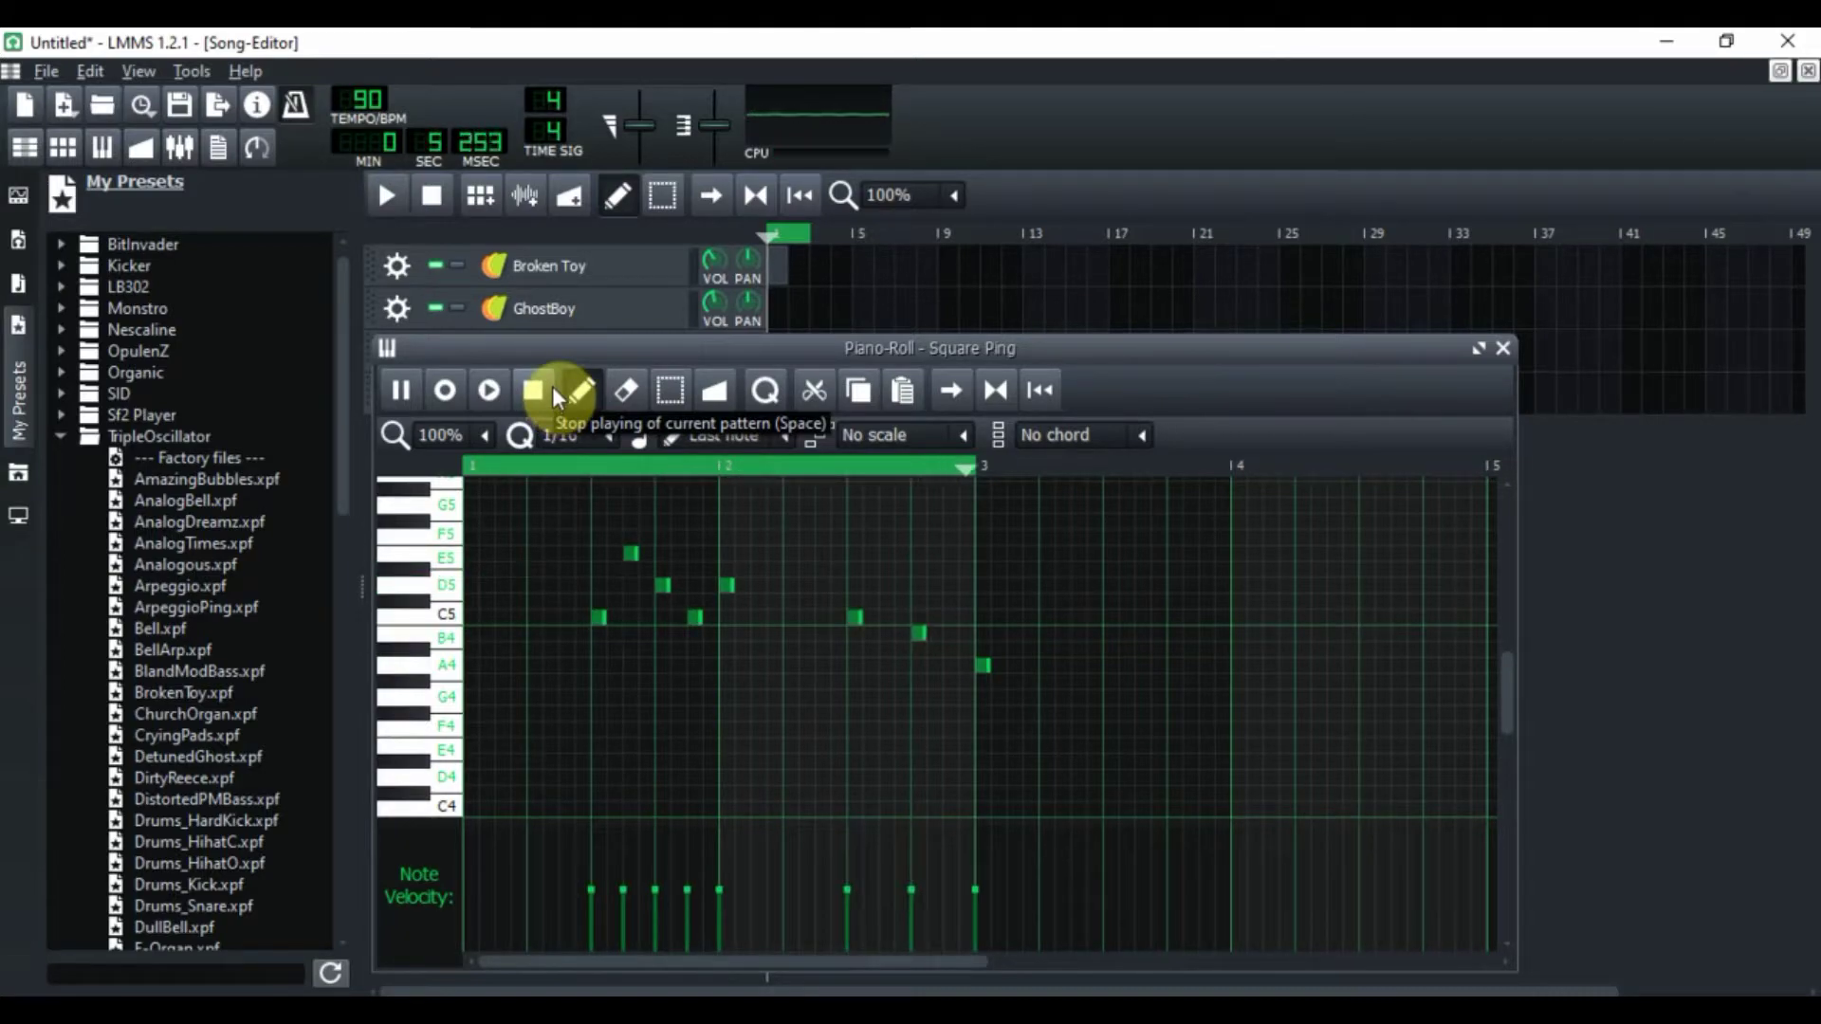
Step: Move the Square Ping A4 note from bar 3 to the start of bar 1, and stop playback
left_click(473, 670)
right_click(980, 662)
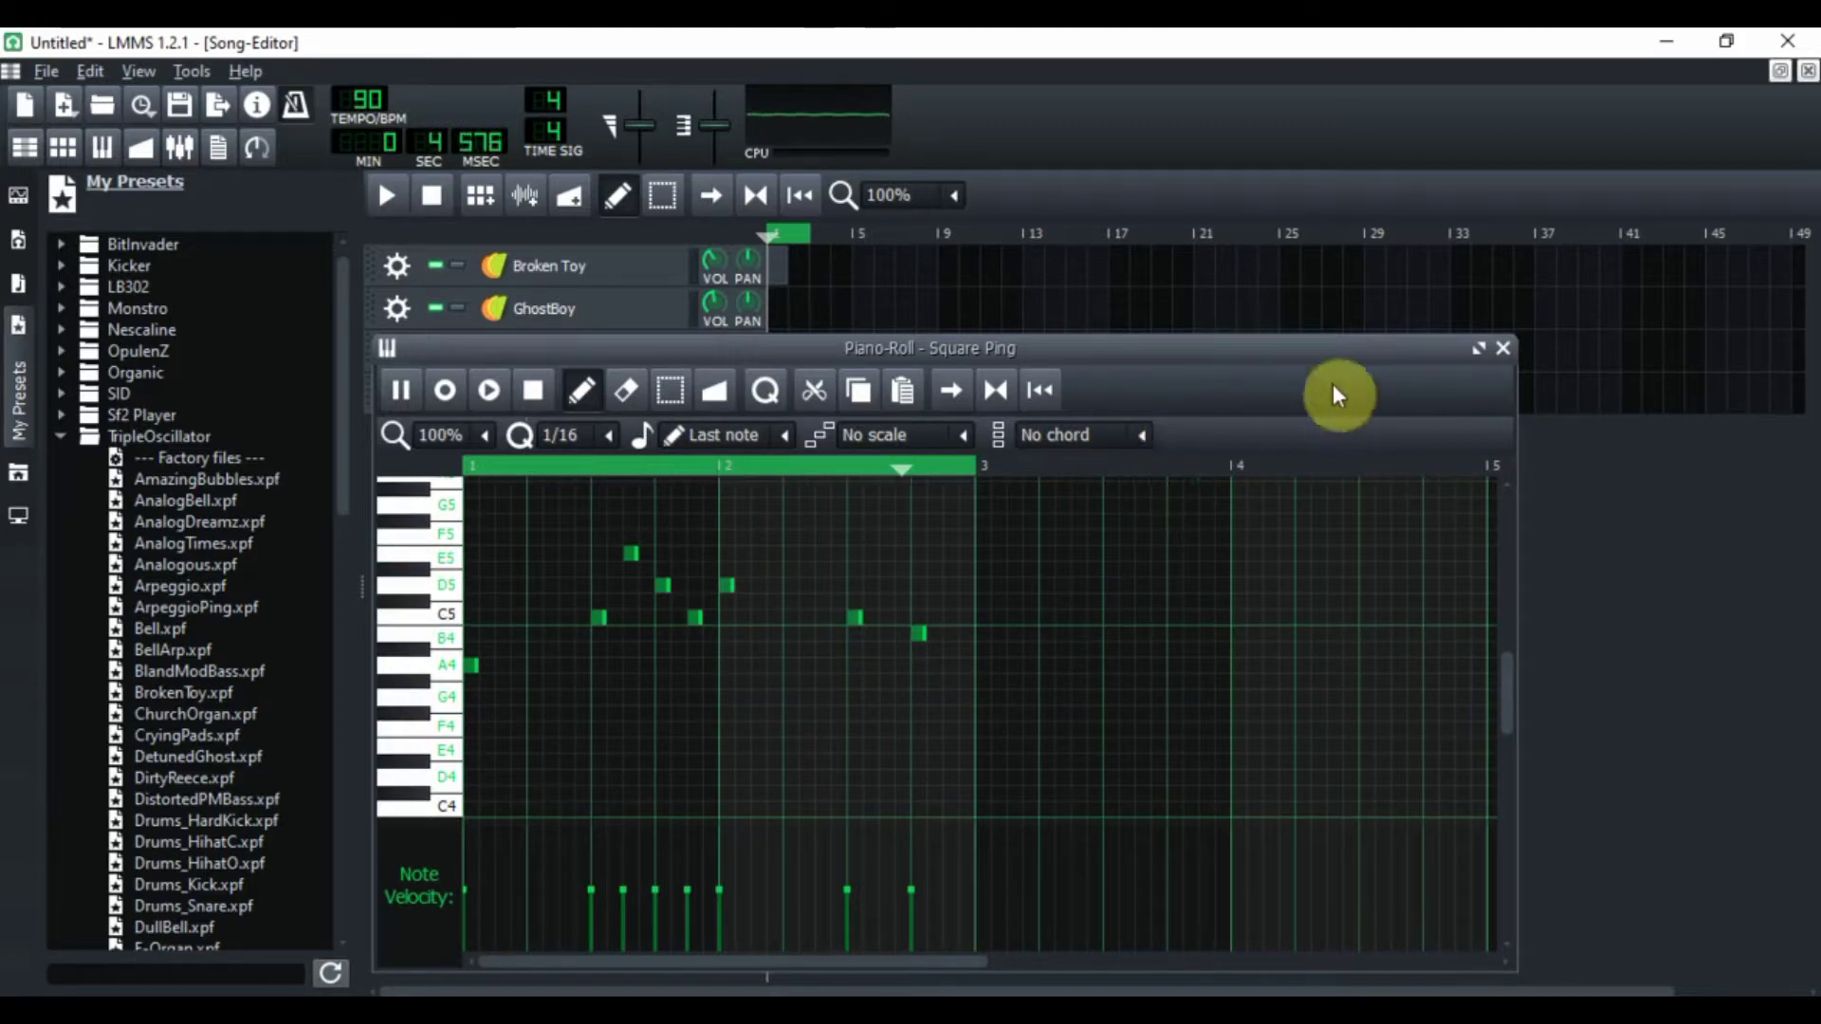
left_click(1504, 349)
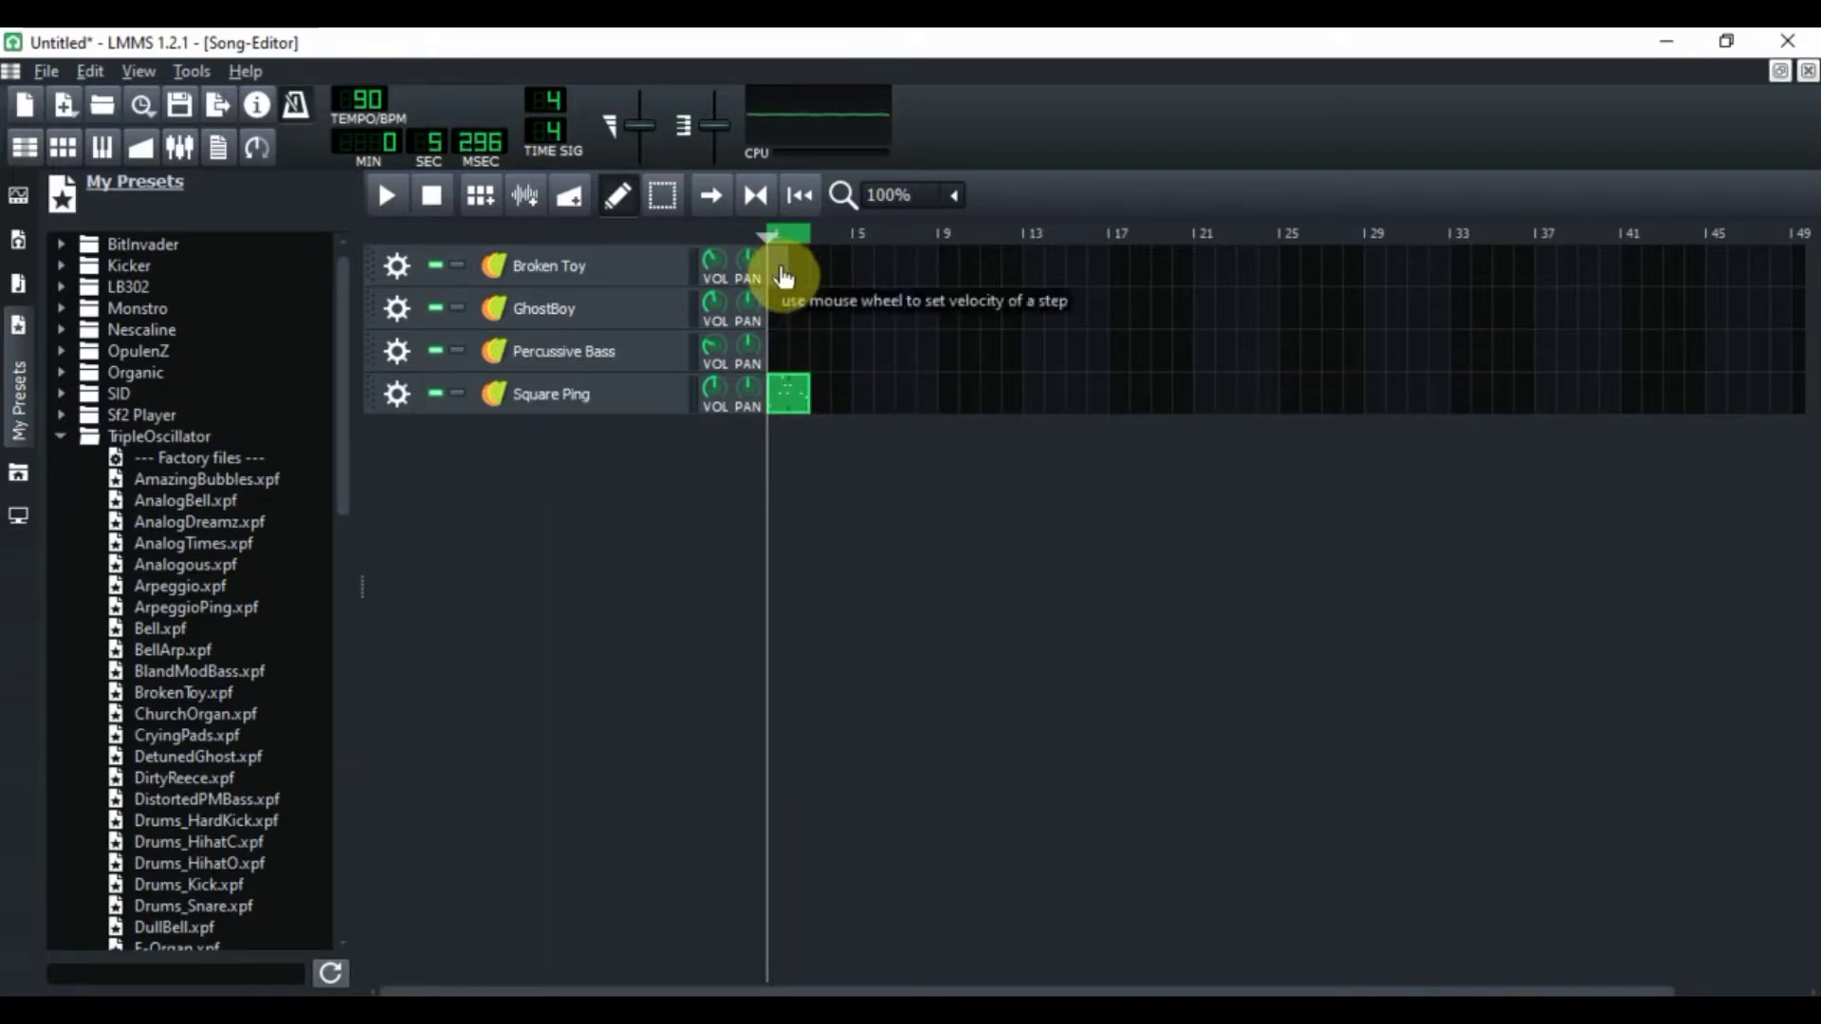
left_click(431, 195)
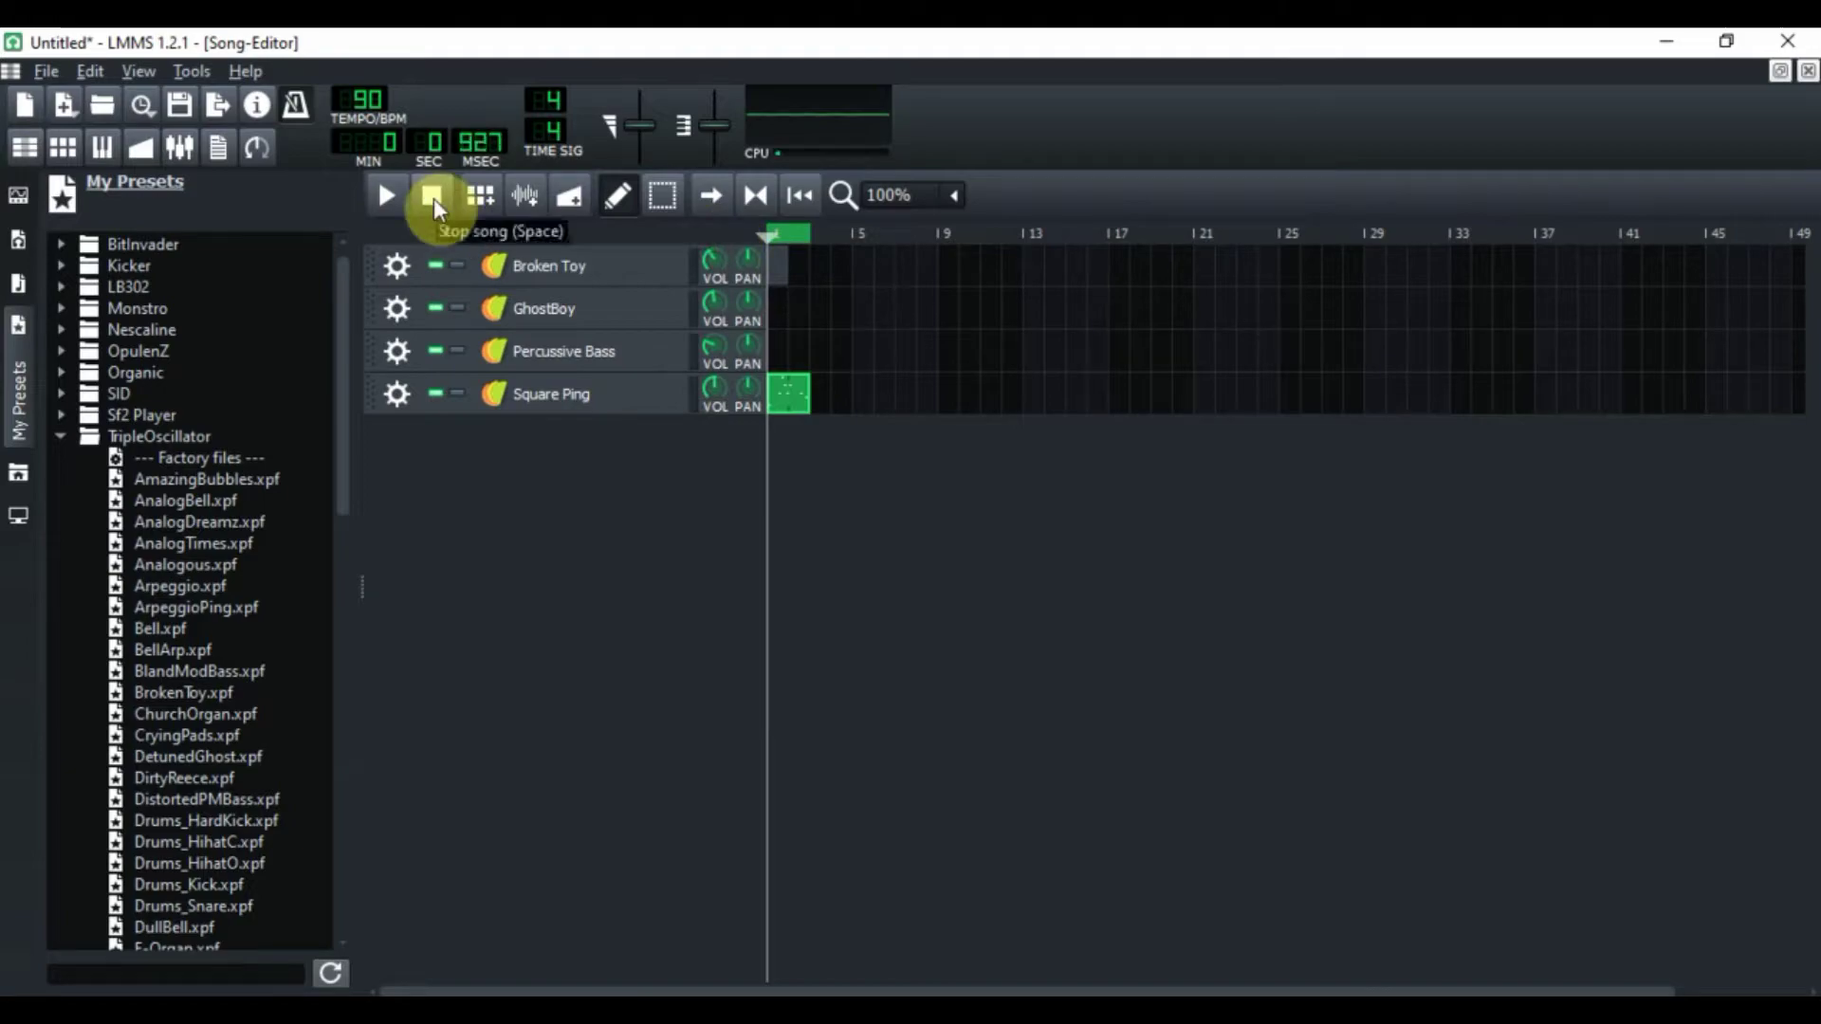
Step: Record bar 1 of the GhostBoy pattern with A4 on beats 1 and 3 and C5 plus E5 on beats 2 and 4
double_click(786, 272)
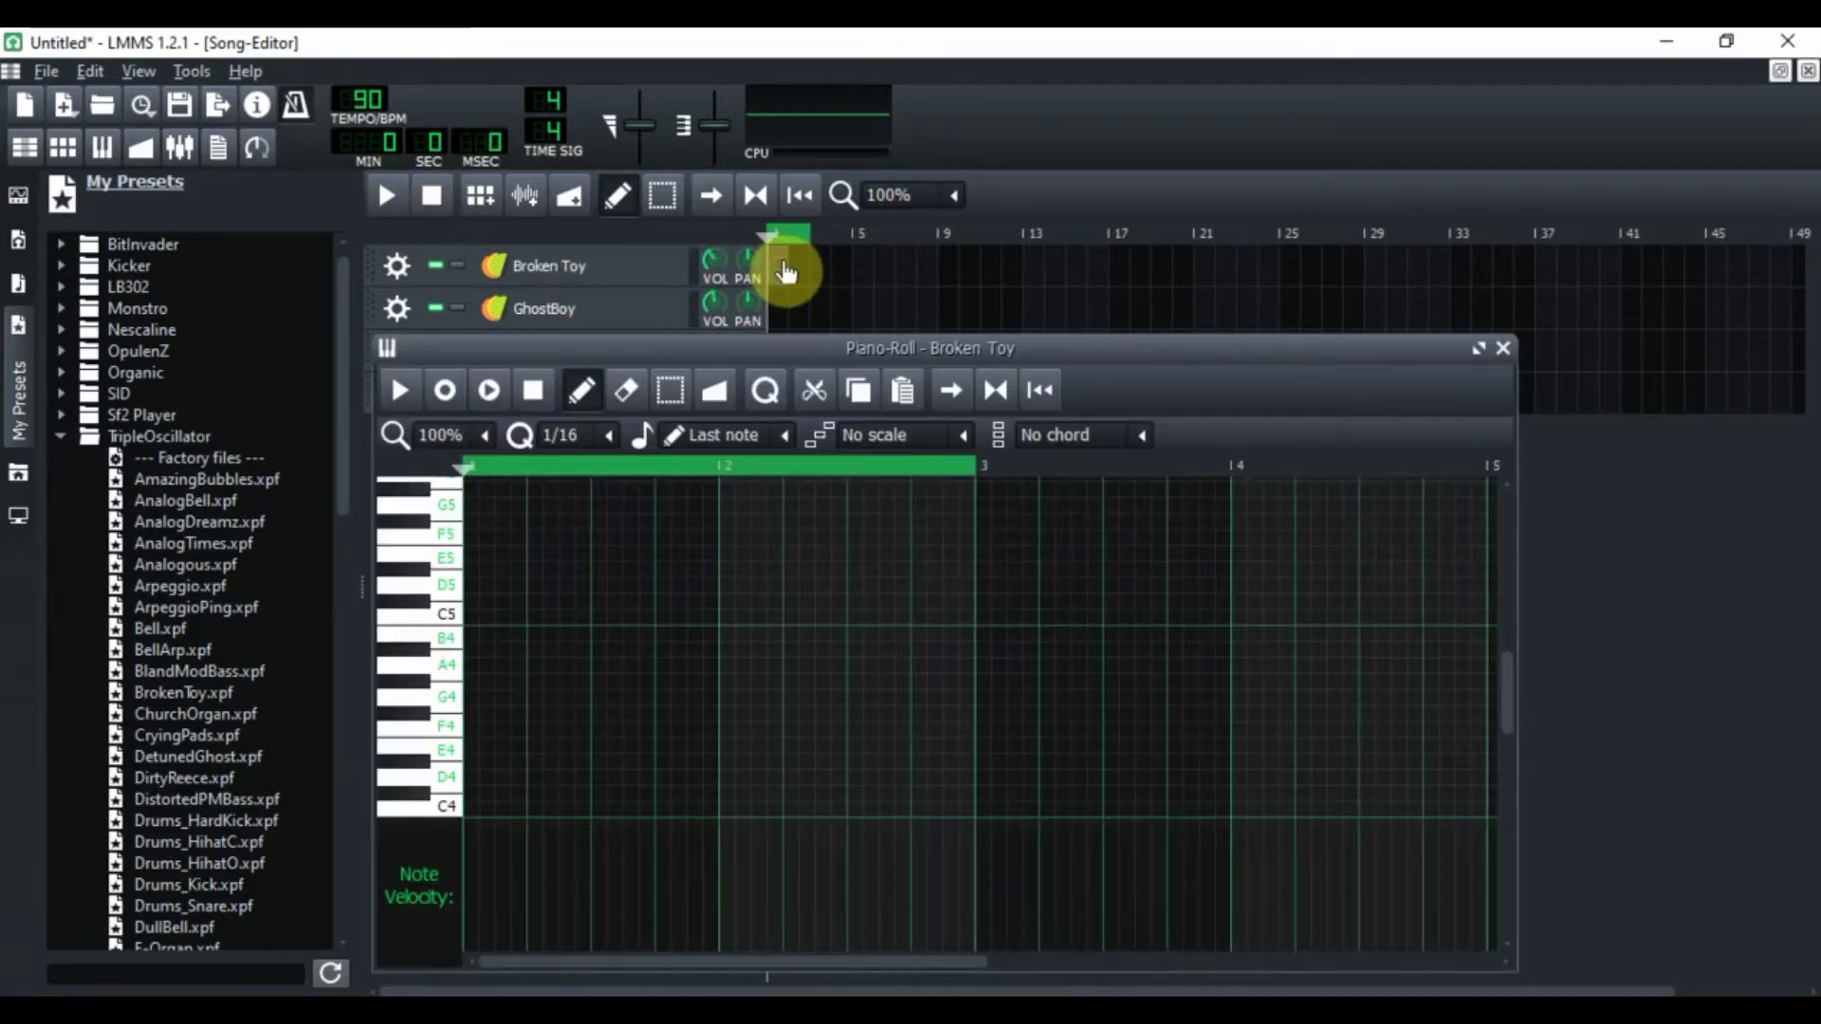
left_click(1504, 349)
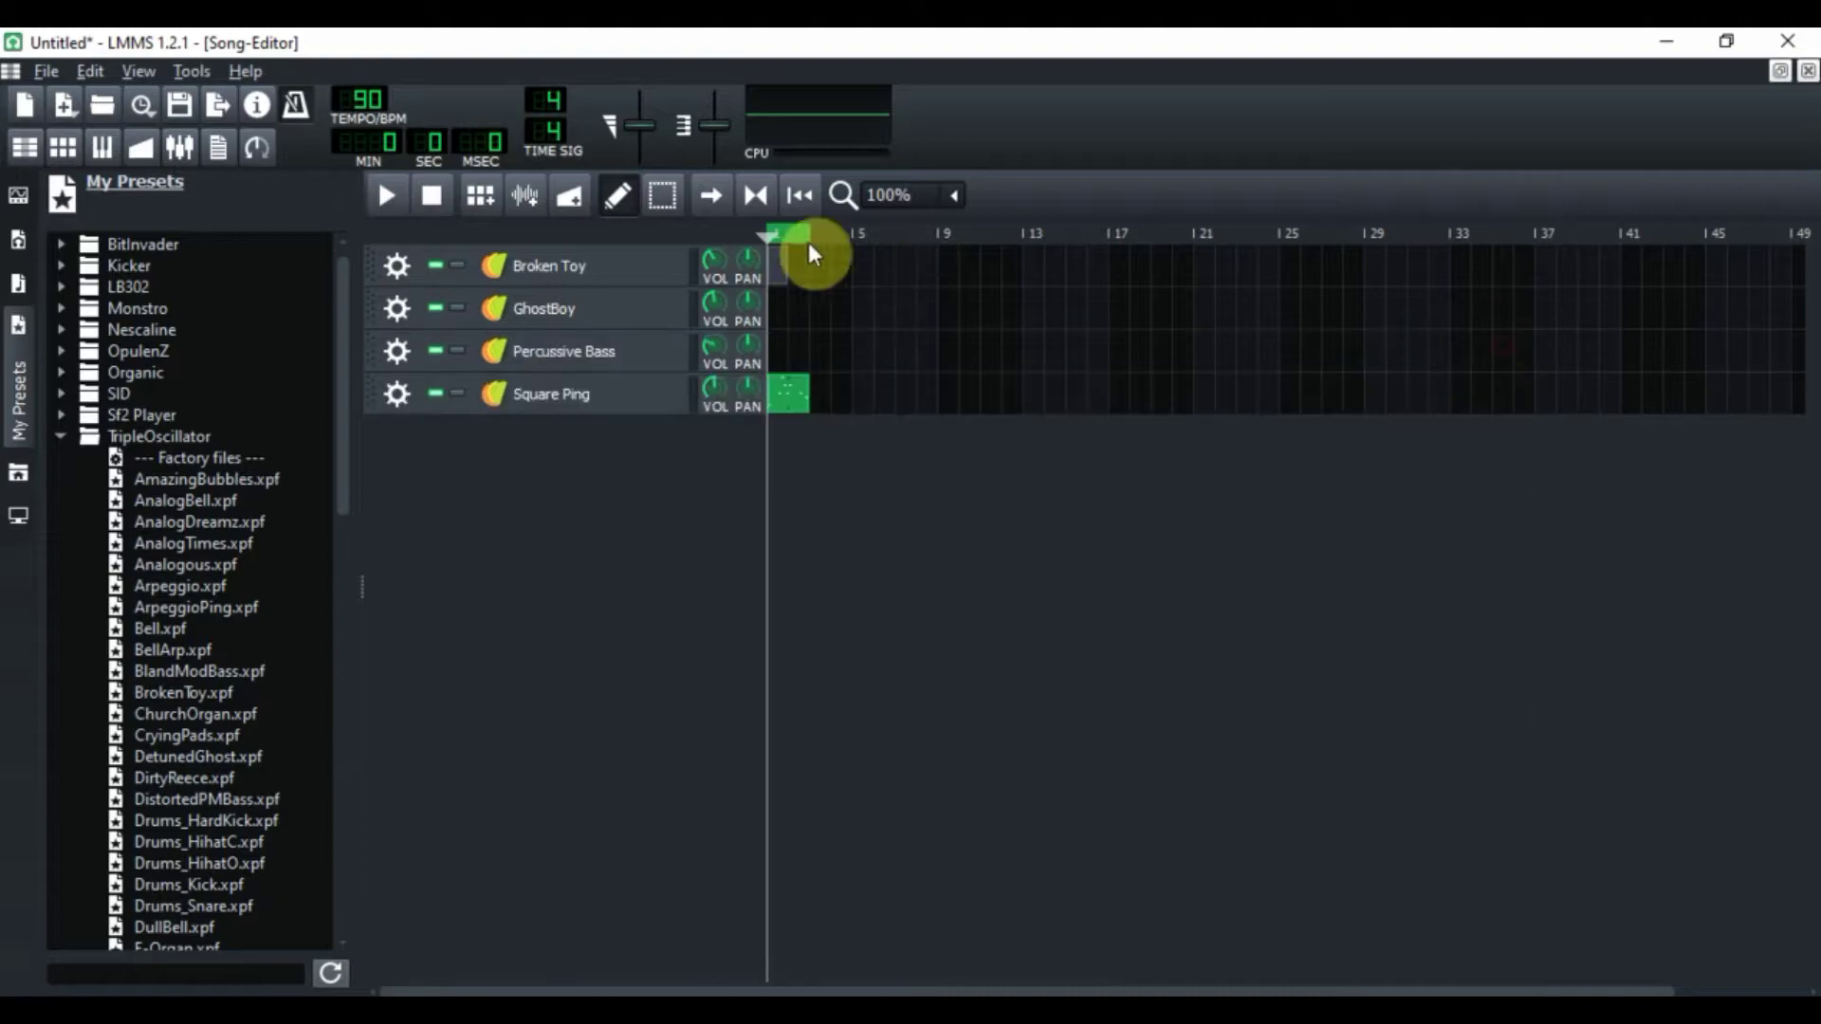
double_click(779, 309)
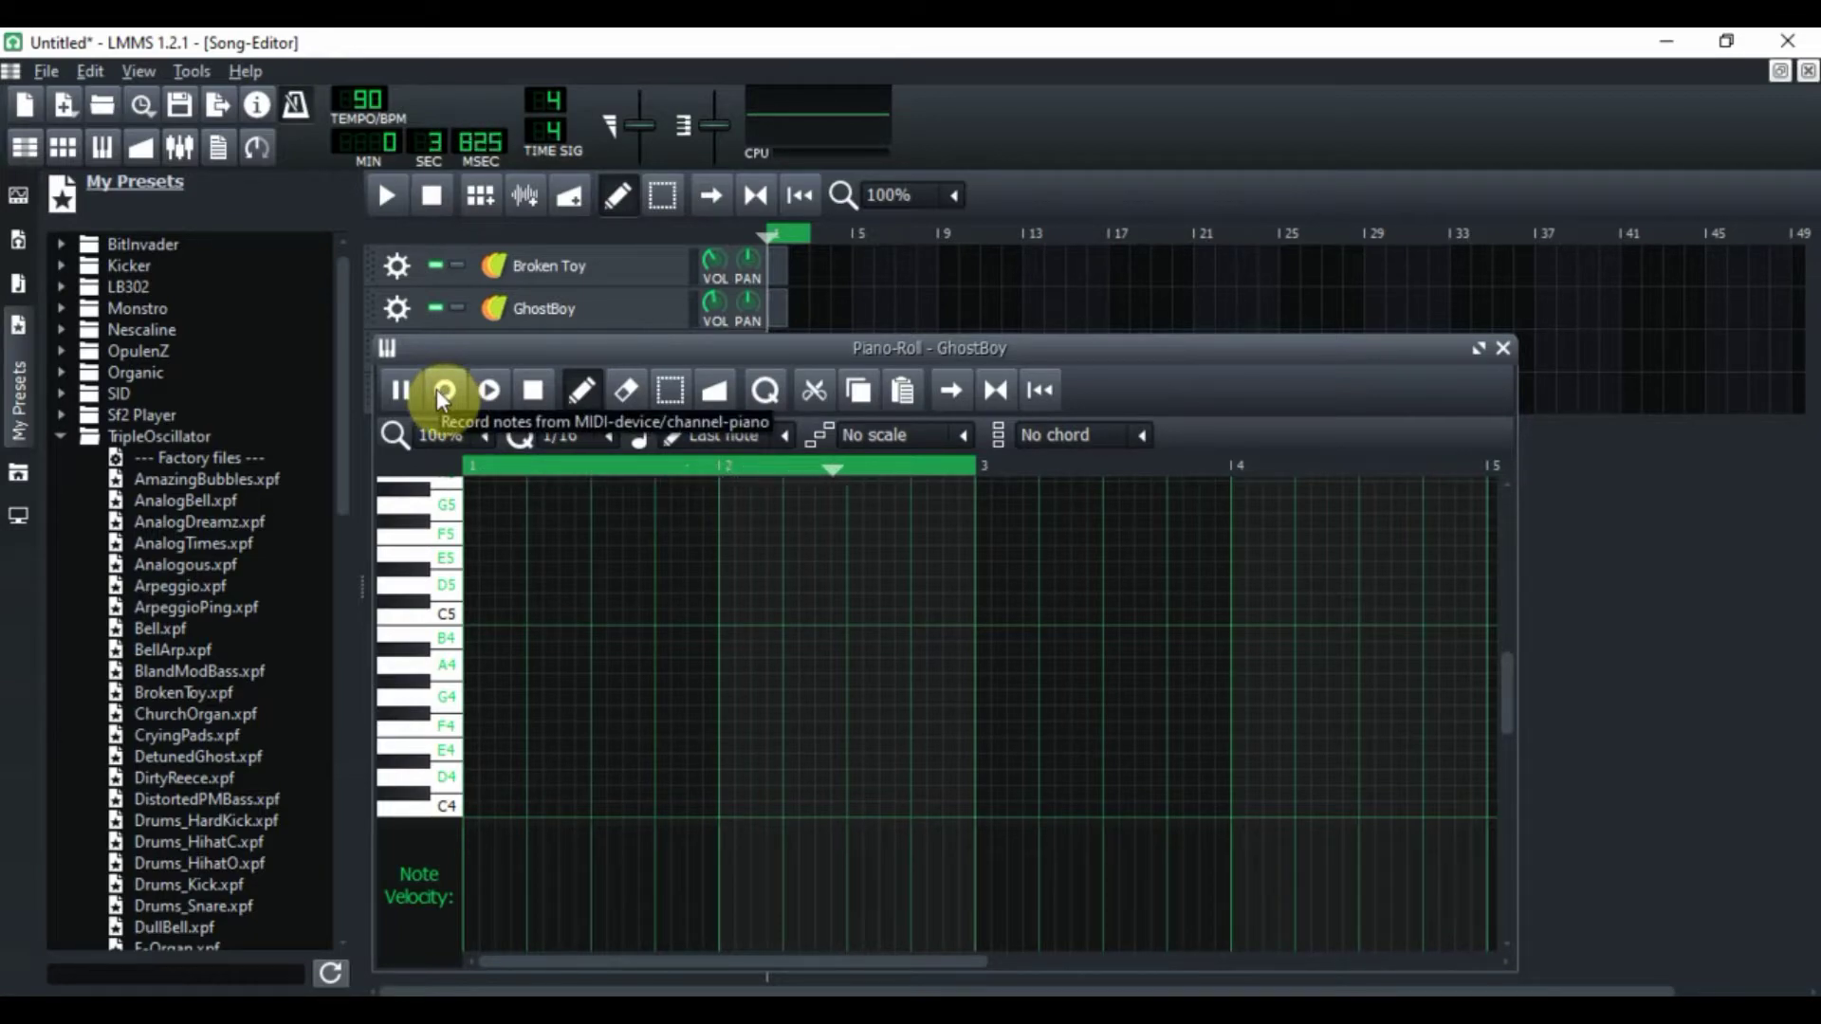
key("n")
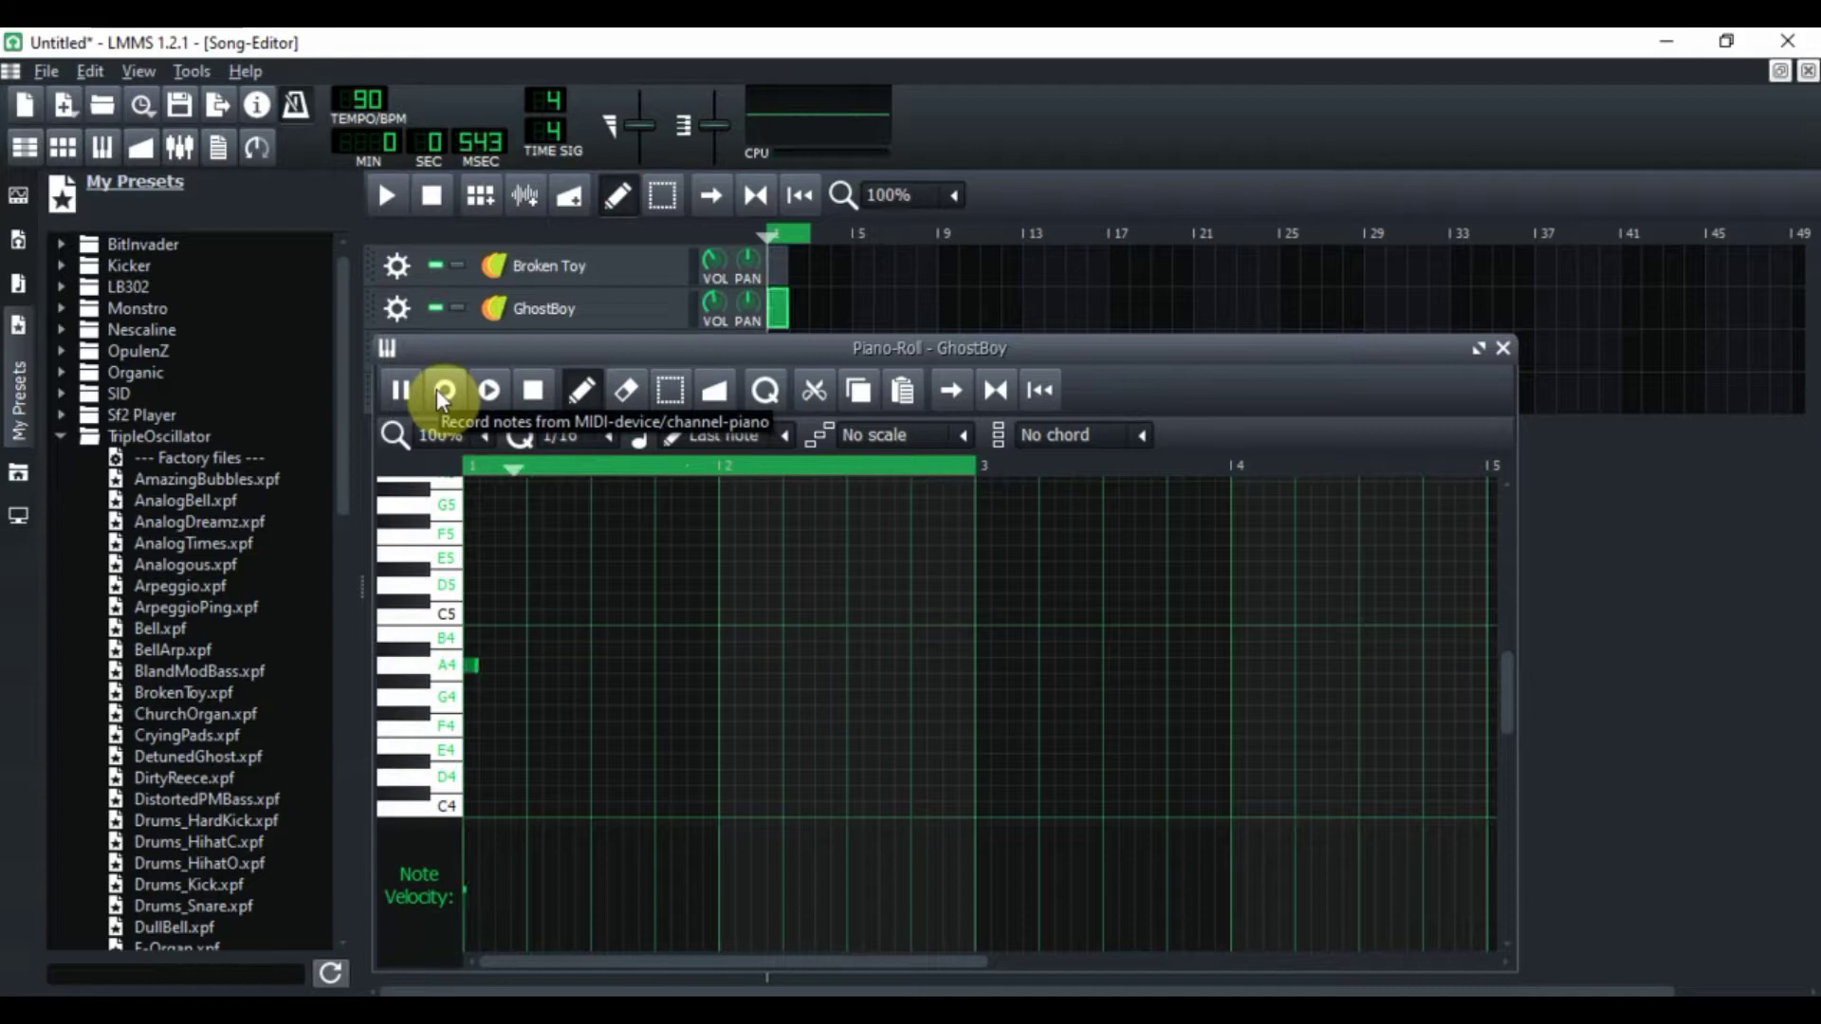
key("q")
key("e")
key("n")
key("q")
key("e")
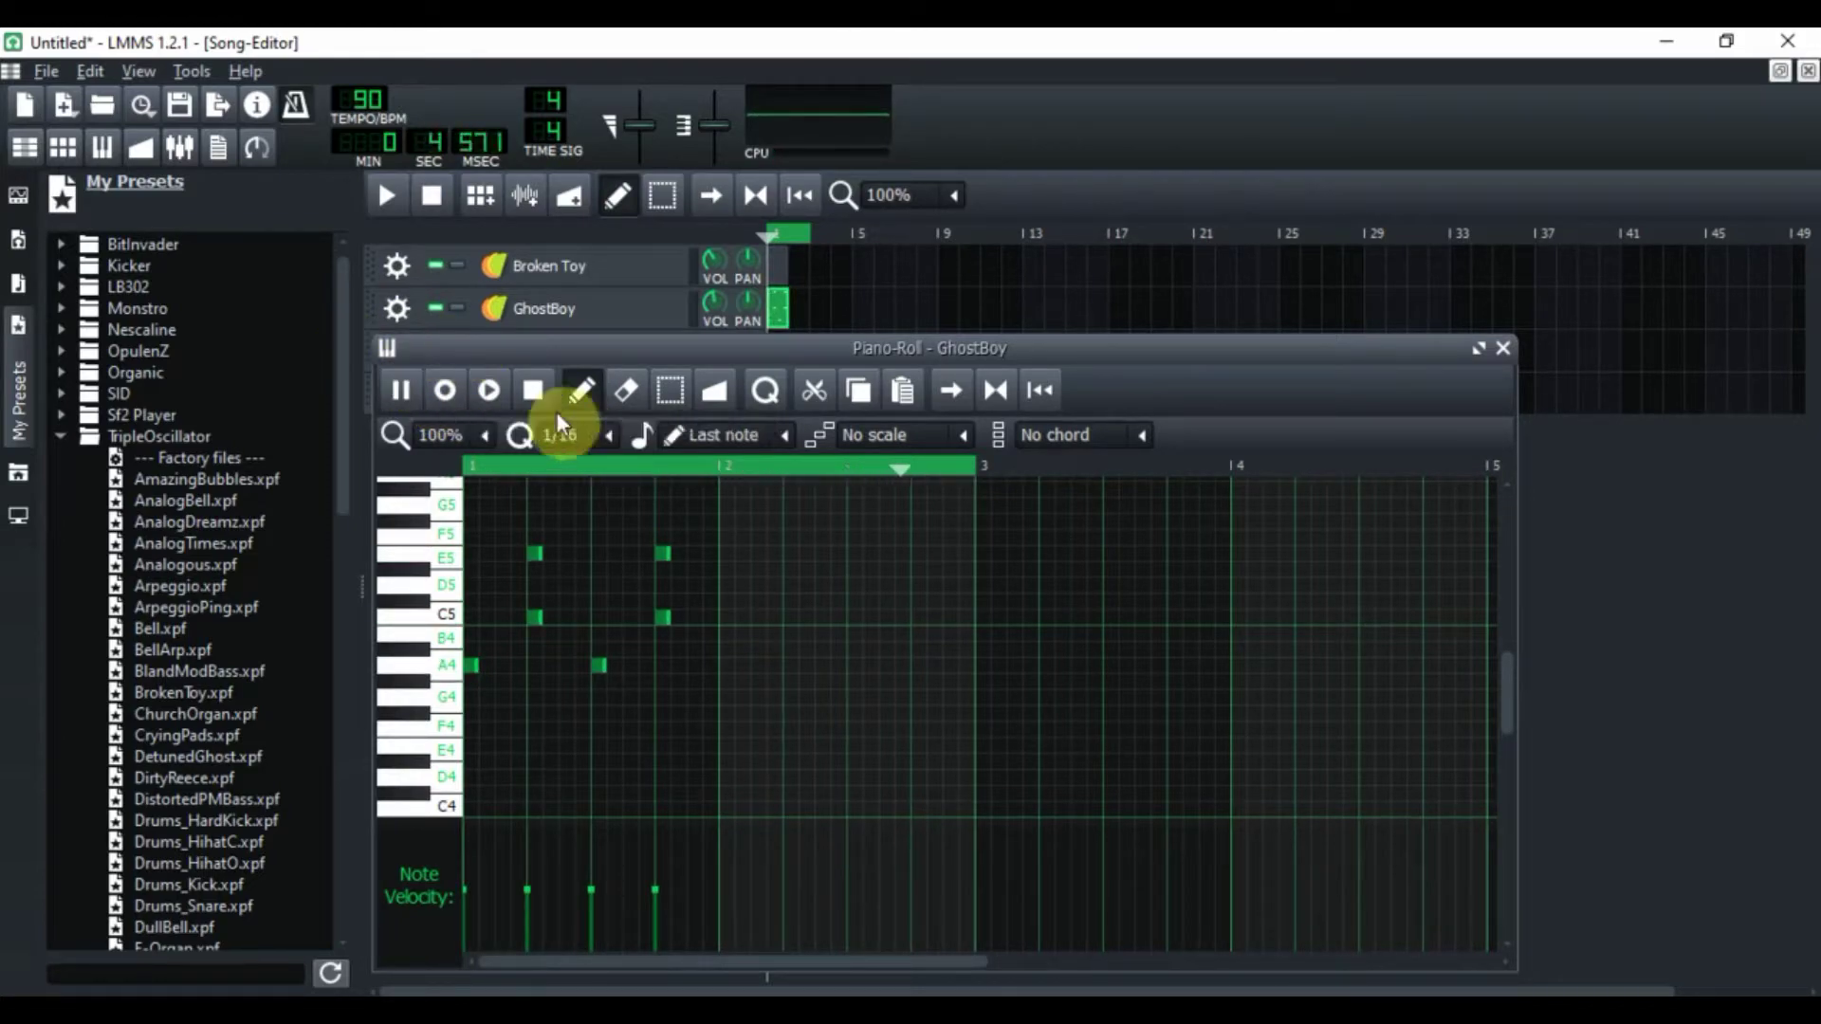
left_click(533, 393)
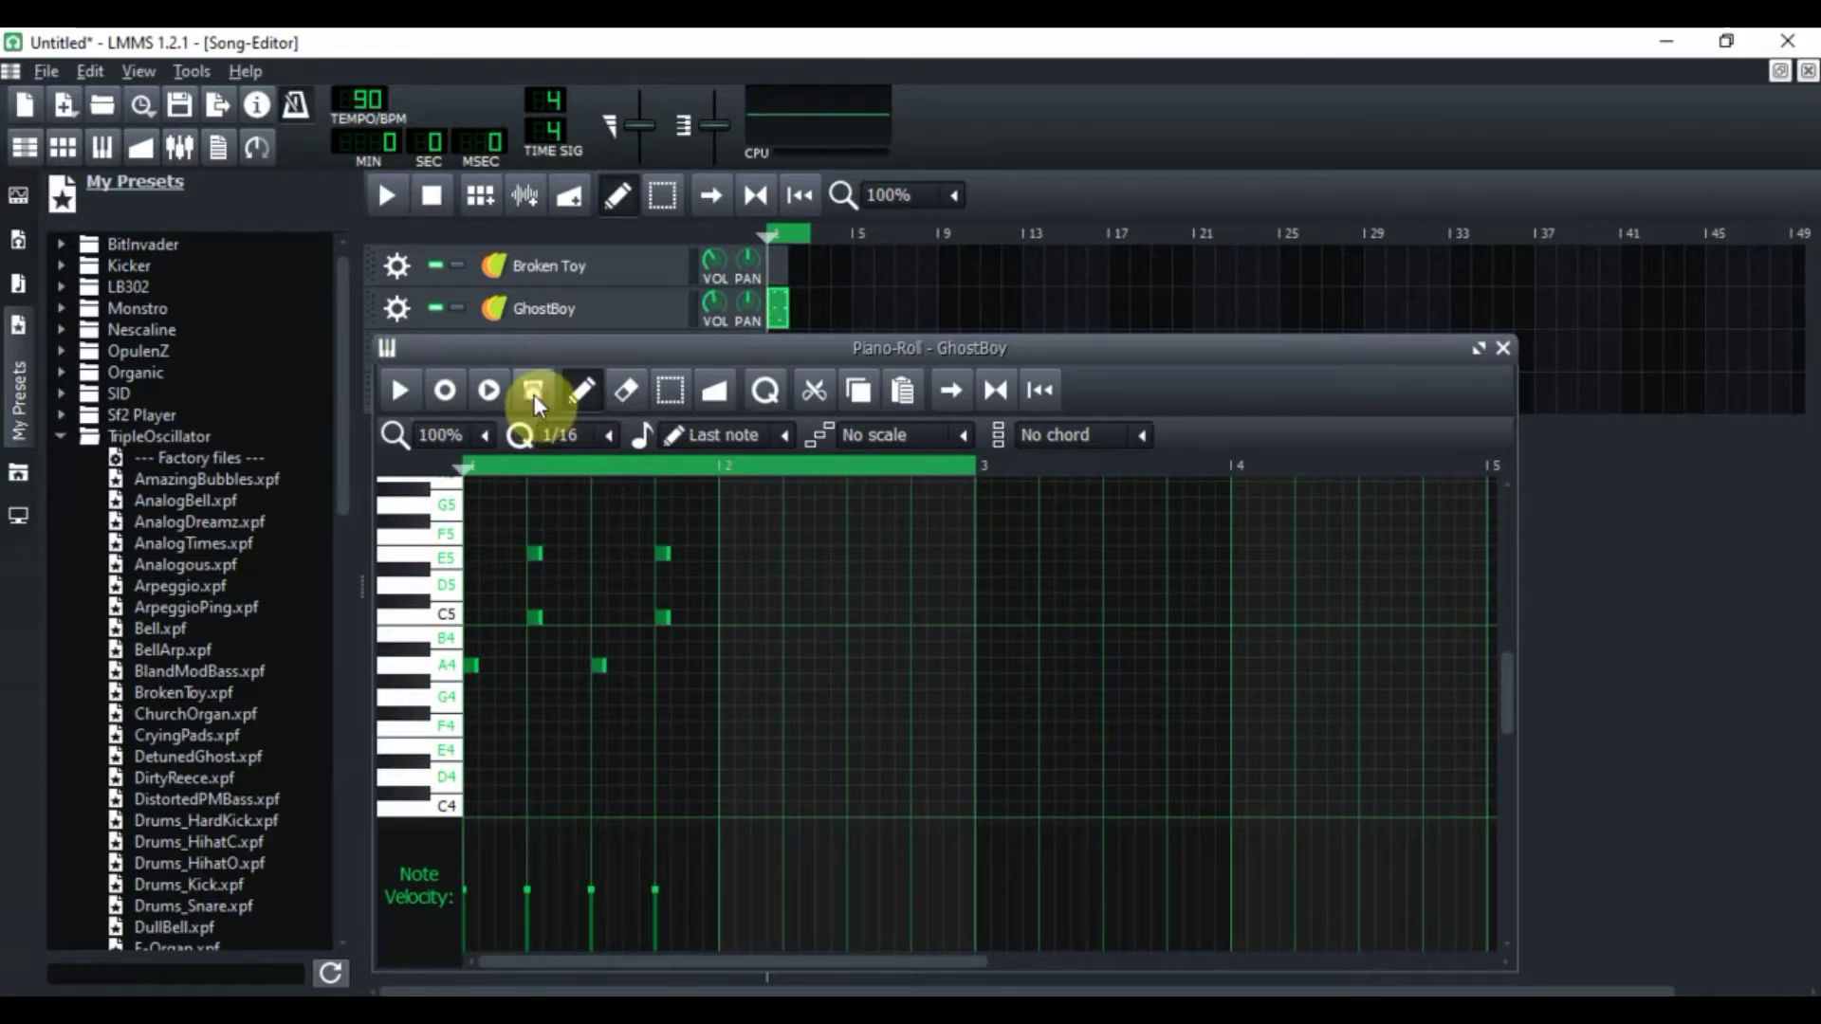
Step: Add A4 to the chords on beats 2 and 4 of bar 1, and place G4, B4 and E5 at bar 2's start
left_click(534, 666)
left_click(665, 667)
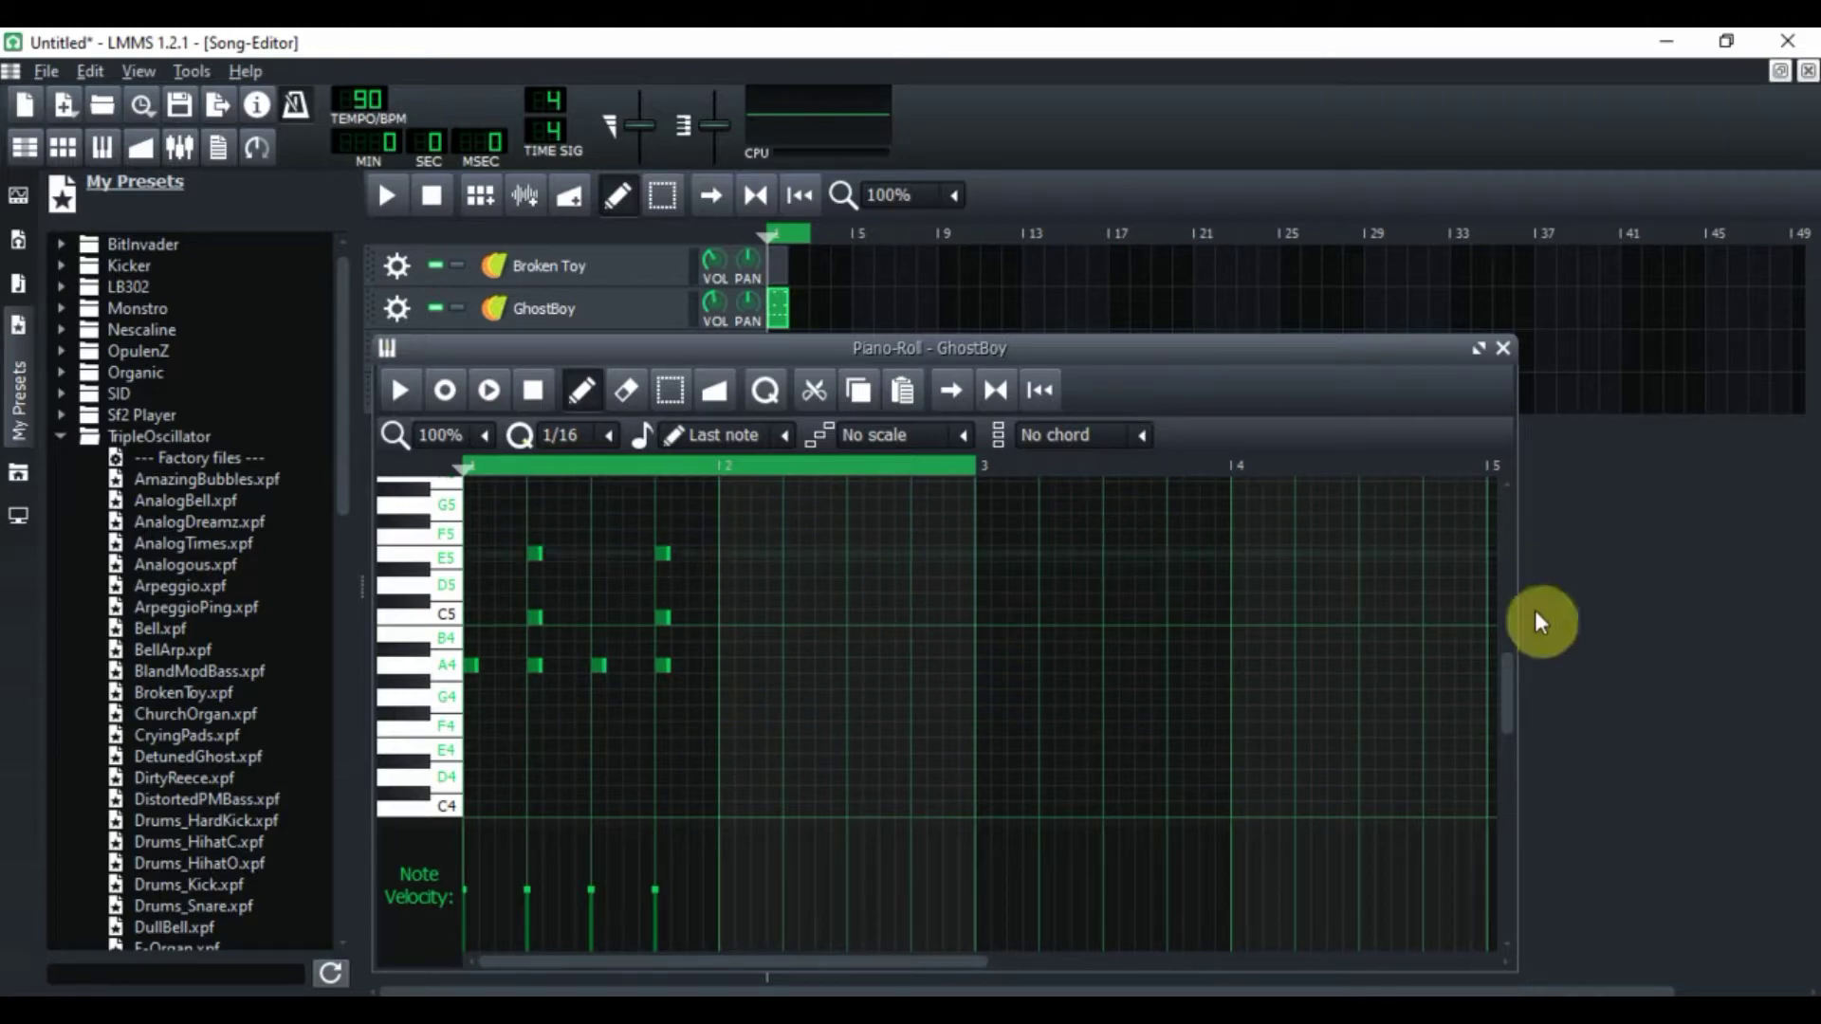
left_click_drag(1507, 685, 1507, 670)
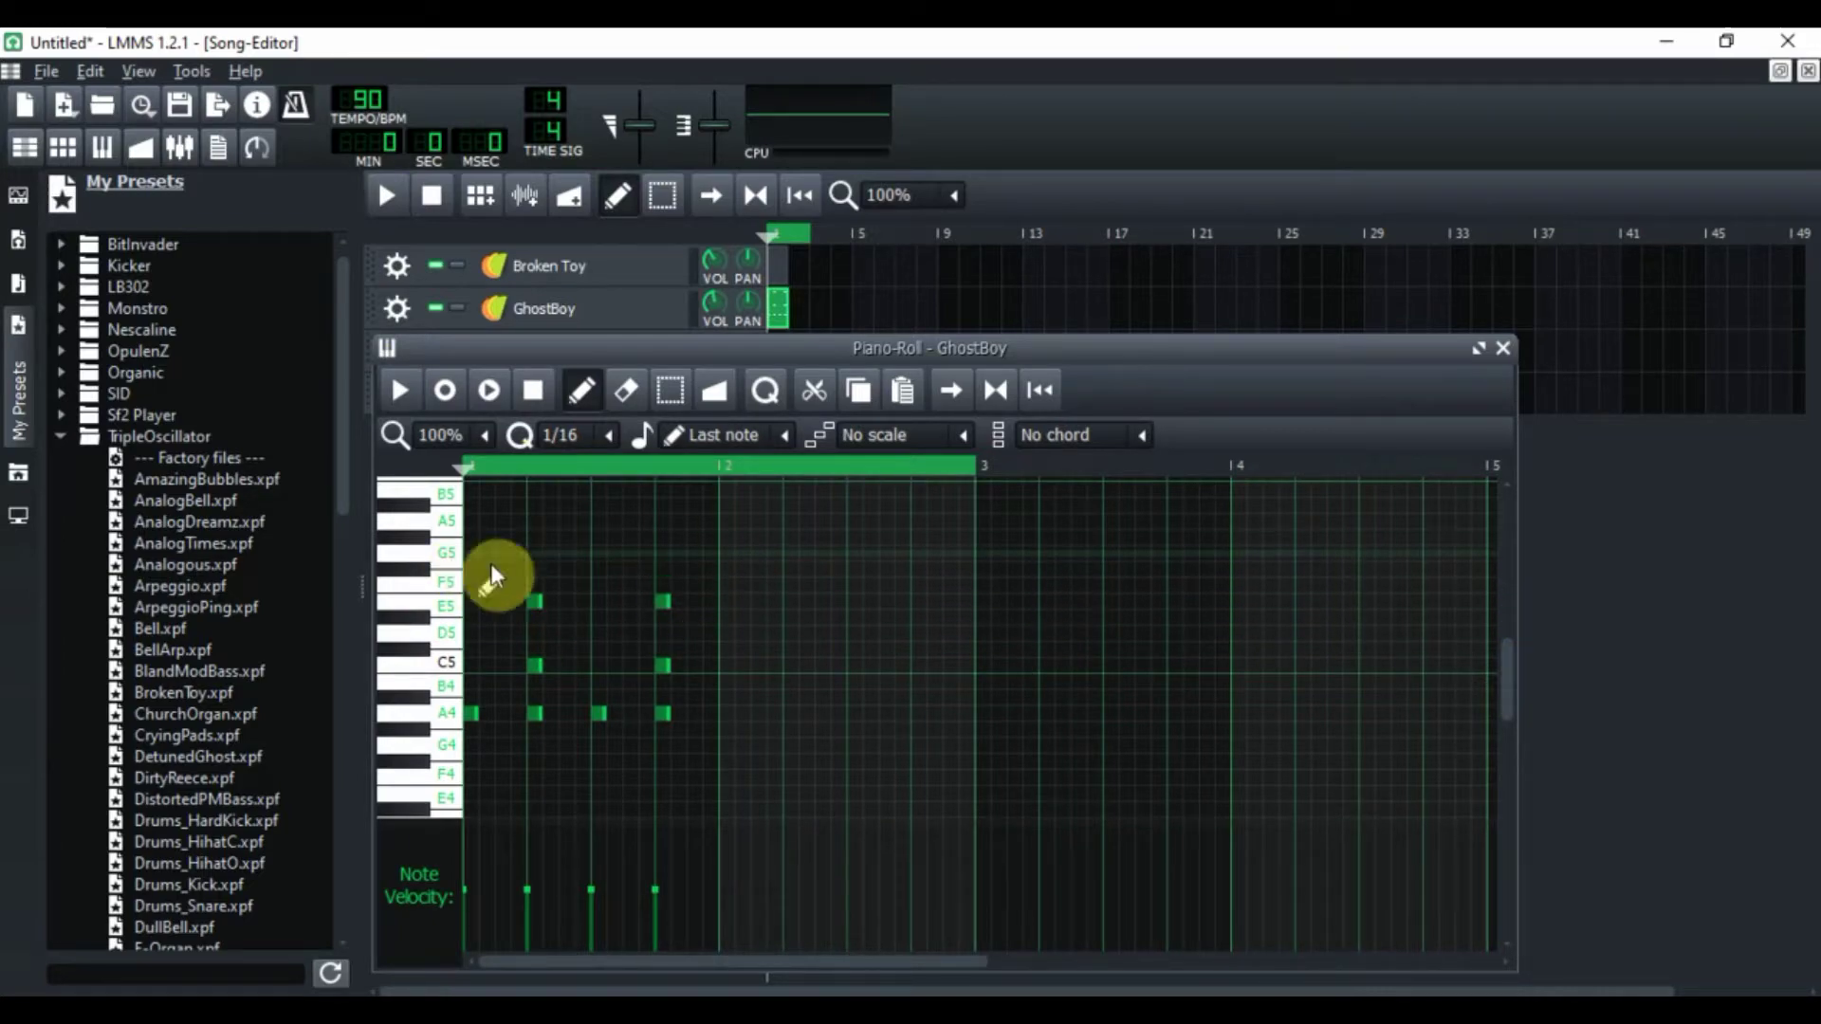
left_click(732, 603)
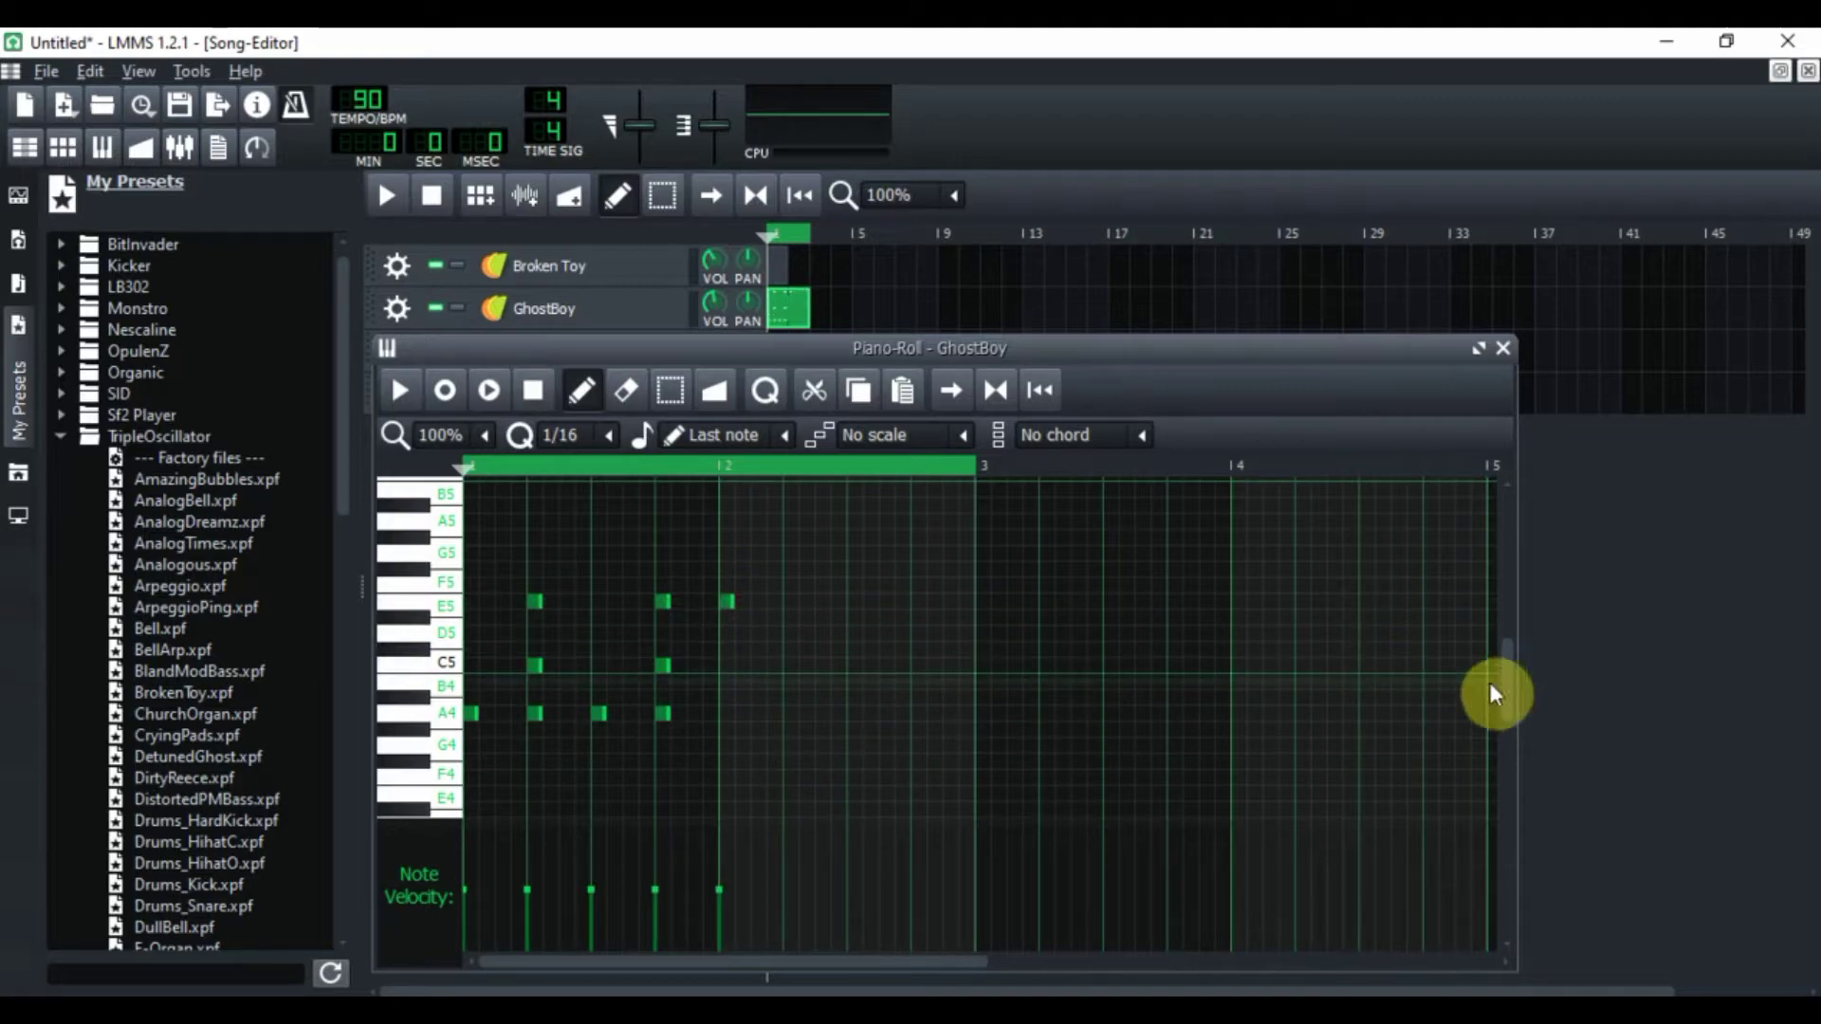
scroll(1508, 674, "down", 2)
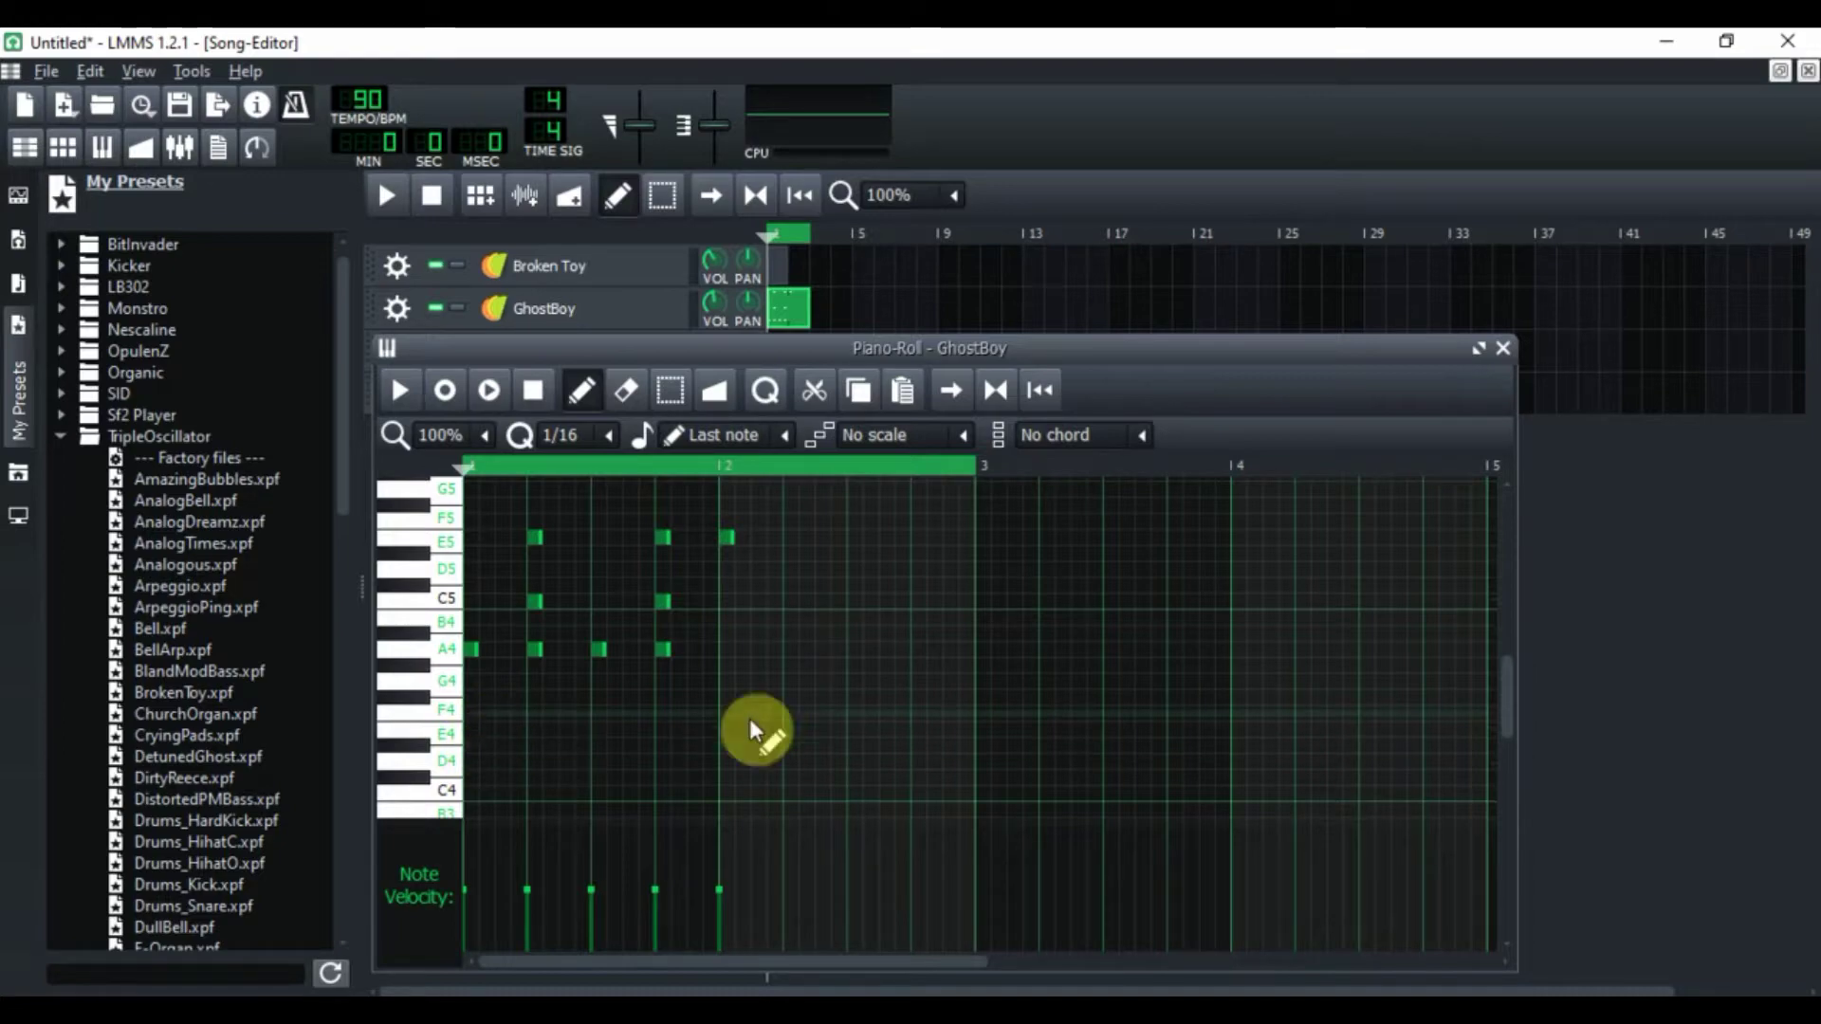
left_click(721, 731)
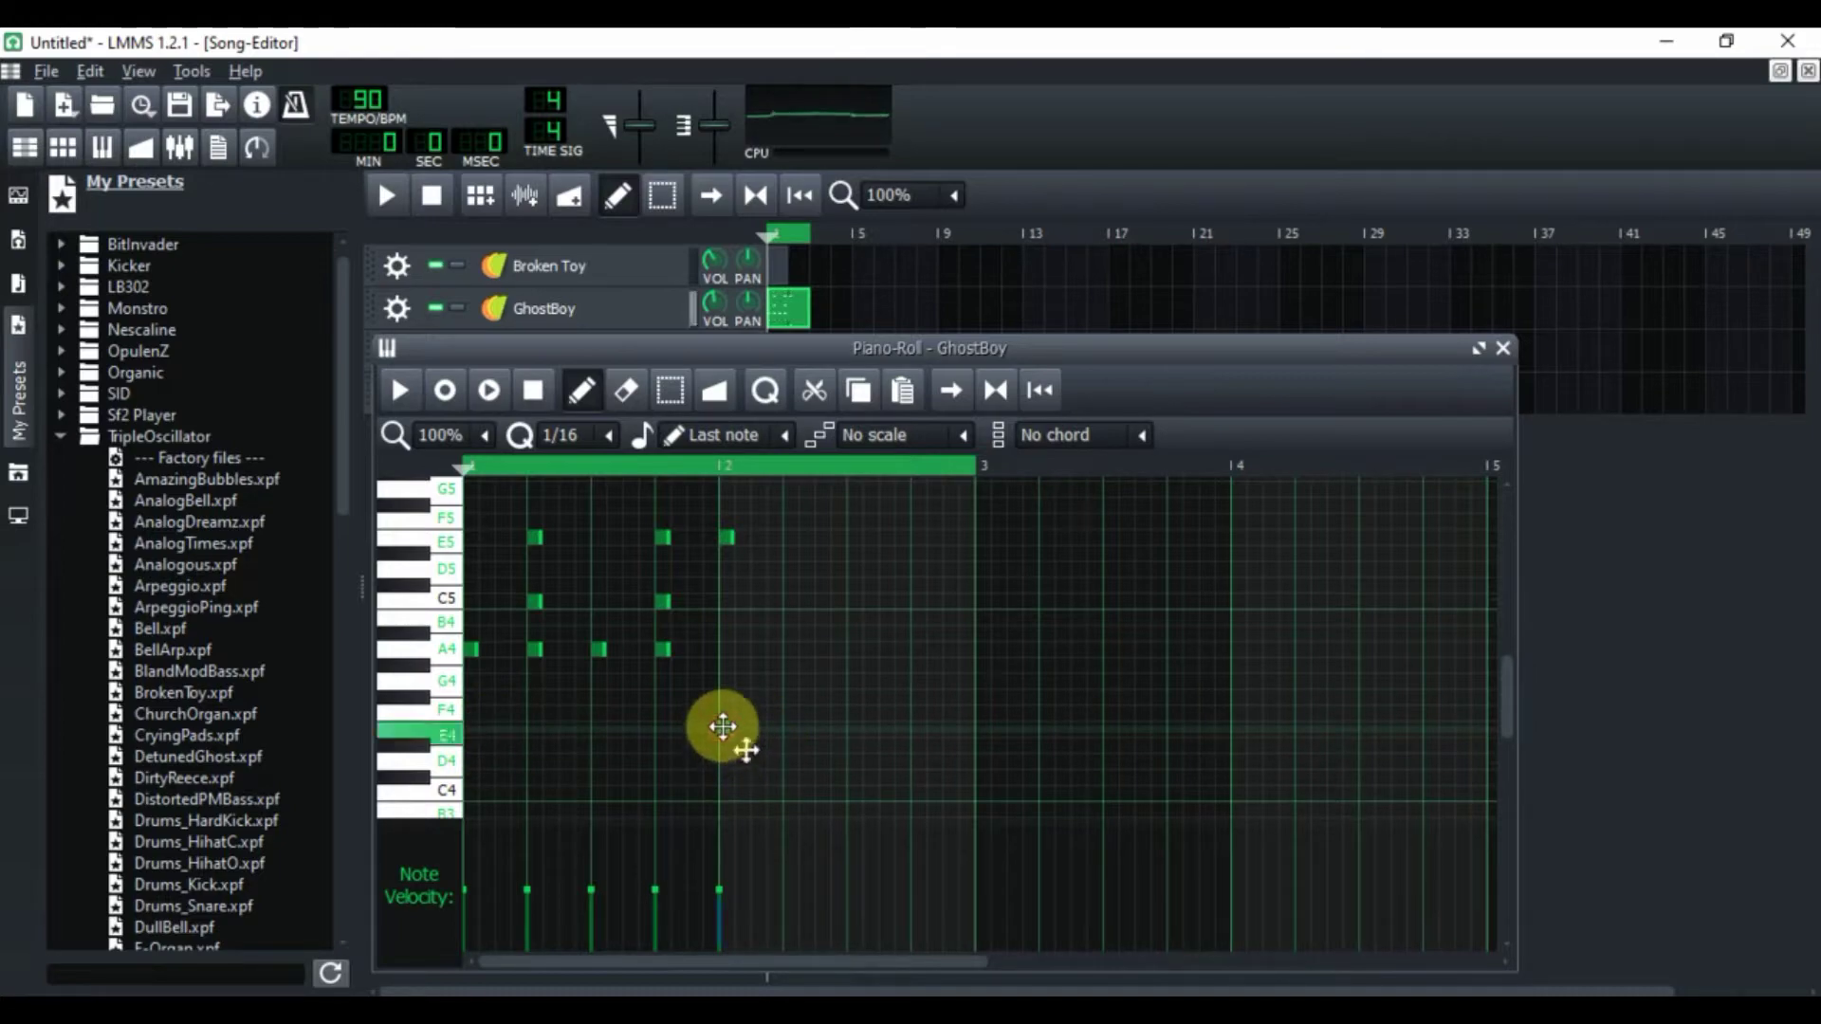
left_click_drag(722, 726, 723, 680)
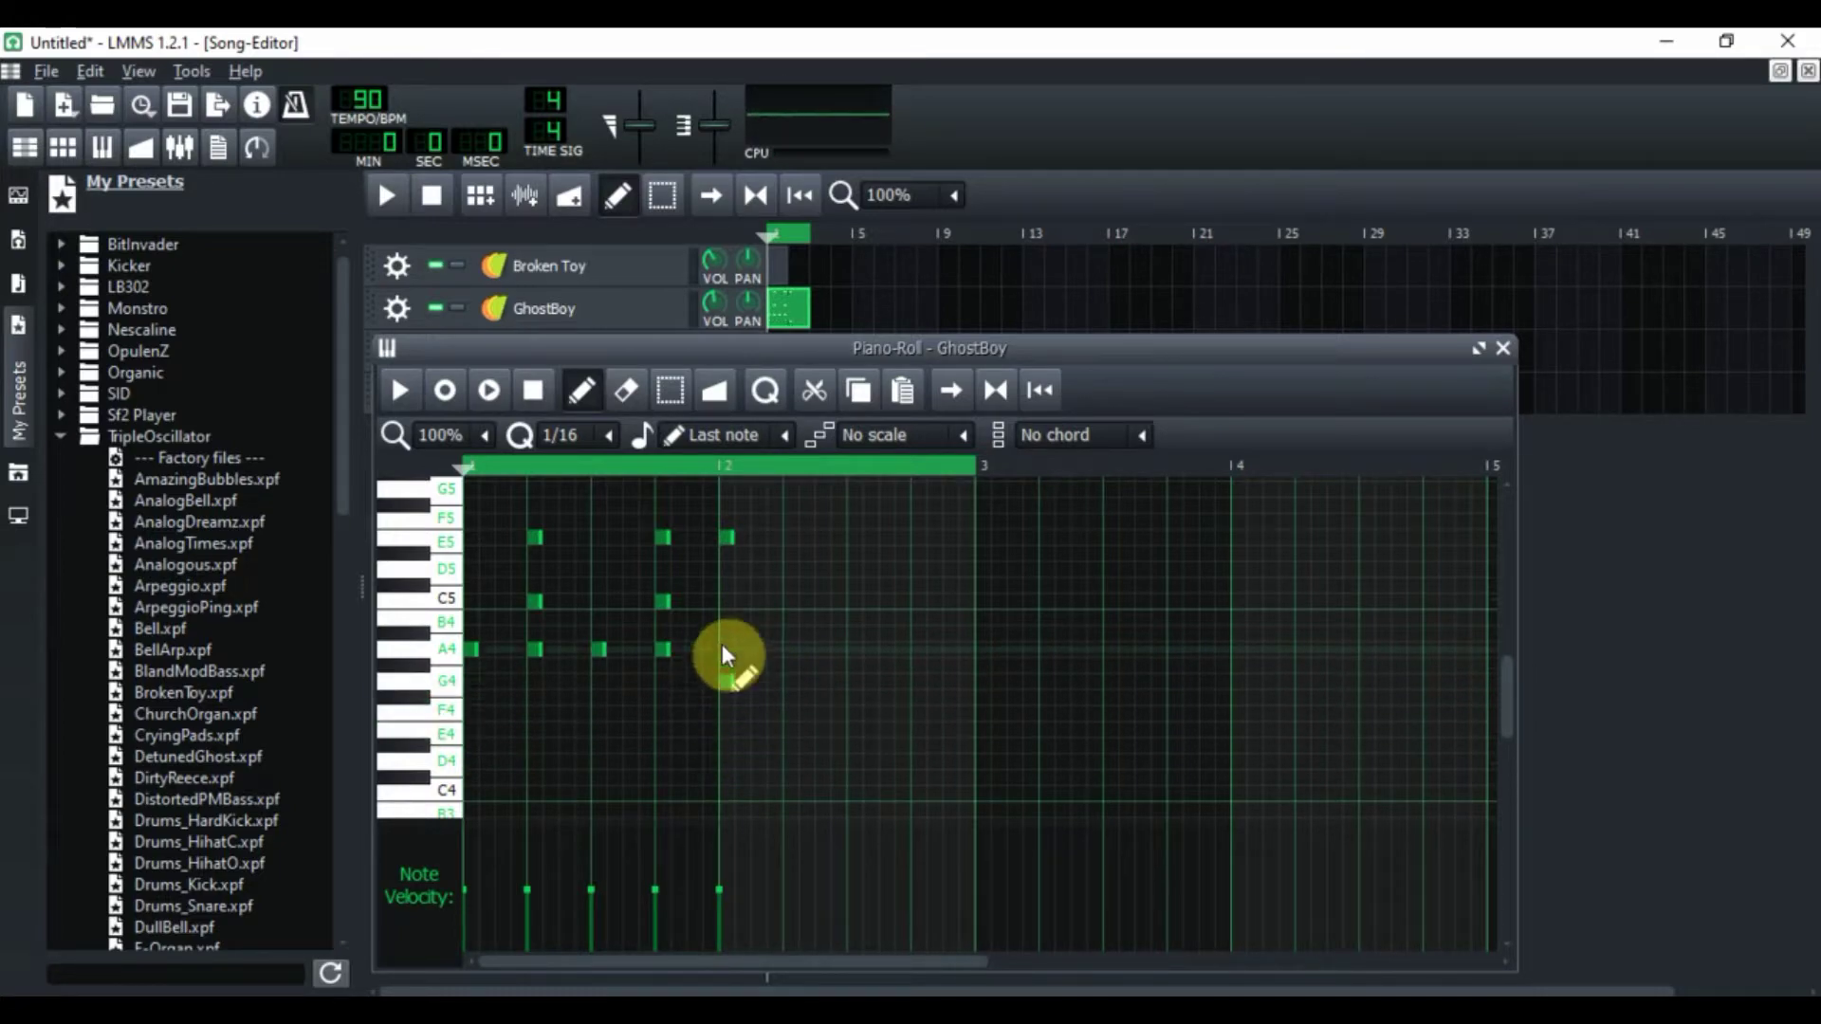
left_click(726, 619)
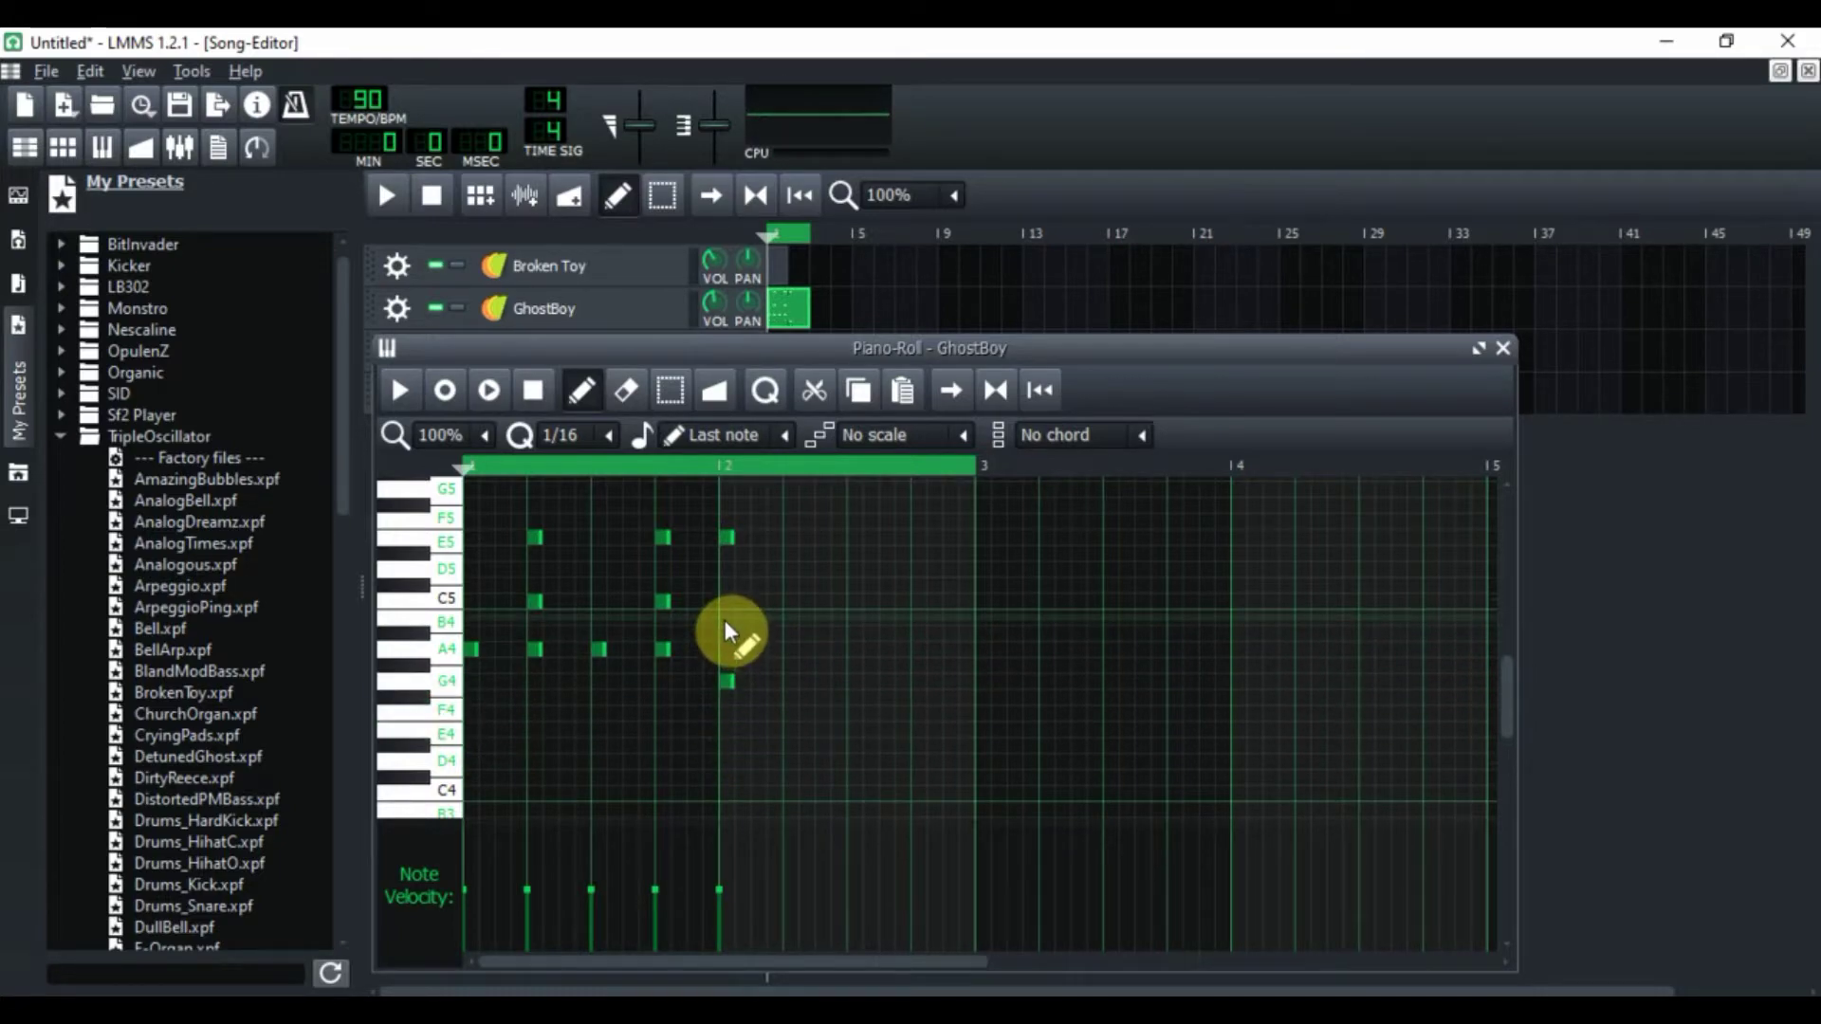
Step: Place a G4, B4 and E5 chord just before beat 2 of bar 2, and delete B4 and E5 from beat 1
left_click(775, 680)
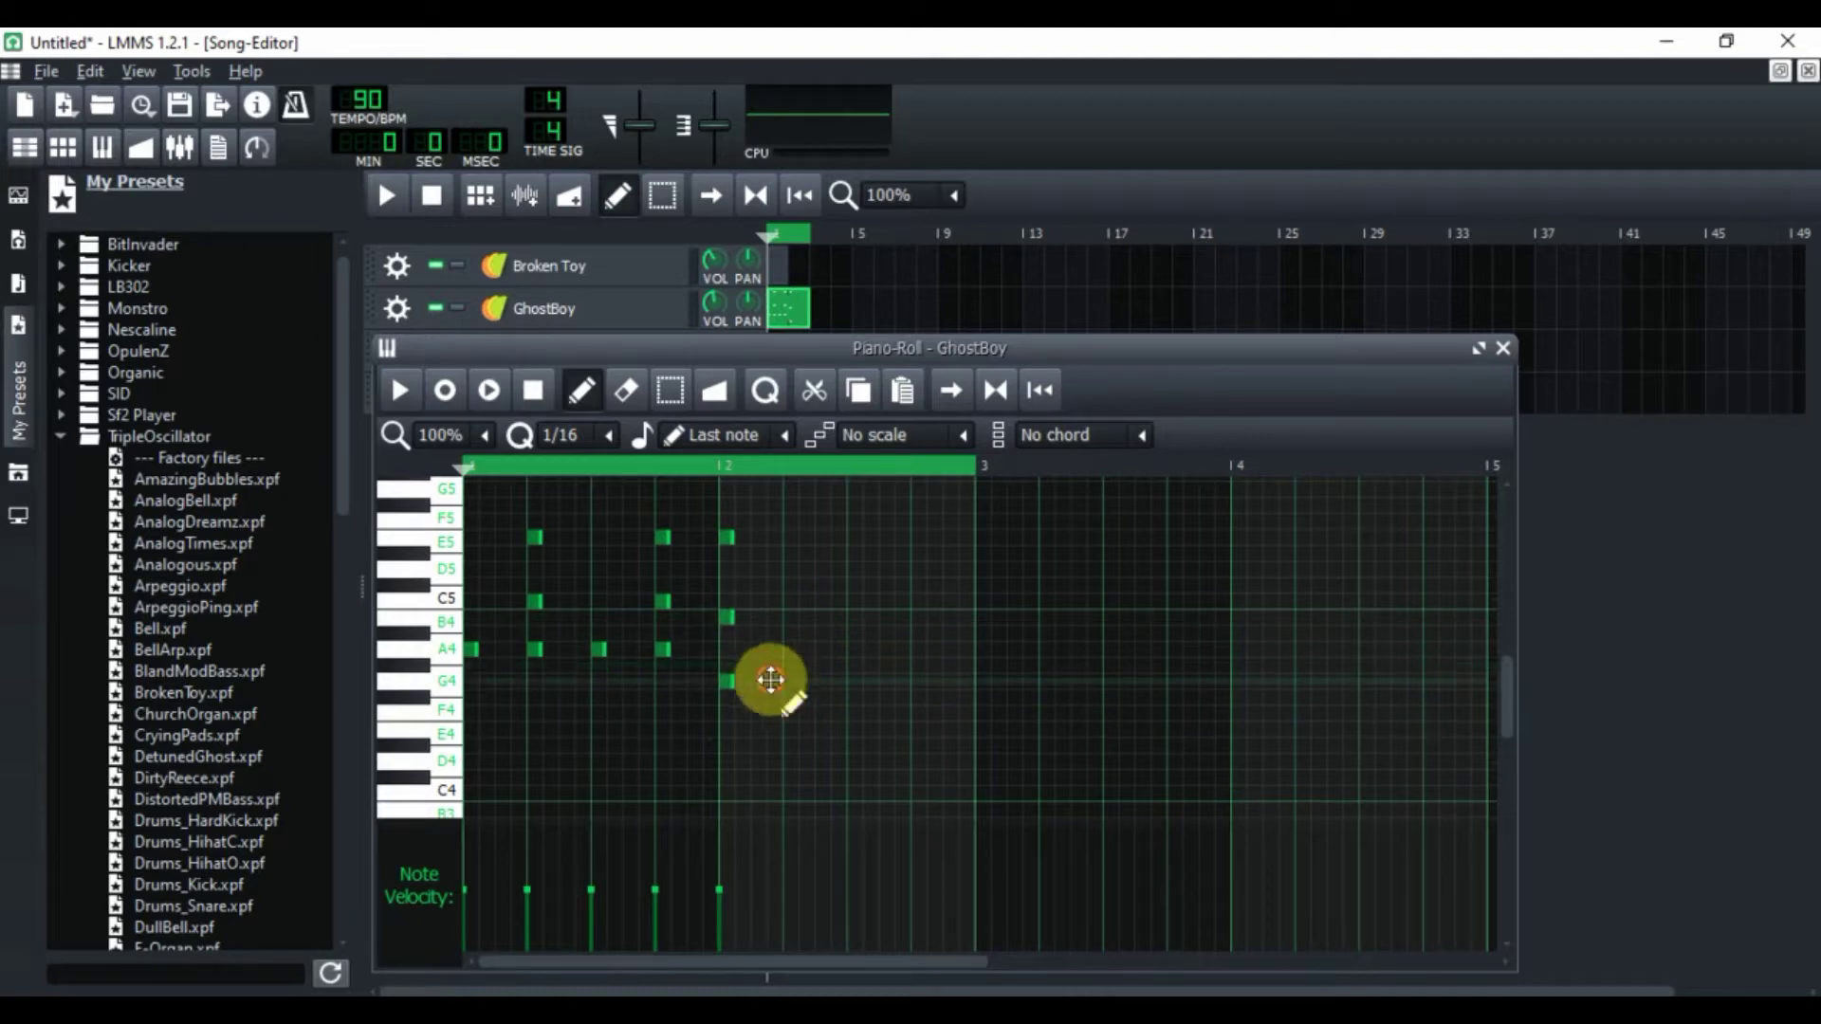
left_click(776, 538)
left_click(776, 617)
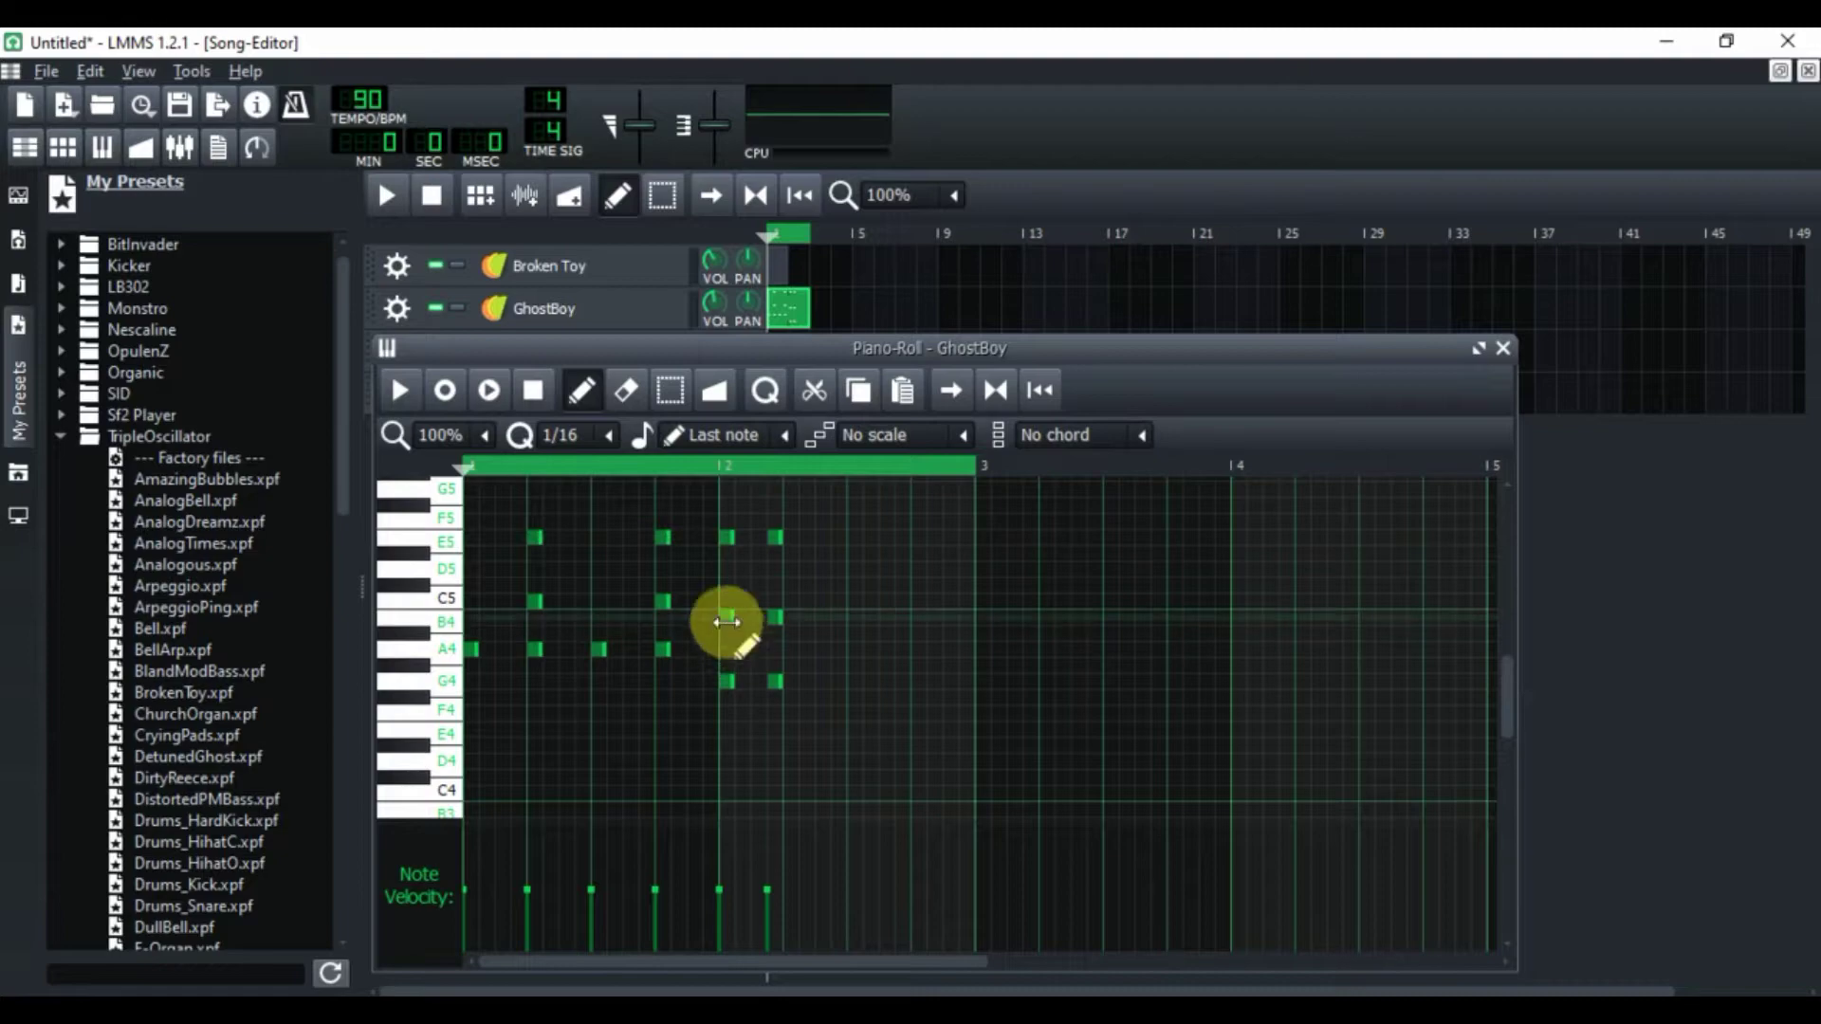
right_click(726, 618)
right_click(726, 538)
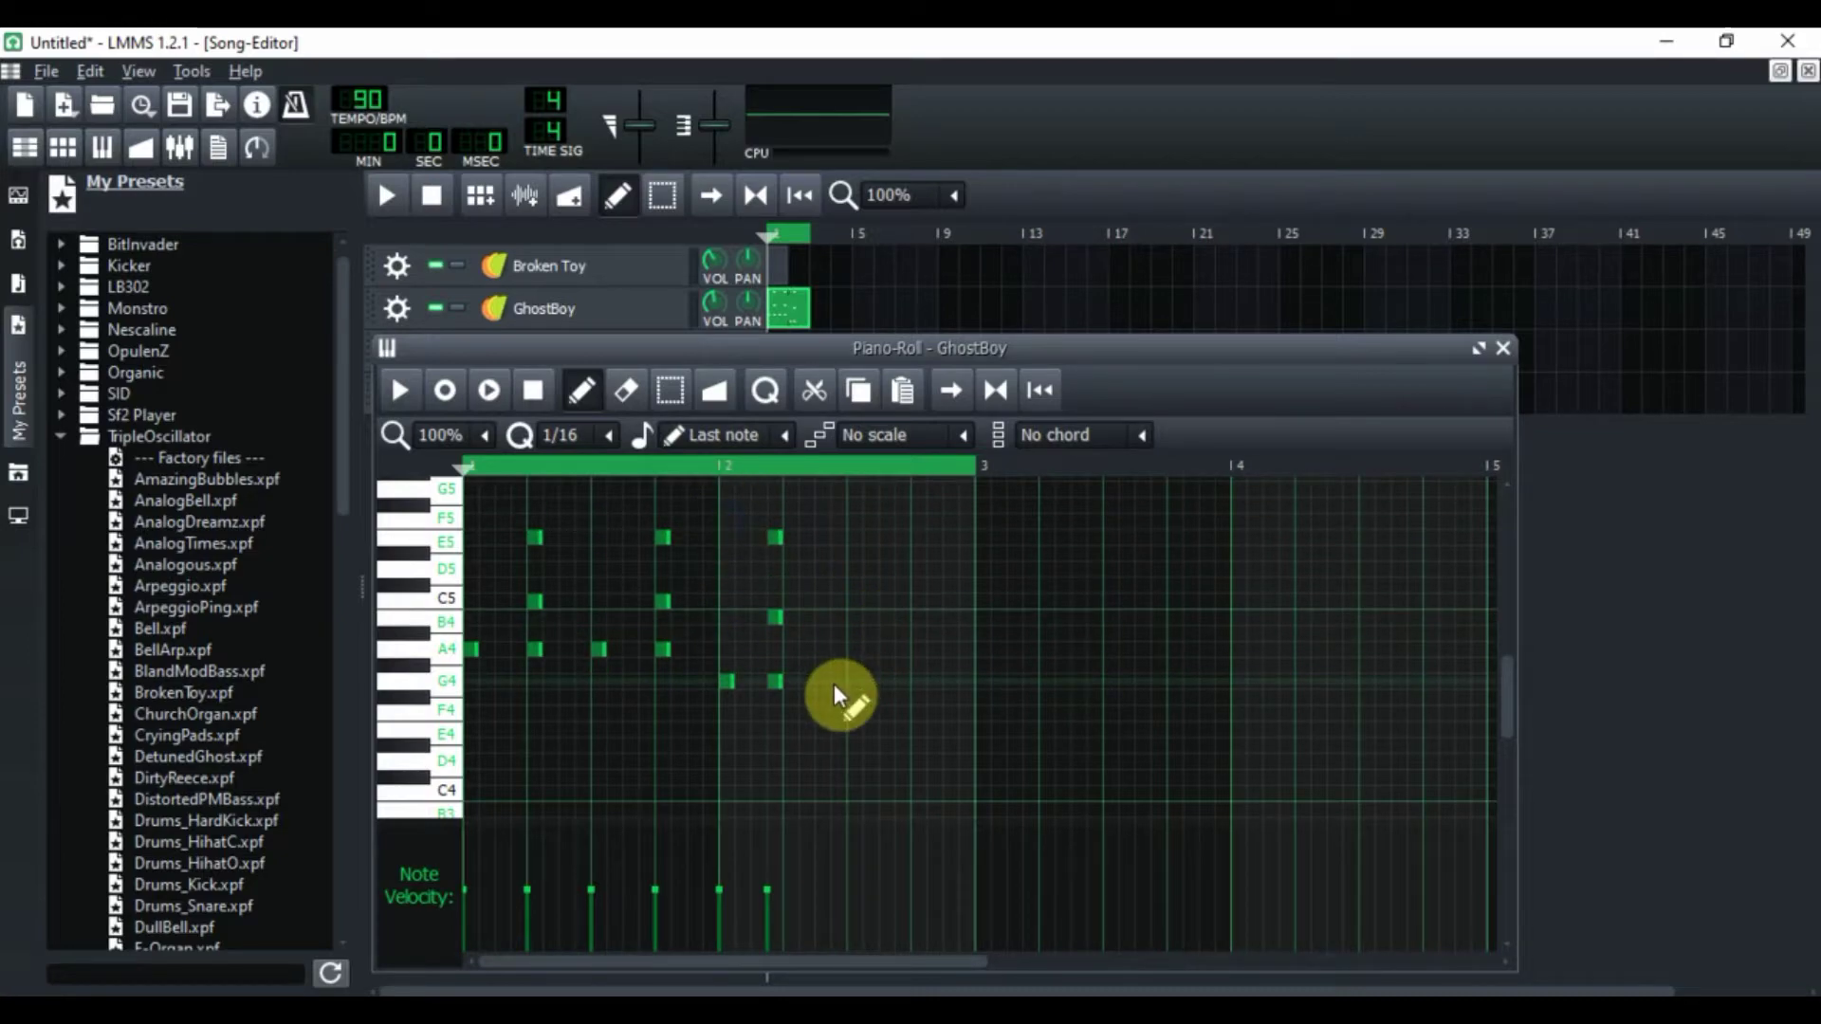
Step: Shift the G4, B4 and E5 chord in bar 2 onto beat 2
left_click(785, 680)
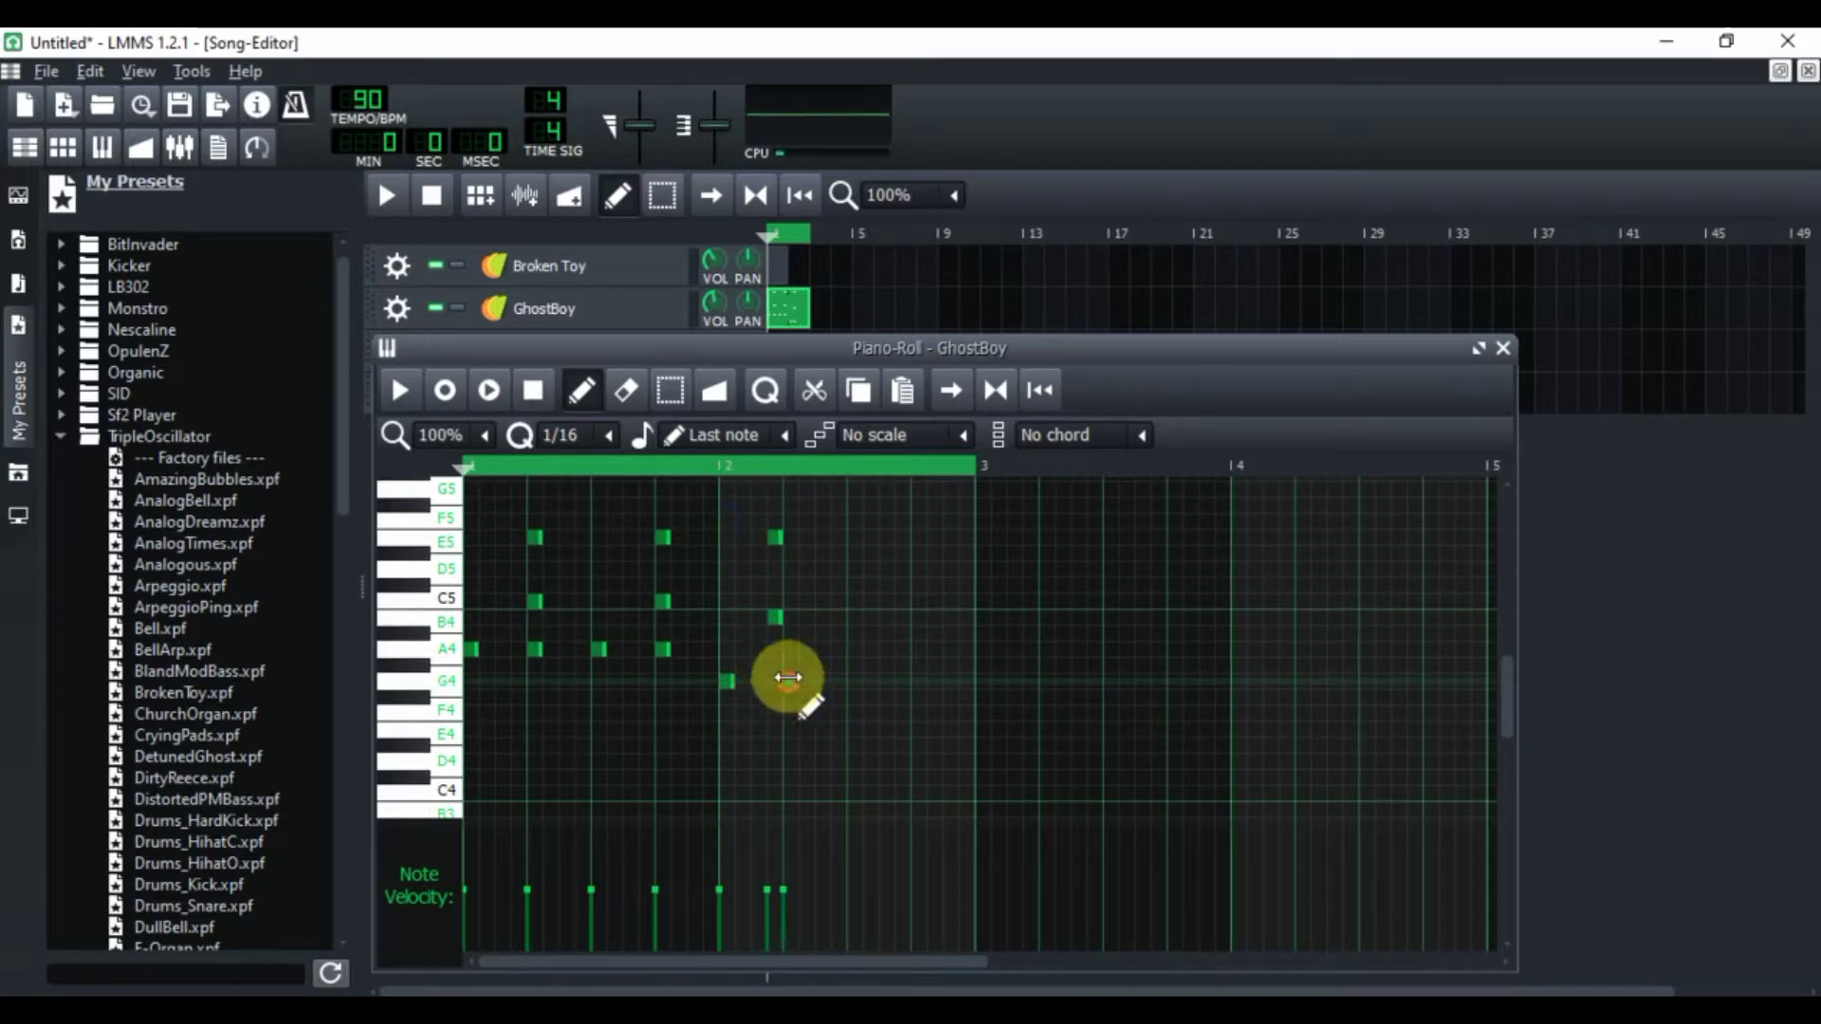
left_click(784, 618)
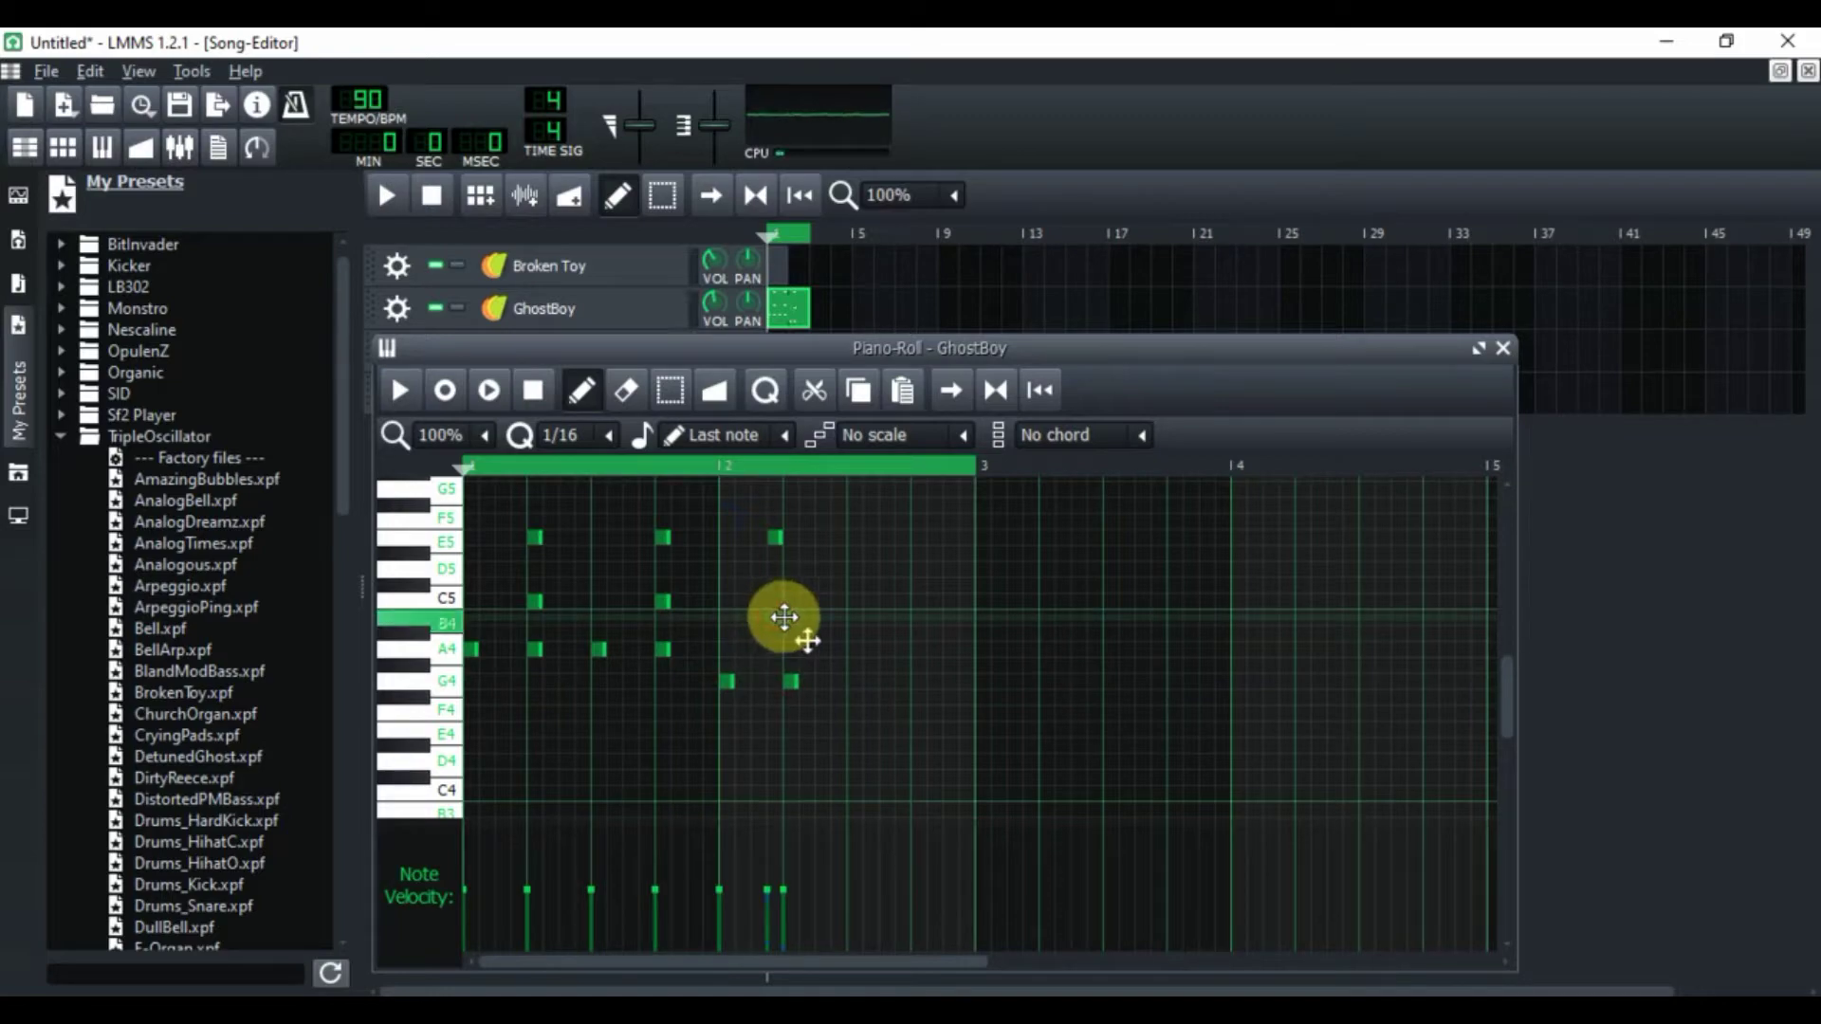
left_click_drag(771, 536, 791, 536)
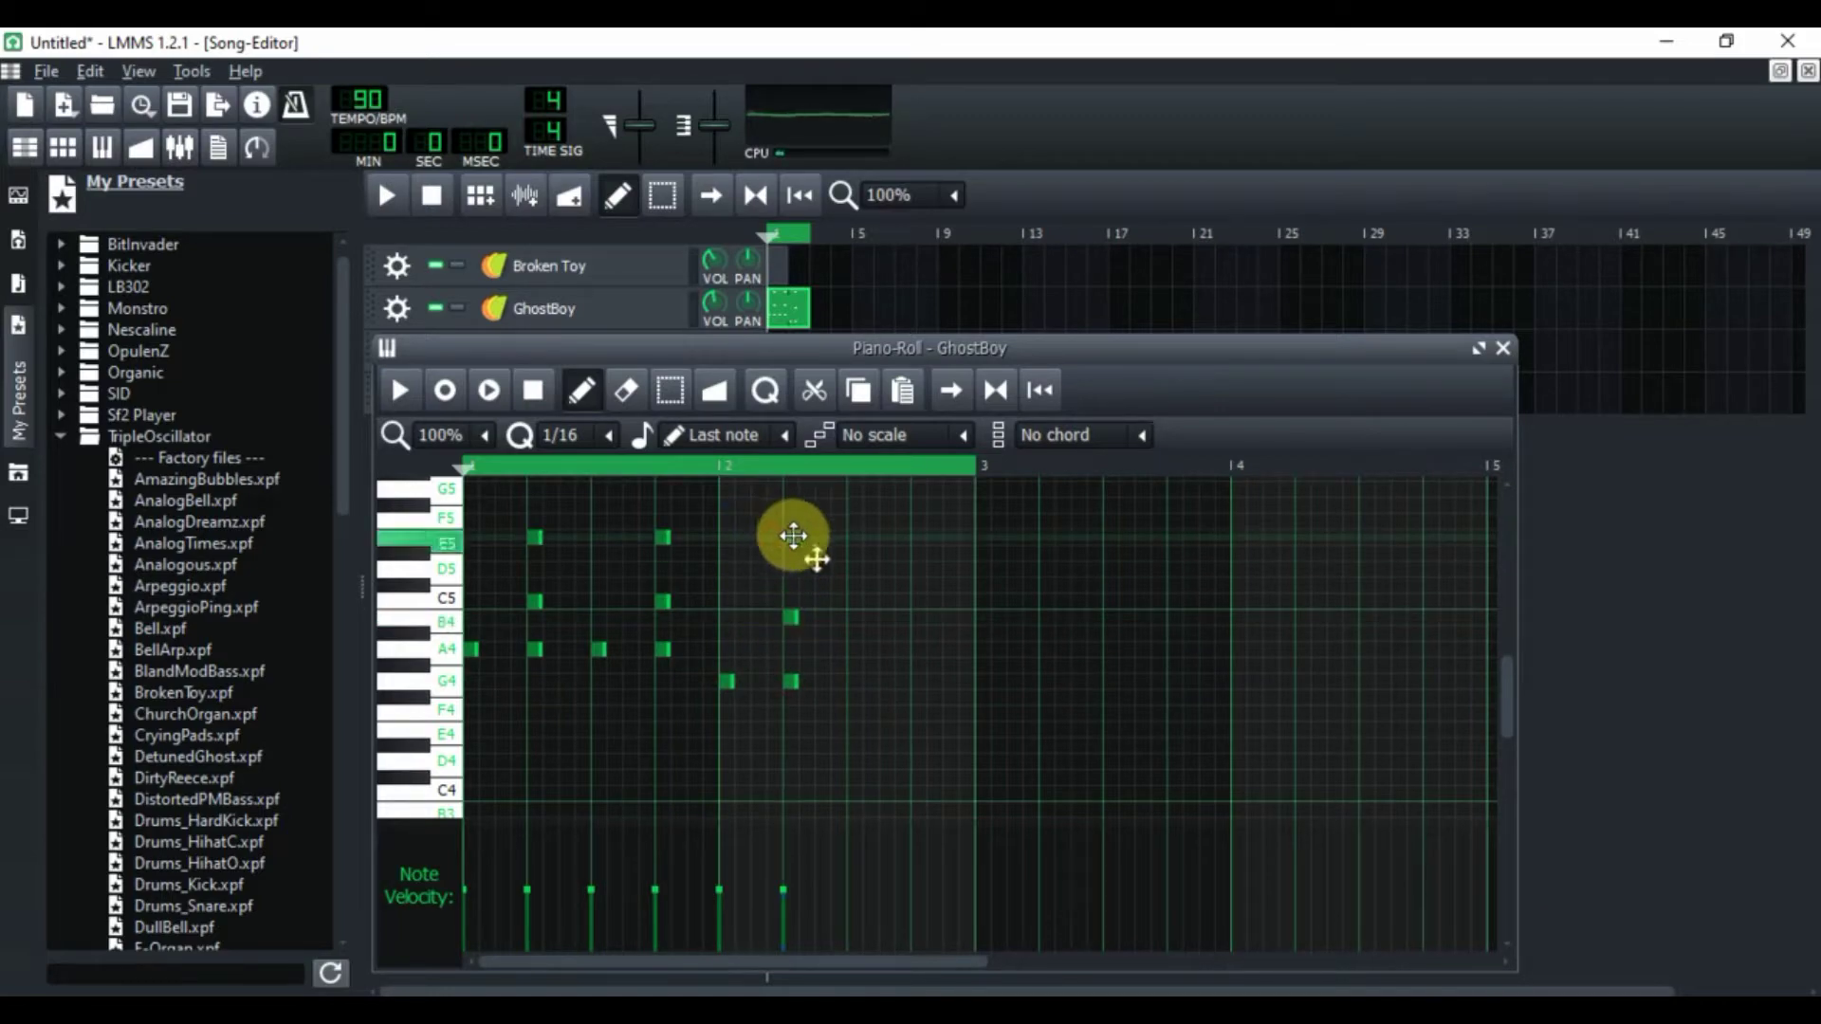
Step: Add G4 on beat 3 and a G4, B4 and E5 chord on beat 4 of bar 2
left_click(852, 681)
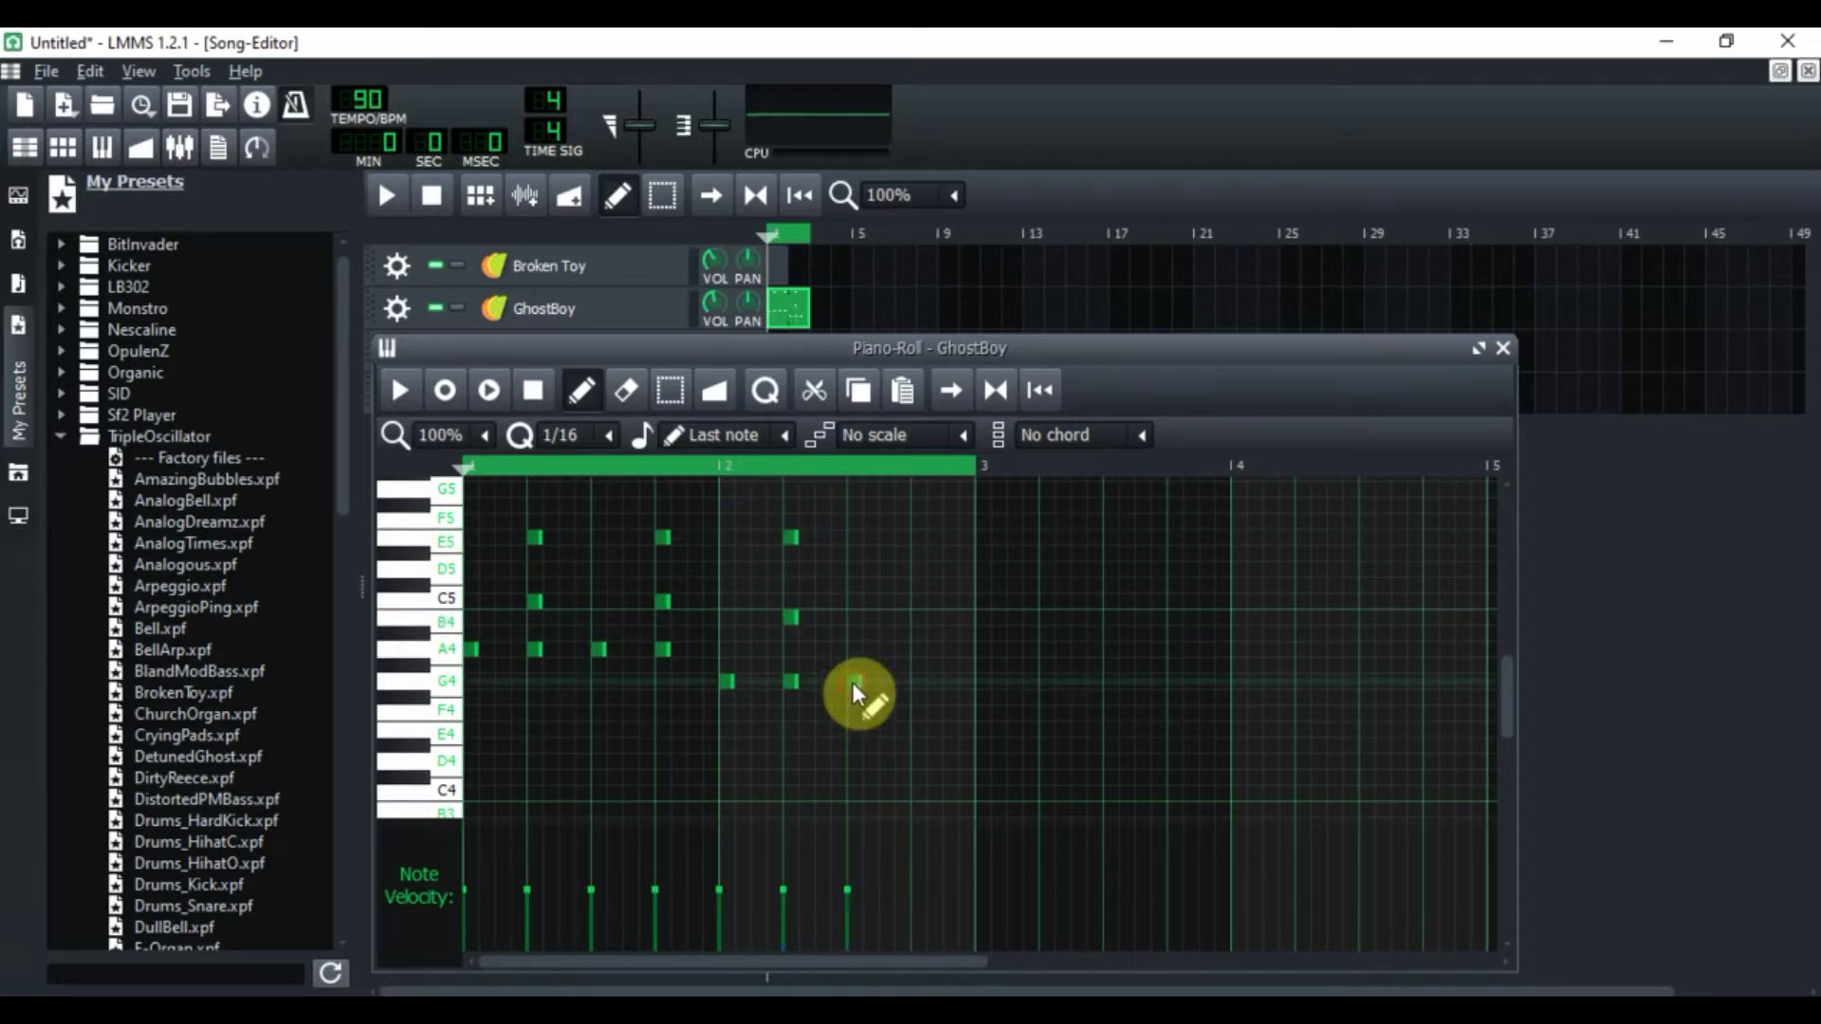
left_click(918, 681)
left_click(920, 615)
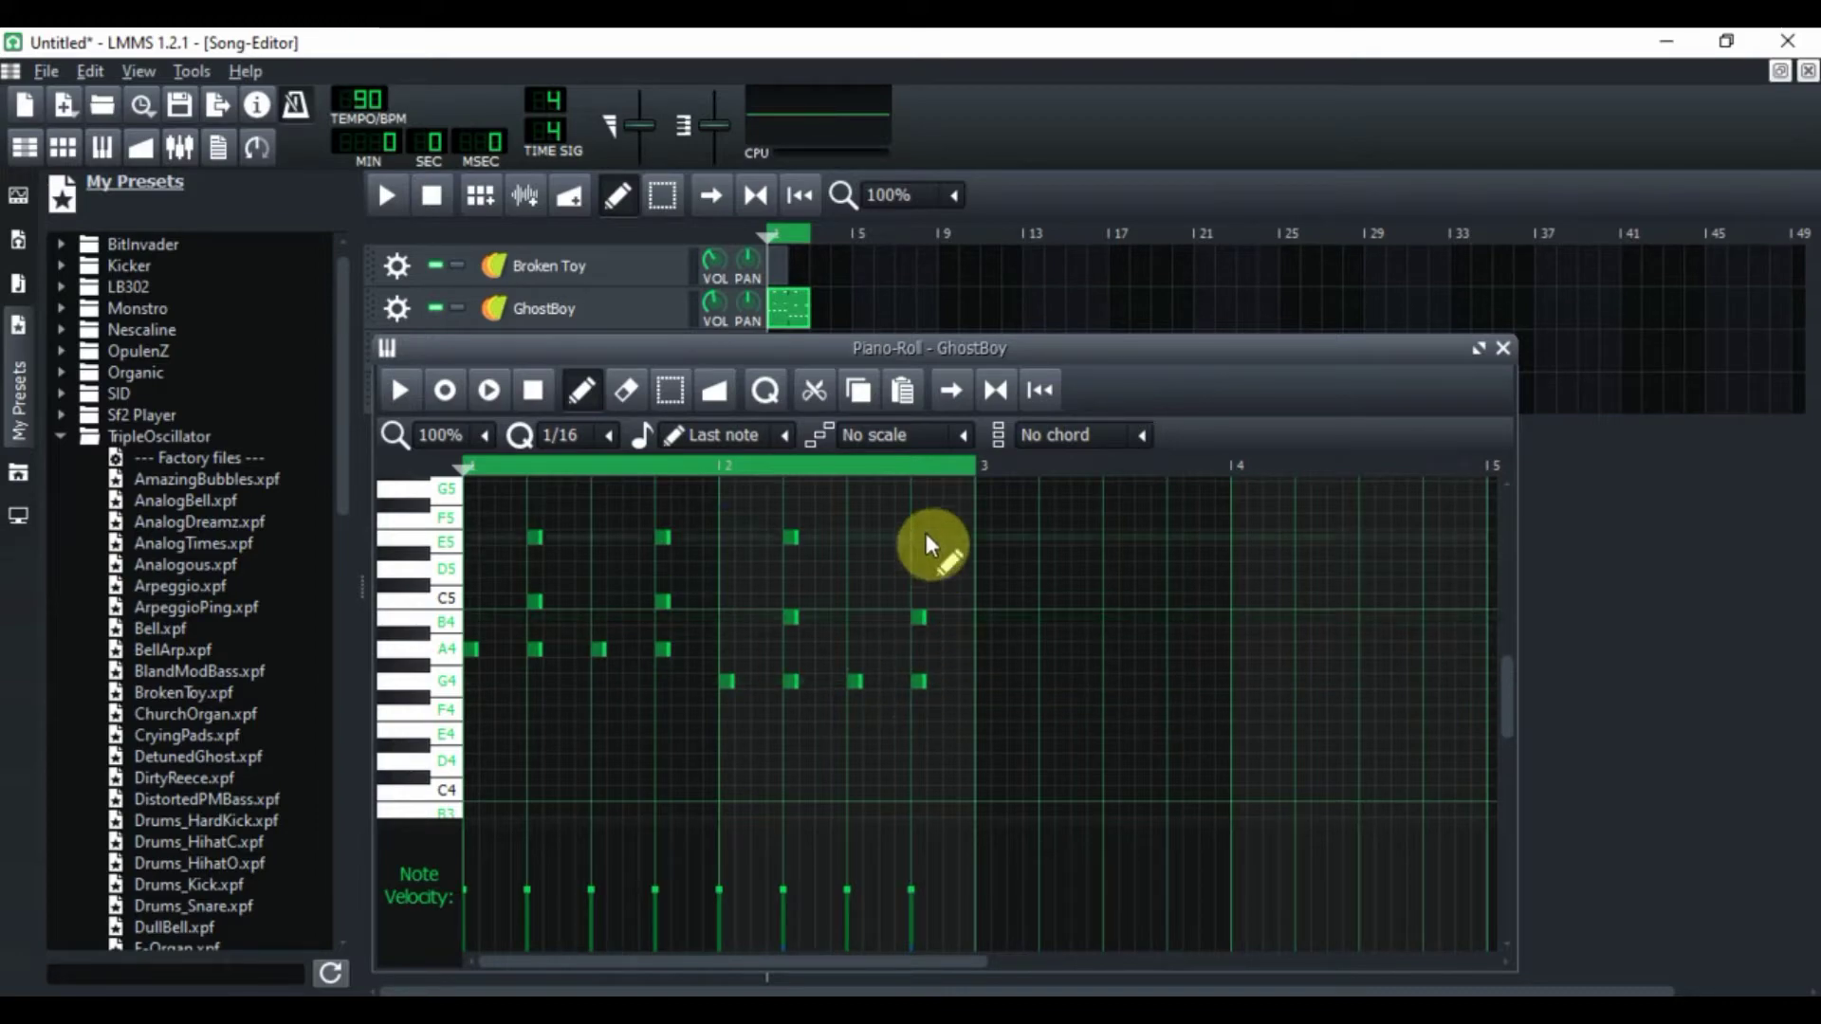
left_click(917, 537)
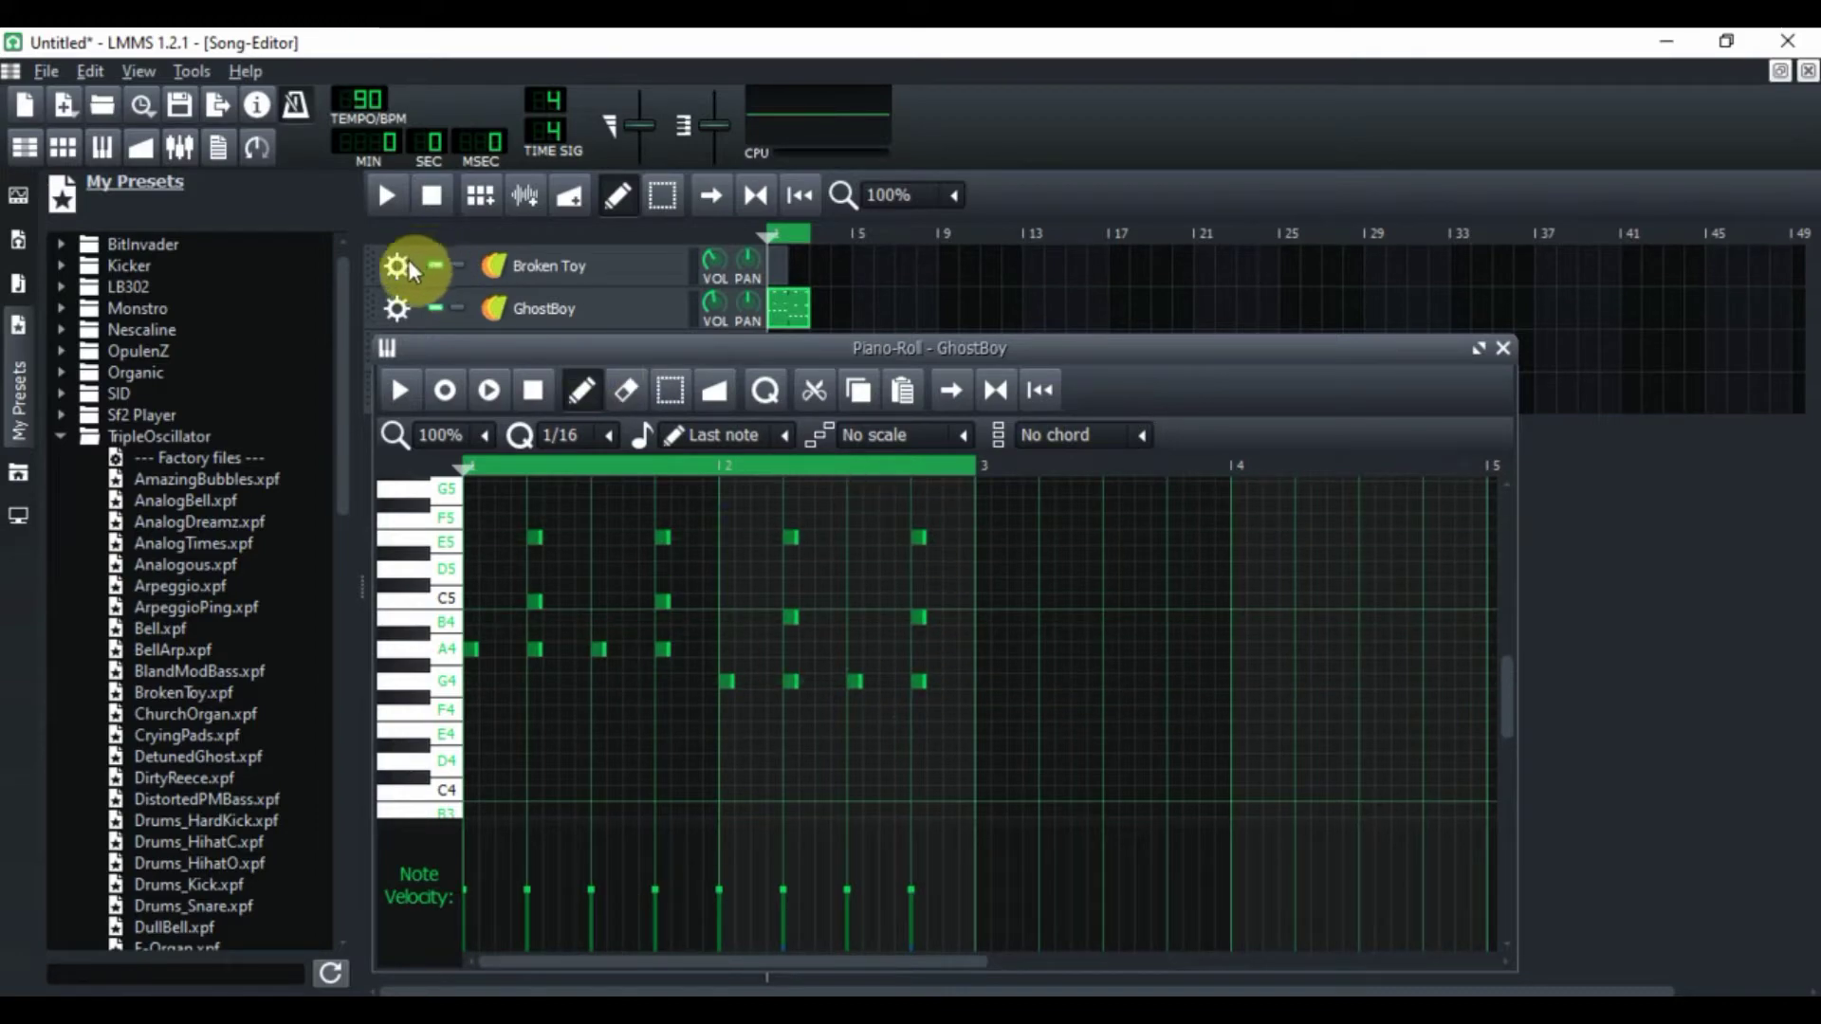
Step: While the song plays, lower the GhostBoy G4 notes on beats 1 and 3 of bar 2 to E4
left_click(384, 196)
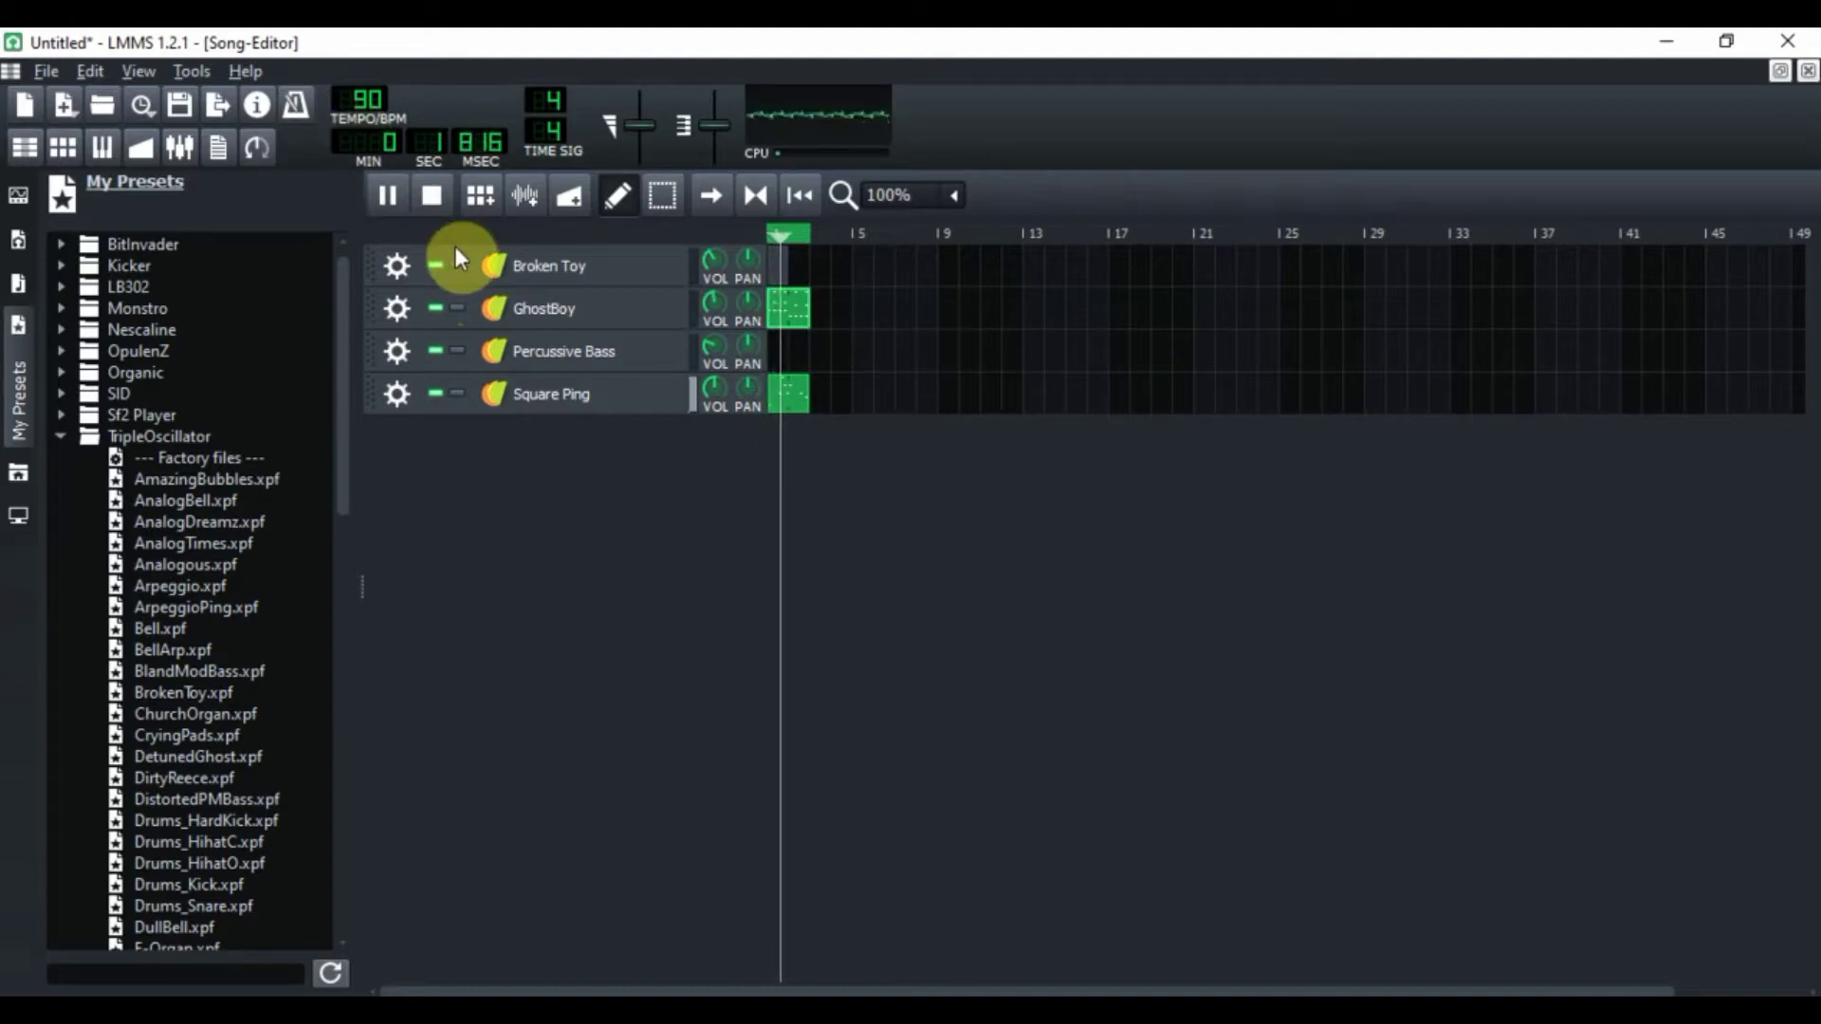
double_click(801, 315)
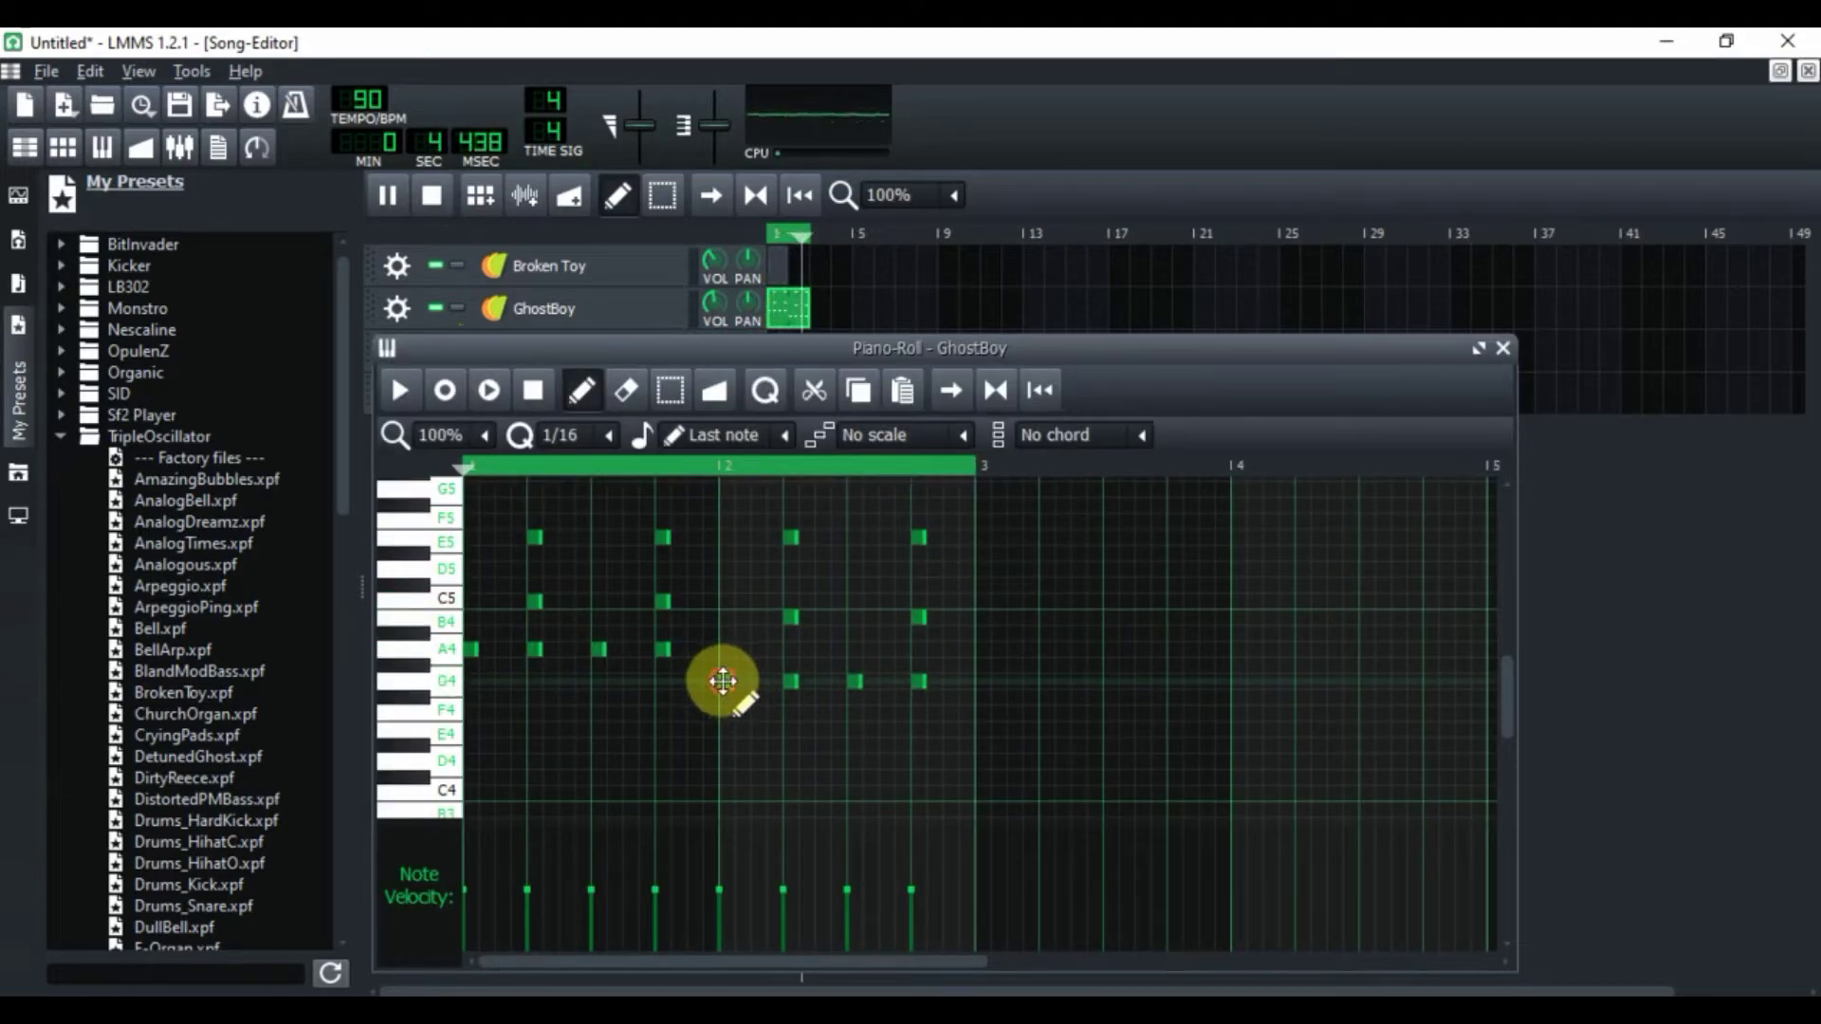
left_click_drag(723, 681, 725, 729)
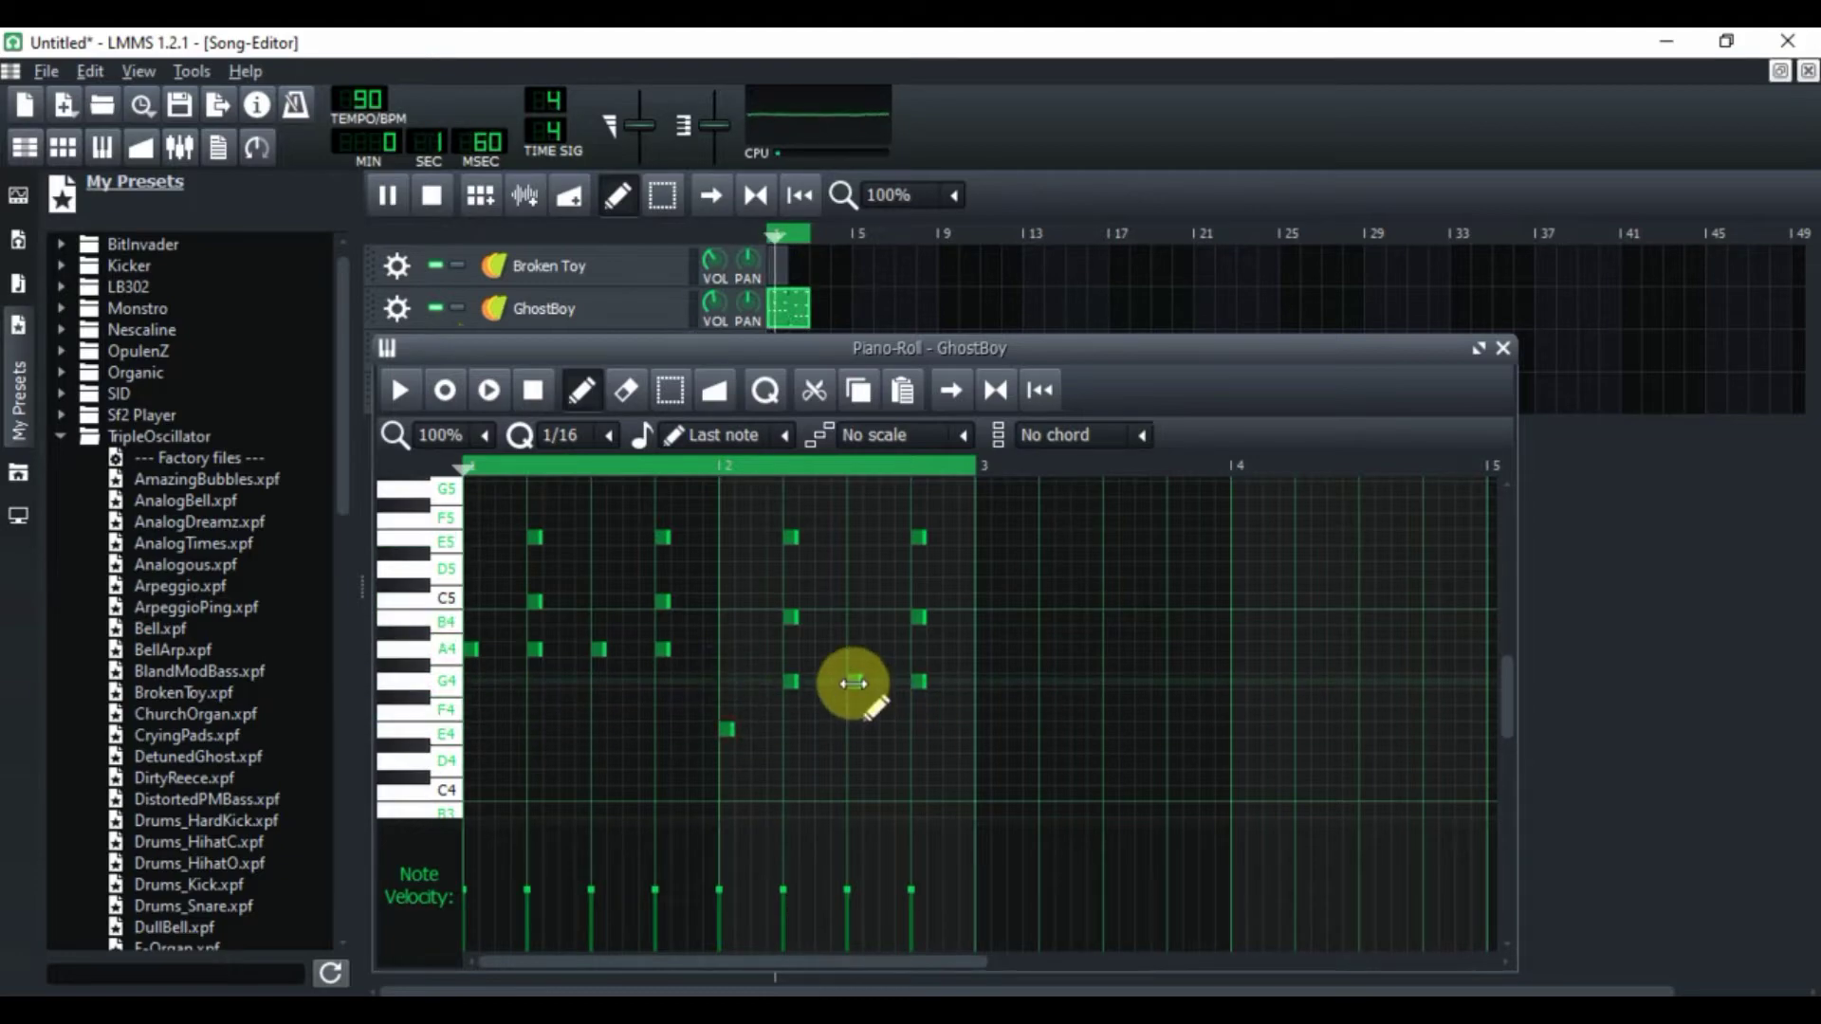
left_click_drag(845, 679, 862, 736)
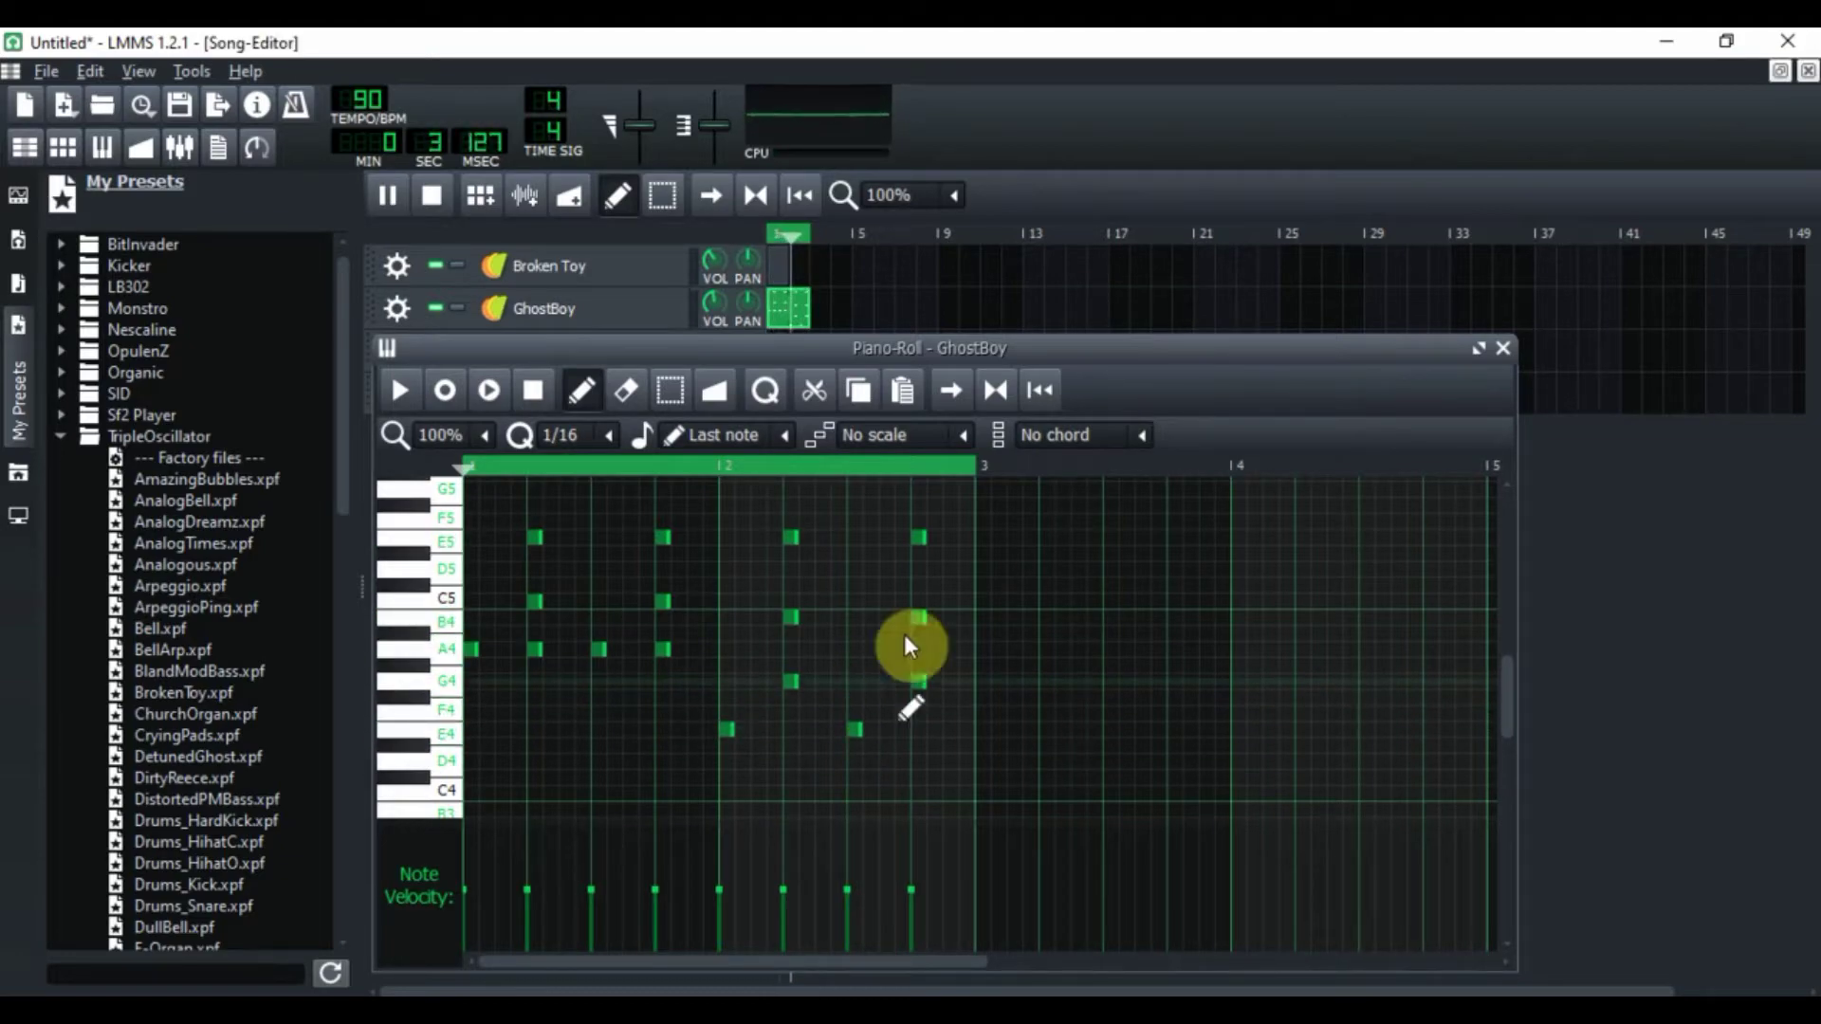
left_click(1504, 347)
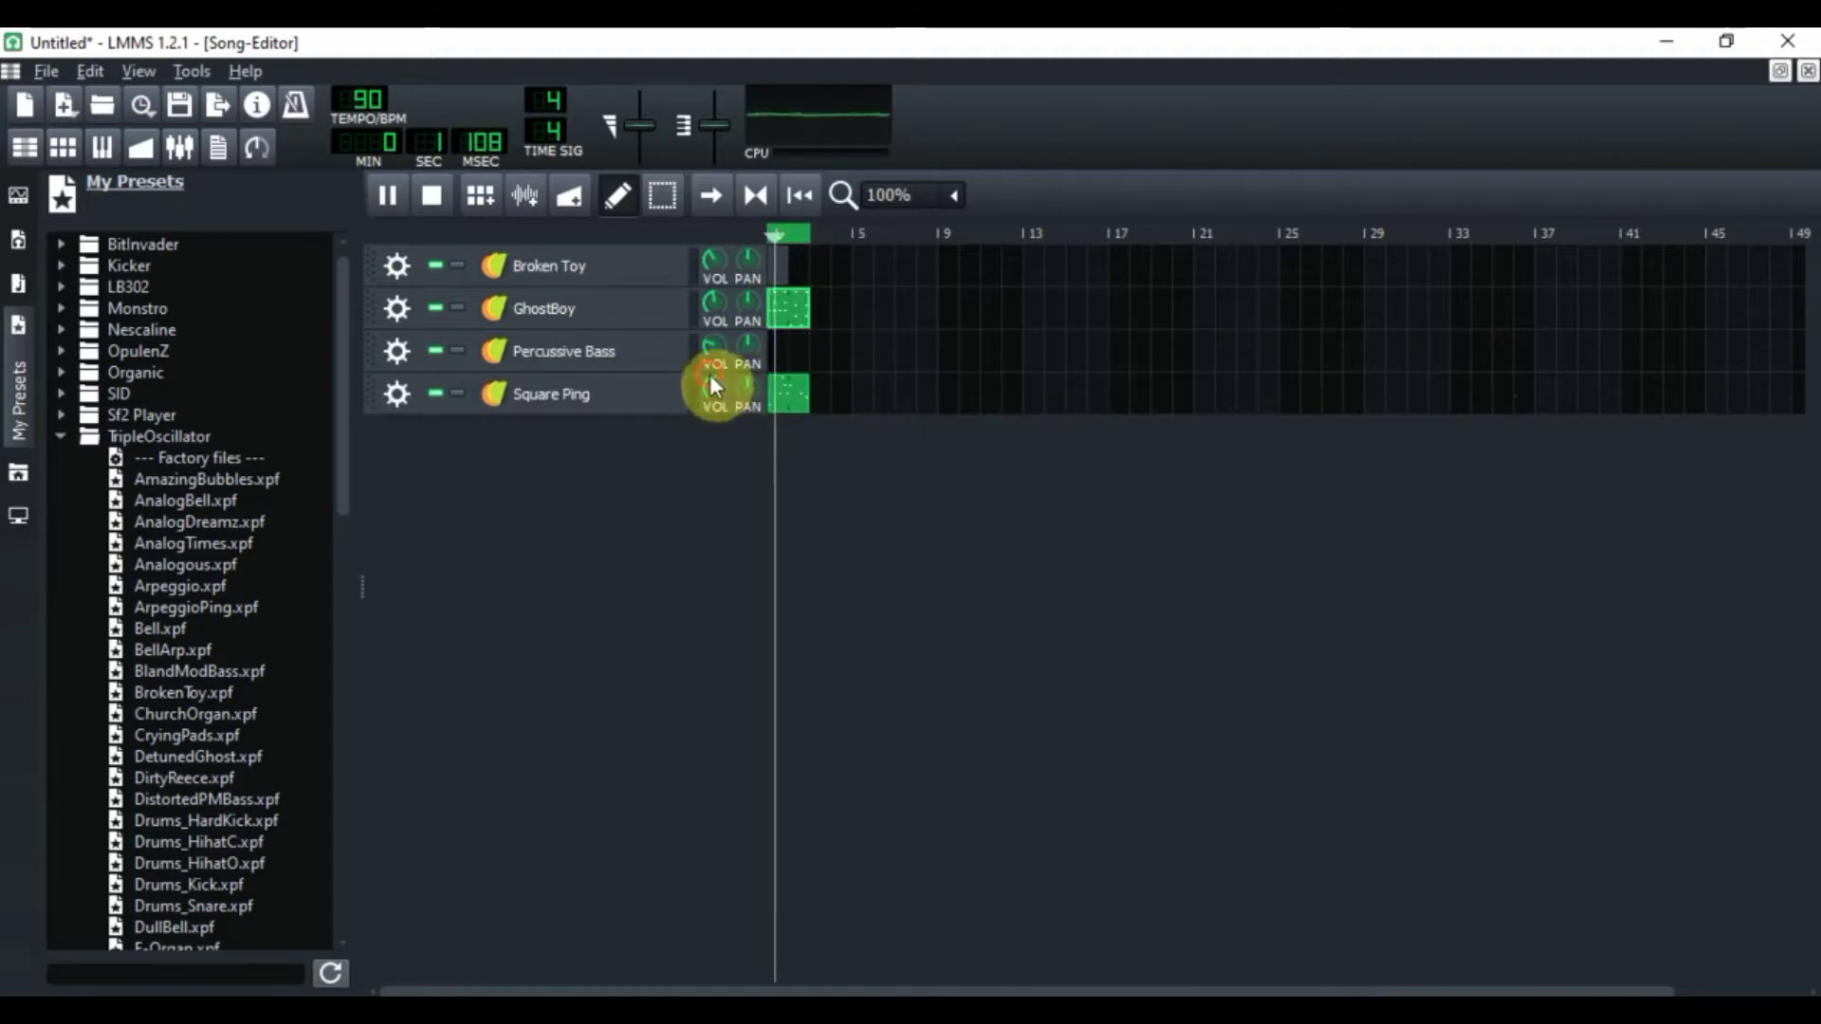
Step: Lower the Square Ping track's volume slightly and stop playback
left_click_drag(711, 390, 711, 387)
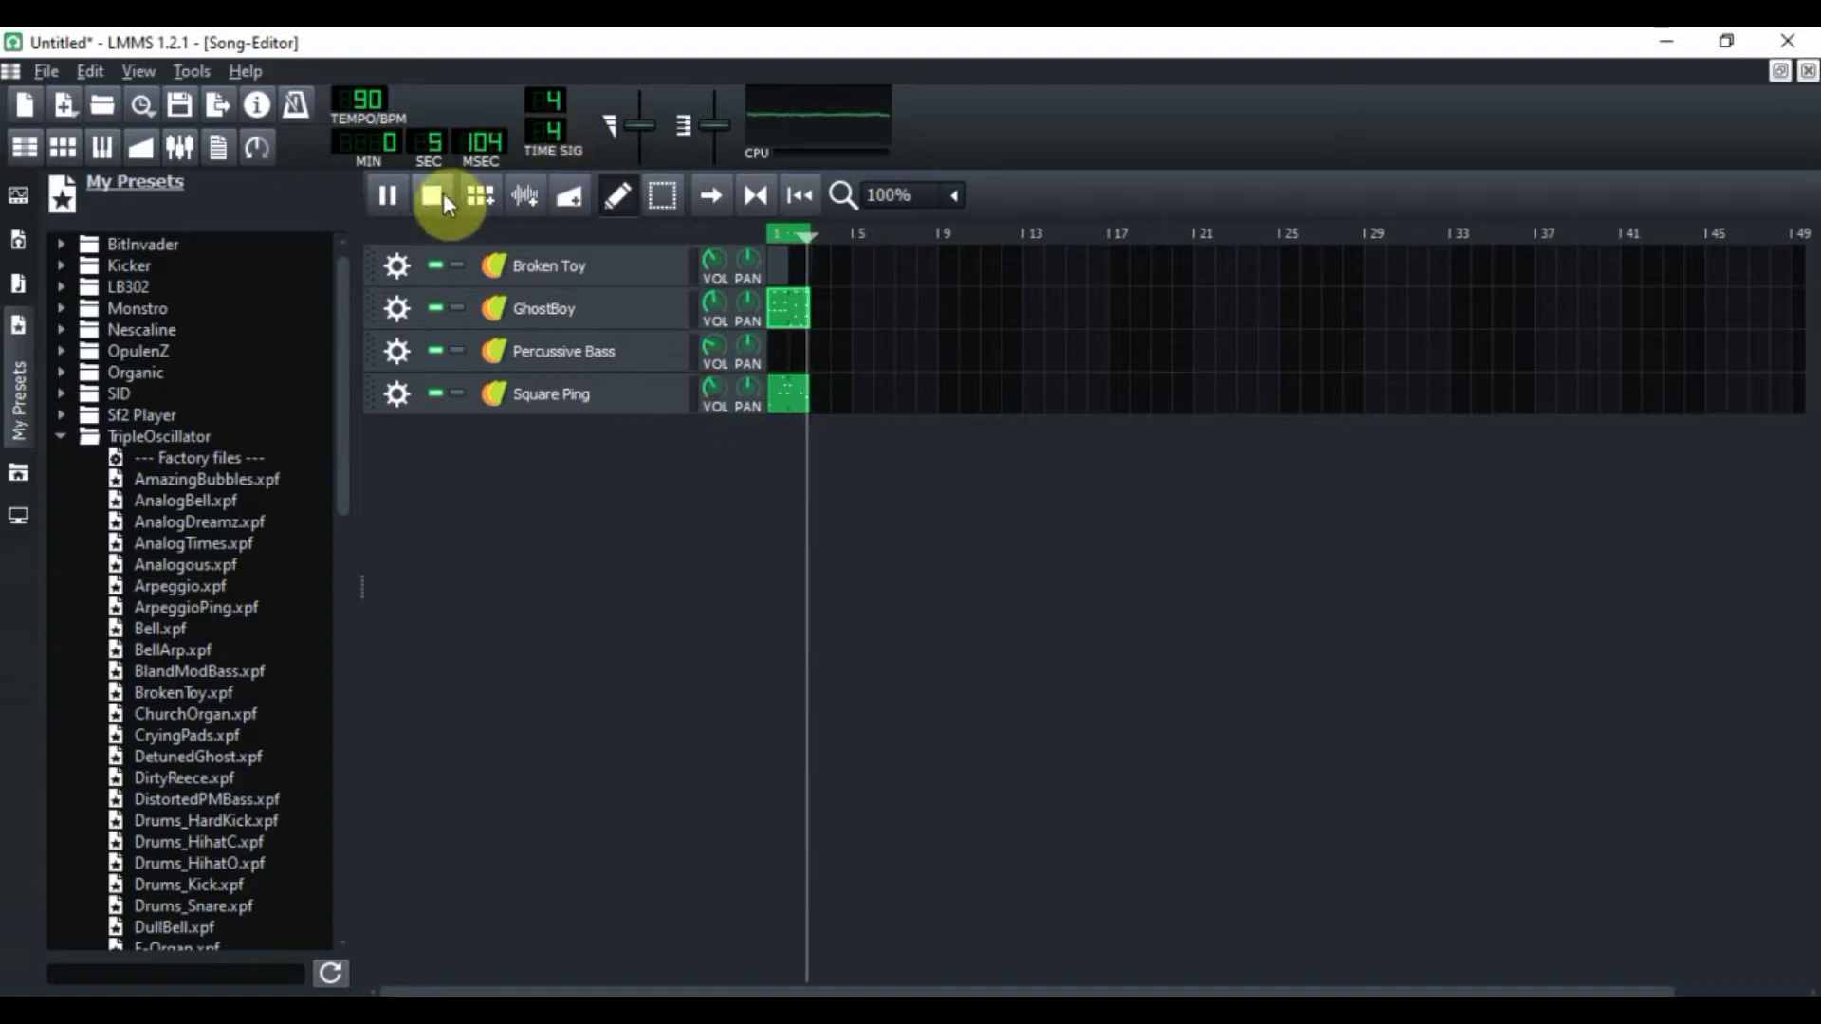
left_click(436, 195)
Step: Add one-beat notes to the Broken Toy pattern: A4 on beats 1 and 3 of bar 1, E4 on beats 1 and 3 of bar 2
double_click(778, 271)
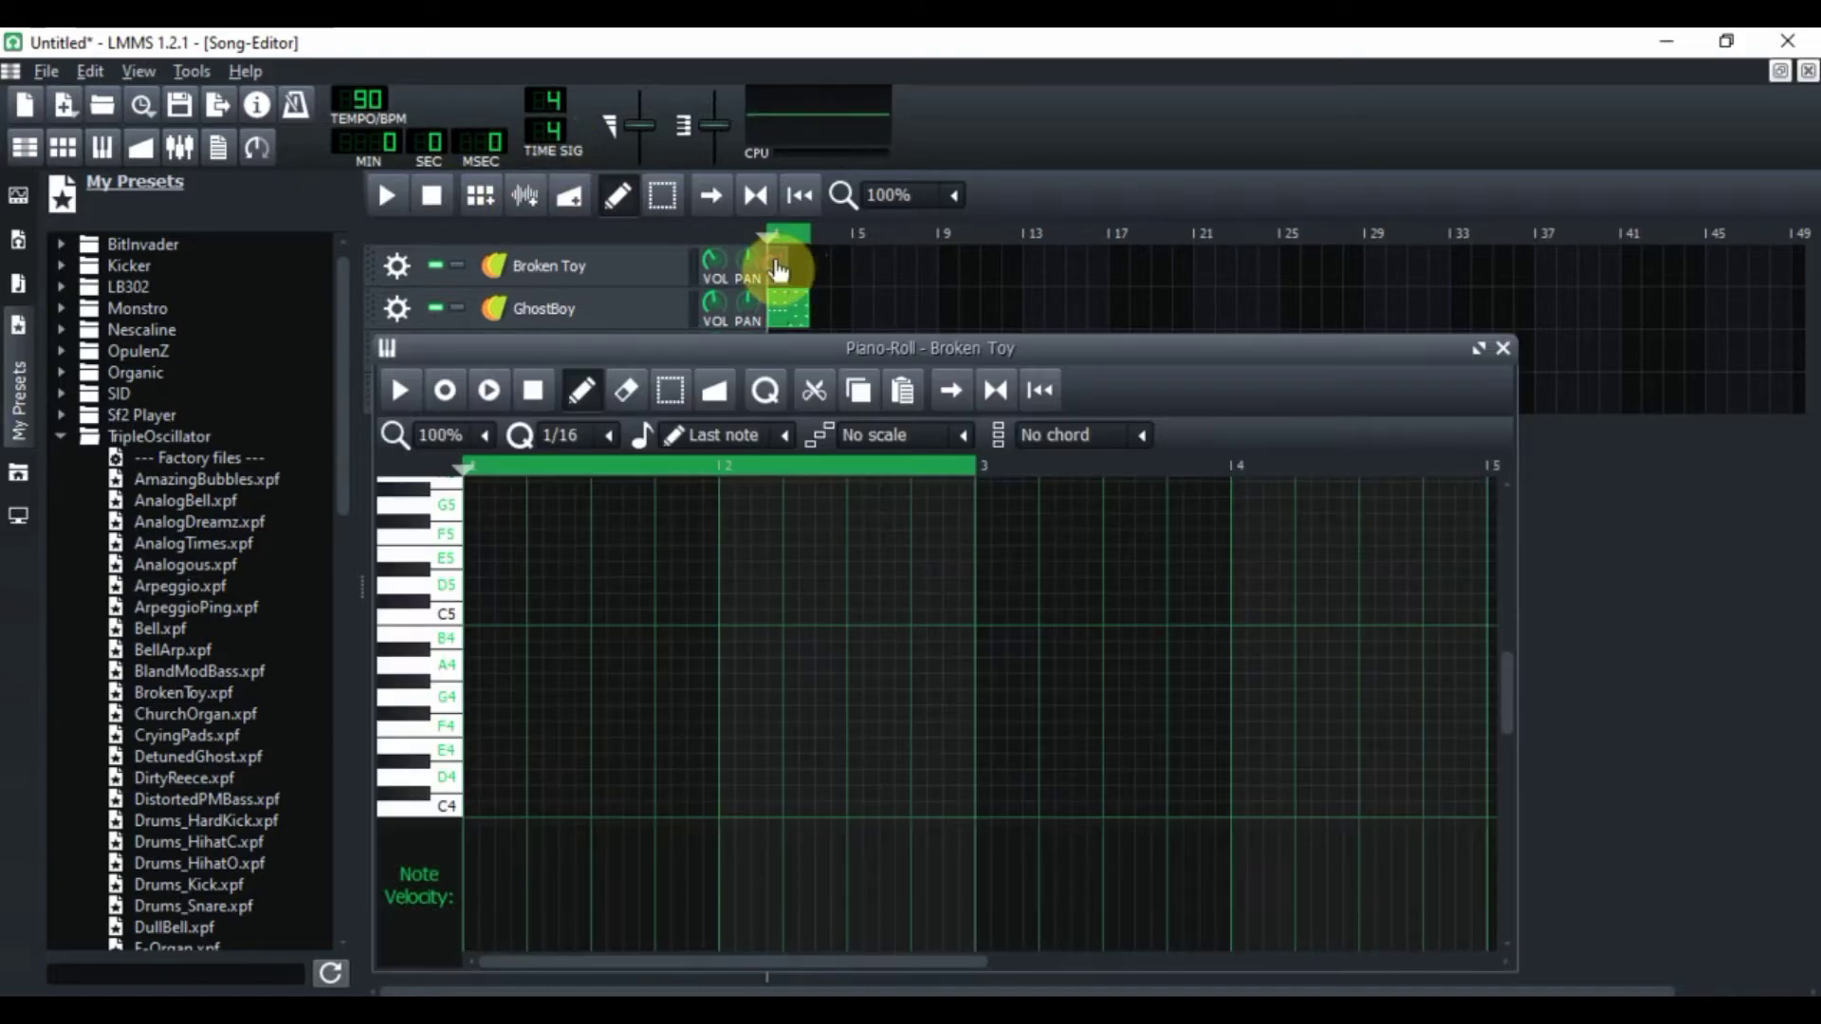
left_click_drag(476, 662, 536, 658)
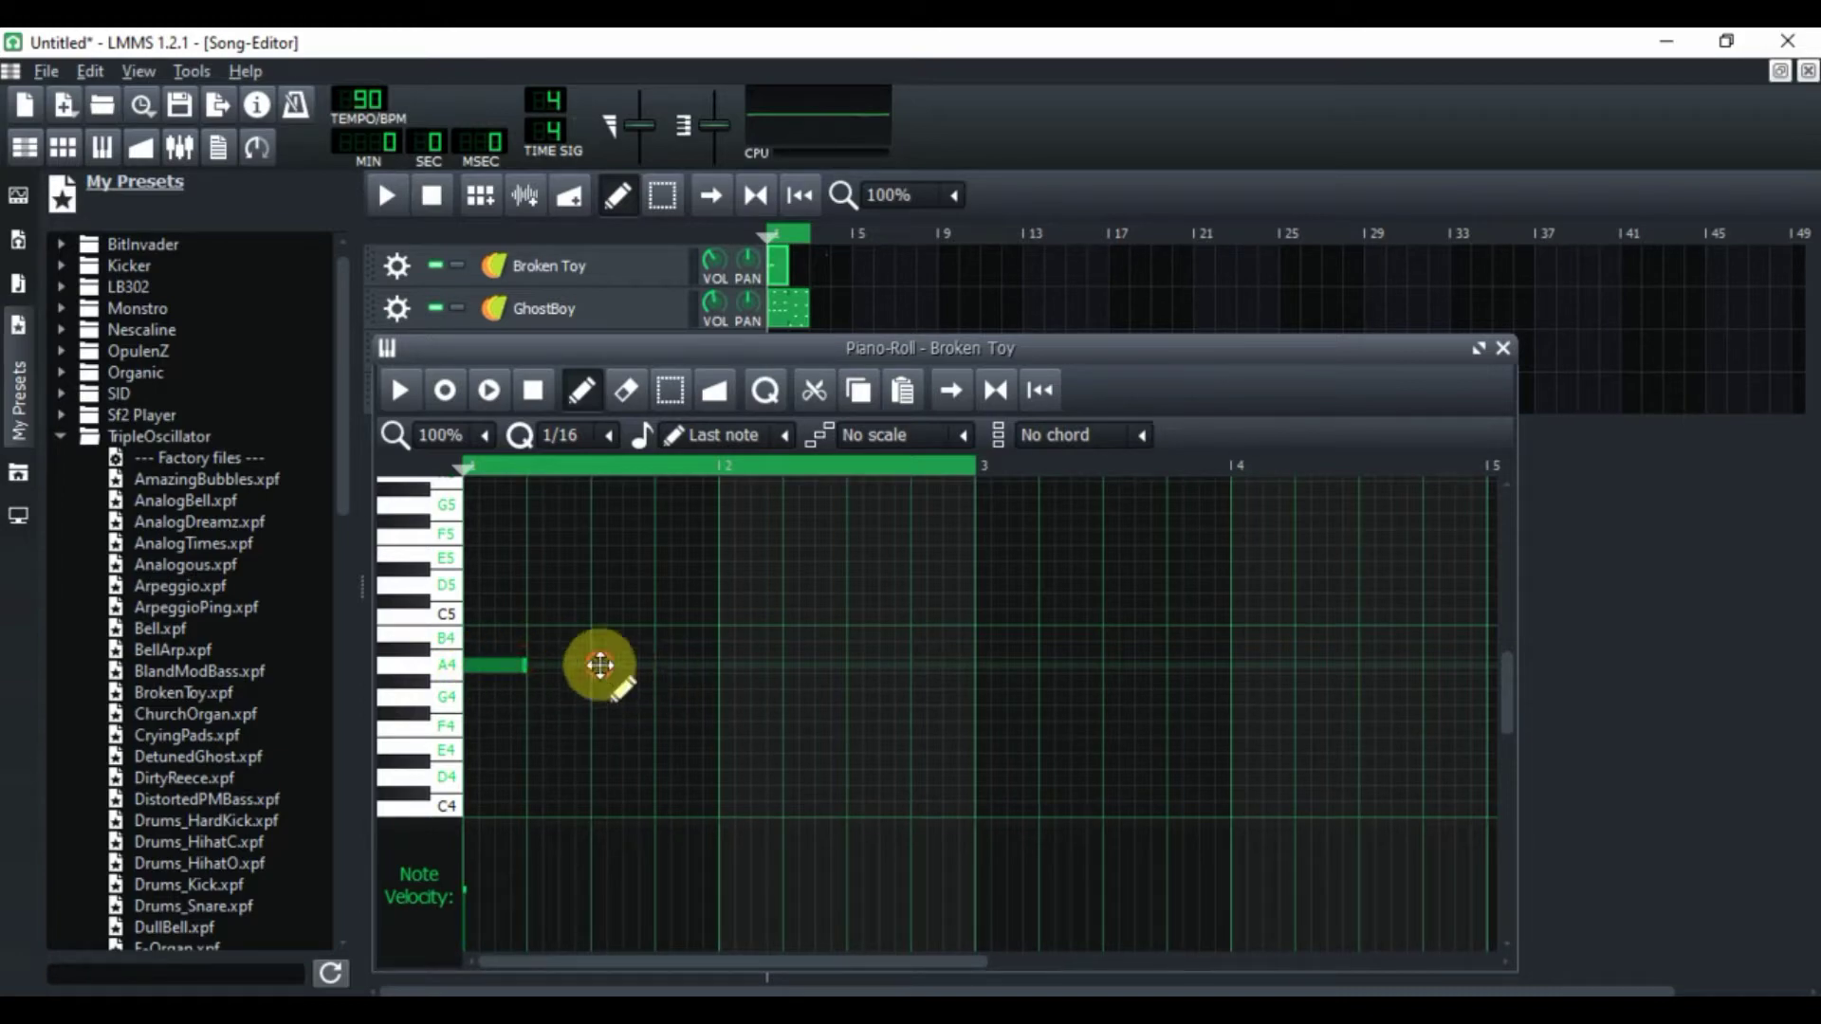
left_click(600, 665)
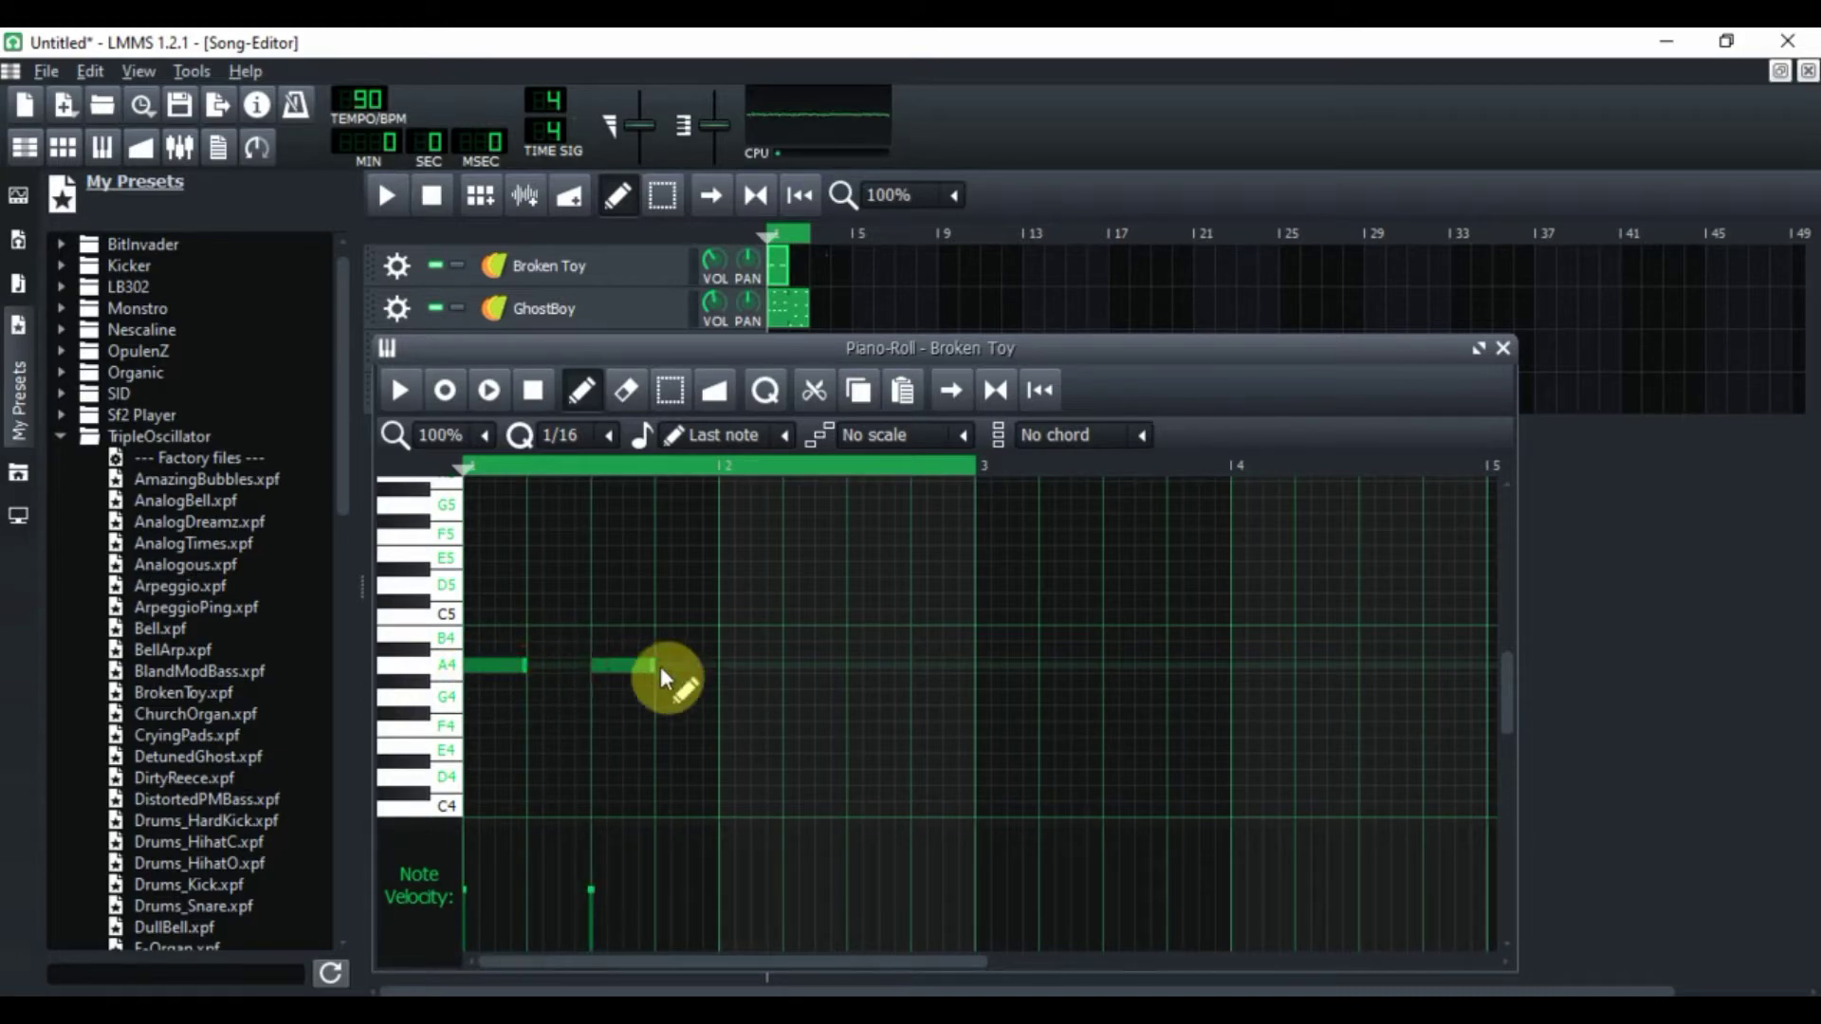
left_click(728, 746)
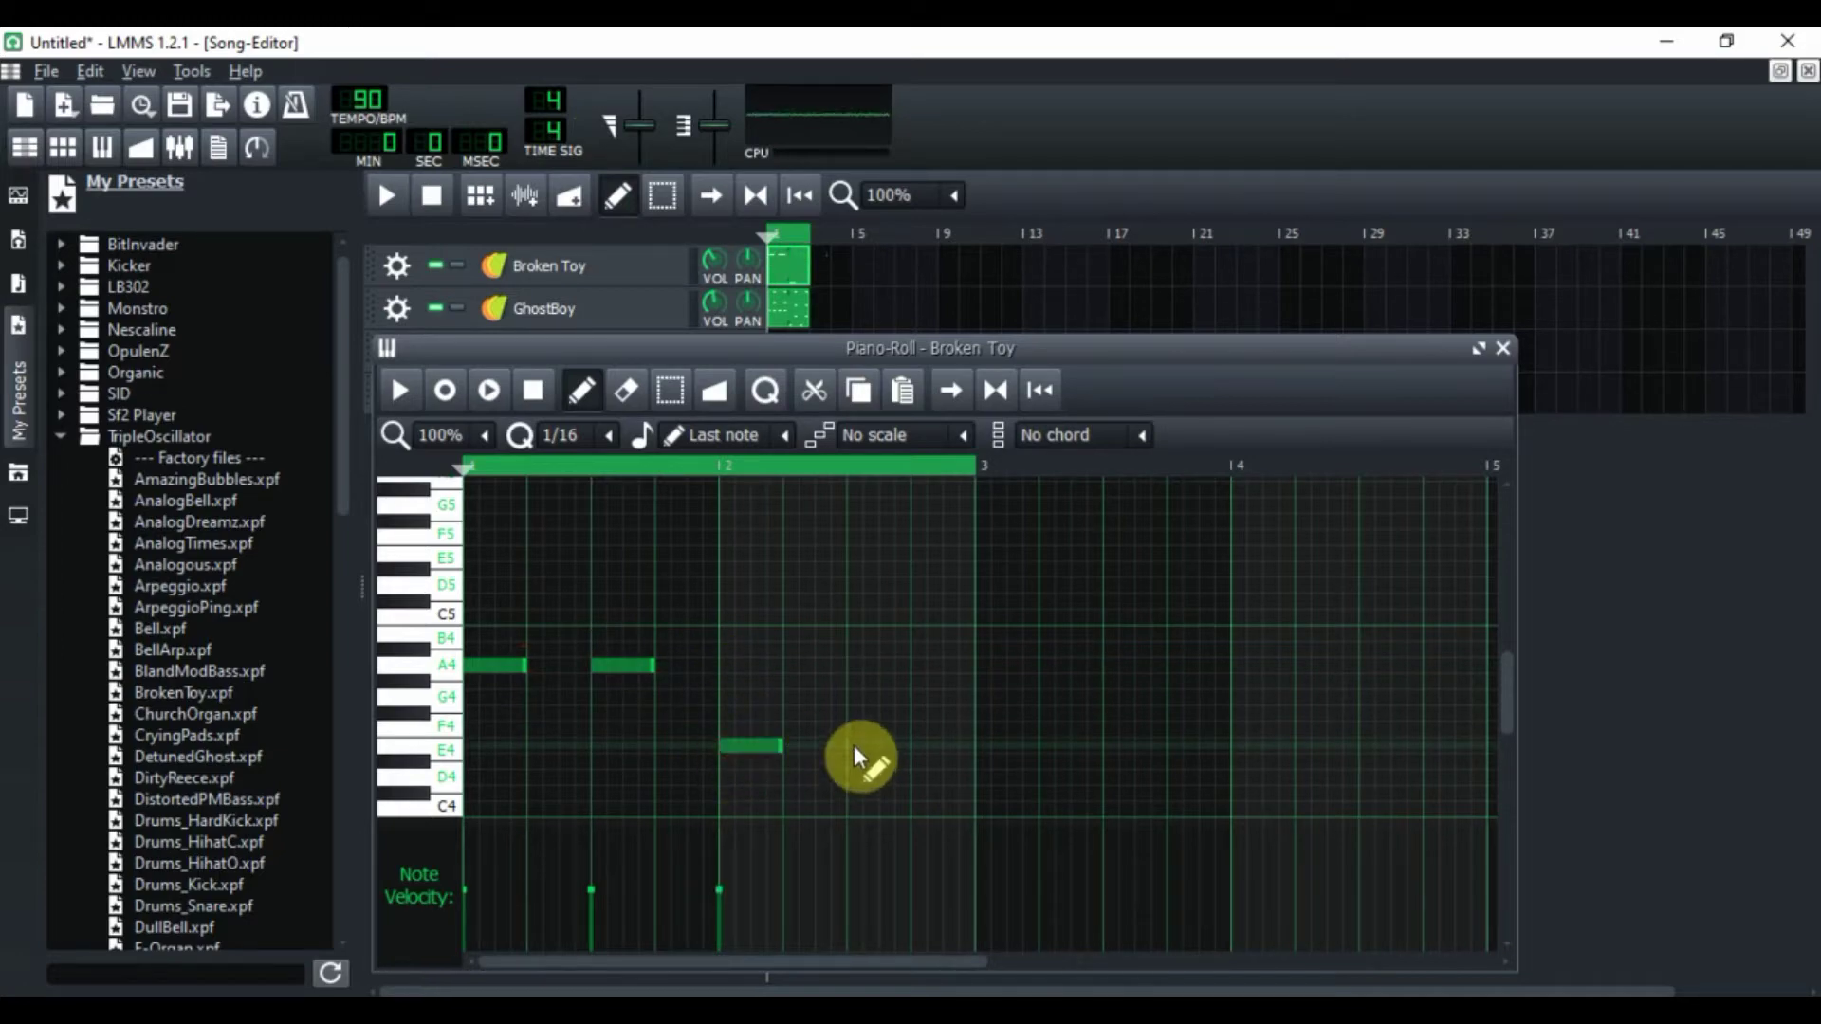
left_click(854, 746)
left_click(1506, 343)
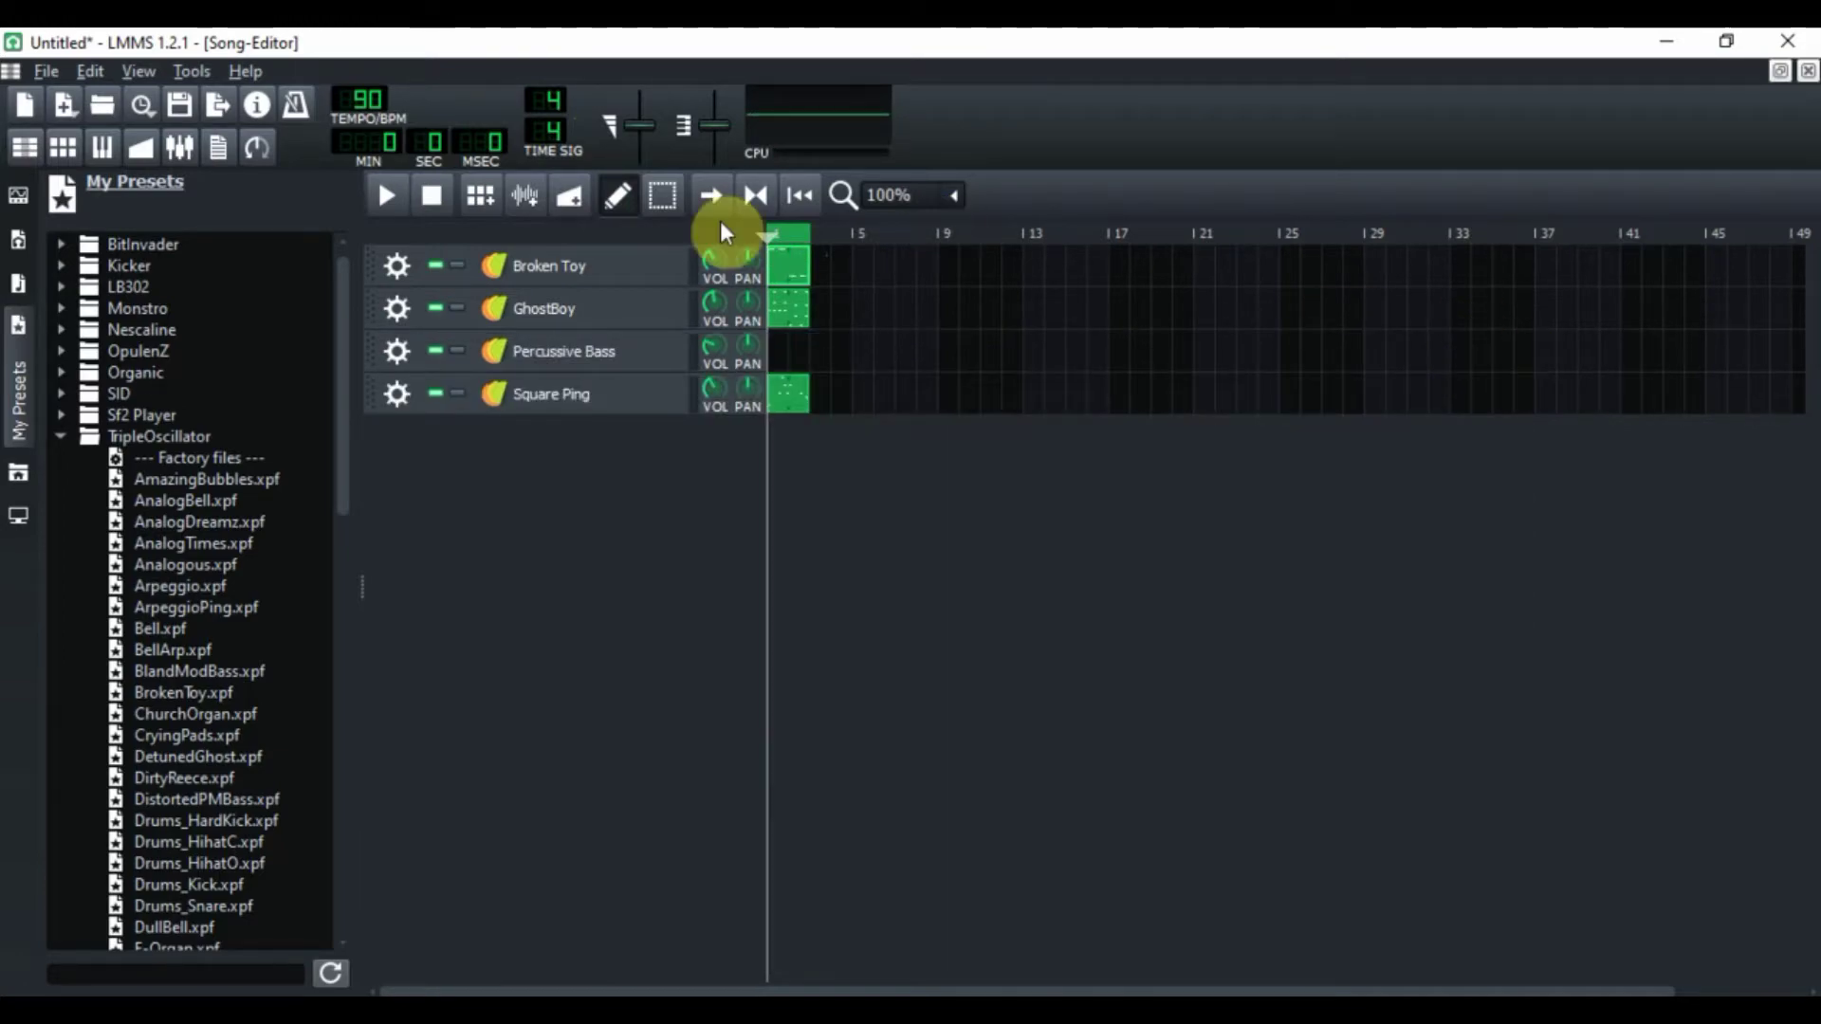
Step: During playback, lower Broken Toy's volume and pan it to the right, and pan Square Ping to the left
left_click(384, 196)
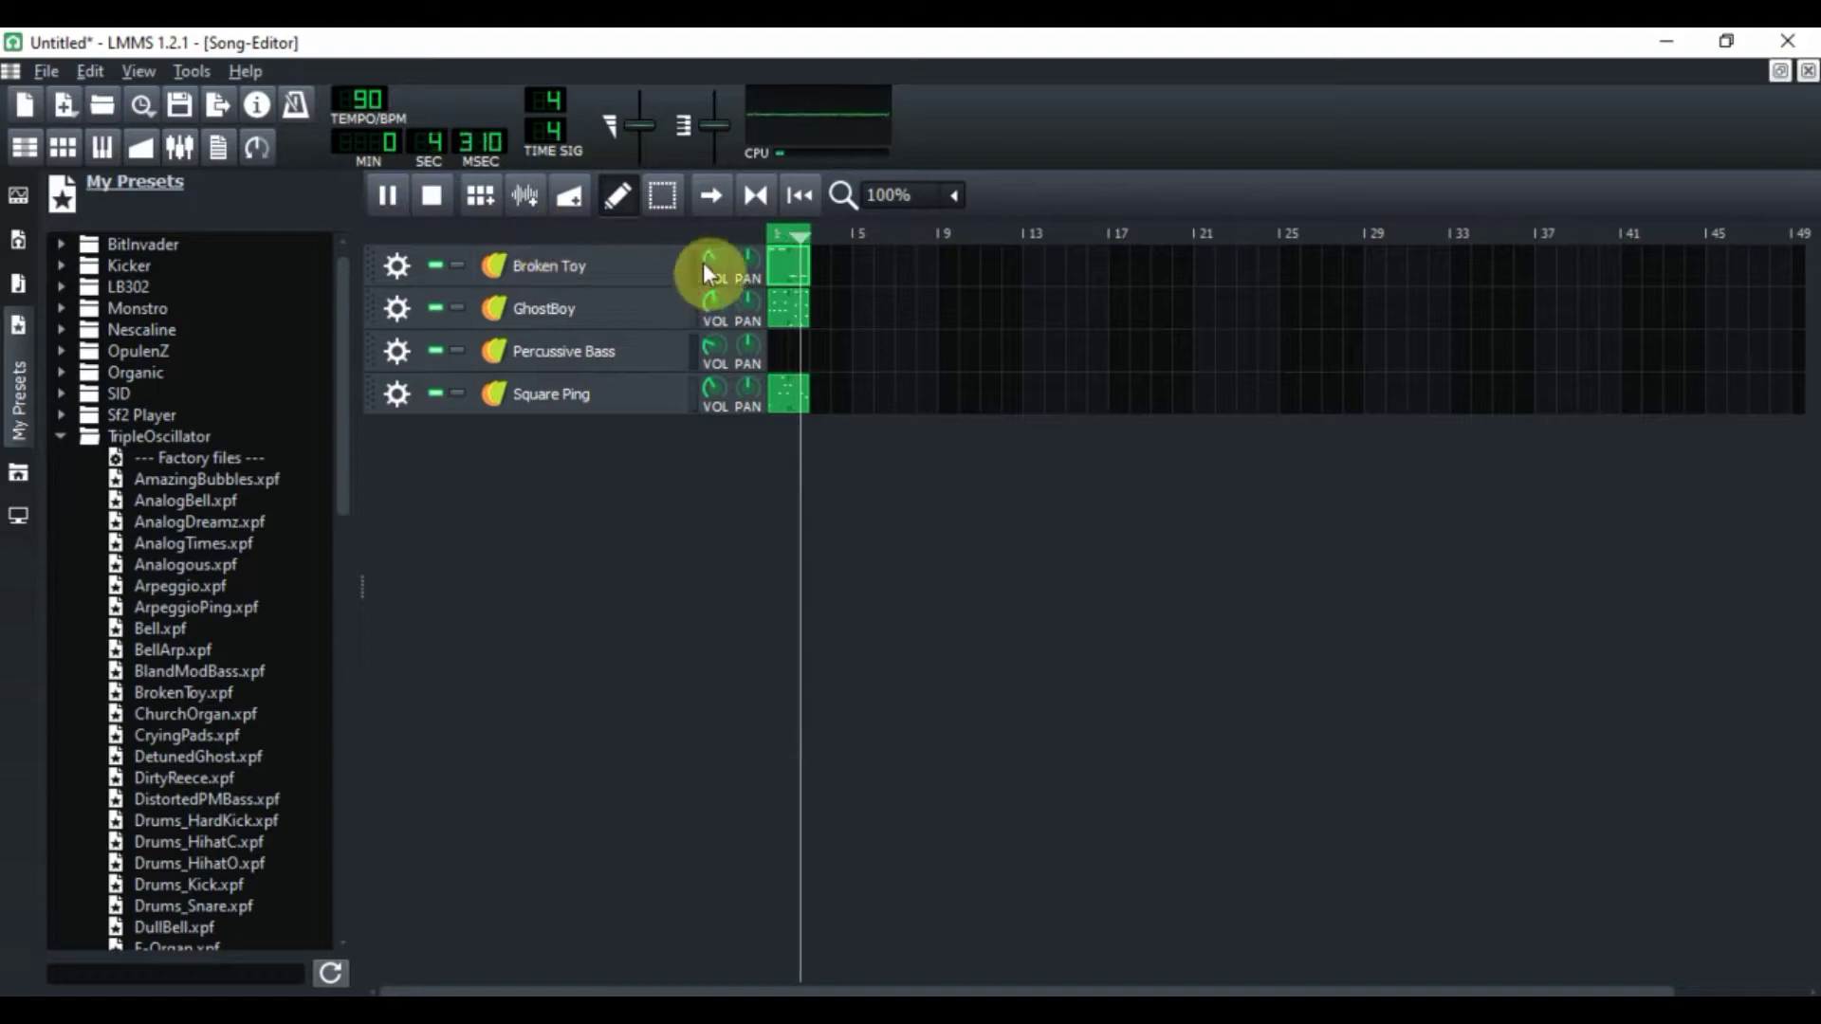
left_click_drag(705, 262, 746, 256)
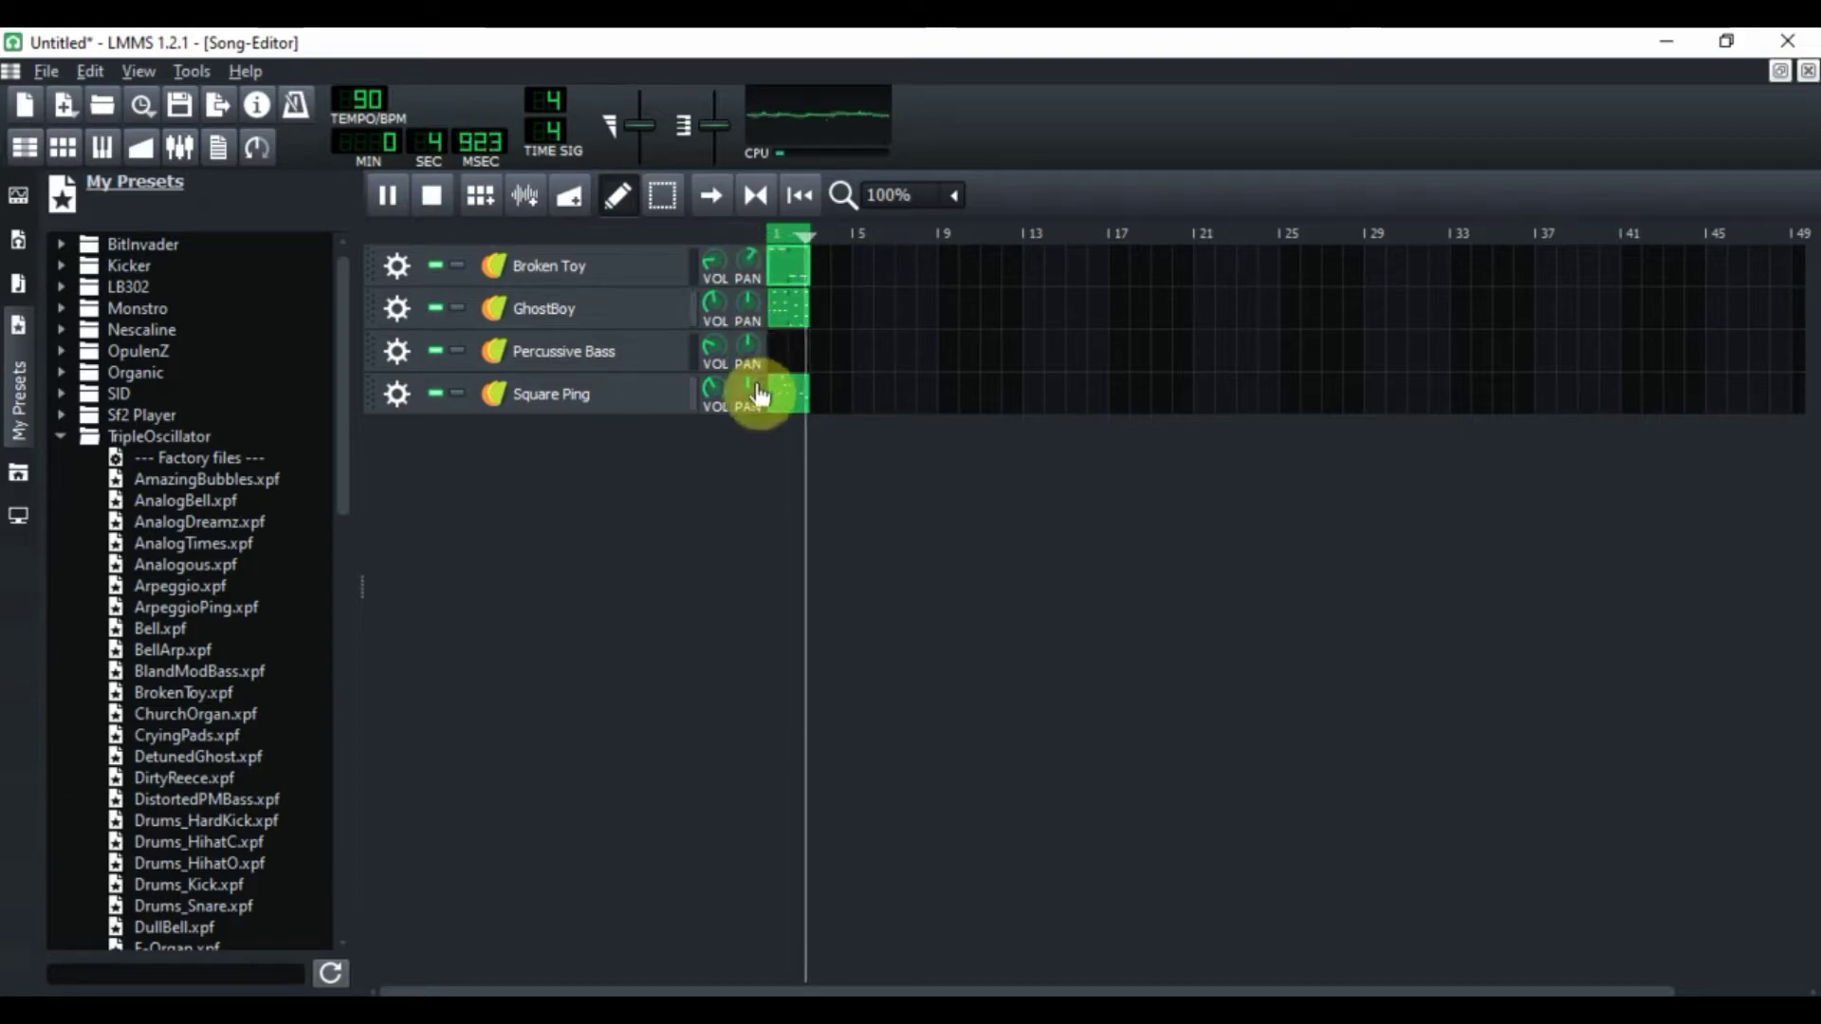
left_click_drag(756, 393, 751, 394)
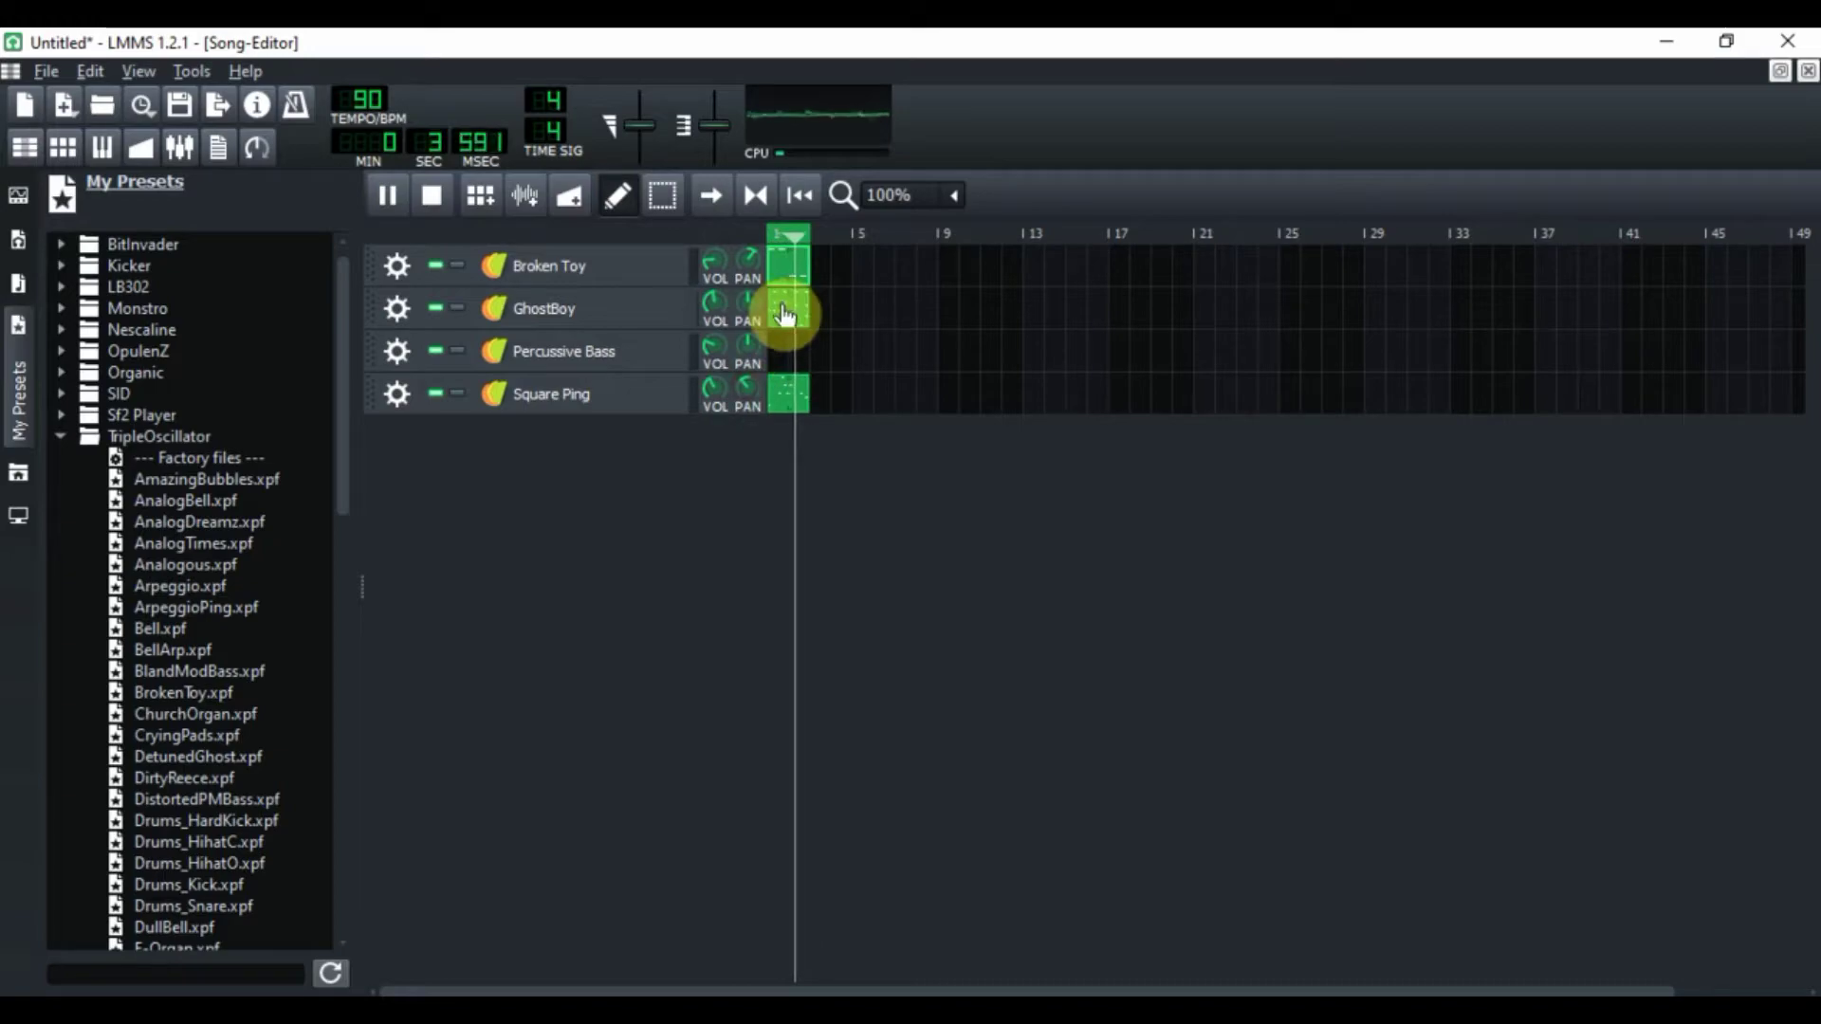
left_click(431, 197)
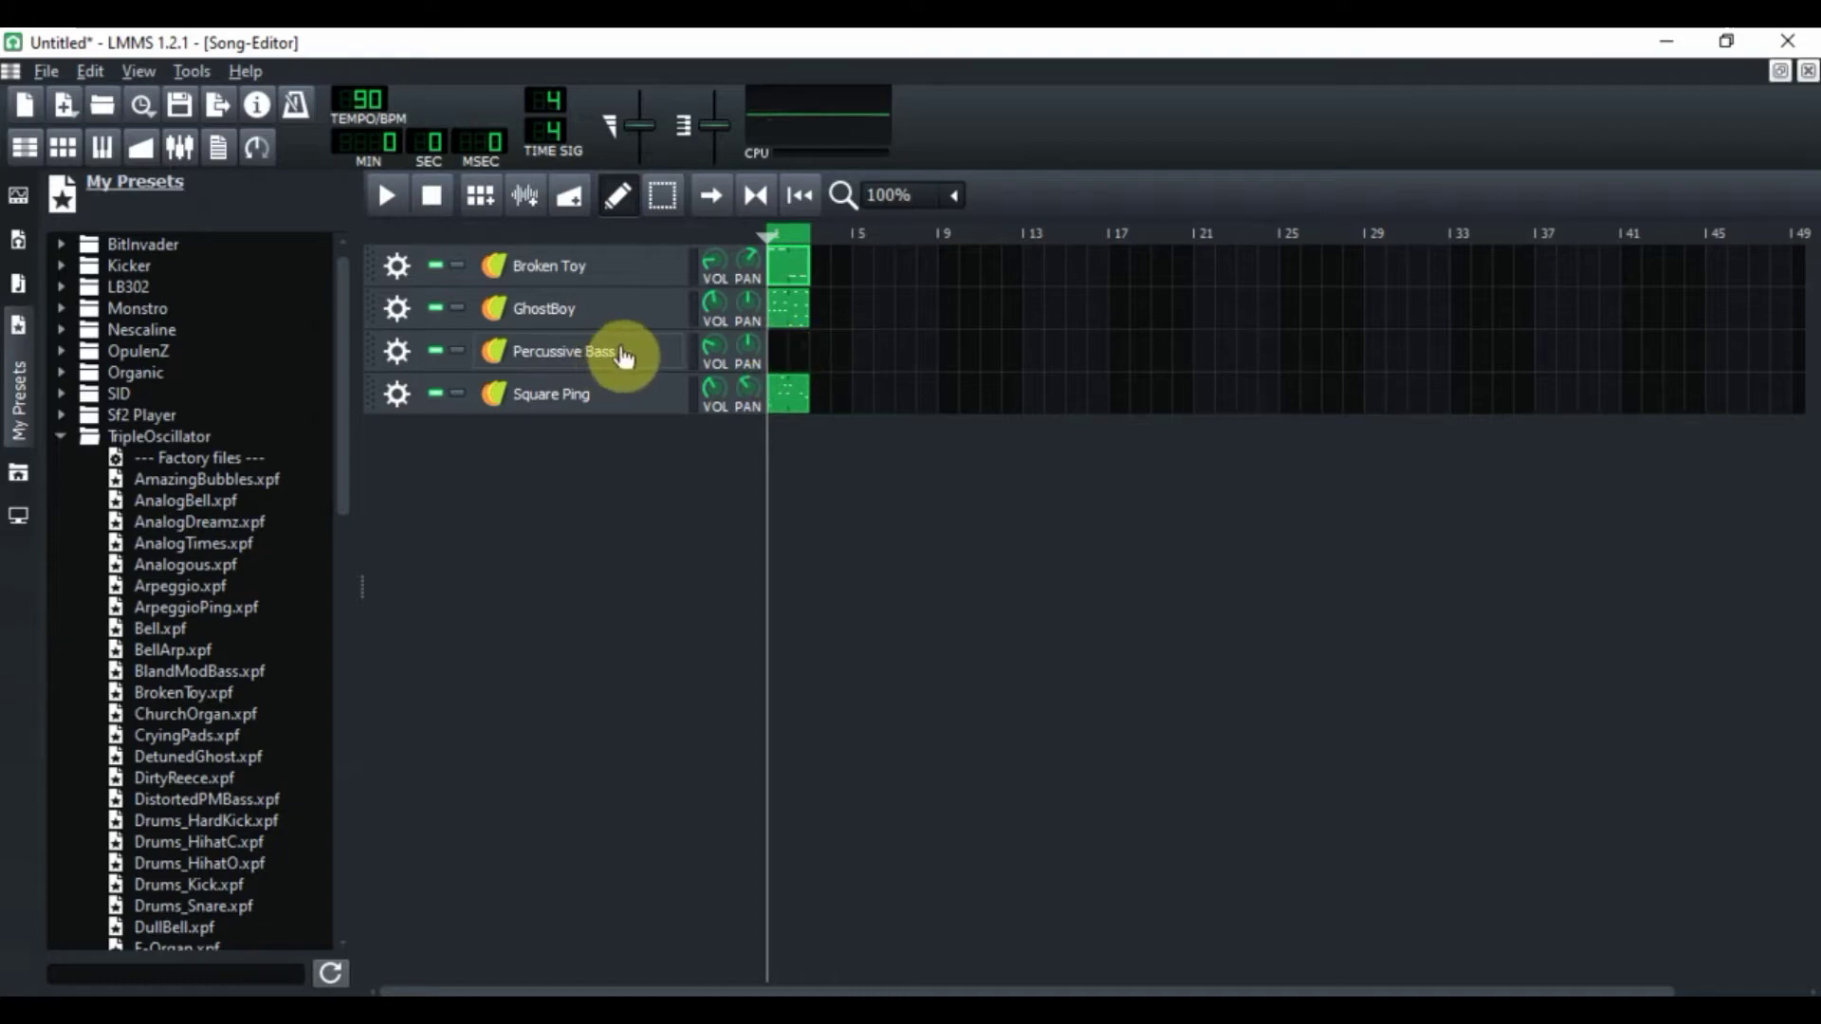
Step: Give Percussive Bass one-beat notes, A4 on beats 1 and 3 of bar 1 and E4 on those of bar 2, and play the song
left_click(776, 353)
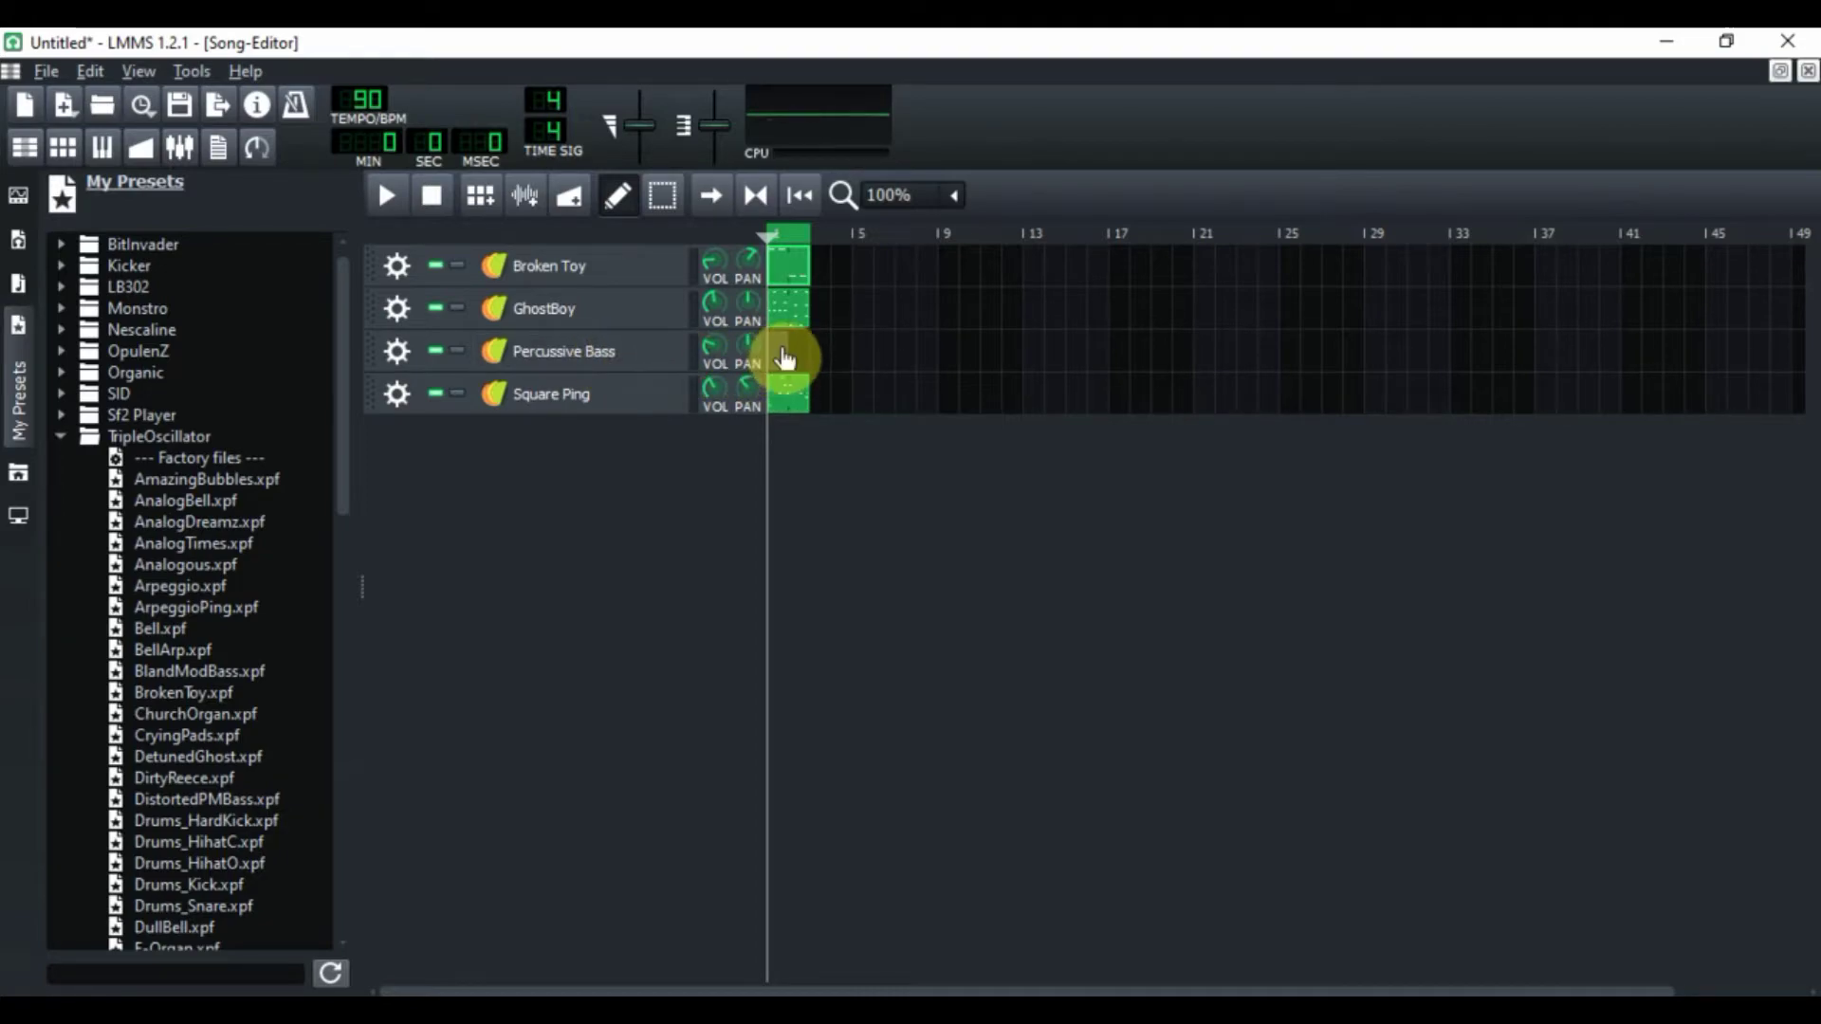
double_click(778, 351)
left_click(478, 664)
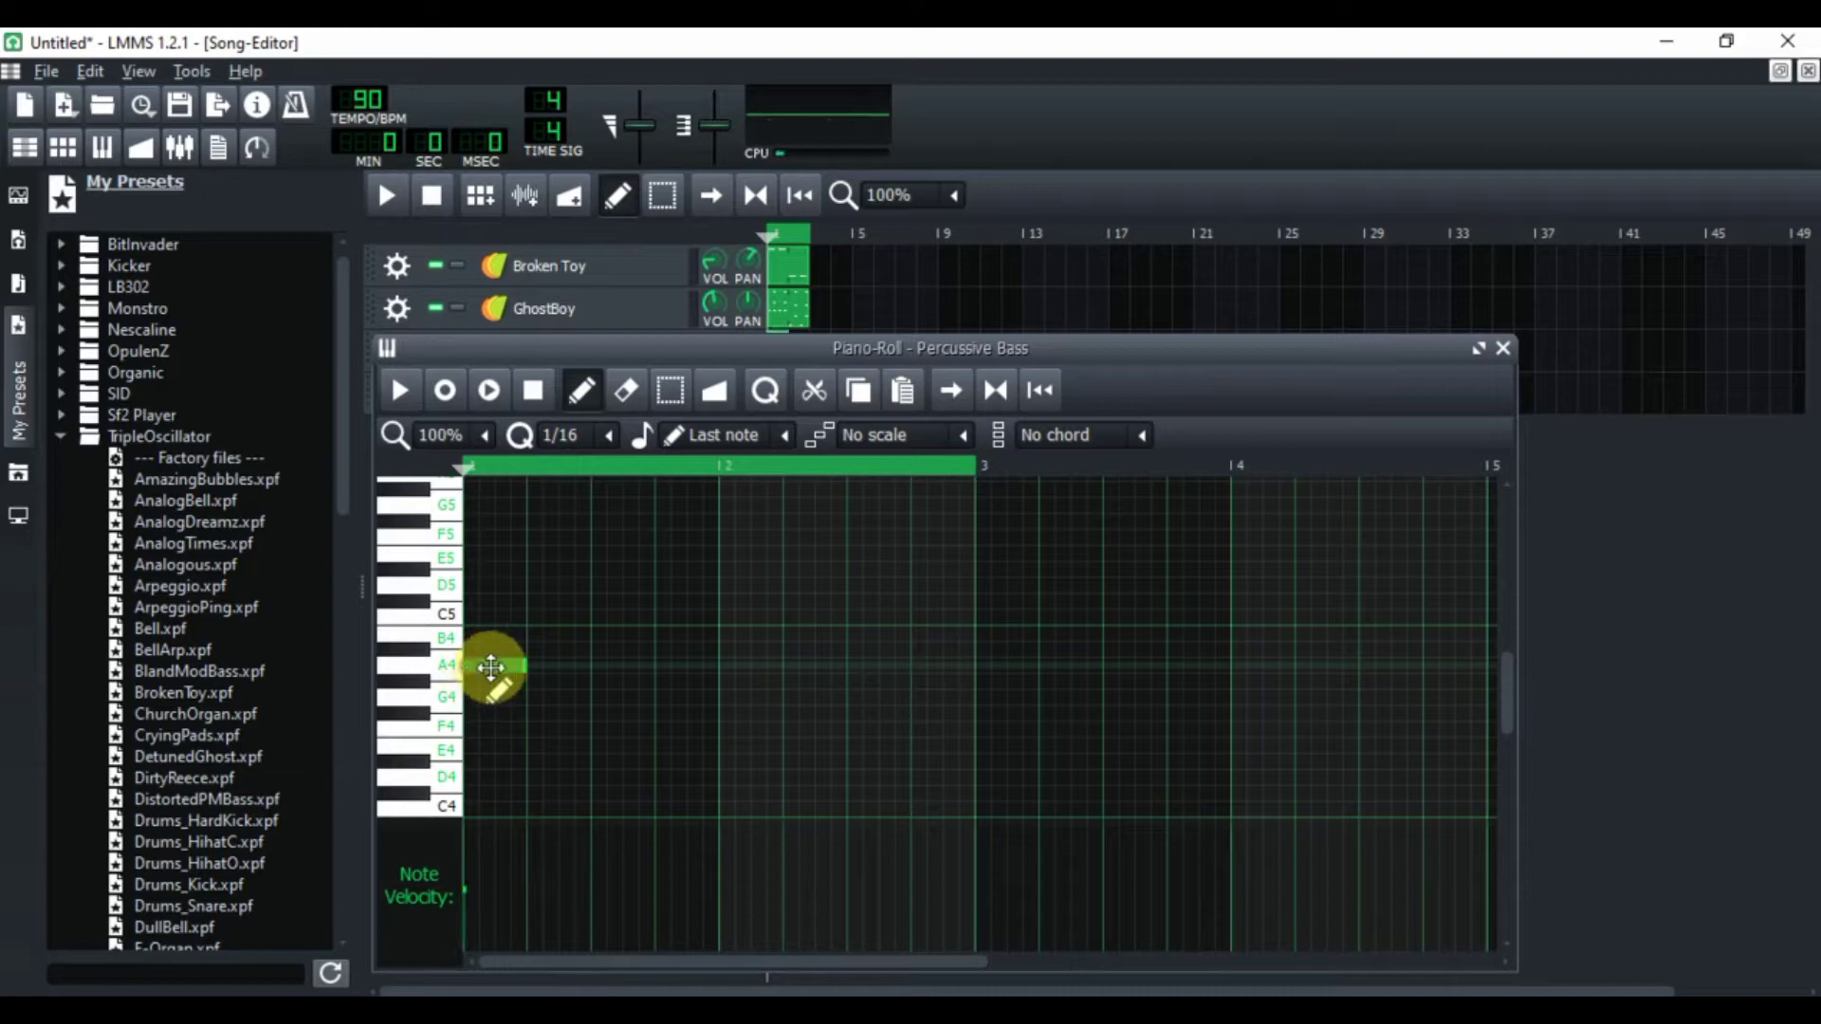
left_click(595, 665)
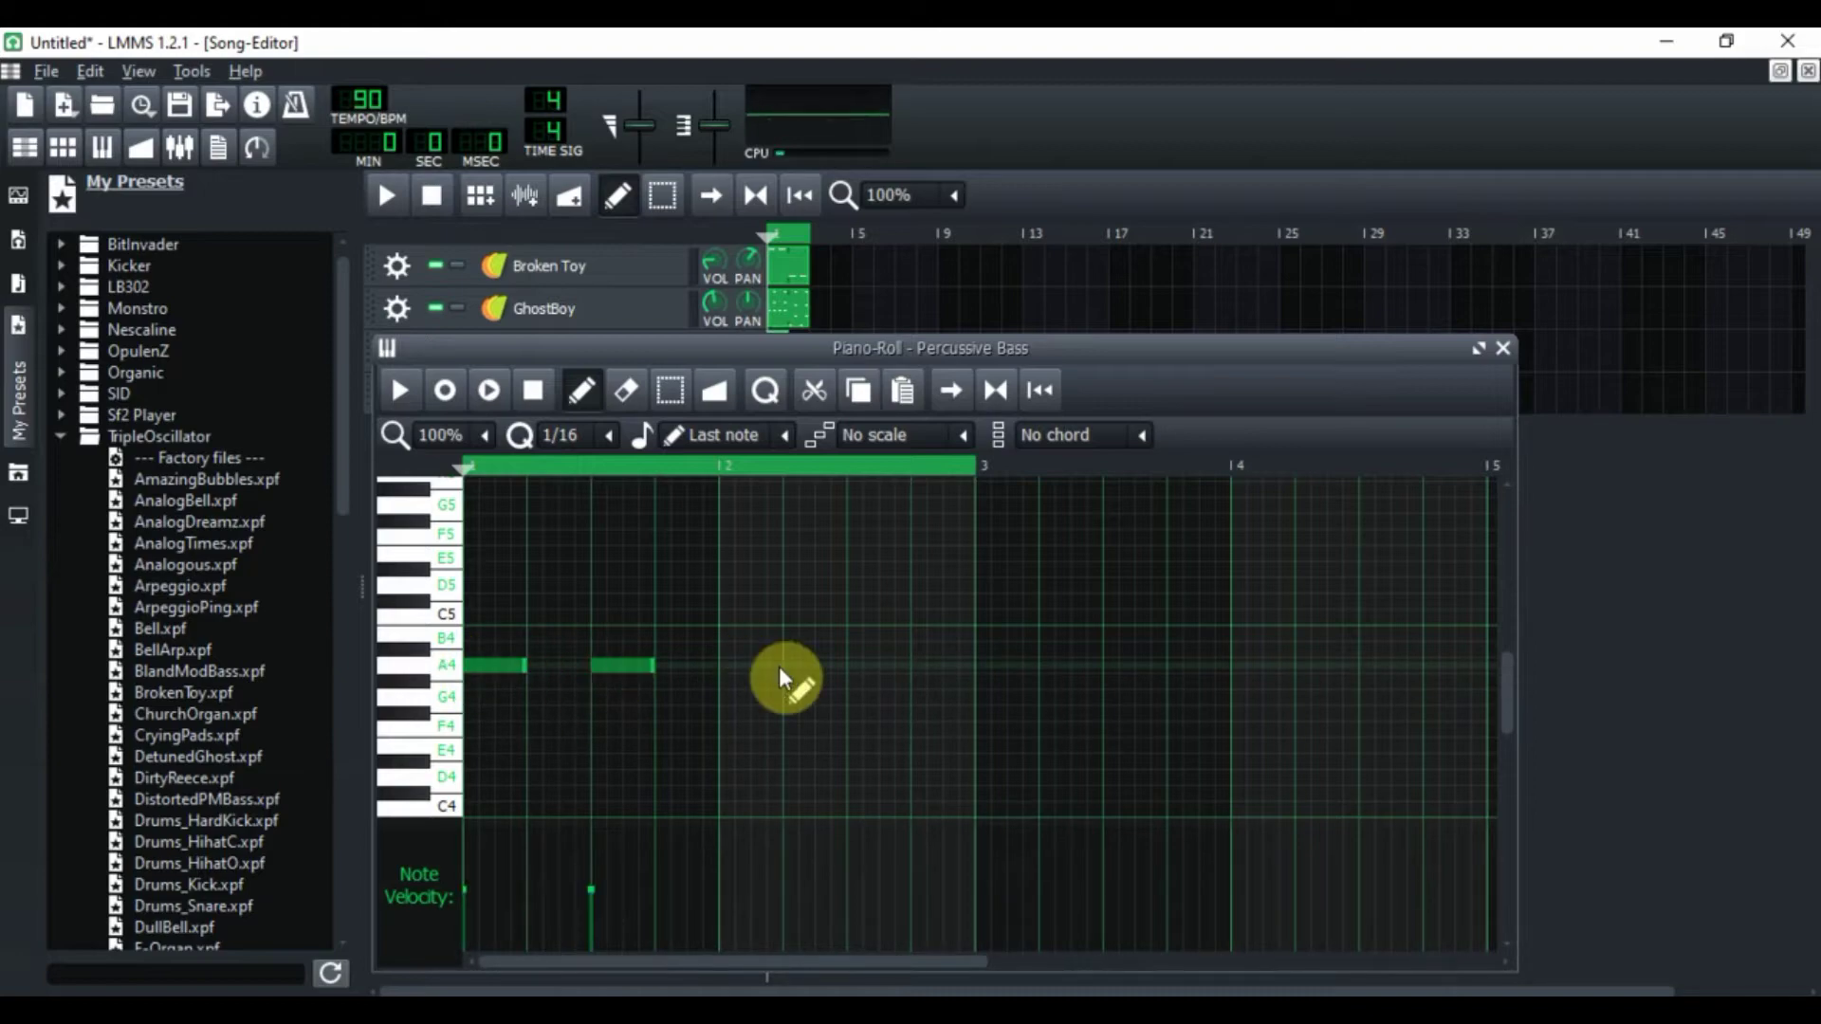
left_click(726, 746)
left_click(852, 746)
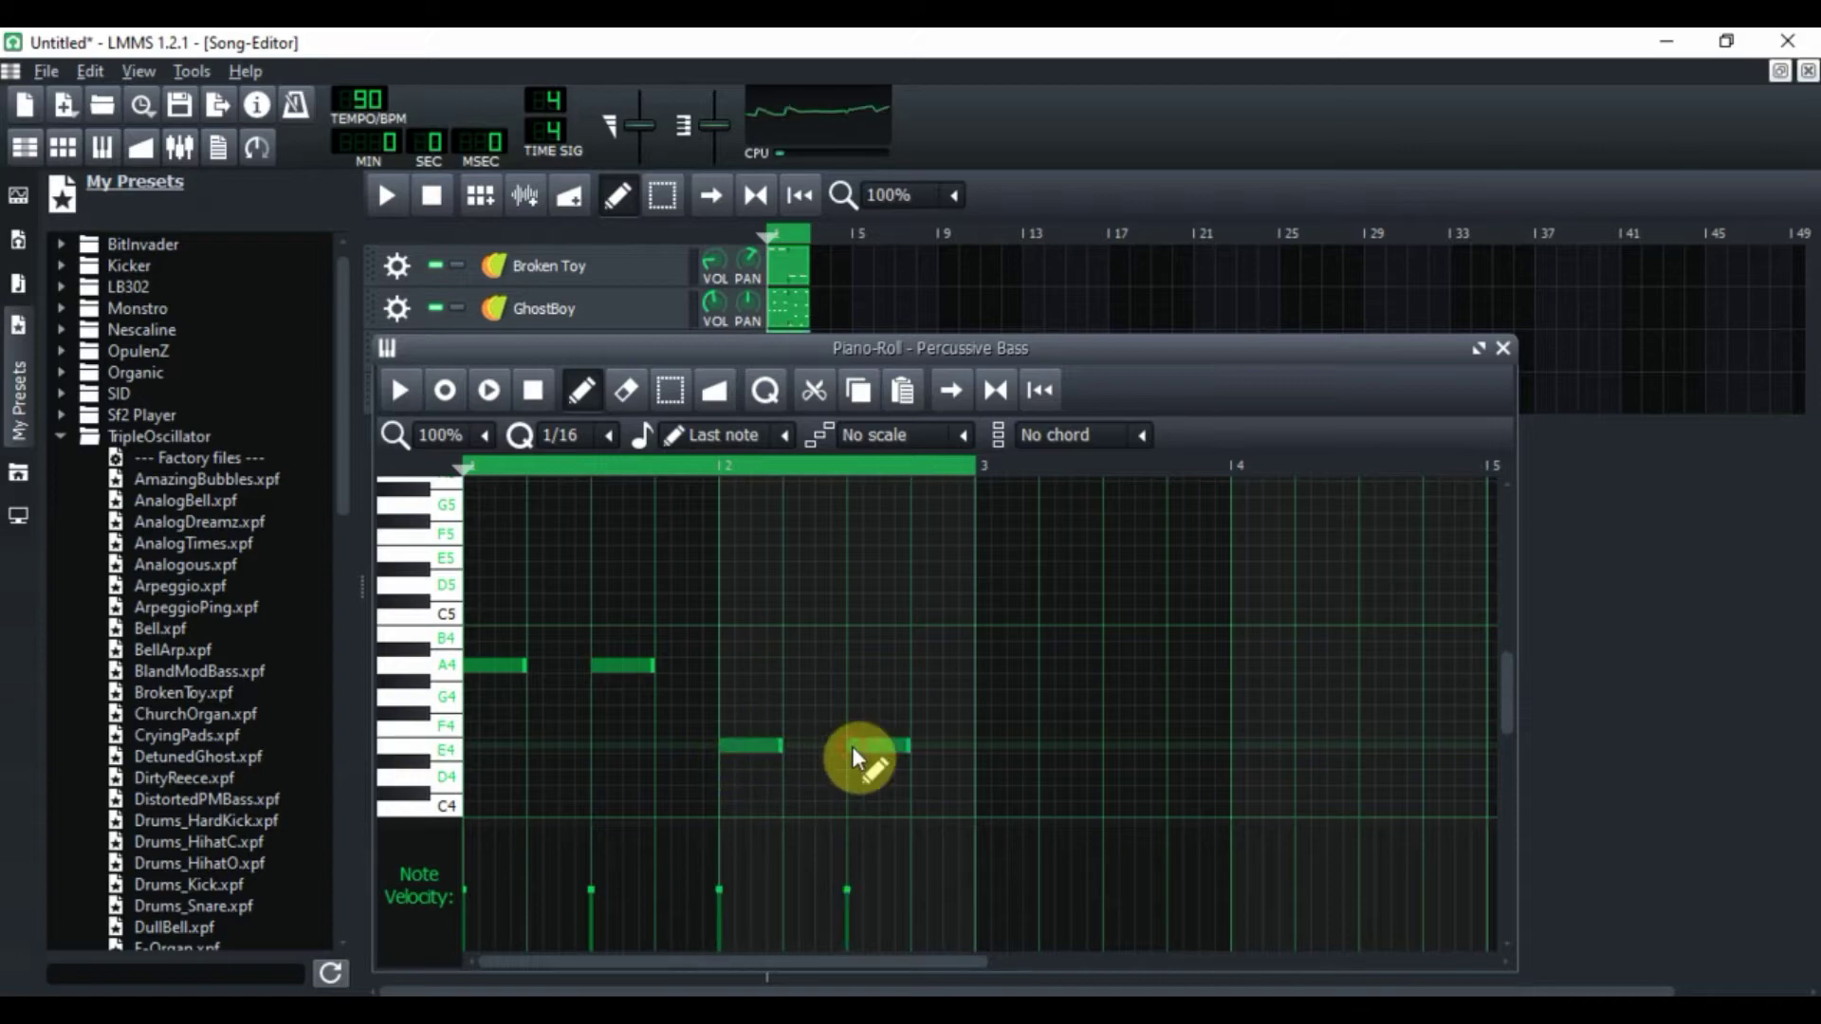
left_click(1503, 348)
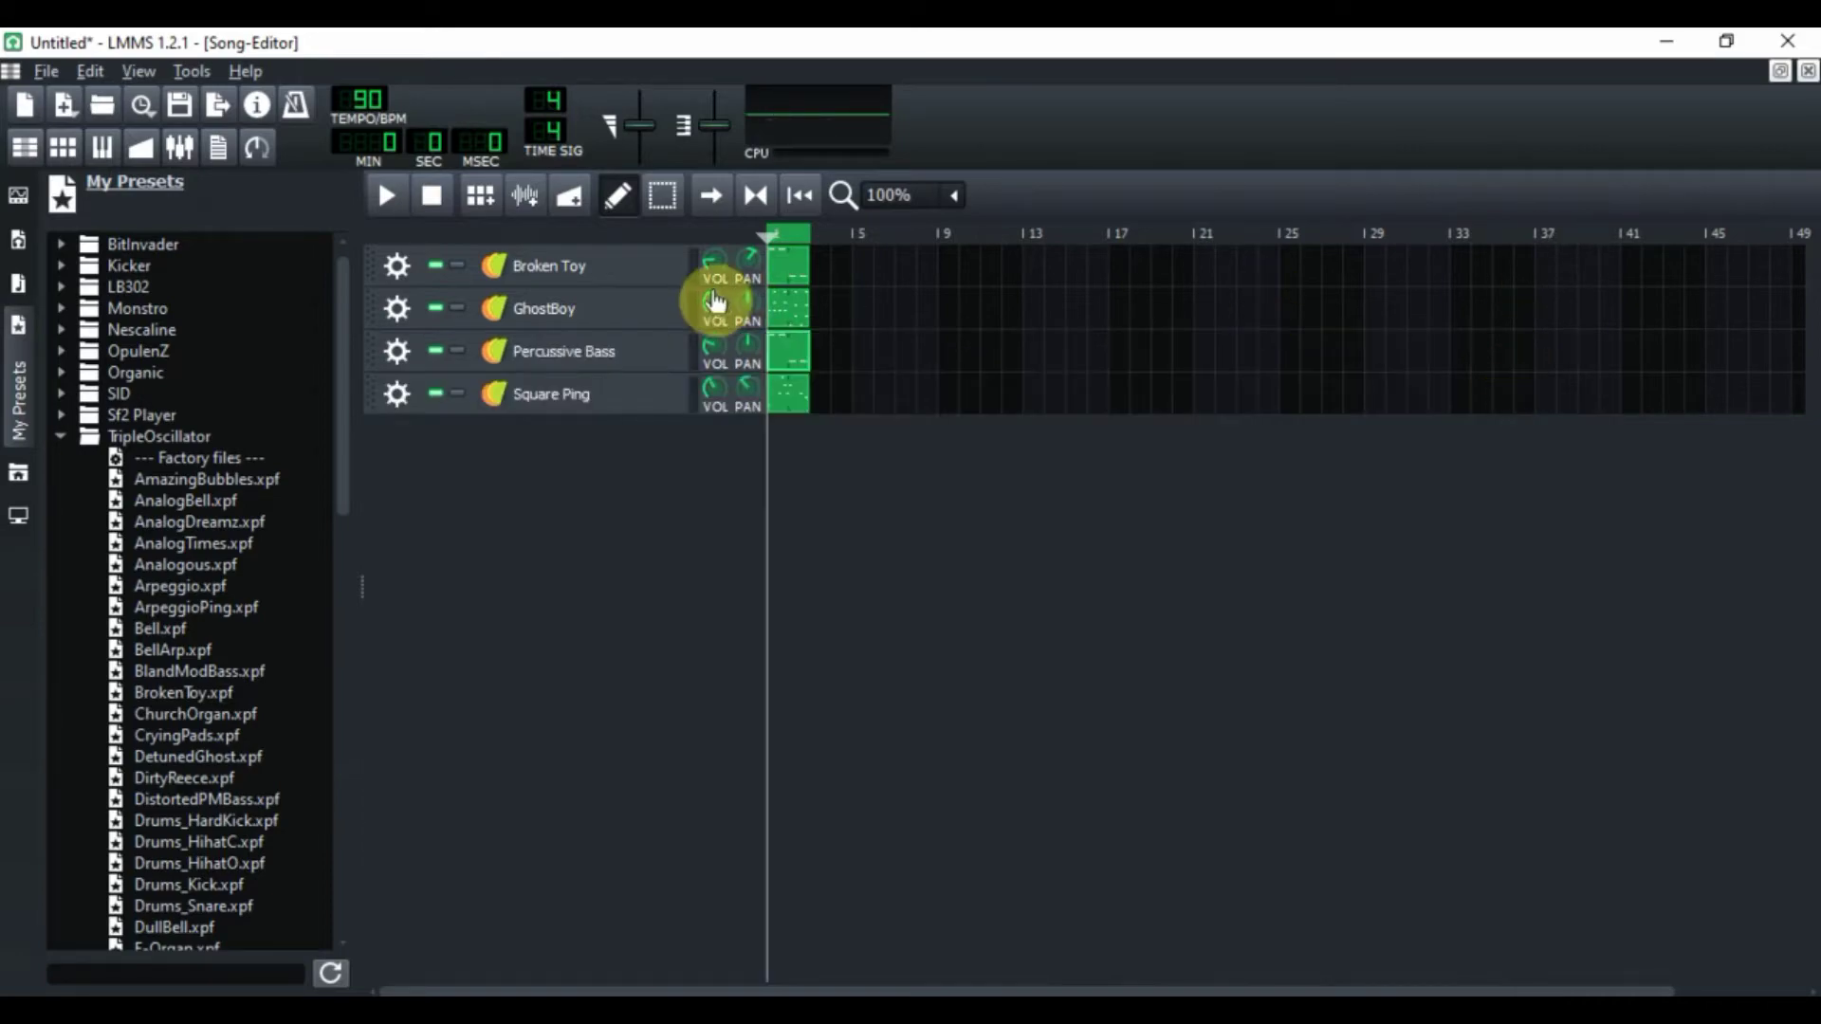
left_click(387, 195)
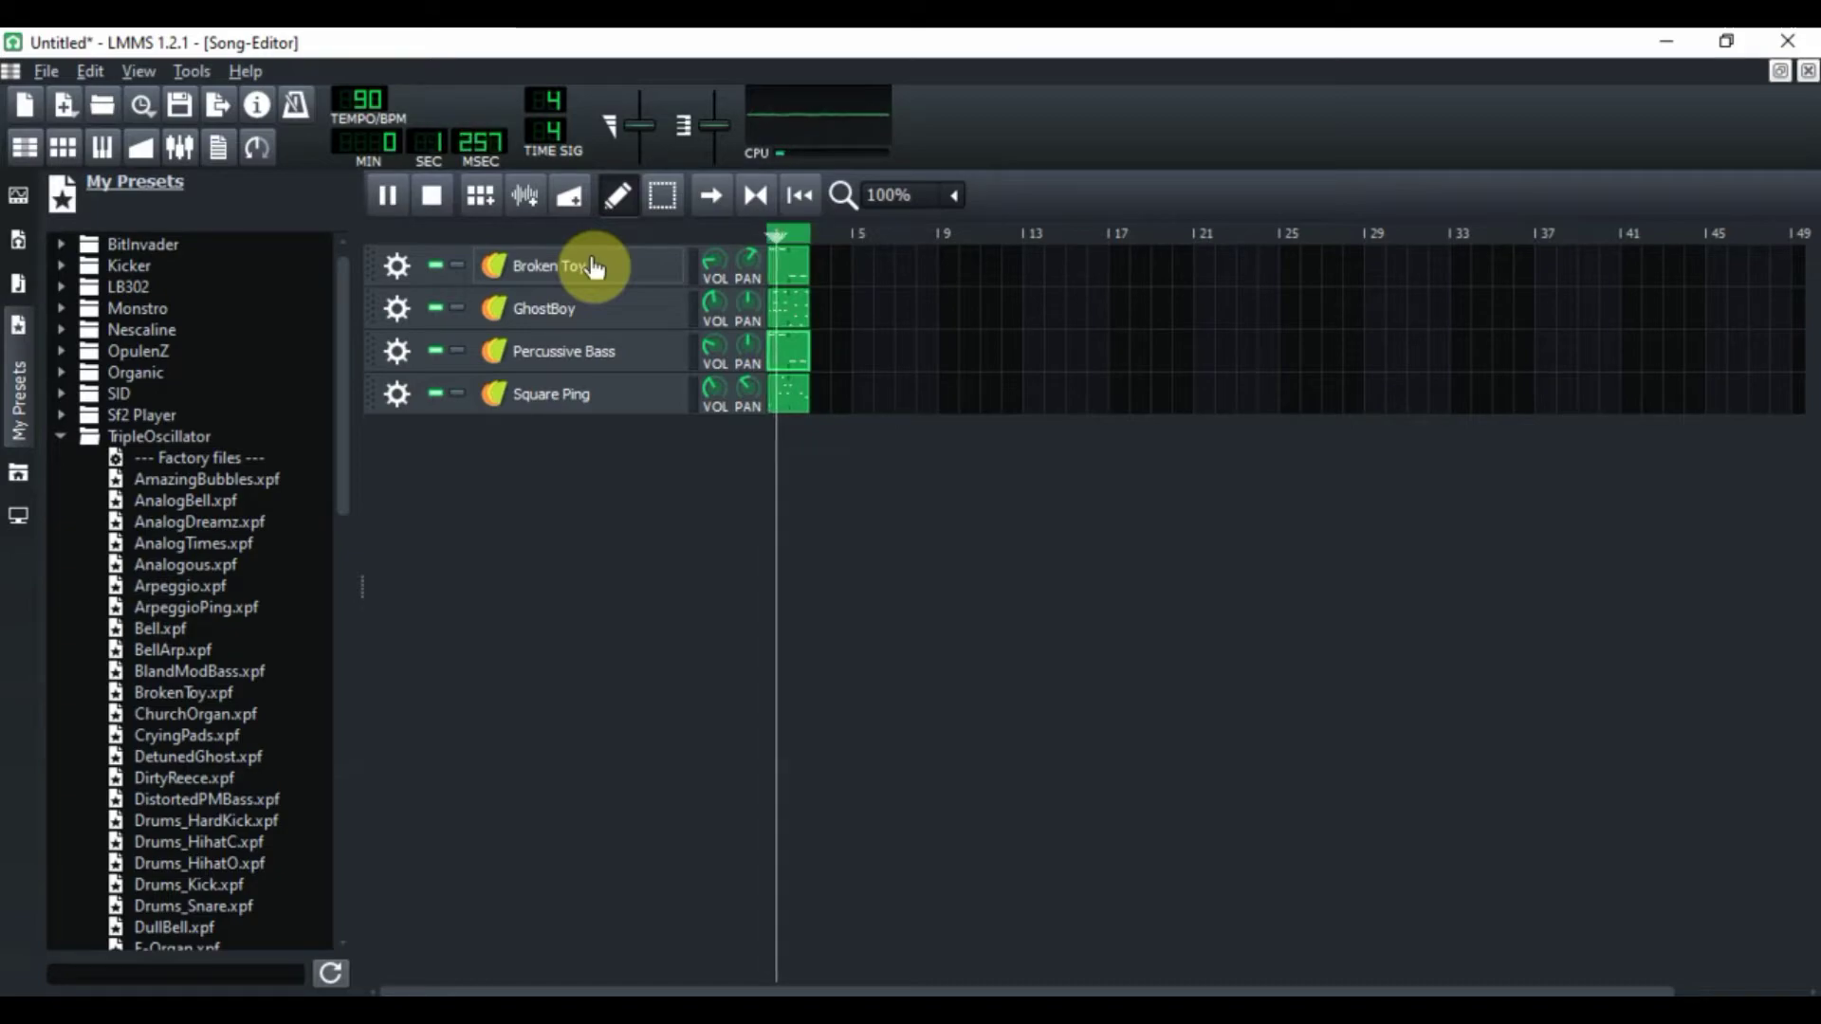
left_click(431, 199)
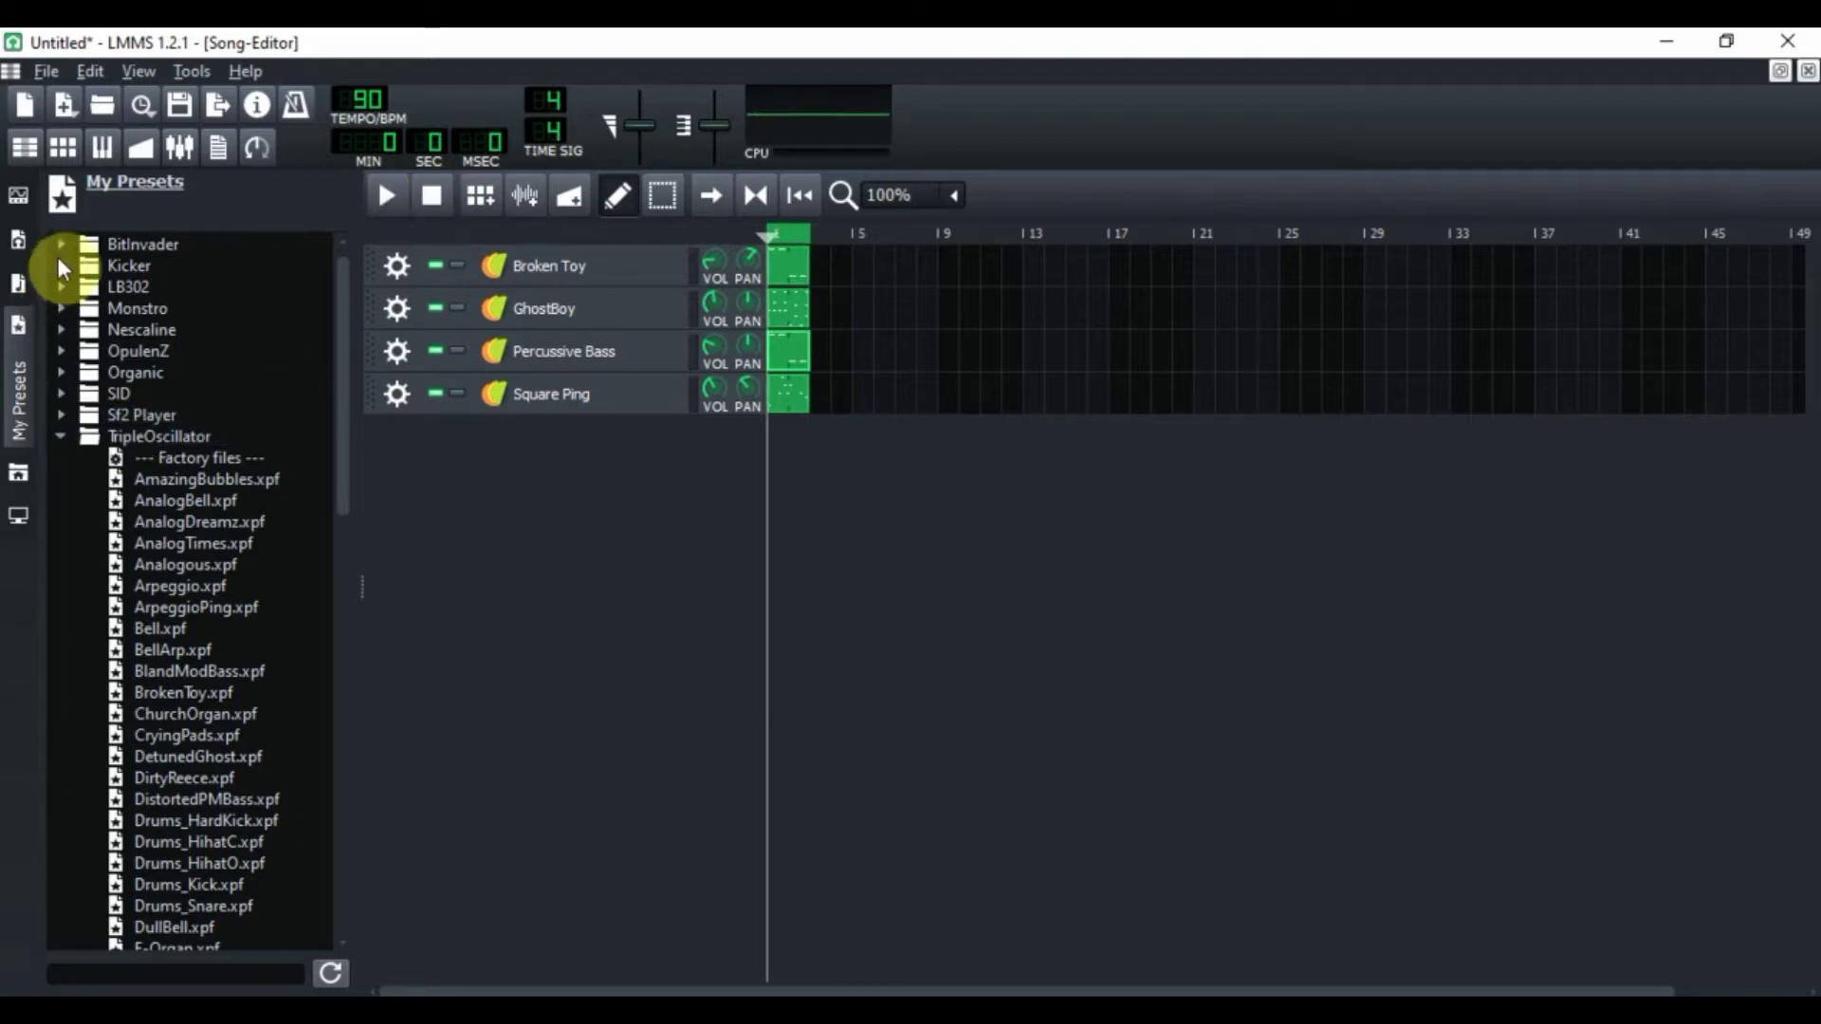
Step: Audition electro_clap.ds from the misc_claps drumsynth samples and the electro square hammer sample from the misc folder
double_click(21, 283)
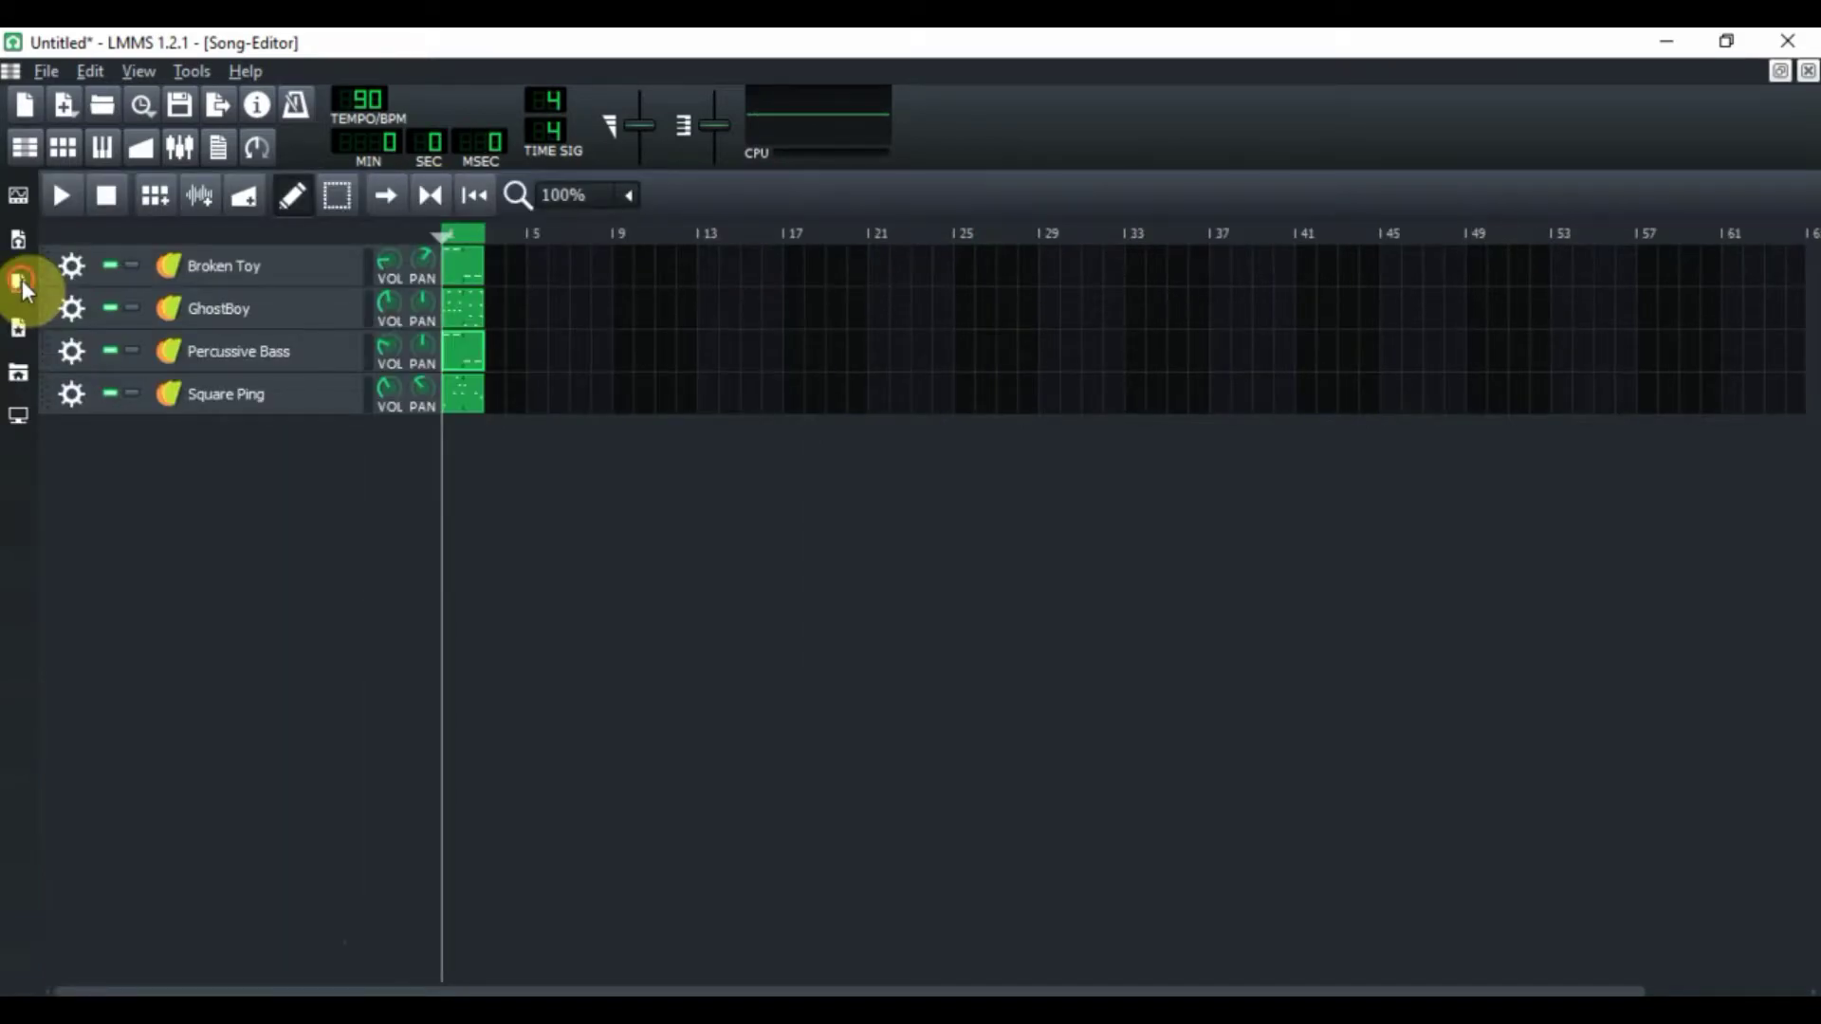
left_click(21, 283)
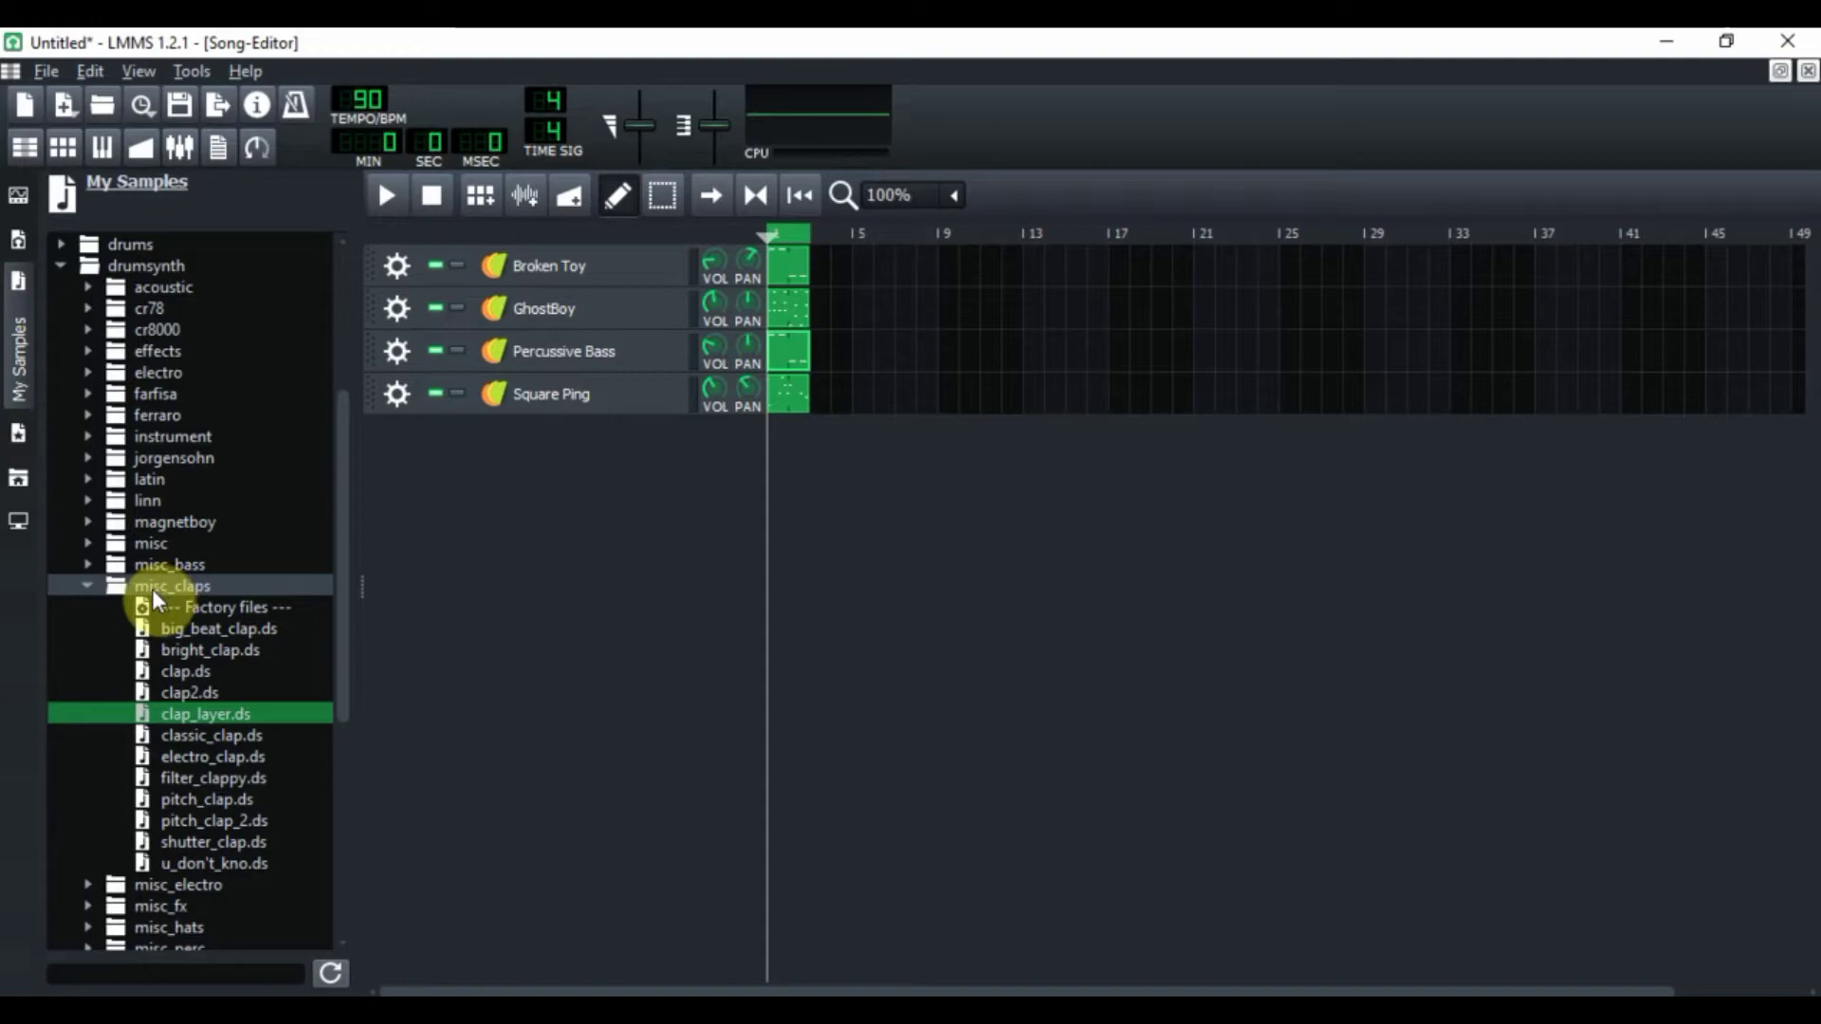
left_click(209, 754)
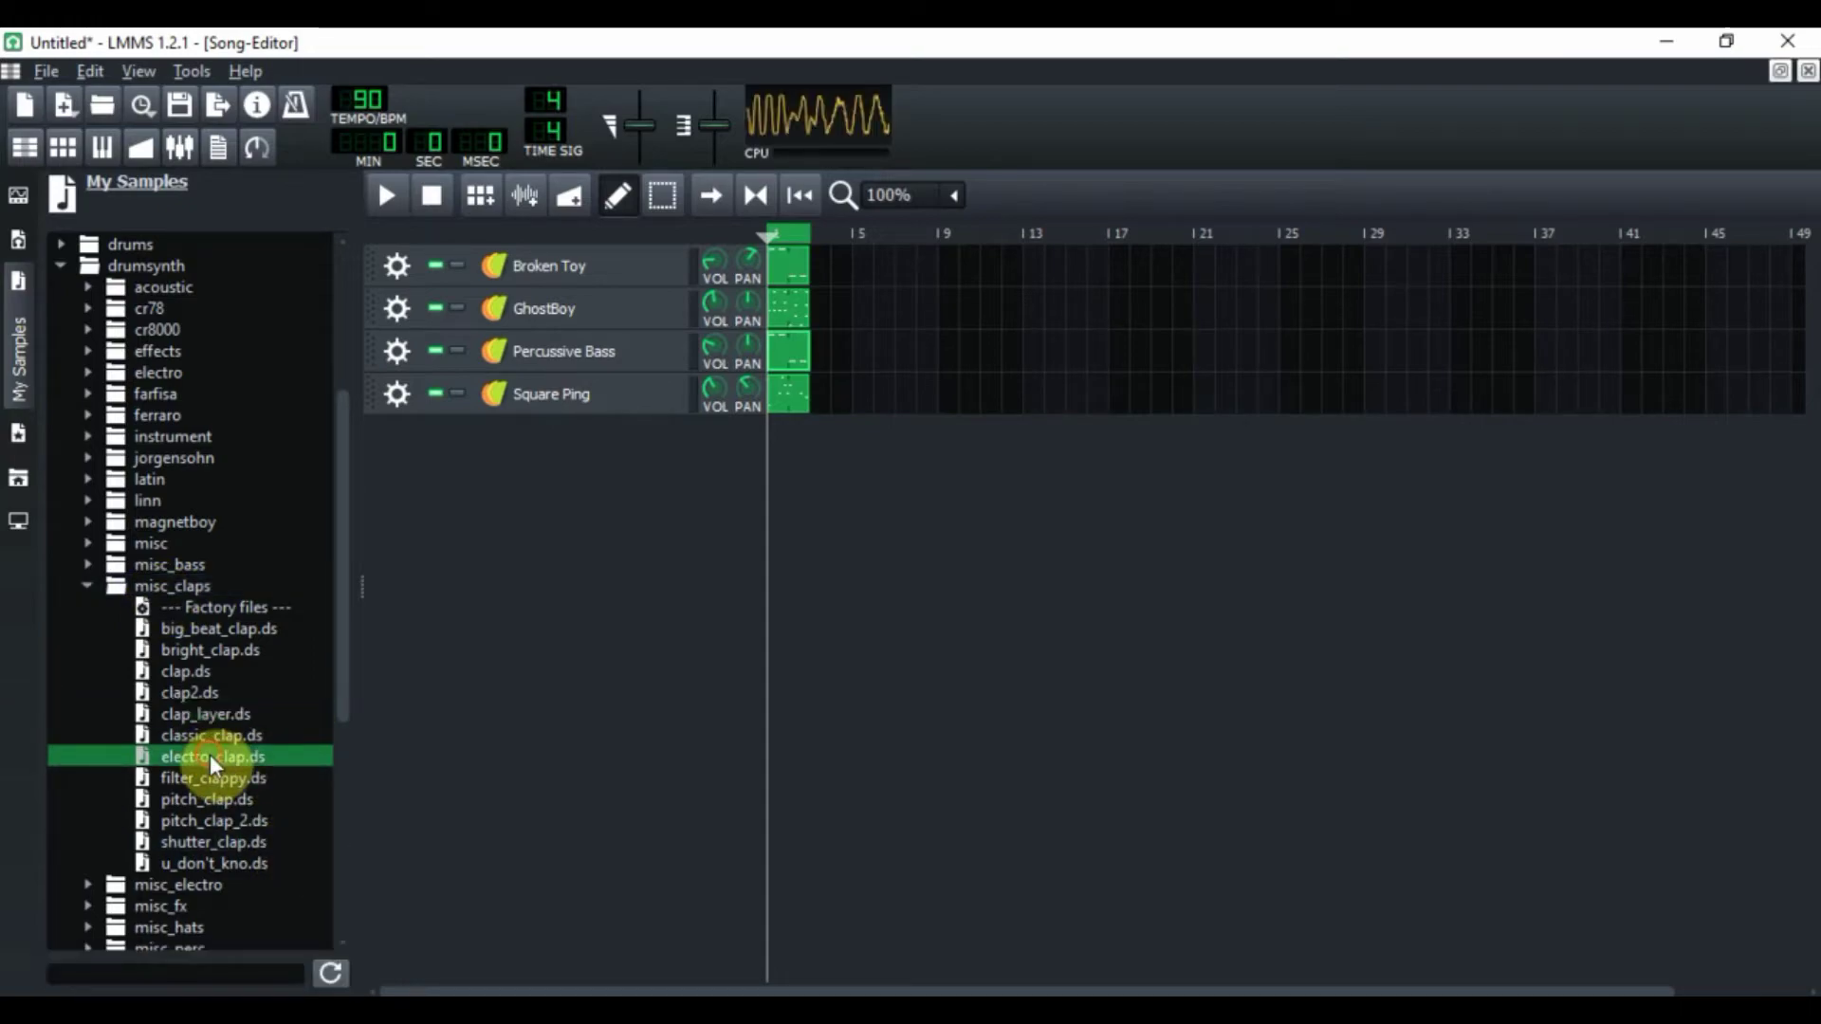
double_click(154, 582)
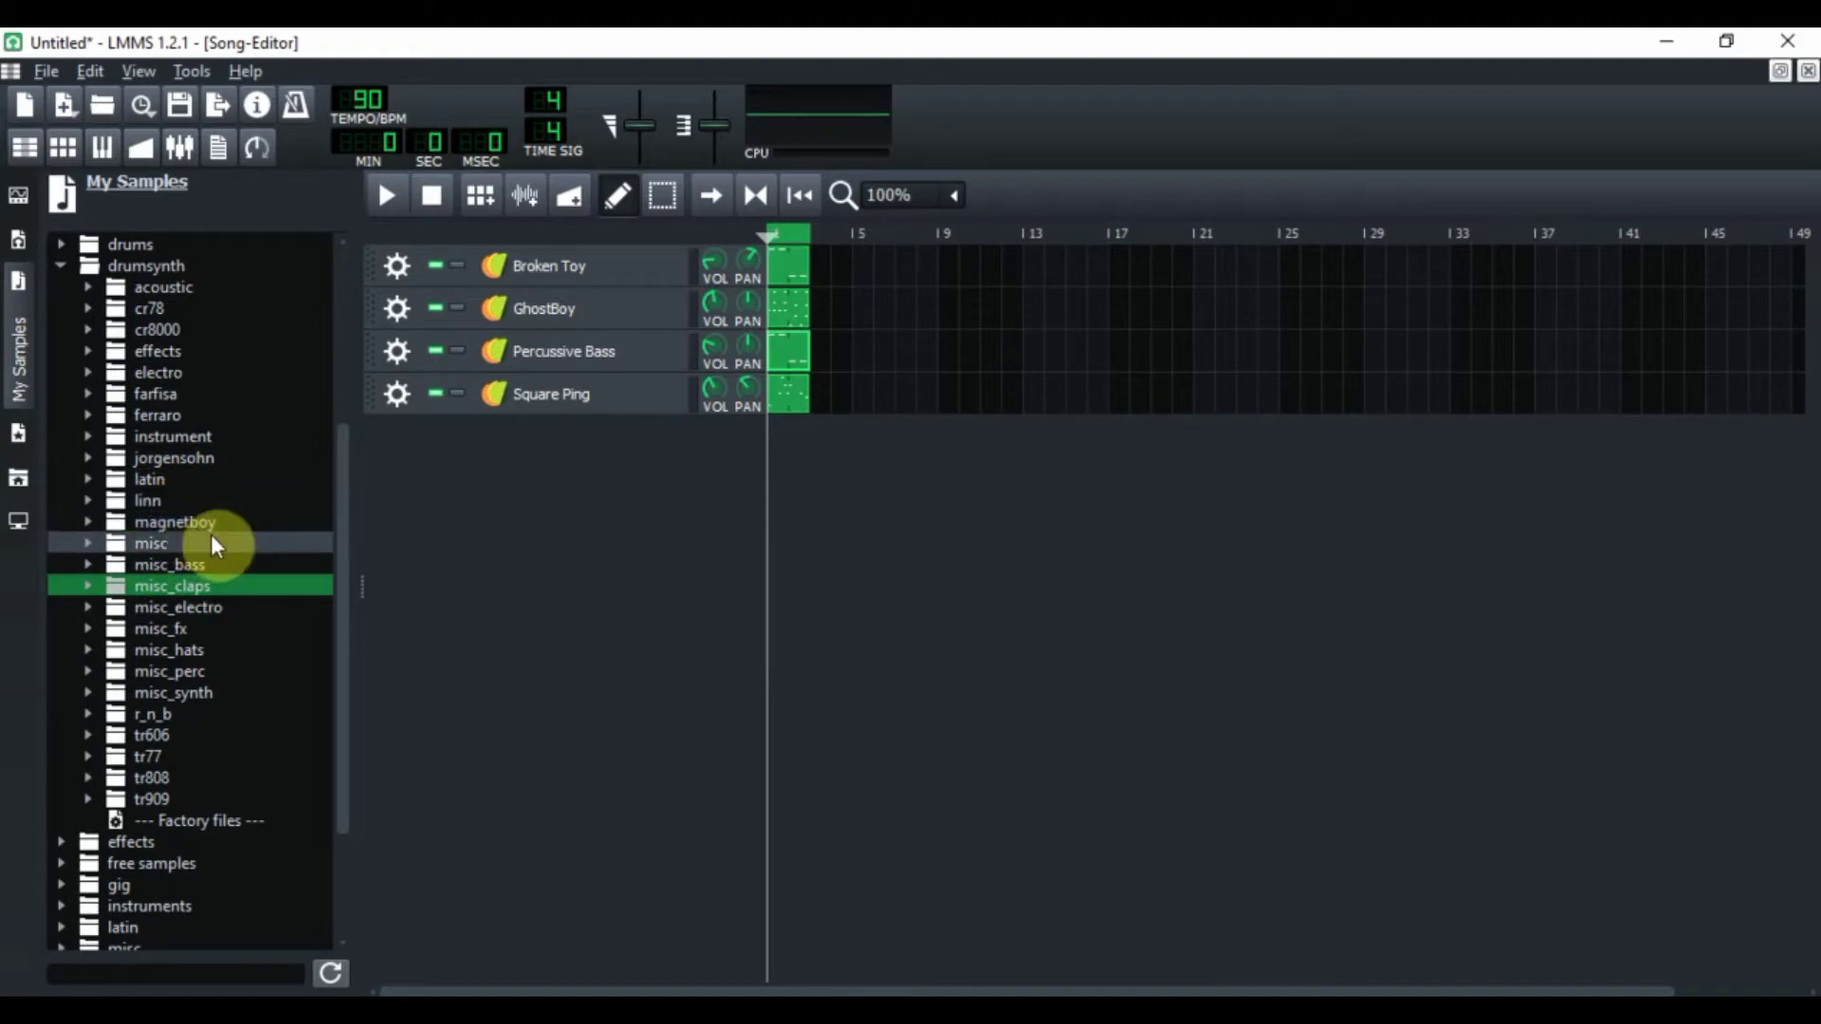
double_click(158, 545)
left_click(203, 611)
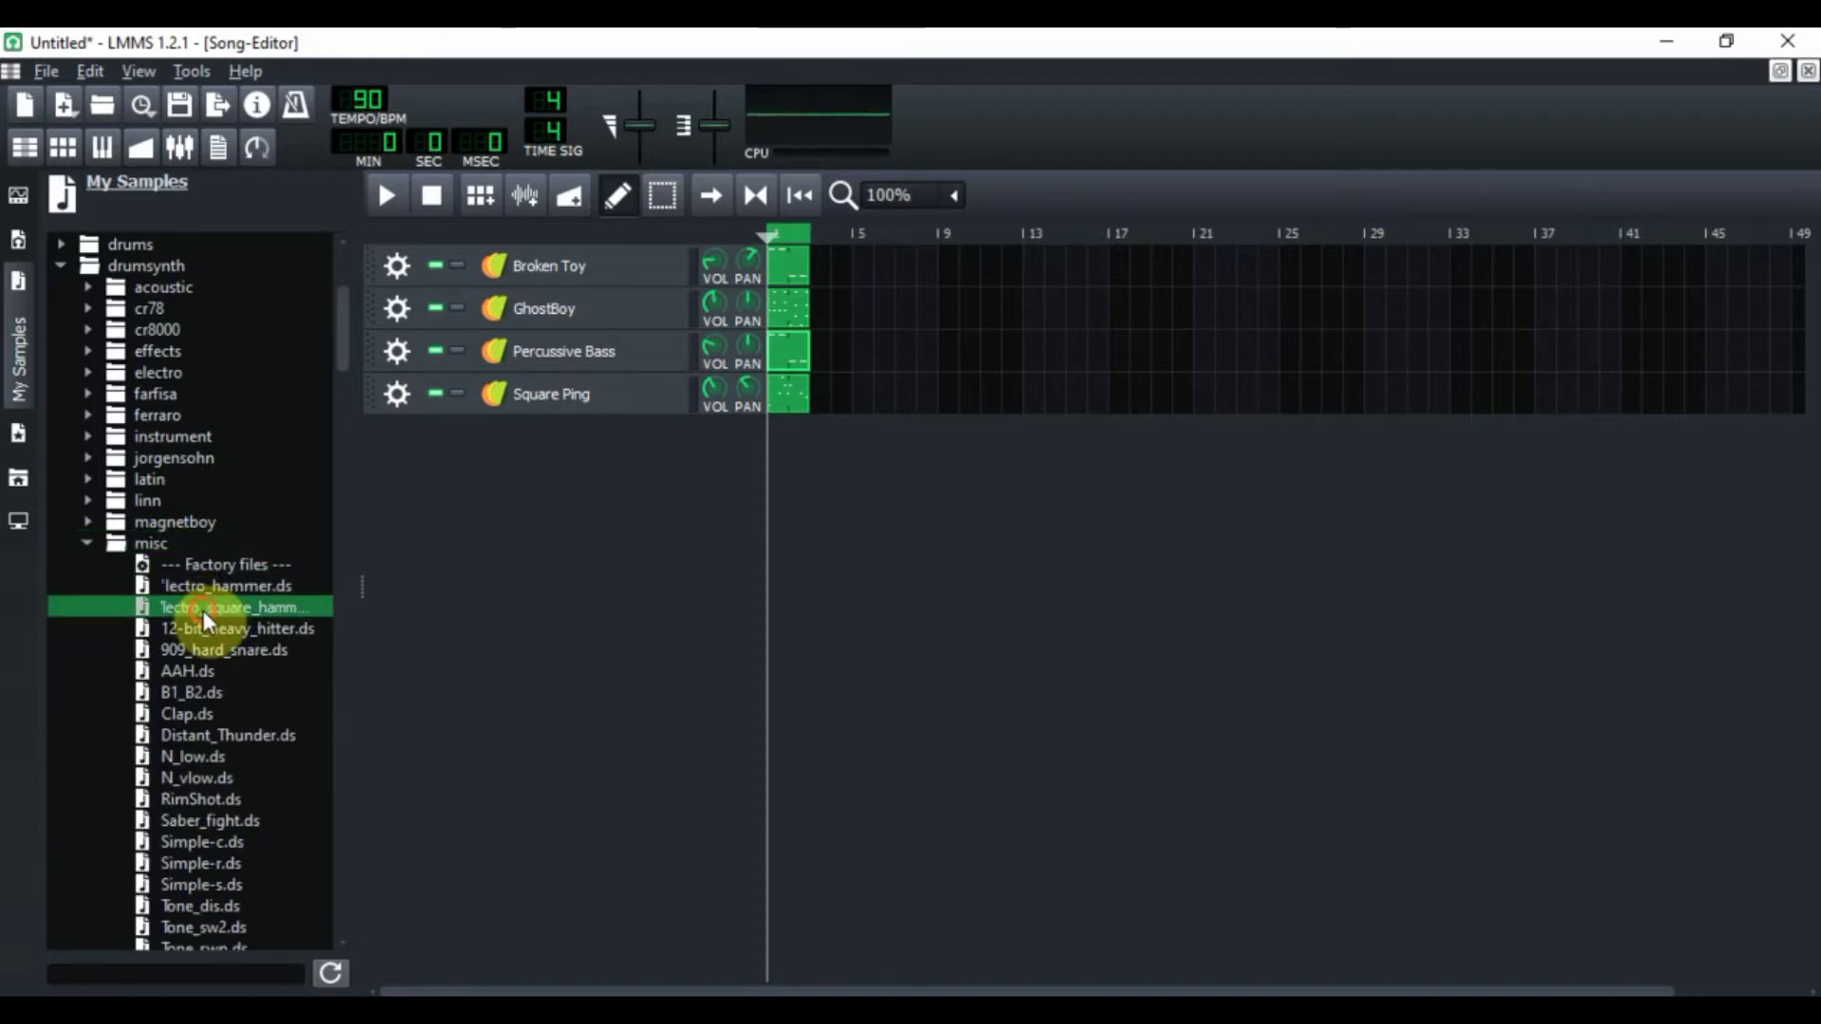
double_click(162, 546)
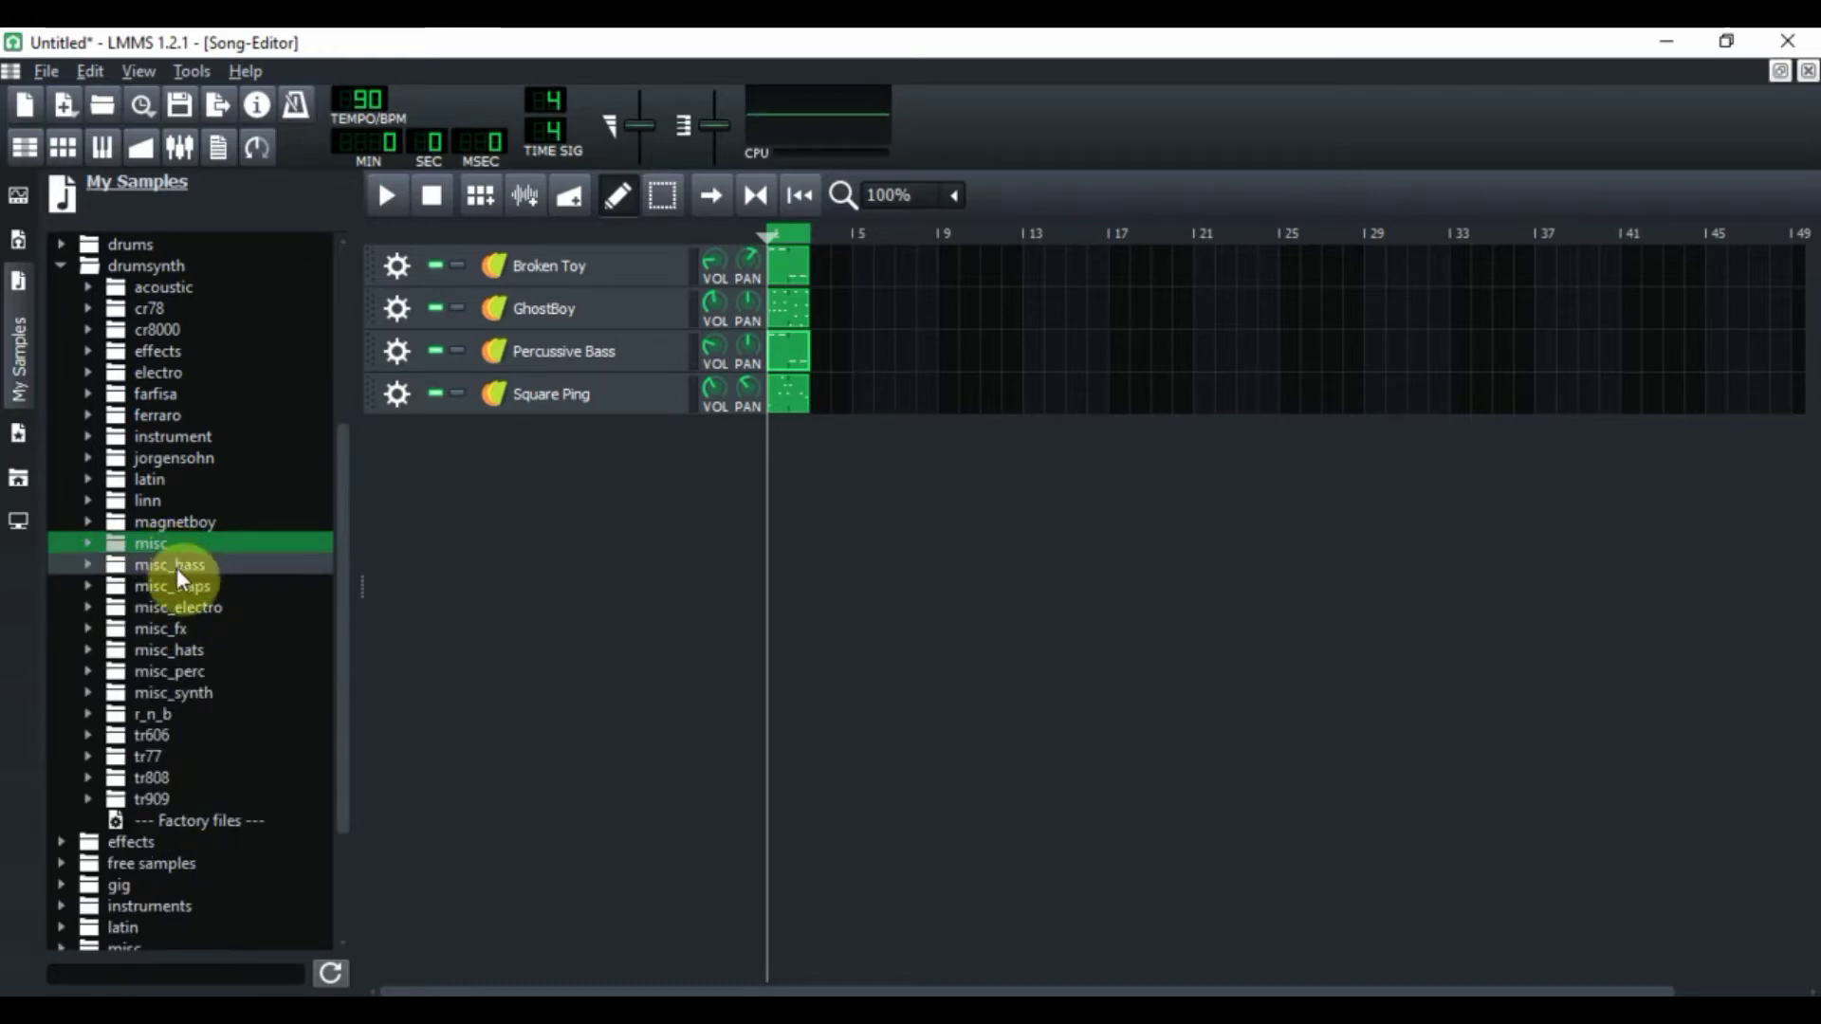
Step: Audition the first misc_bass drumsynth samples and add depth_bass_drum.ds to a new beat/bassline
double_click(177, 565)
left_click(207, 608)
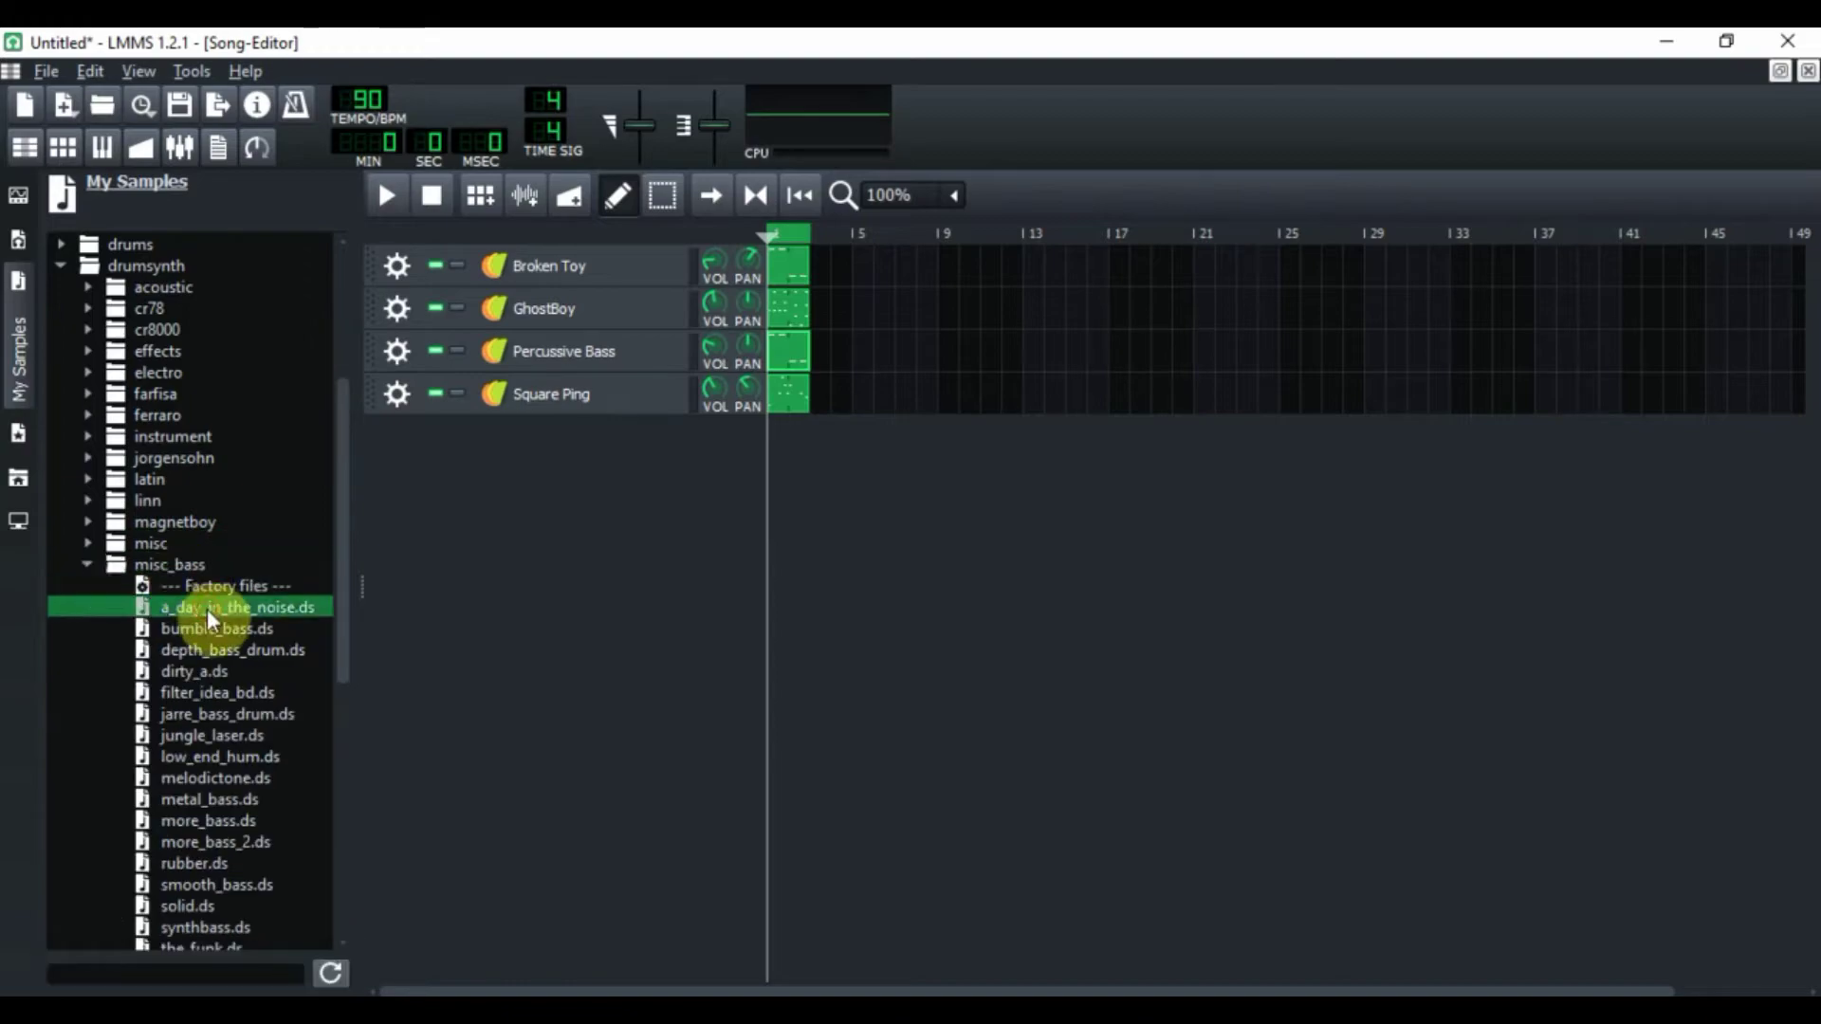
left_click(207, 629)
left_click(208, 648)
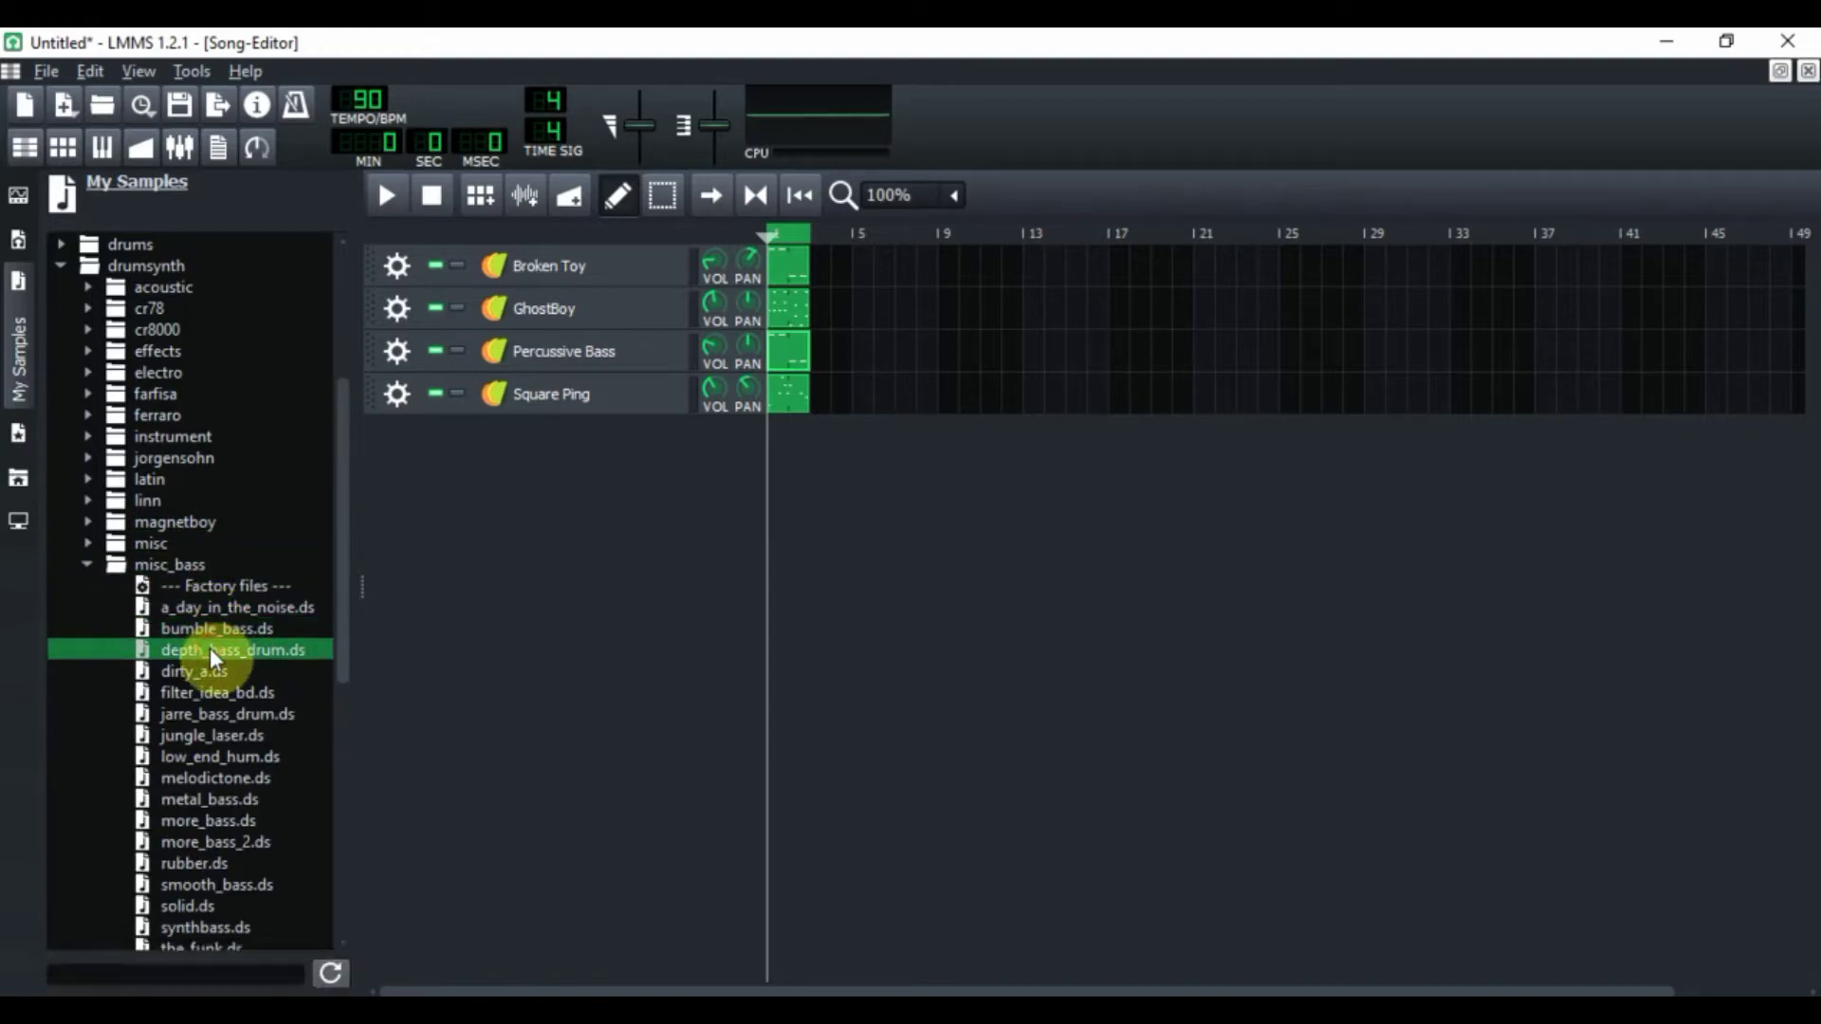
left_click(193, 677)
left_click(192, 653)
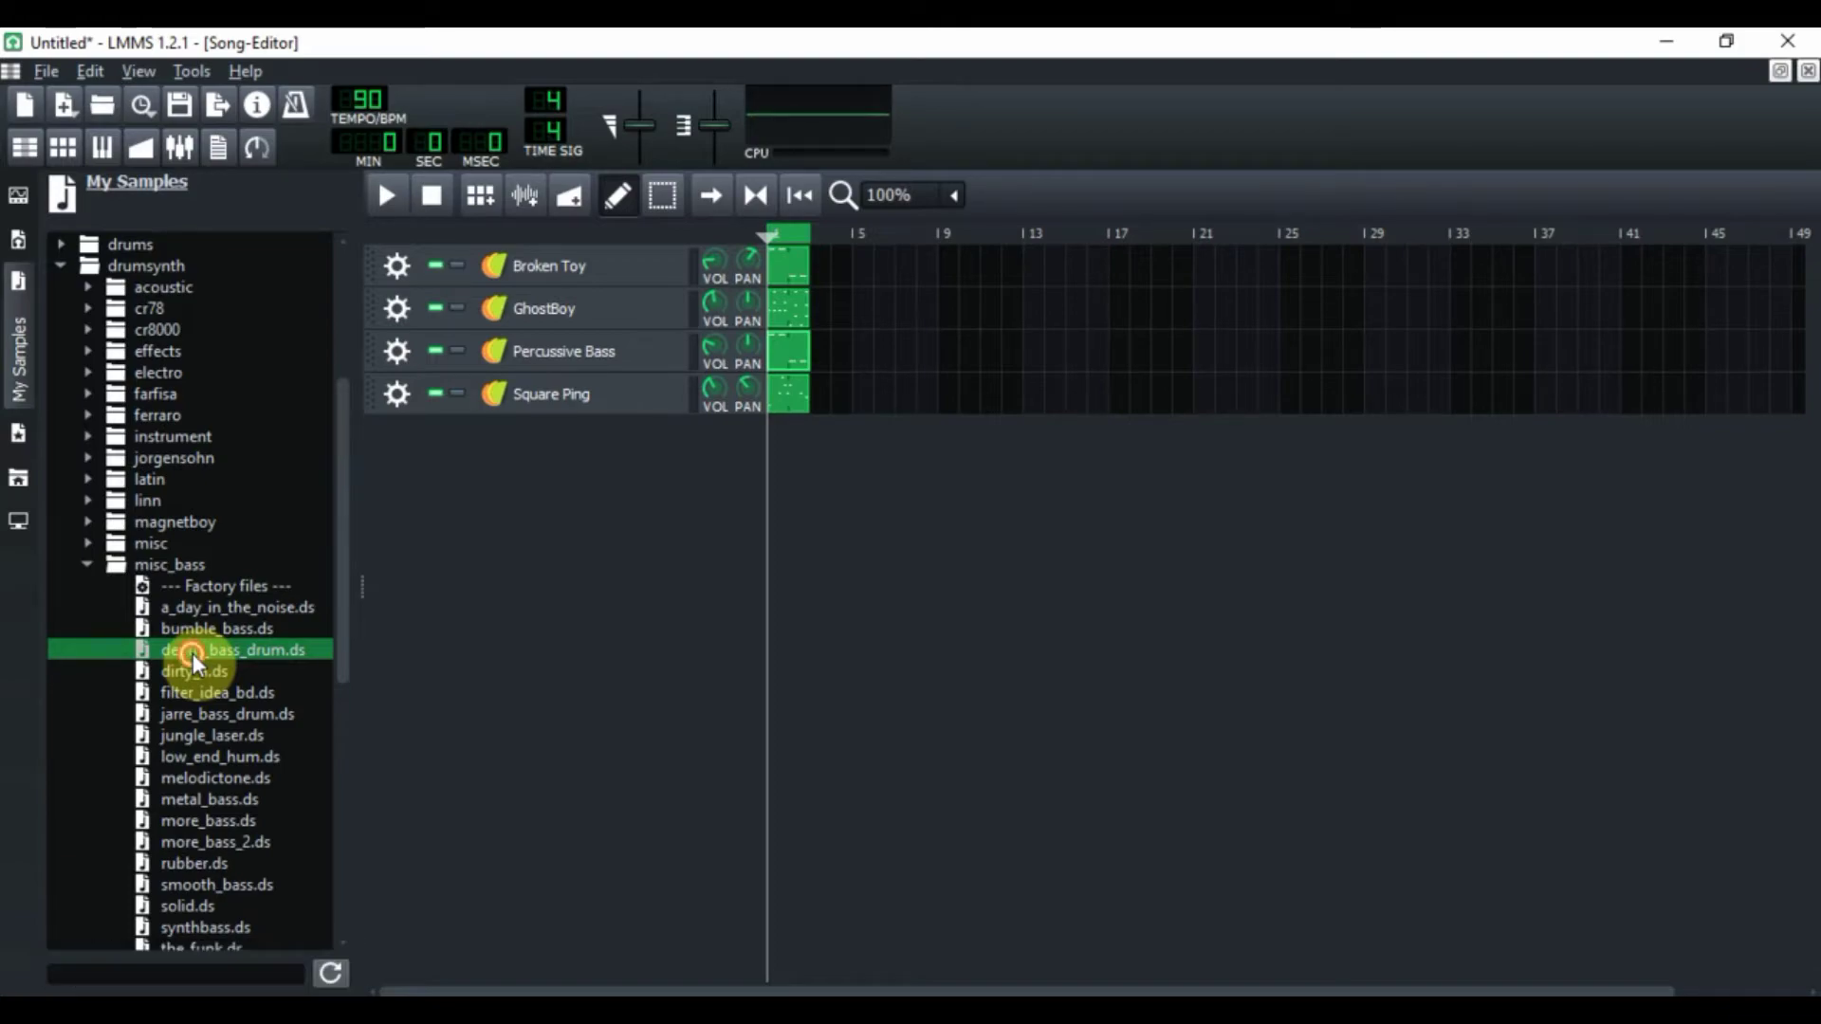
double_click(191, 653)
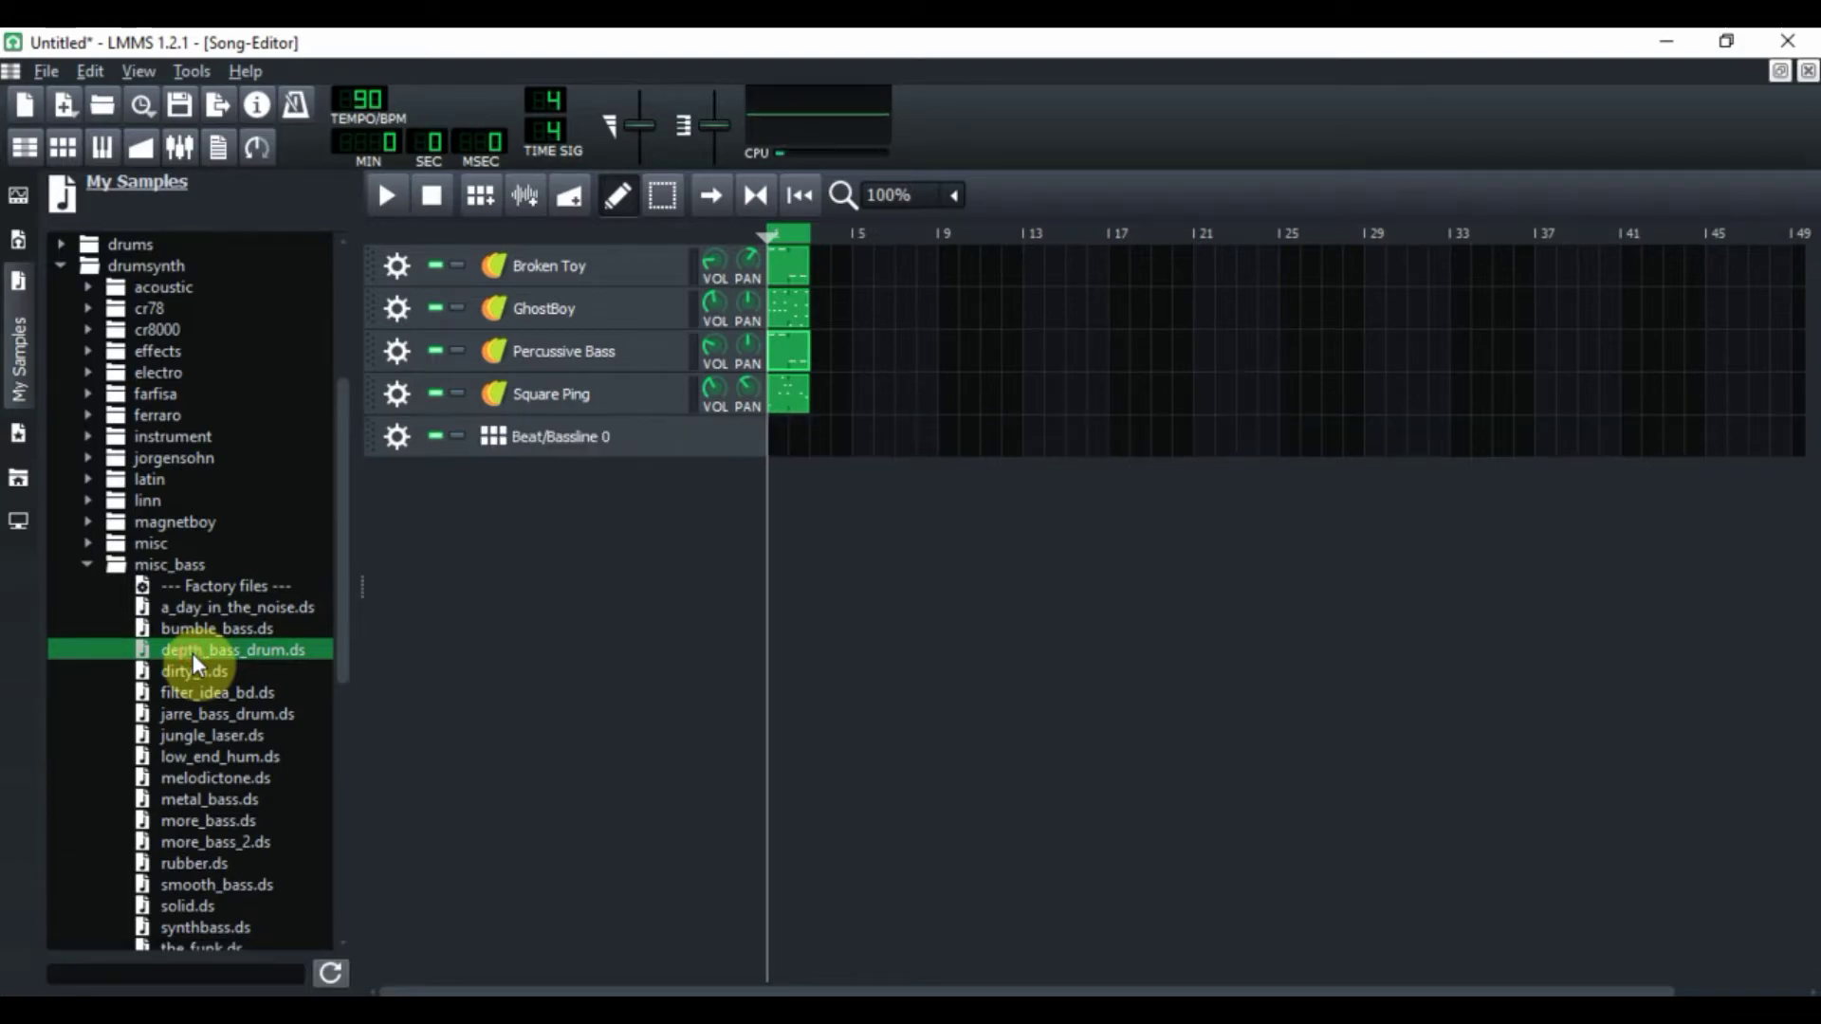
Step: Audition the TripleOscillator drum presets Drums_HardKick, Drums_HihatC, Drums_HihatO, Drums_Kick and Drums_Snare
left_click(19, 433)
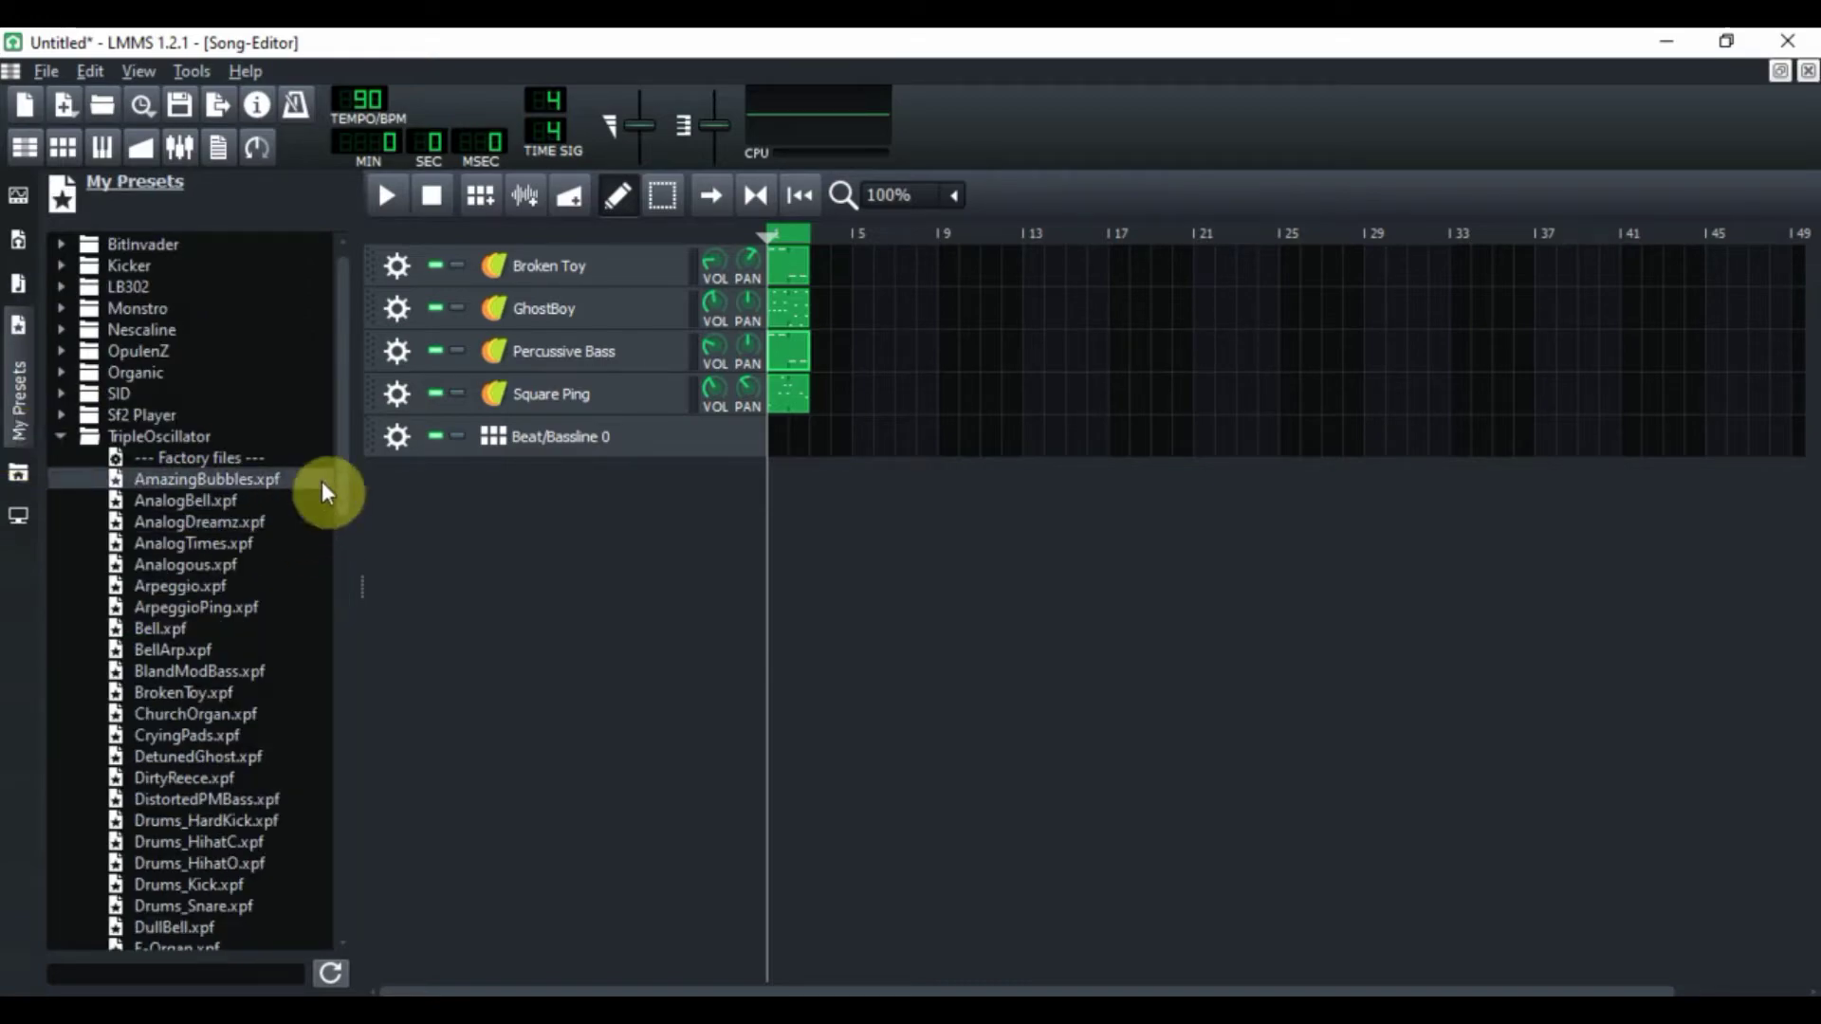
left_click_drag(338, 465, 354, 533)
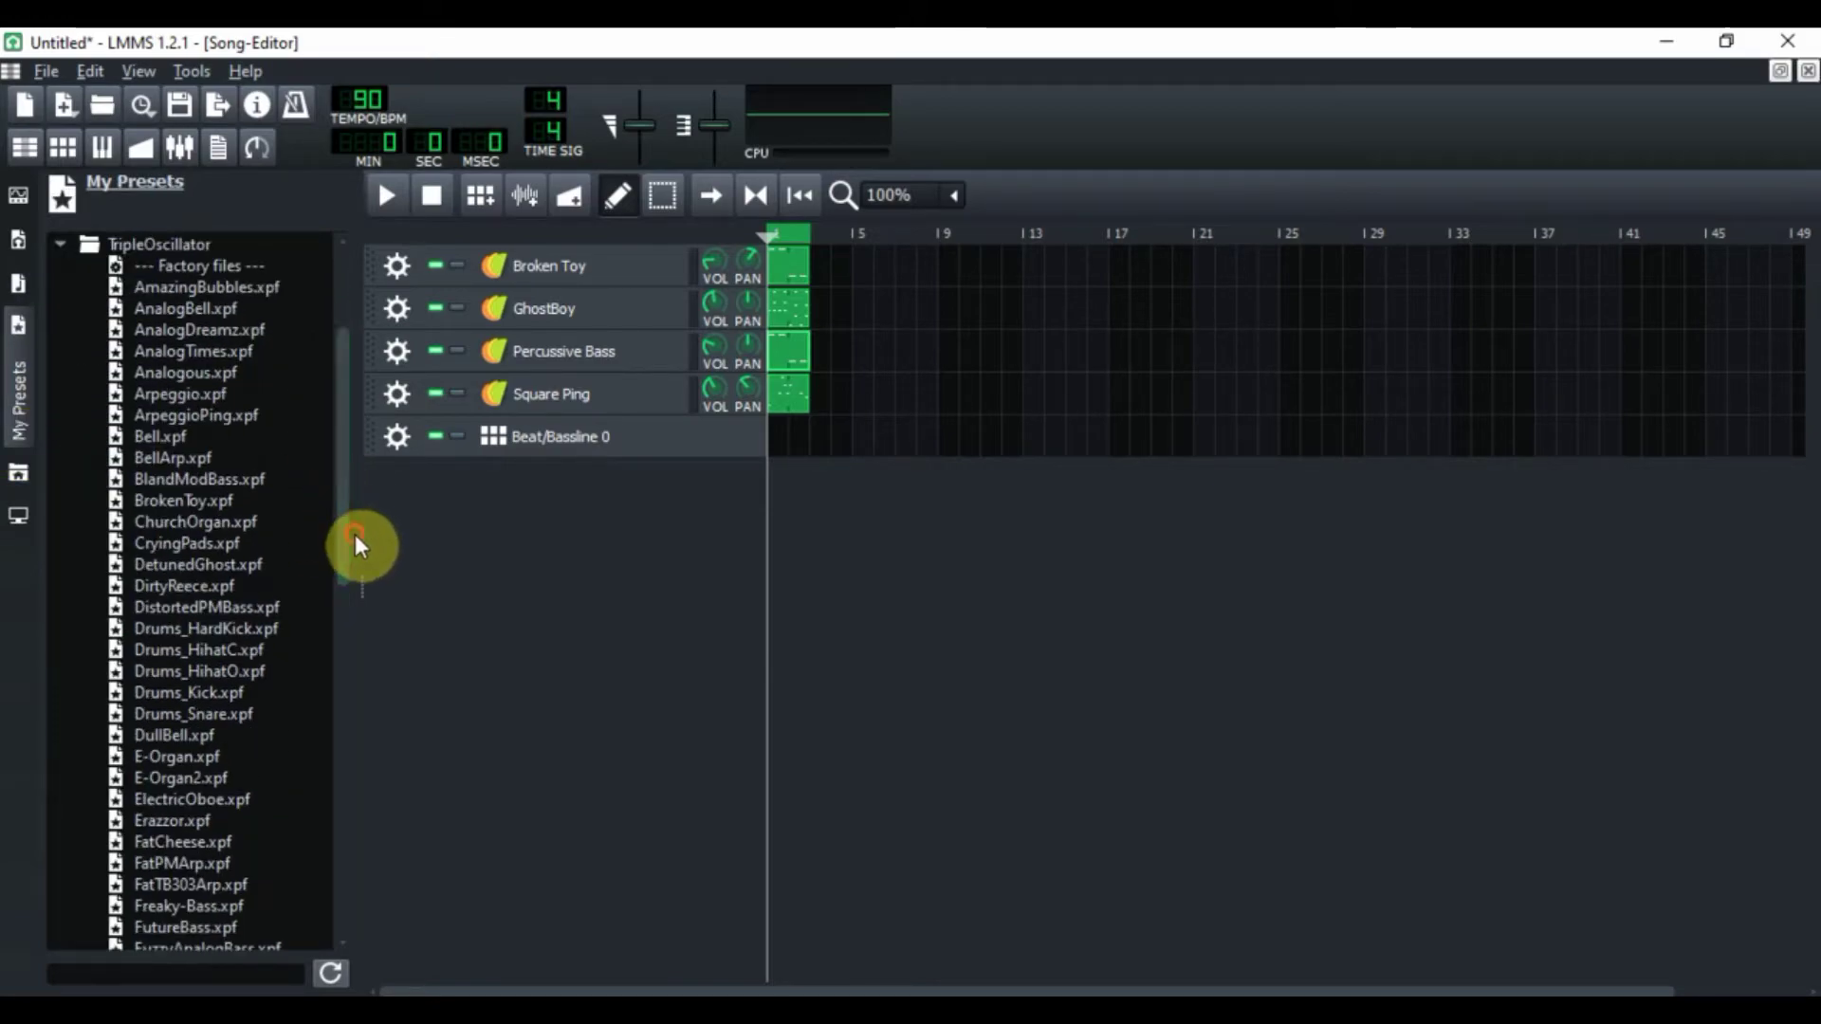
left_click(223, 626)
left_click(203, 652)
left_click(203, 669)
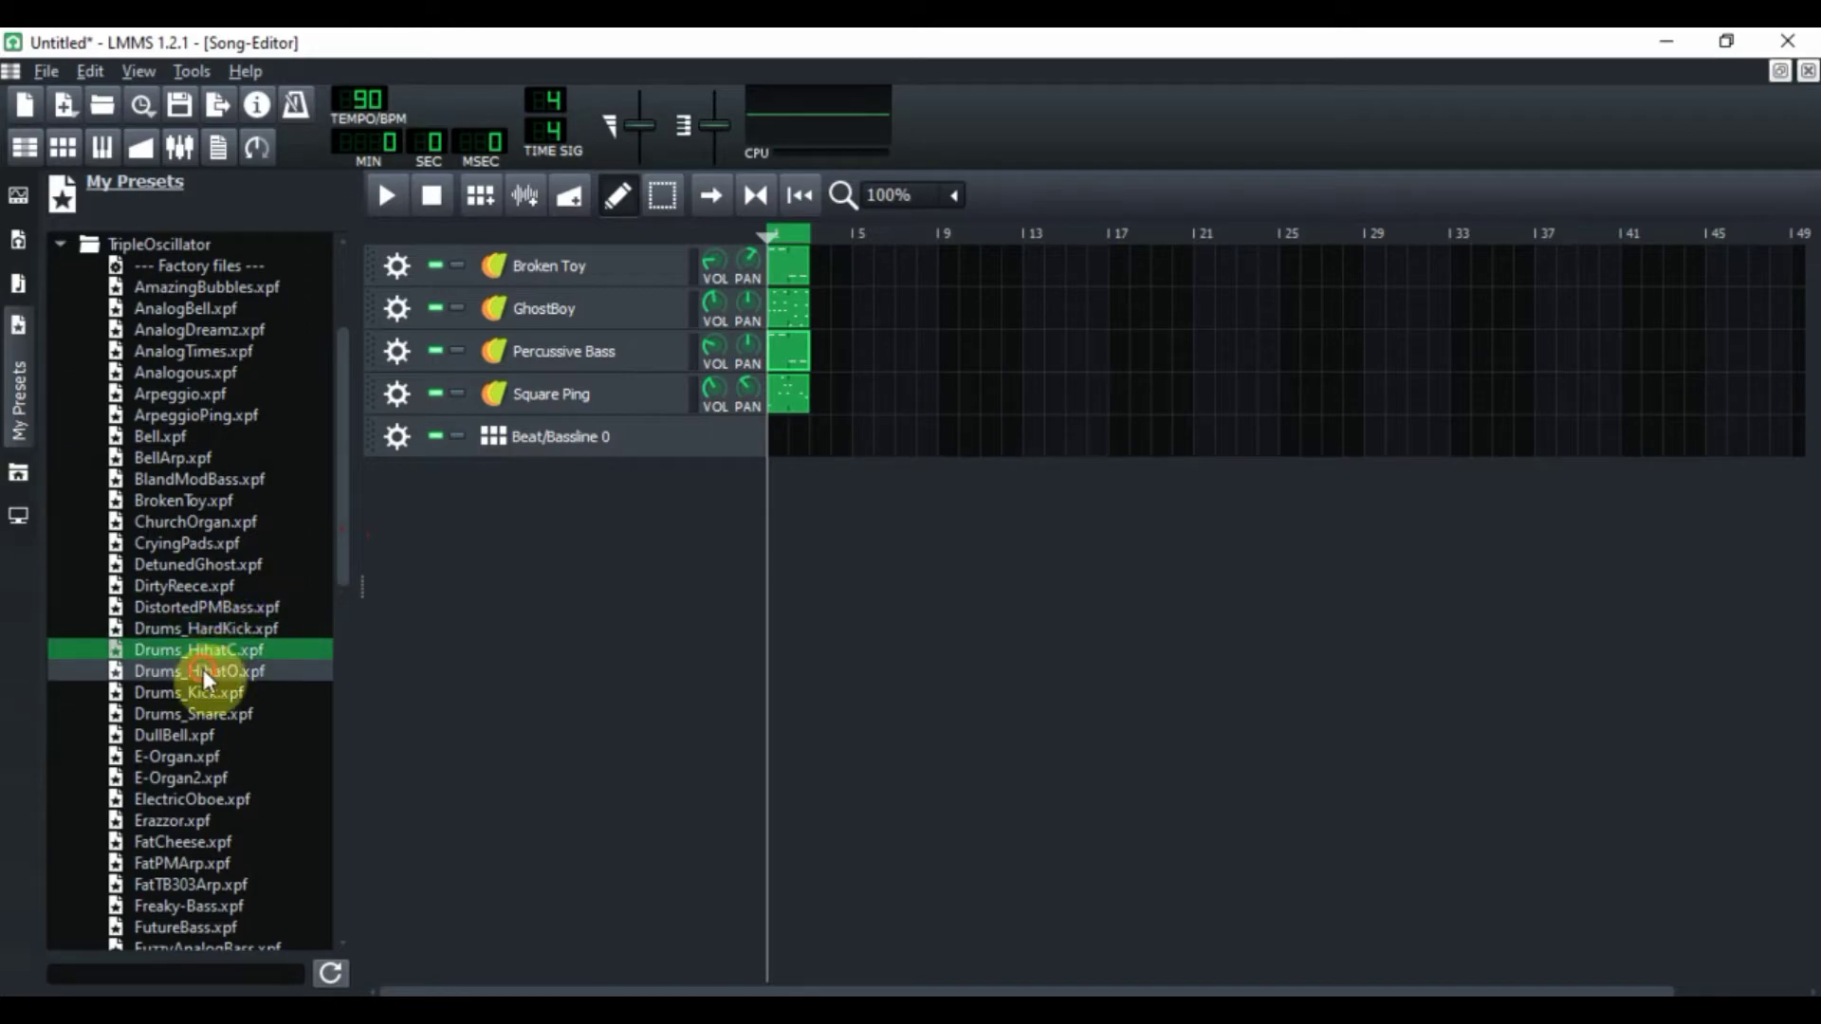
left_click(201, 691)
left_click(201, 709)
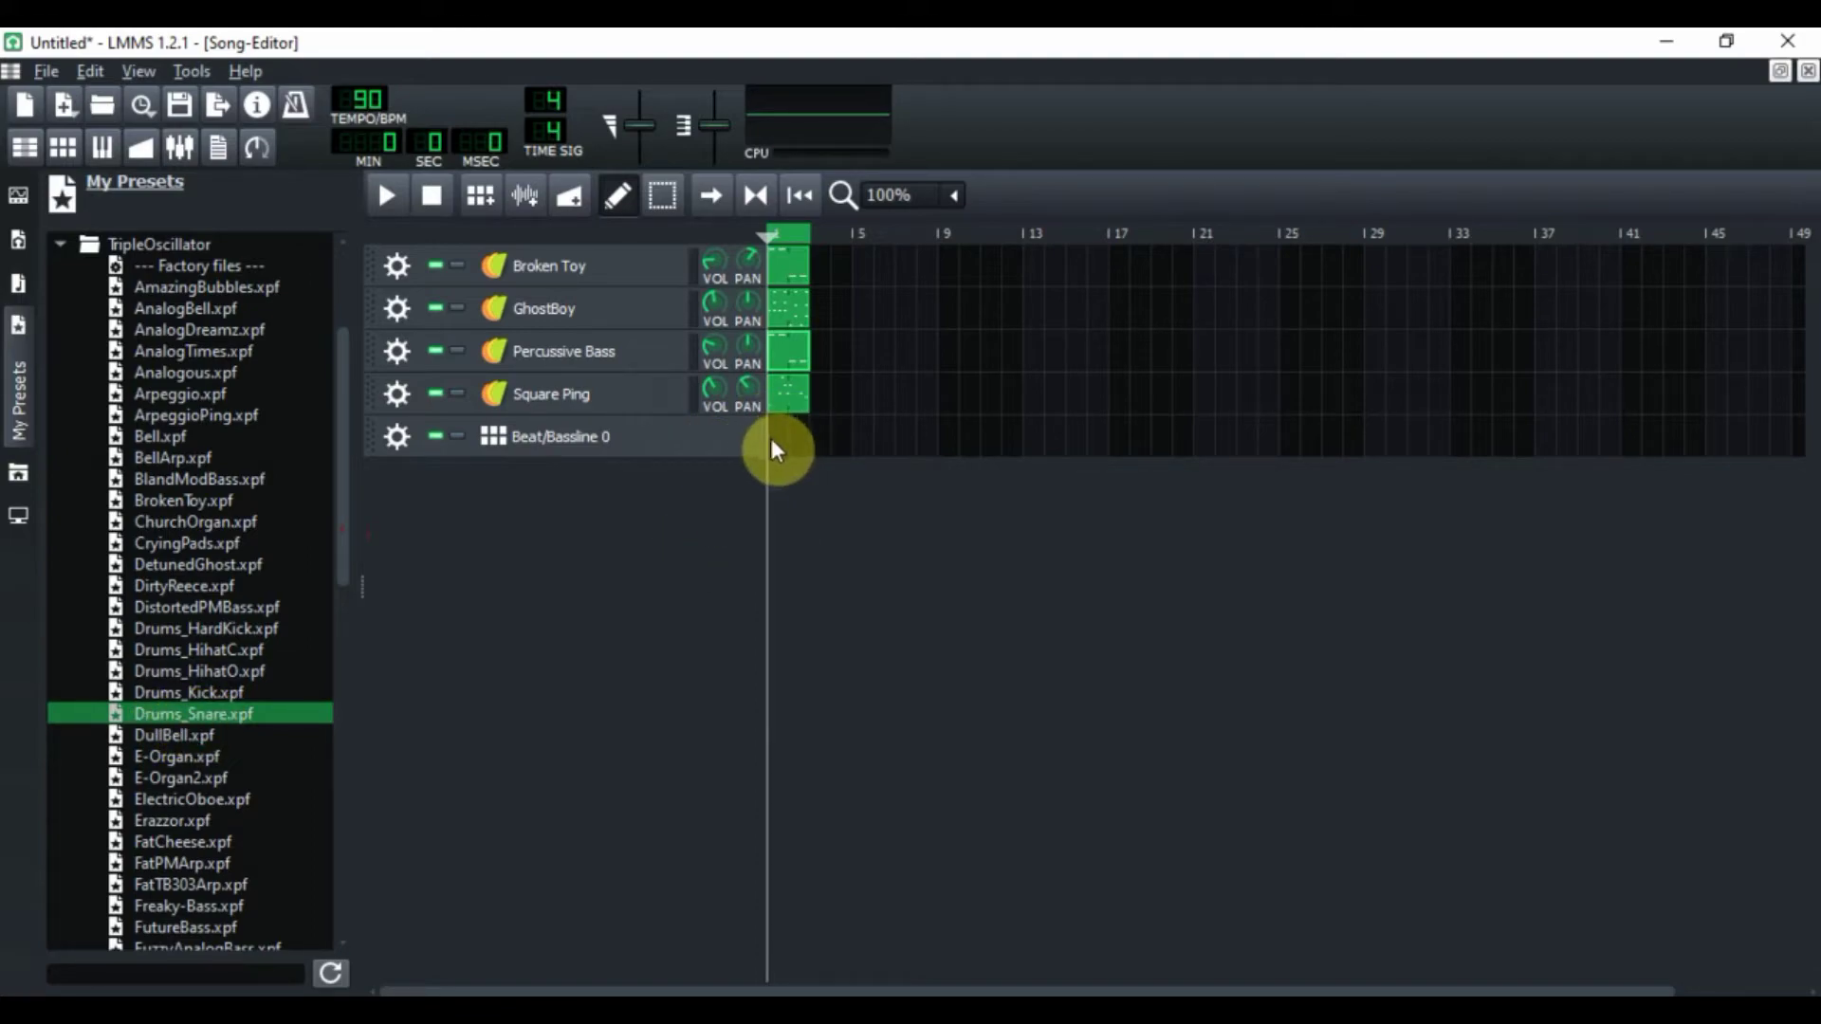
Step: Show the Beat+Bassline Editor and audition K_Muffle.ds and Snare.ds from the acoustic drumsynth samples
left_click(53, 146)
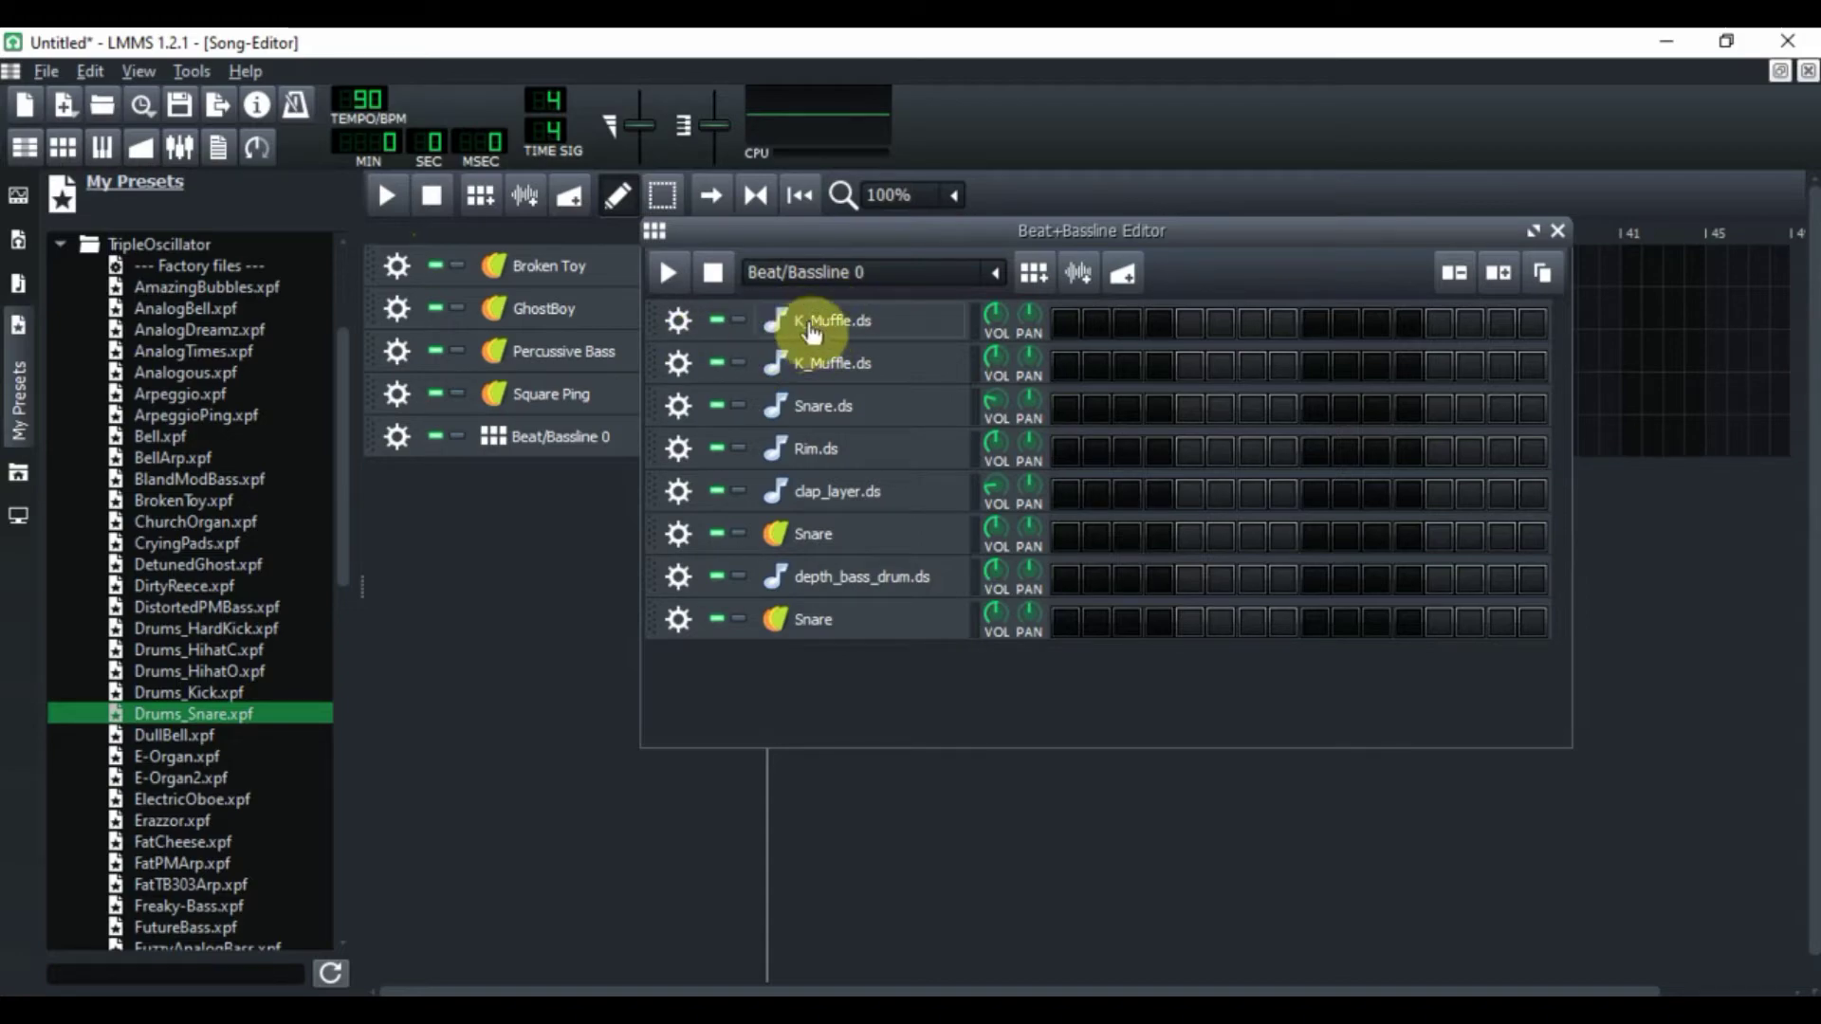
left_click_drag(343, 470, 344, 427)
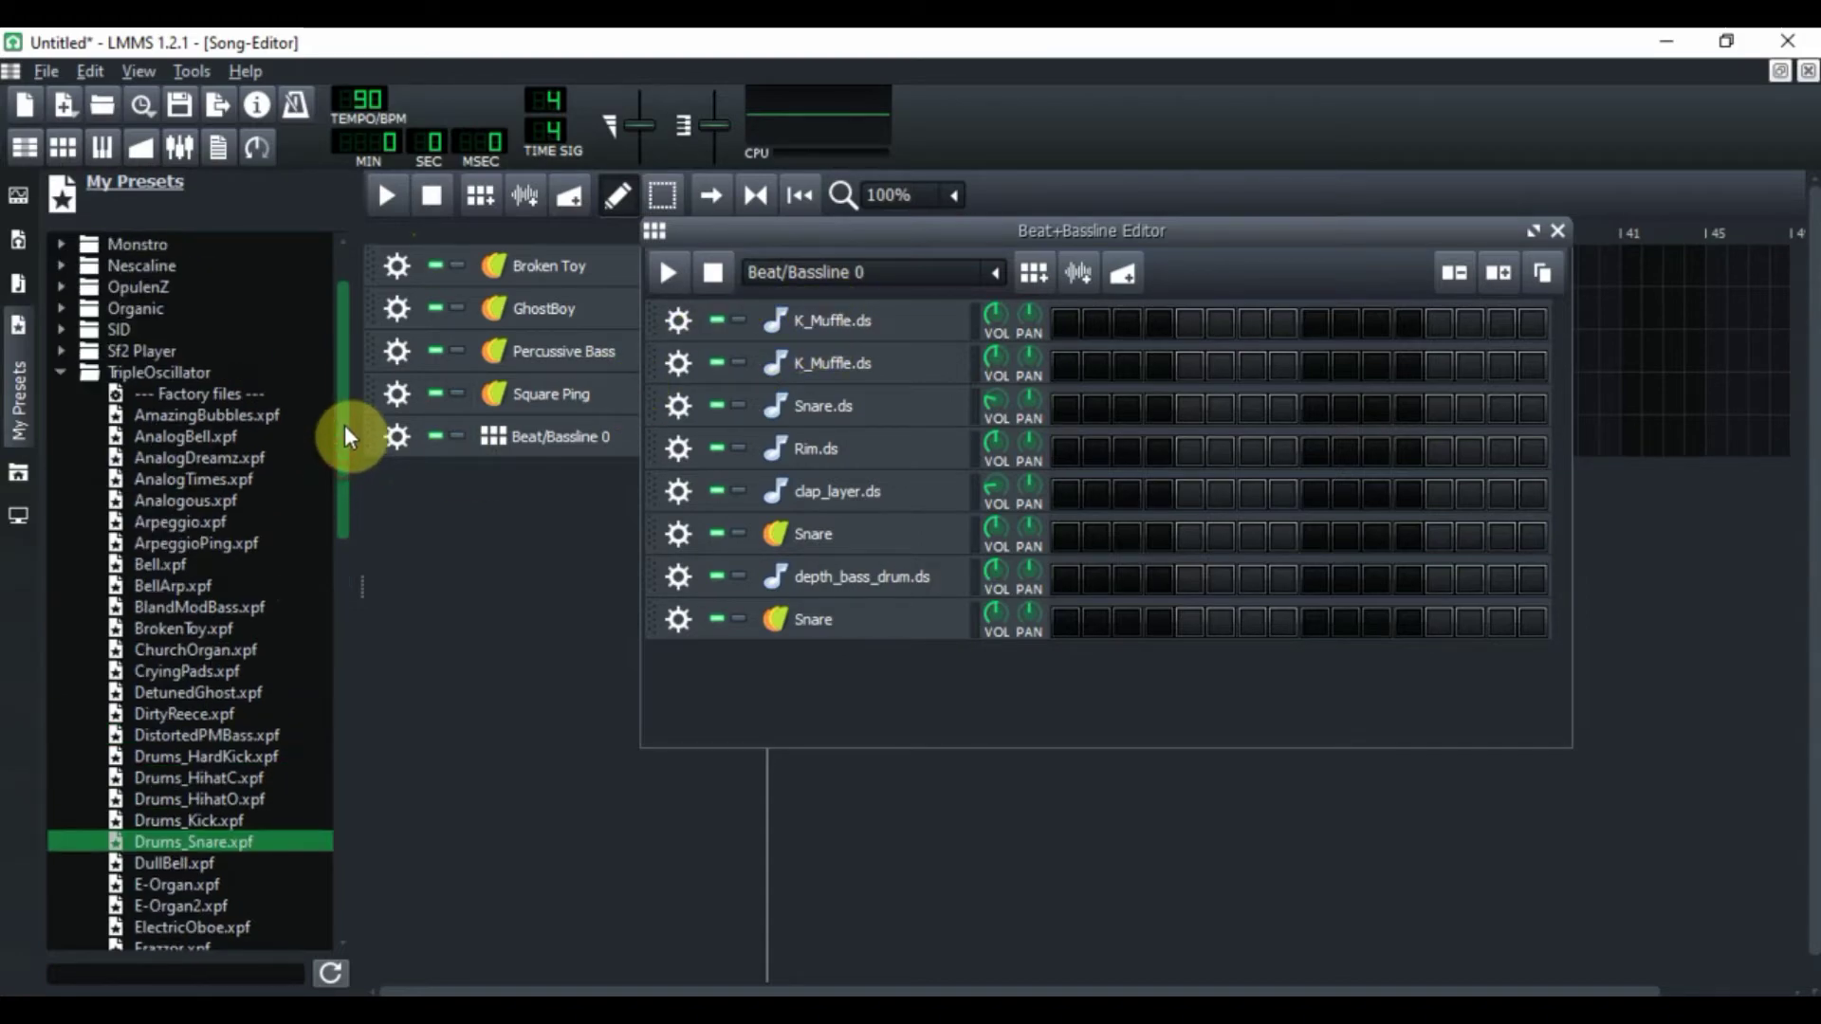
left_click(15, 286)
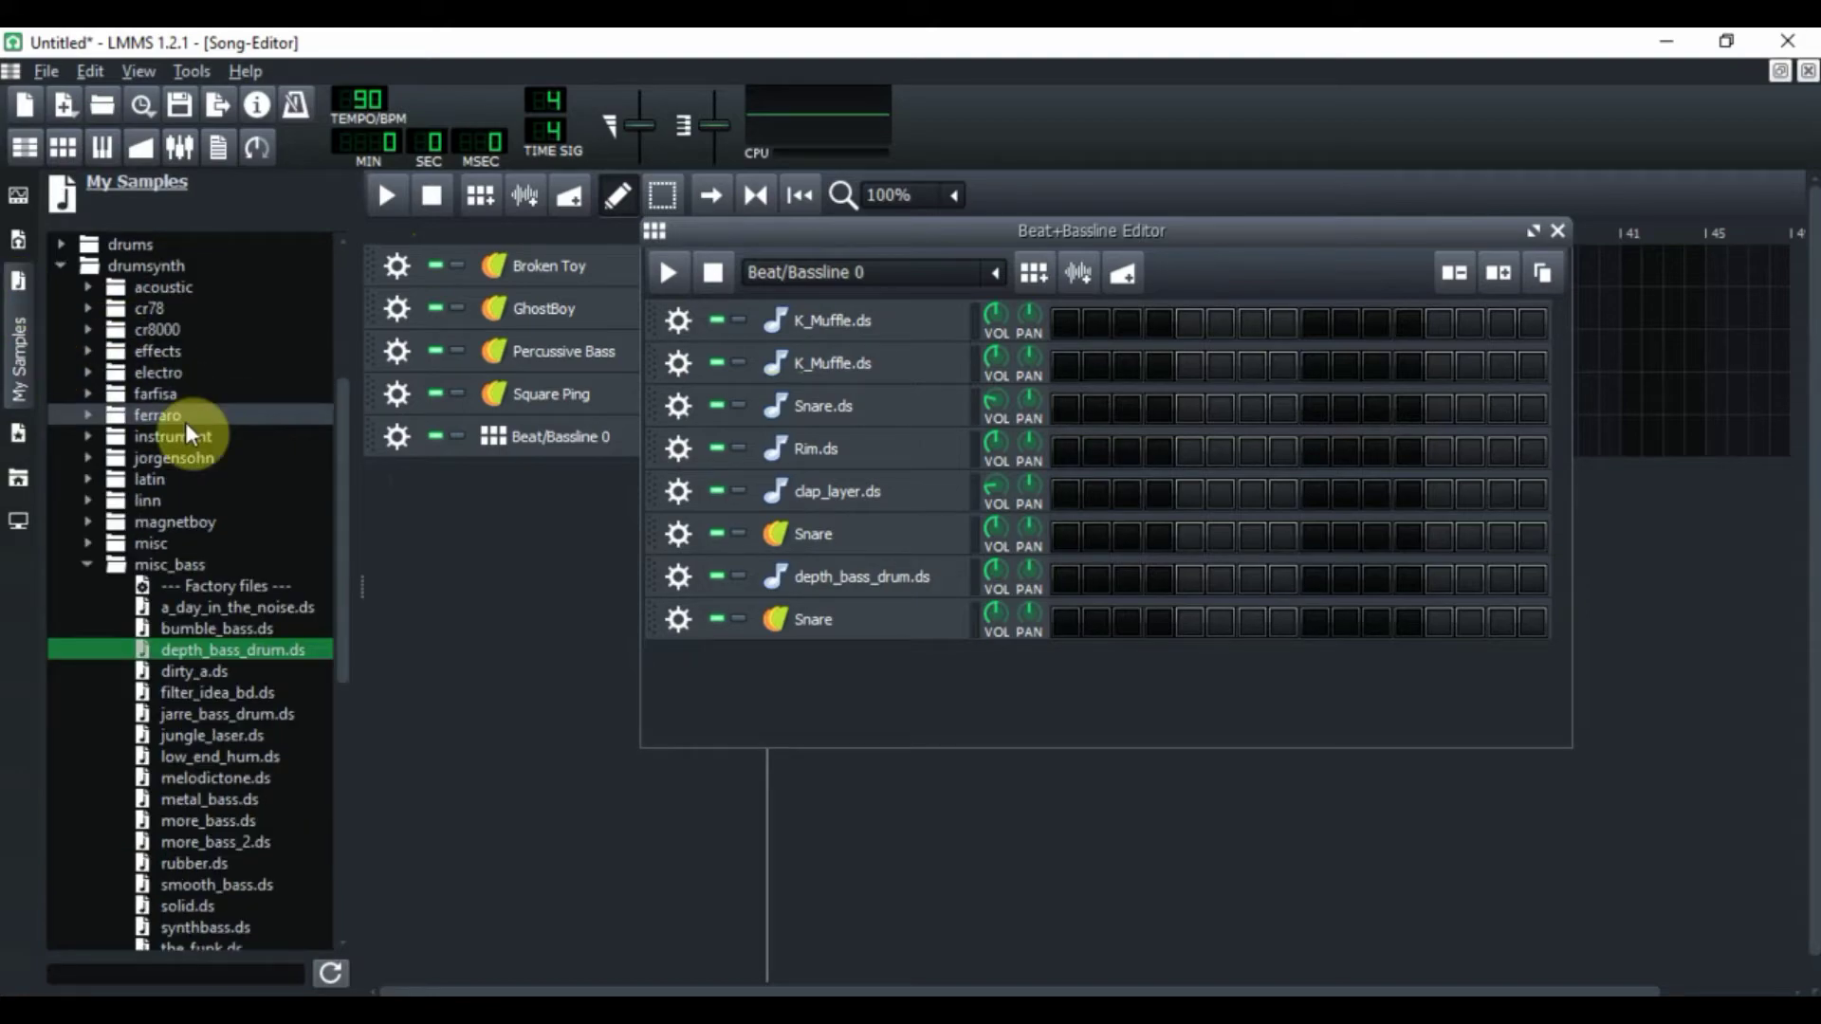
left_click(162, 292)
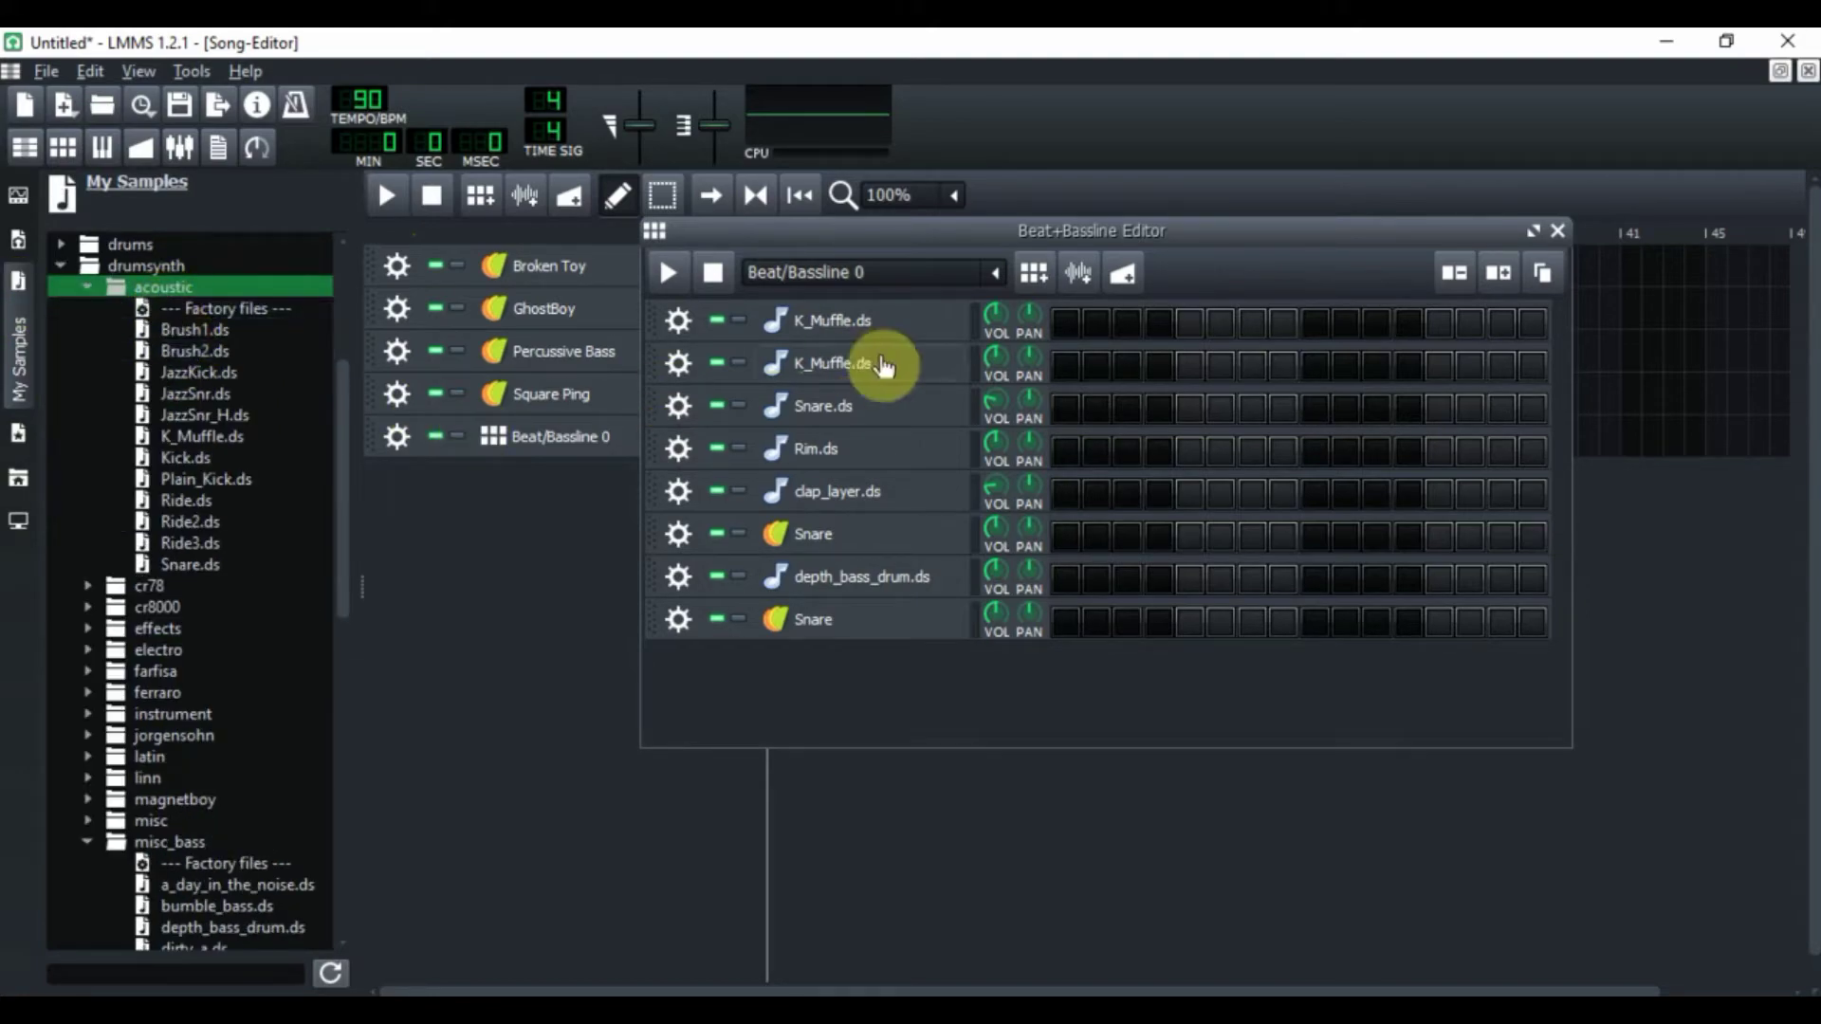
left_click(214, 437)
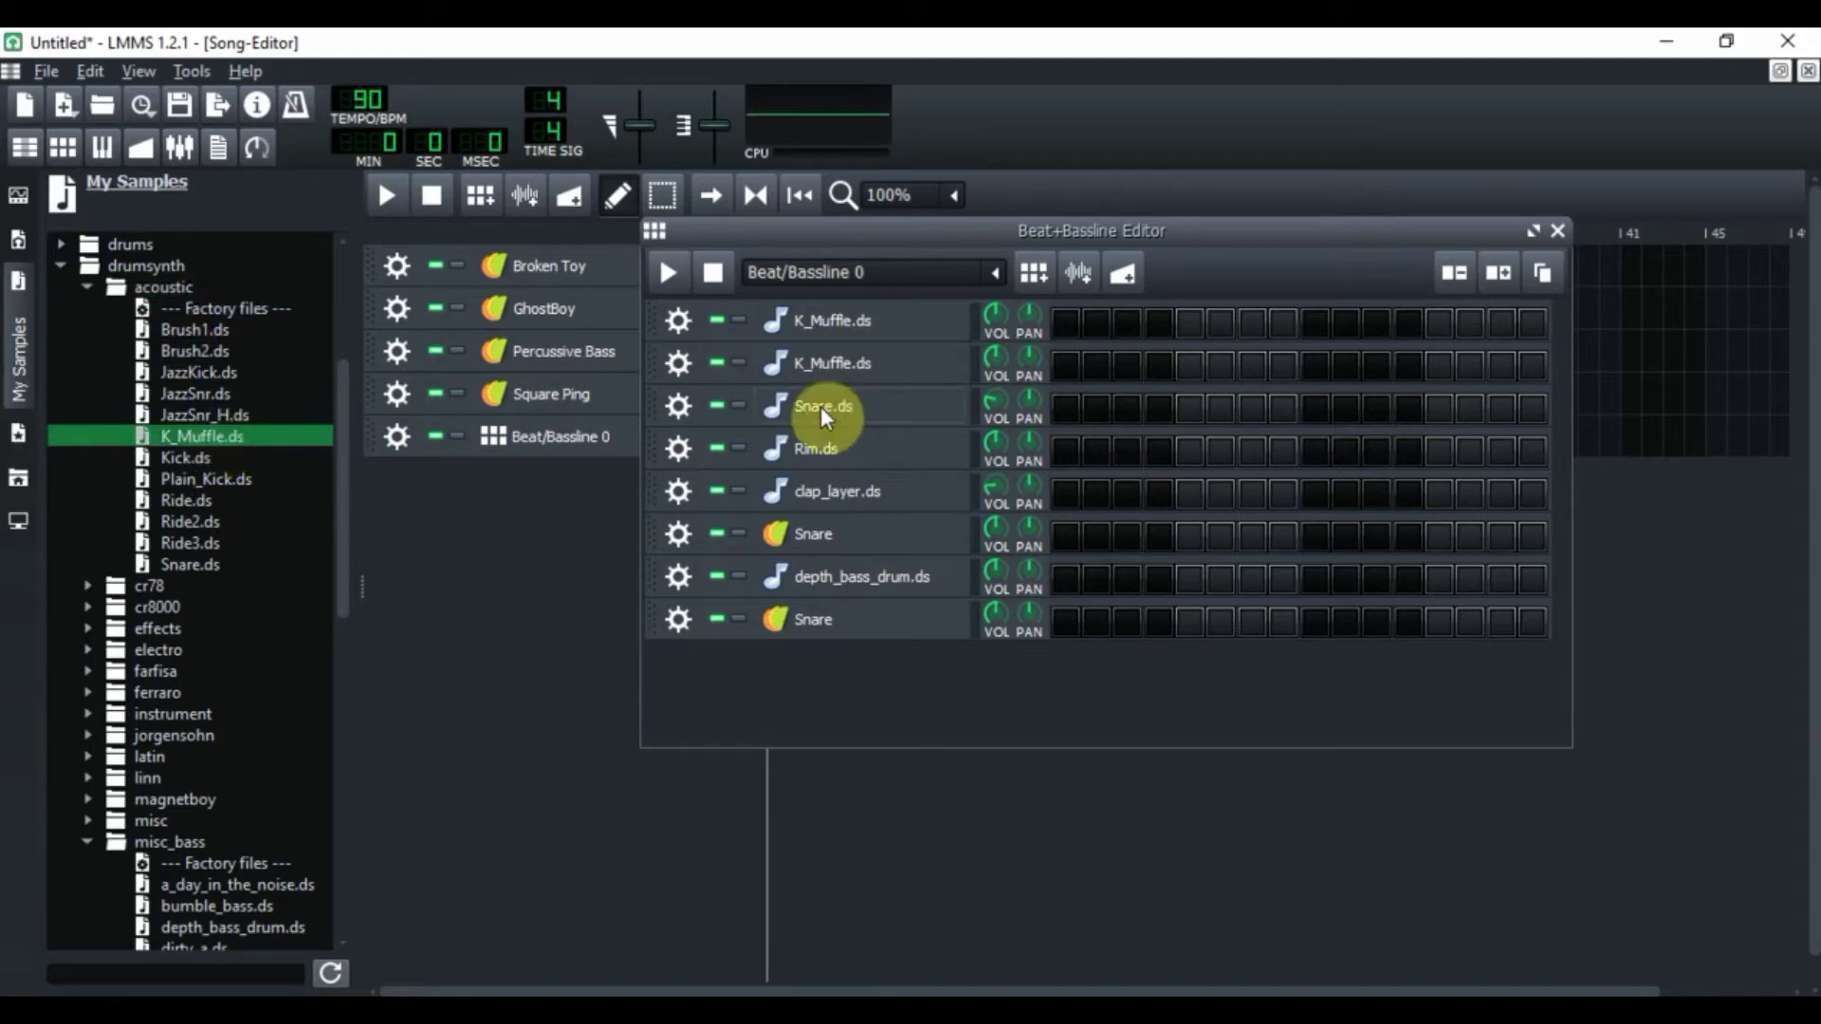
left_click(207, 566)
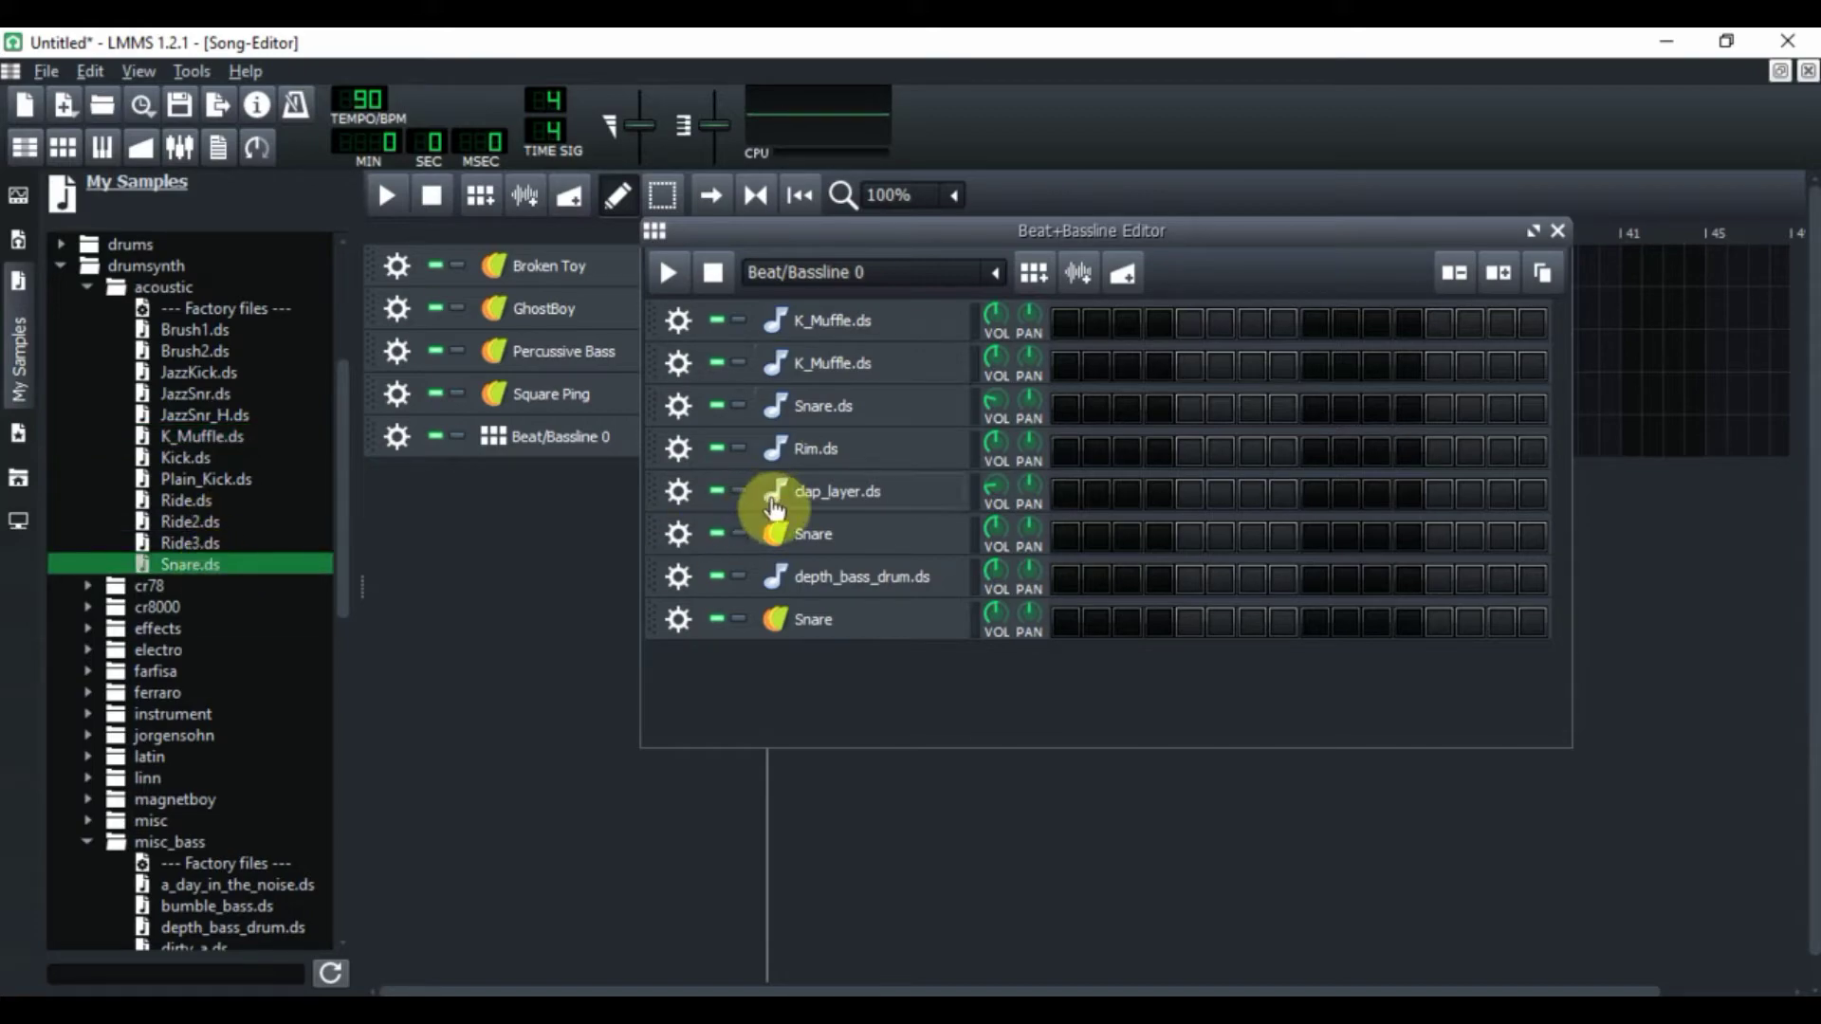
Step: Remove the duplicate Snare track below depth_bass_drum.ds from Beat/Bassline 0
left_click(679, 618)
left_click(688, 679)
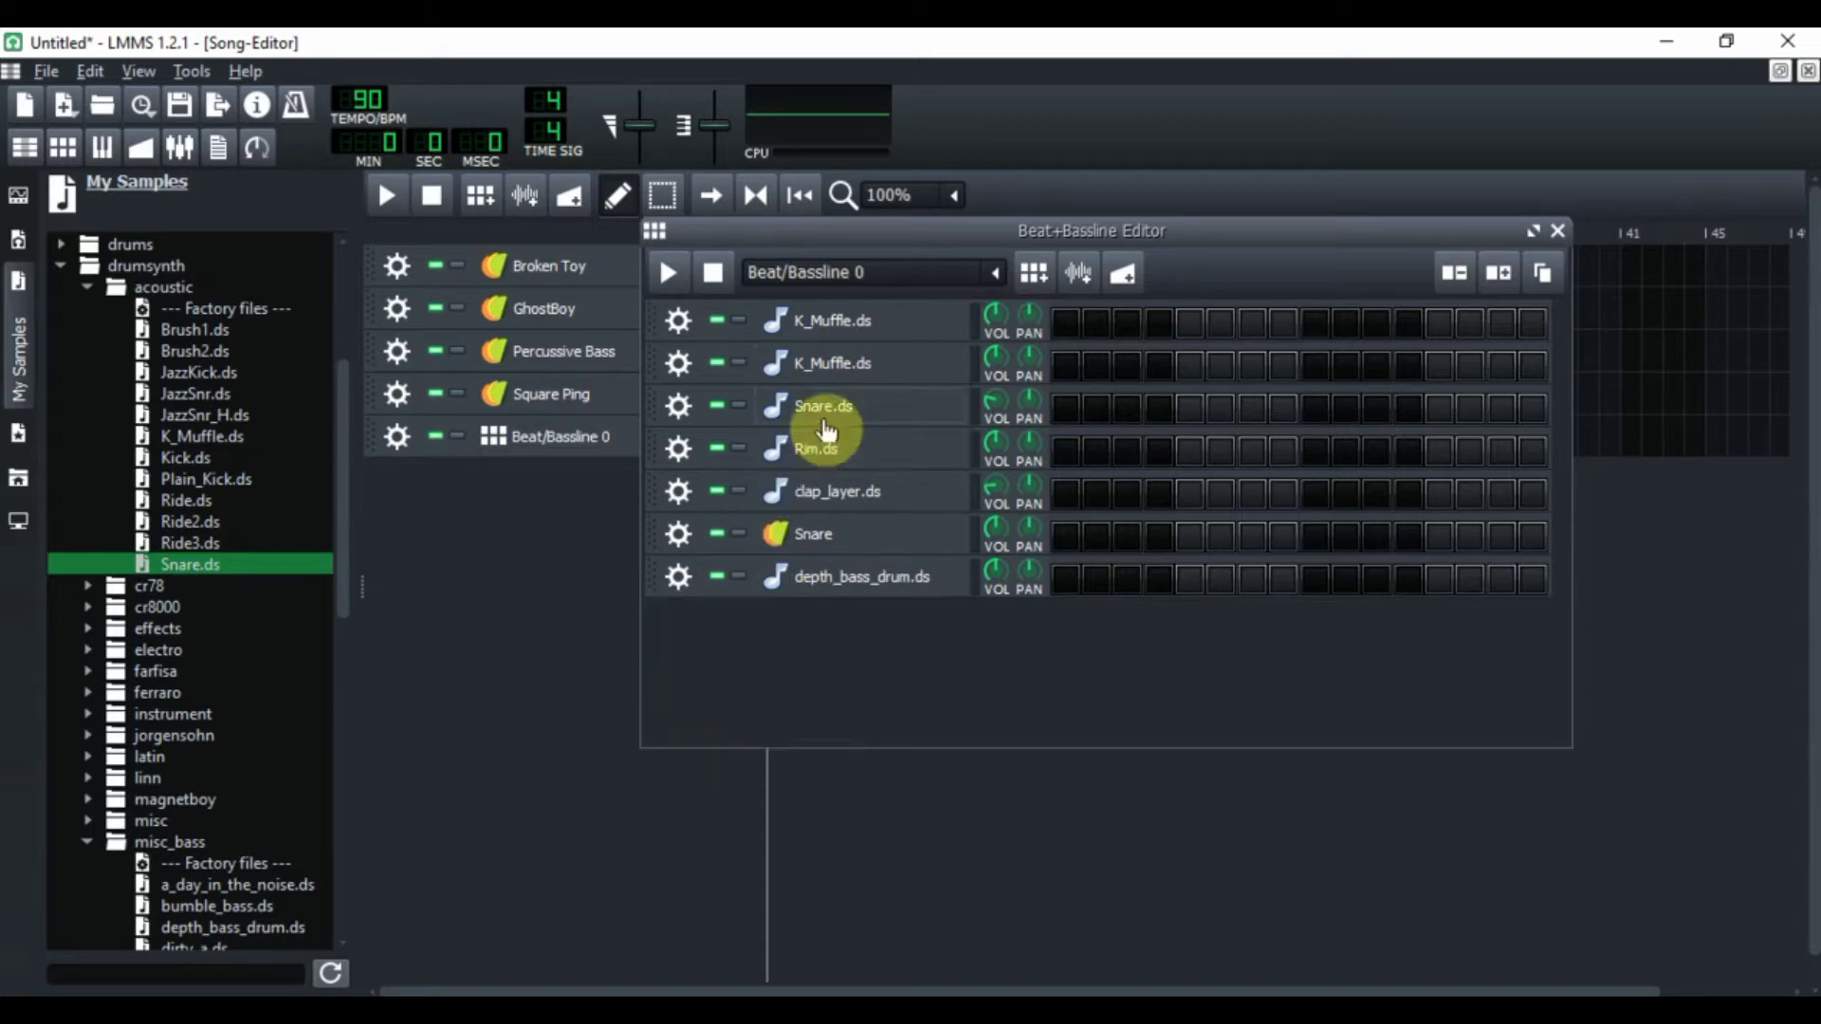
Step: Audition Rim.ds from the cr78 and cr8000 drumsynth samples and check which sample file the Rim.ds track uses
left_click(184, 586)
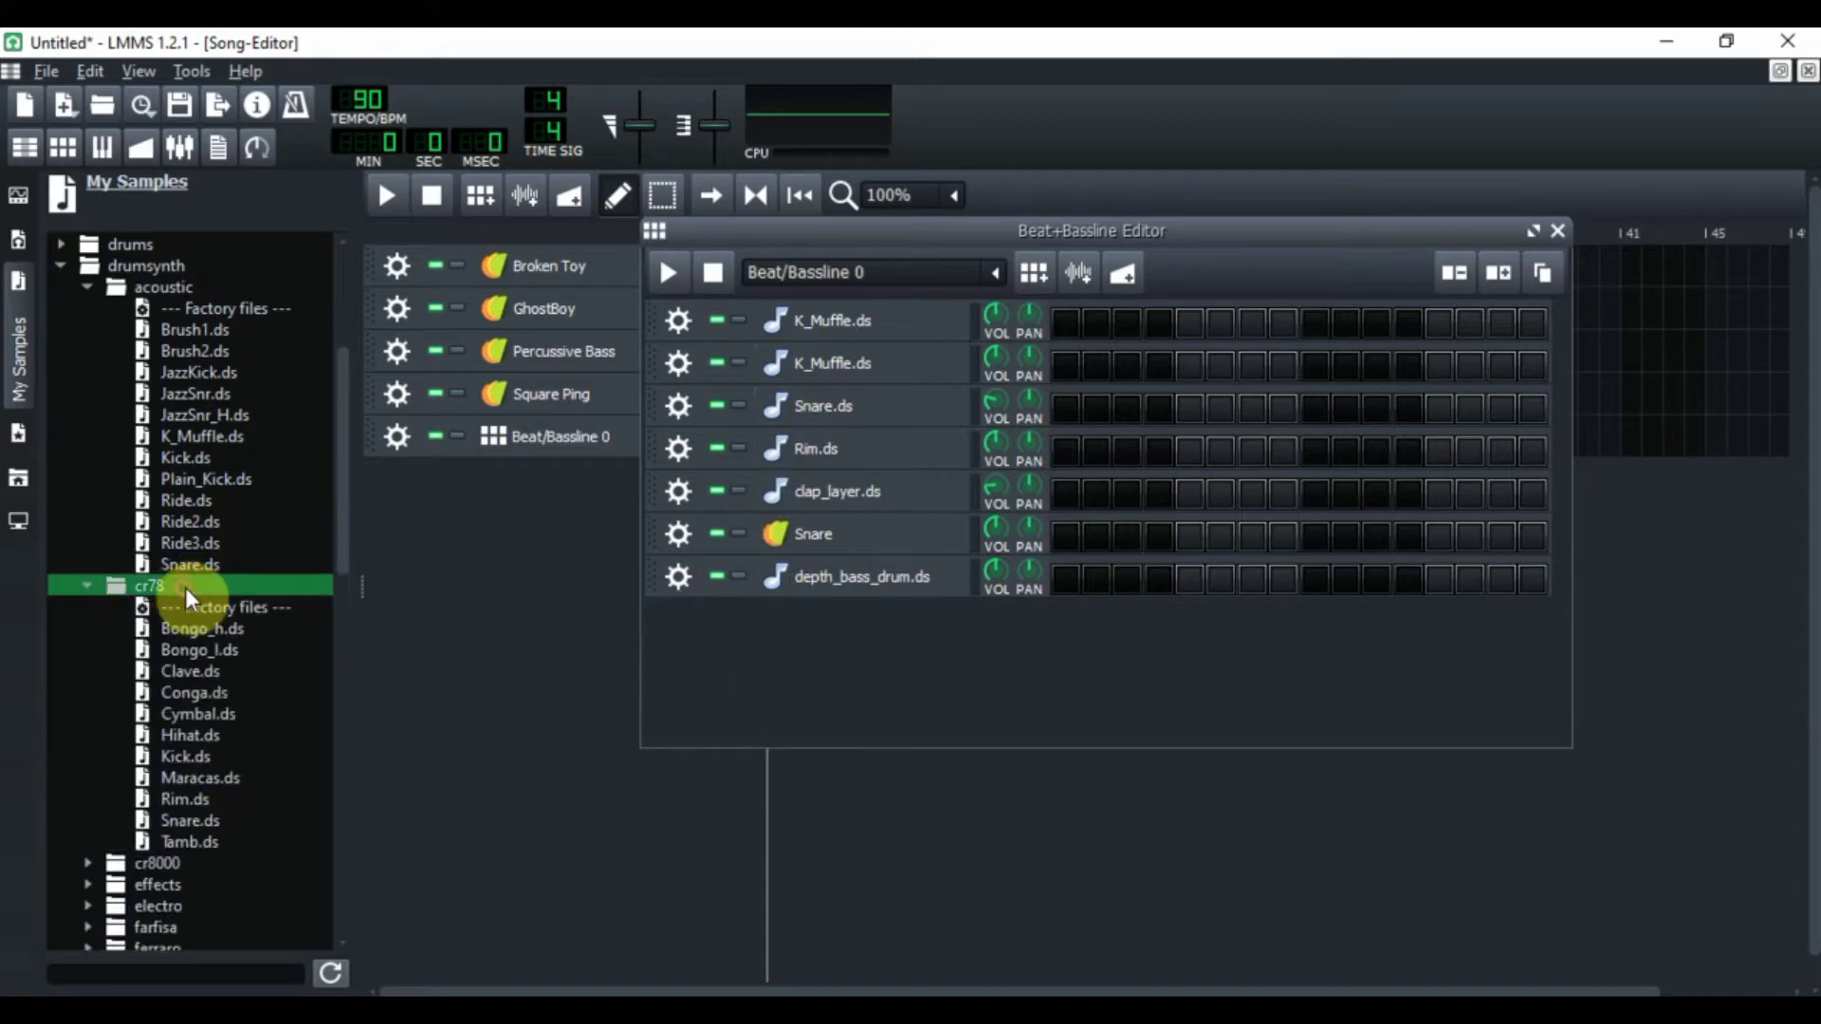
left_click(199, 806)
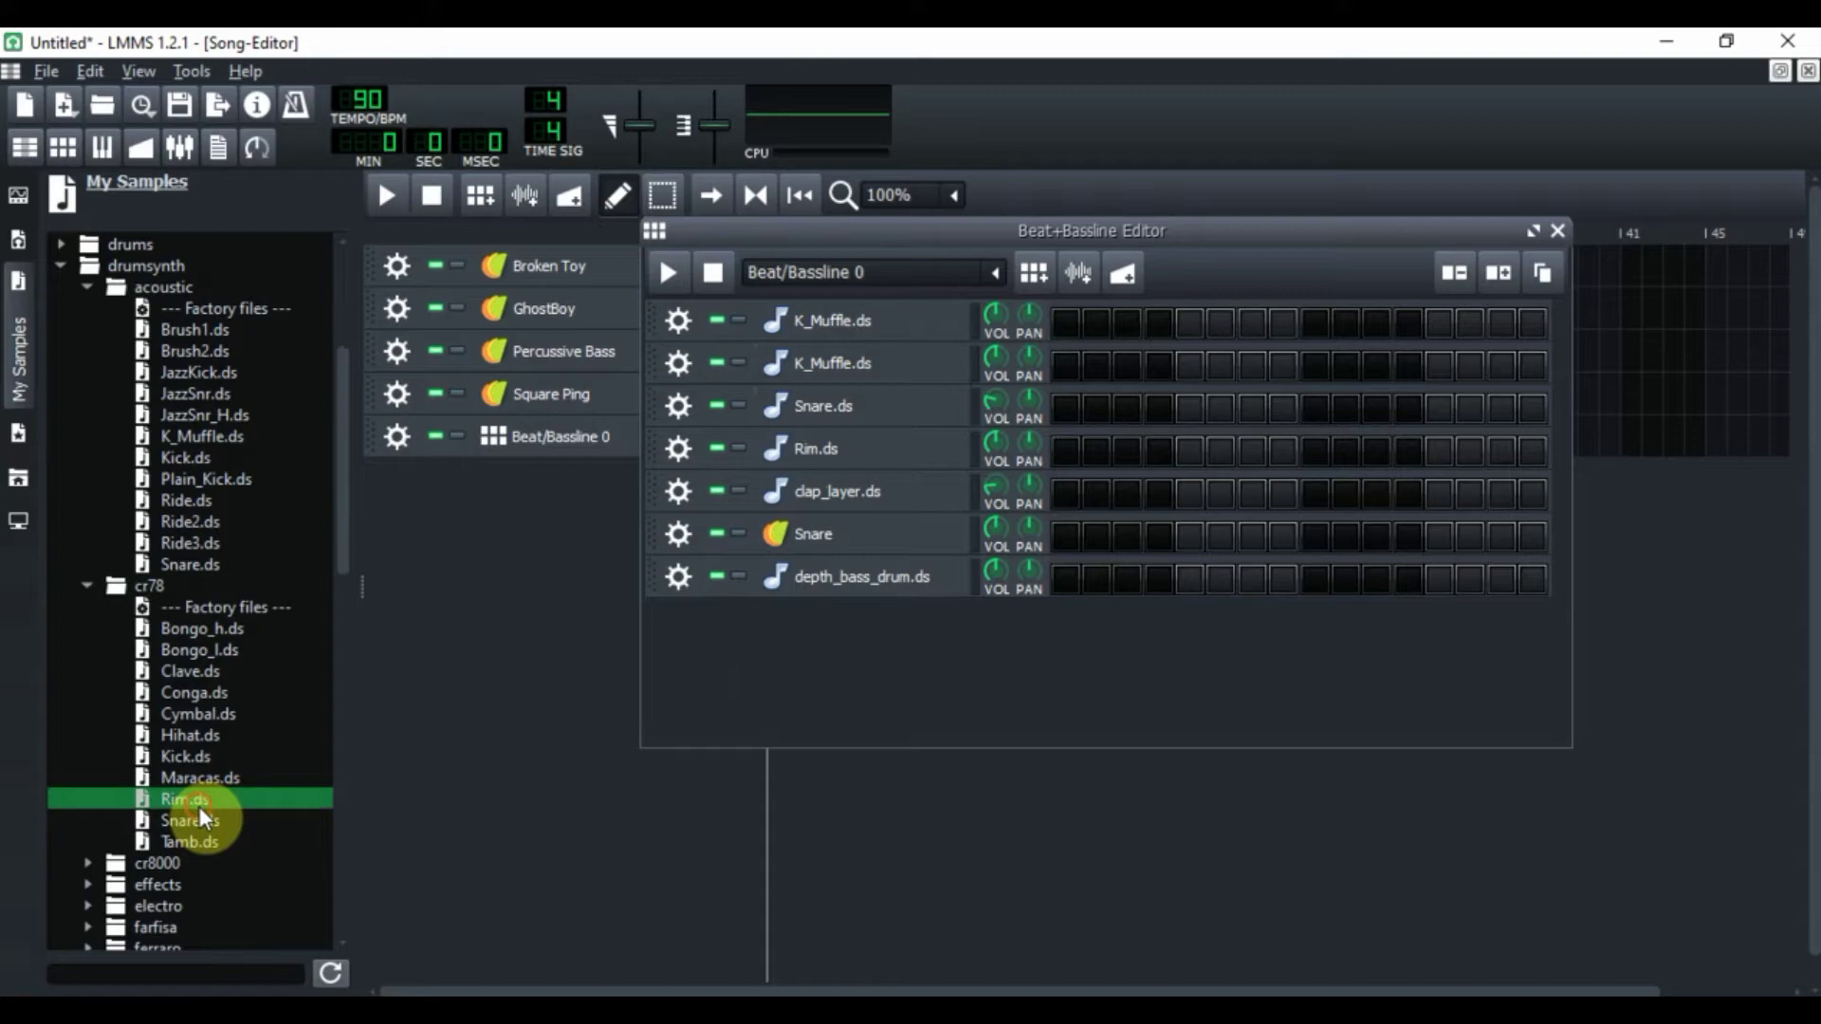
left_click(150, 583)
left_click(150, 583)
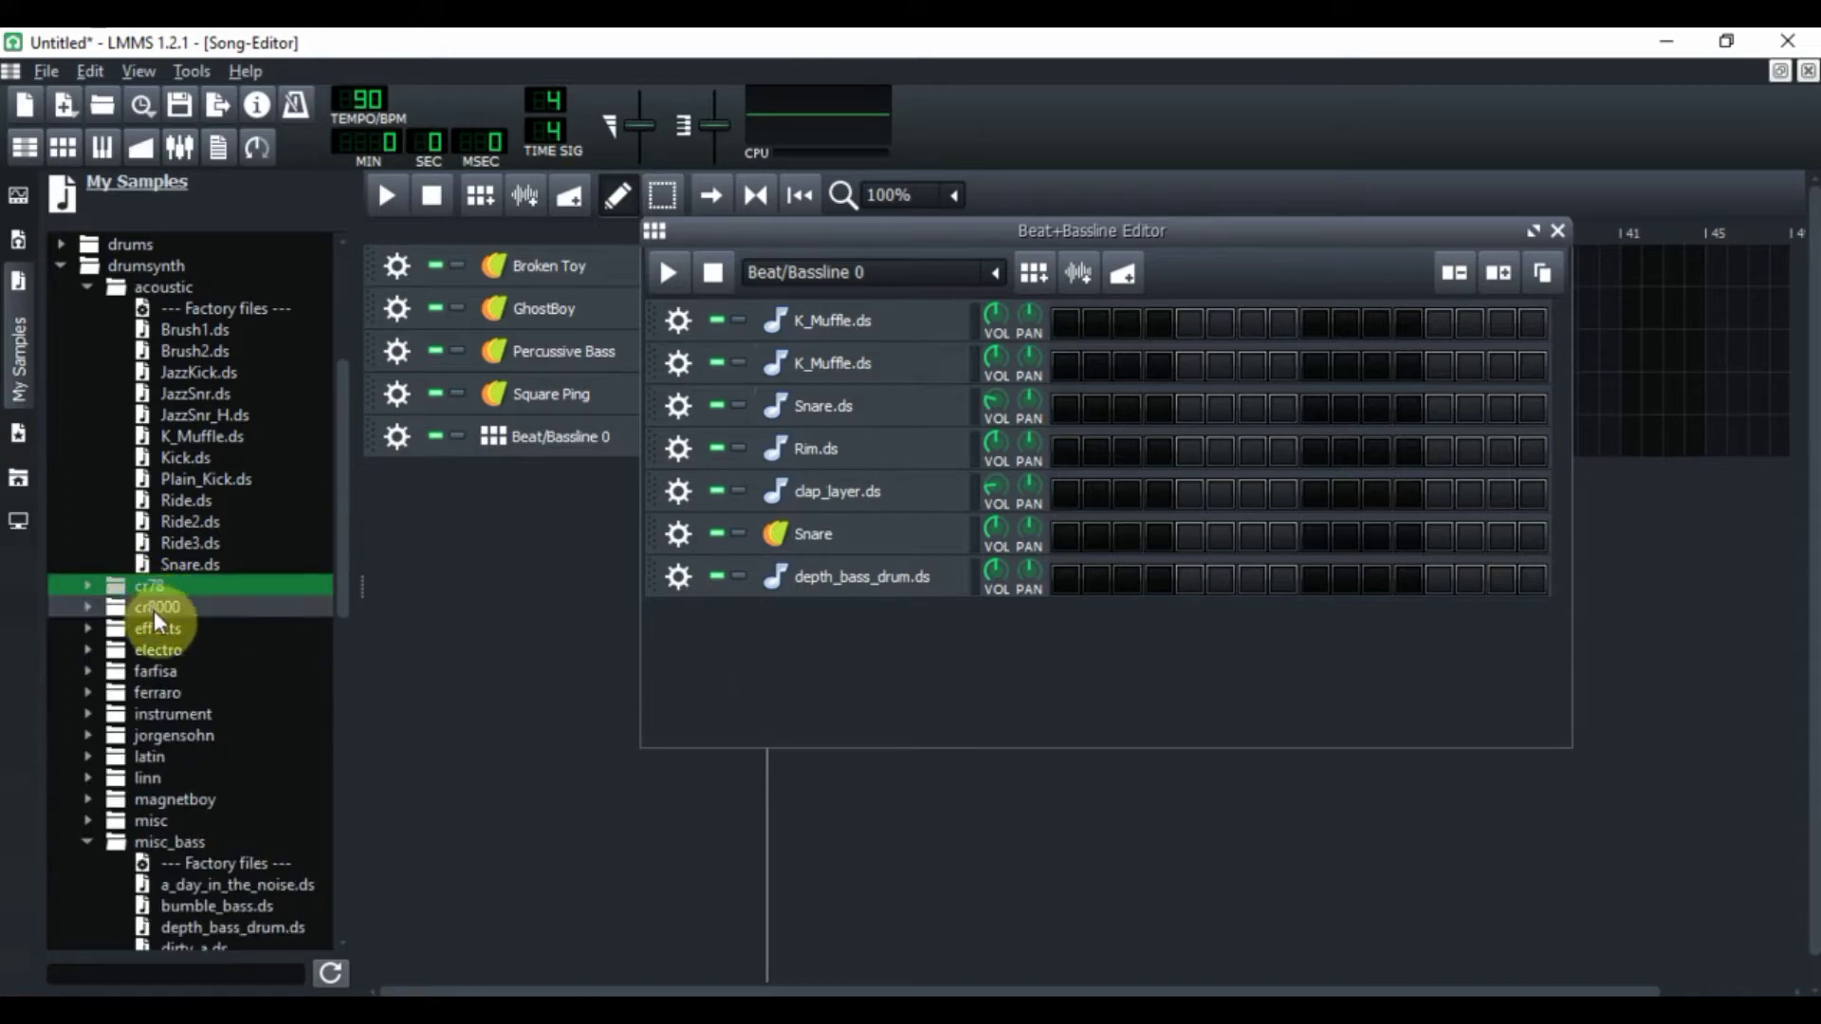
left_click(154, 610)
left_click(182, 840)
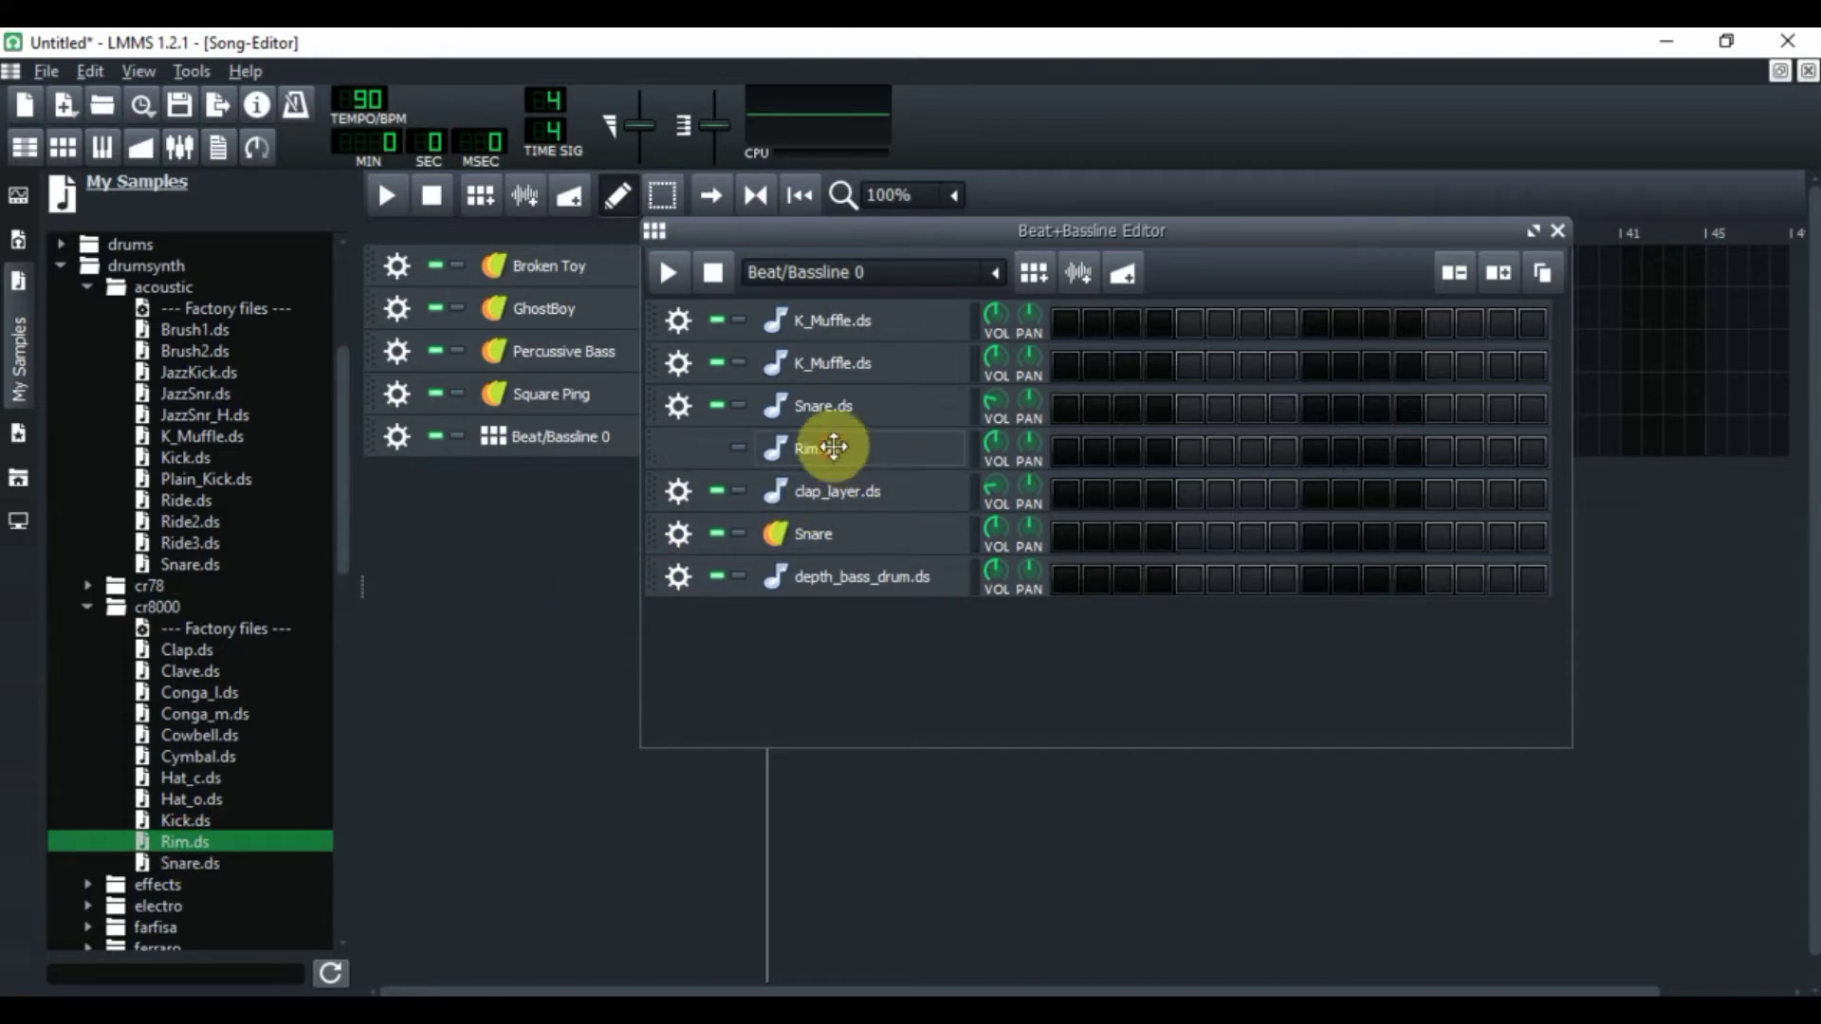
left_click(835, 449)
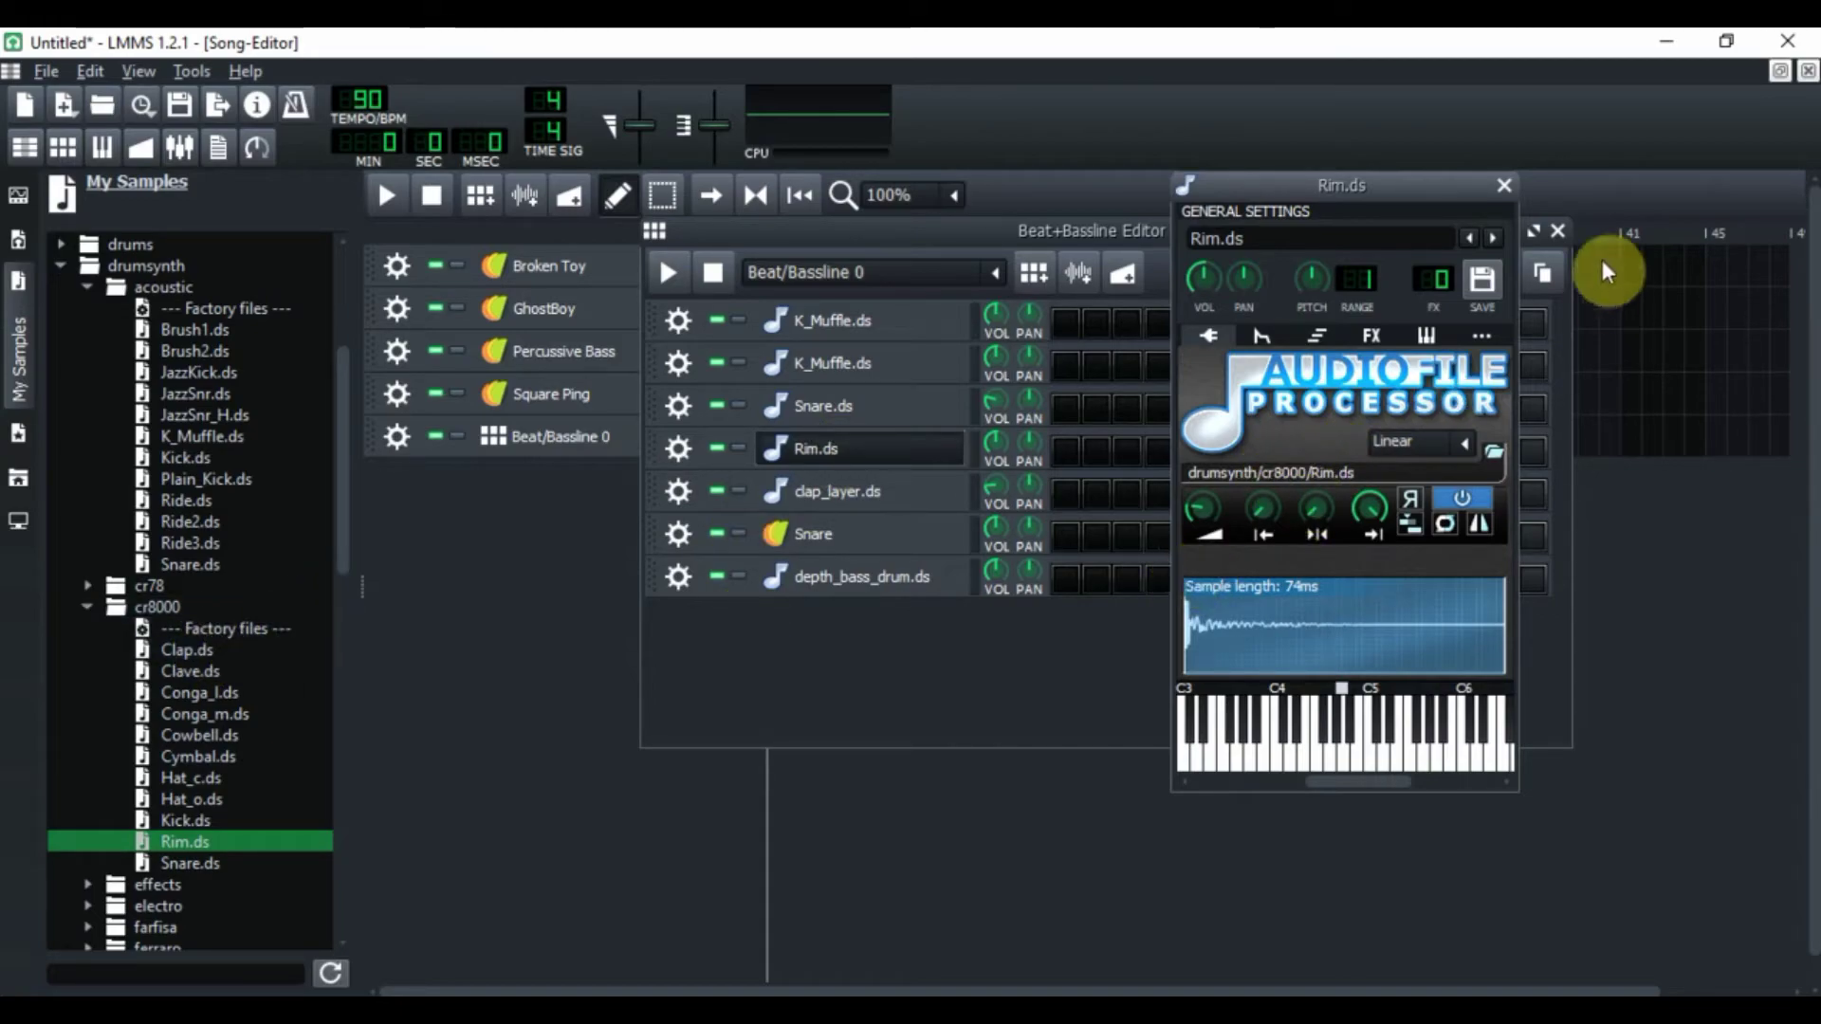
left_click(1503, 185)
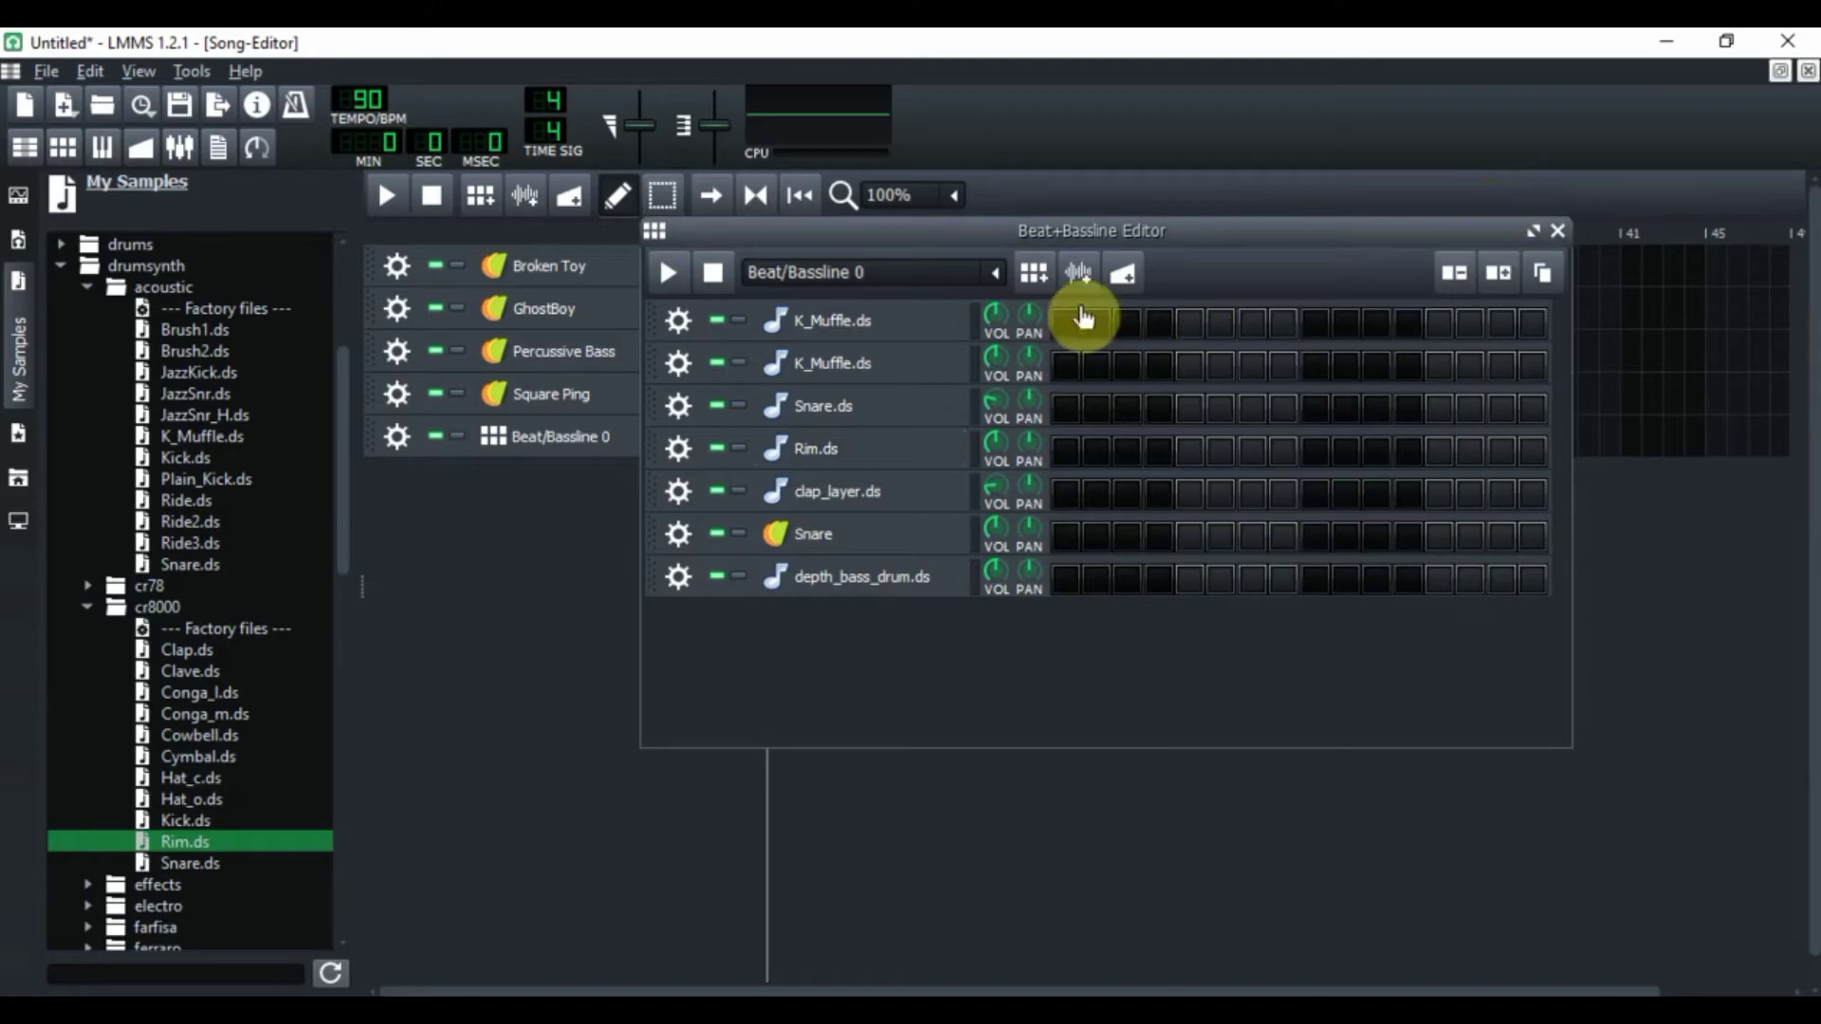
Step: Add steps to the patterns of all seven tracks in Beat/Bassline 0 so each has 32 steps
right_click(1066, 328)
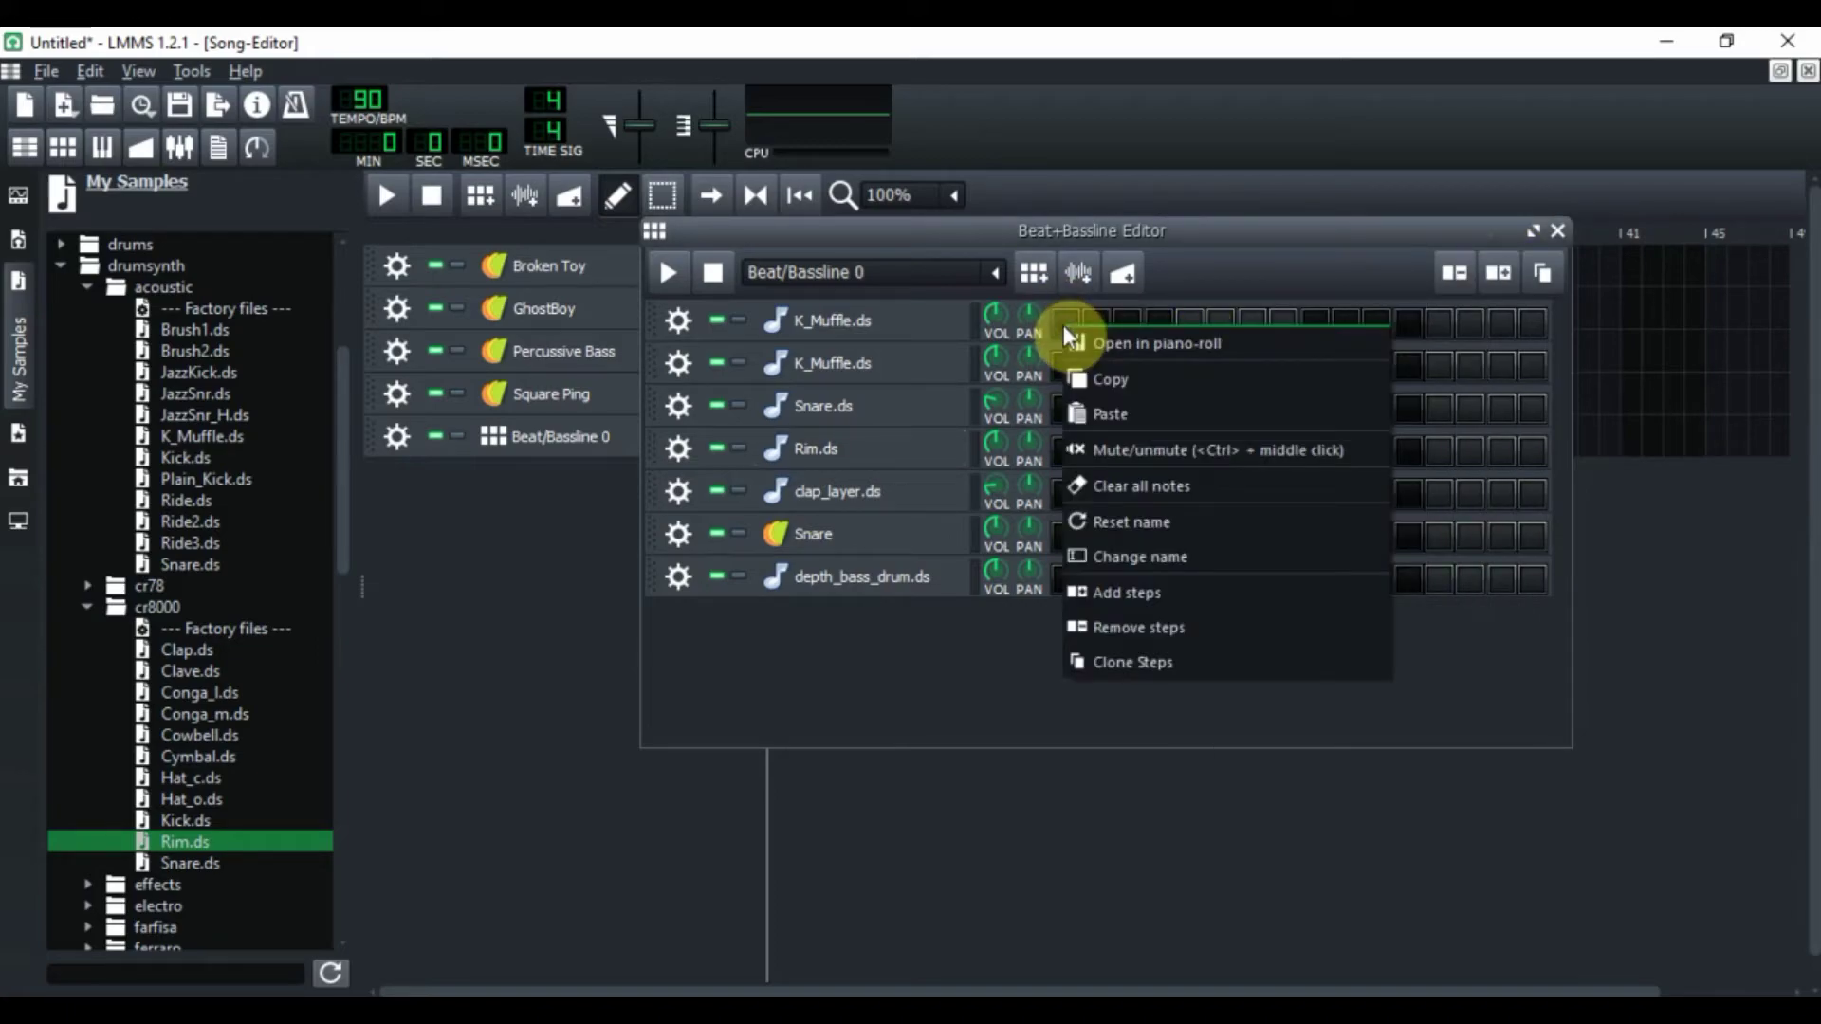
left_click(1100, 588)
right_click(1068, 375)
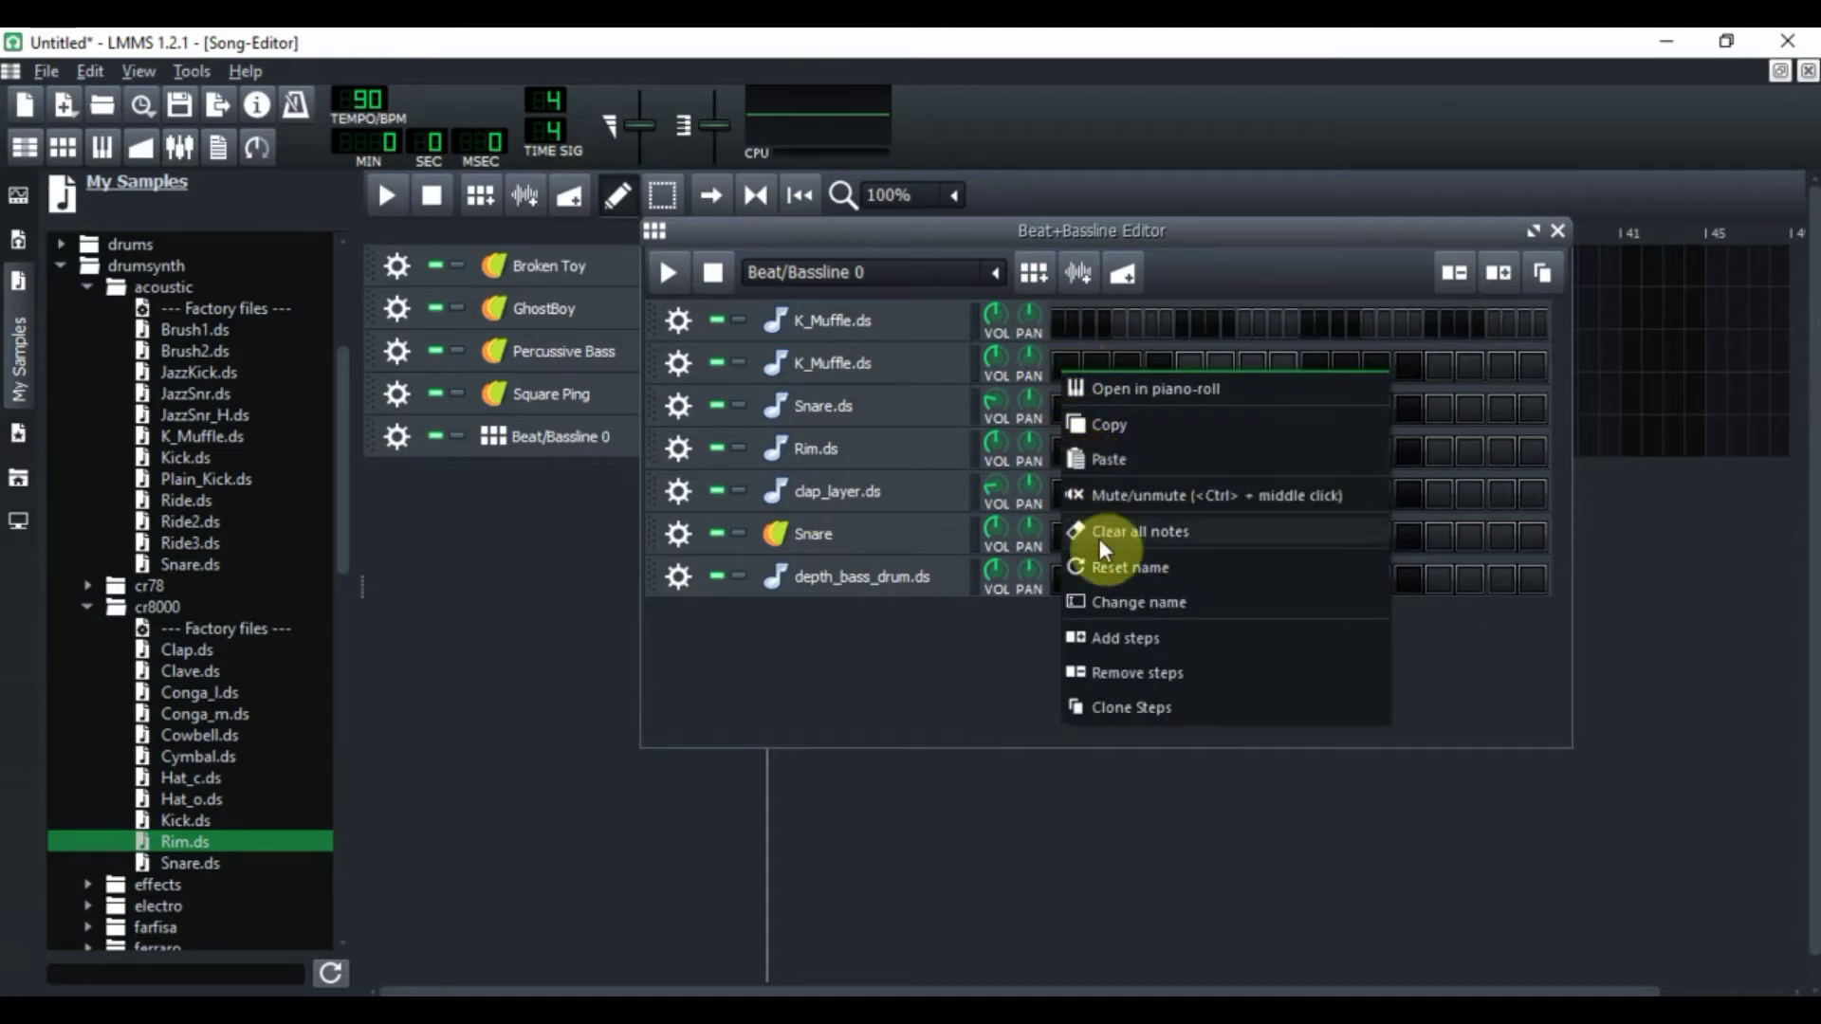
left_click(1103, 635)
right_click(1063, 410)
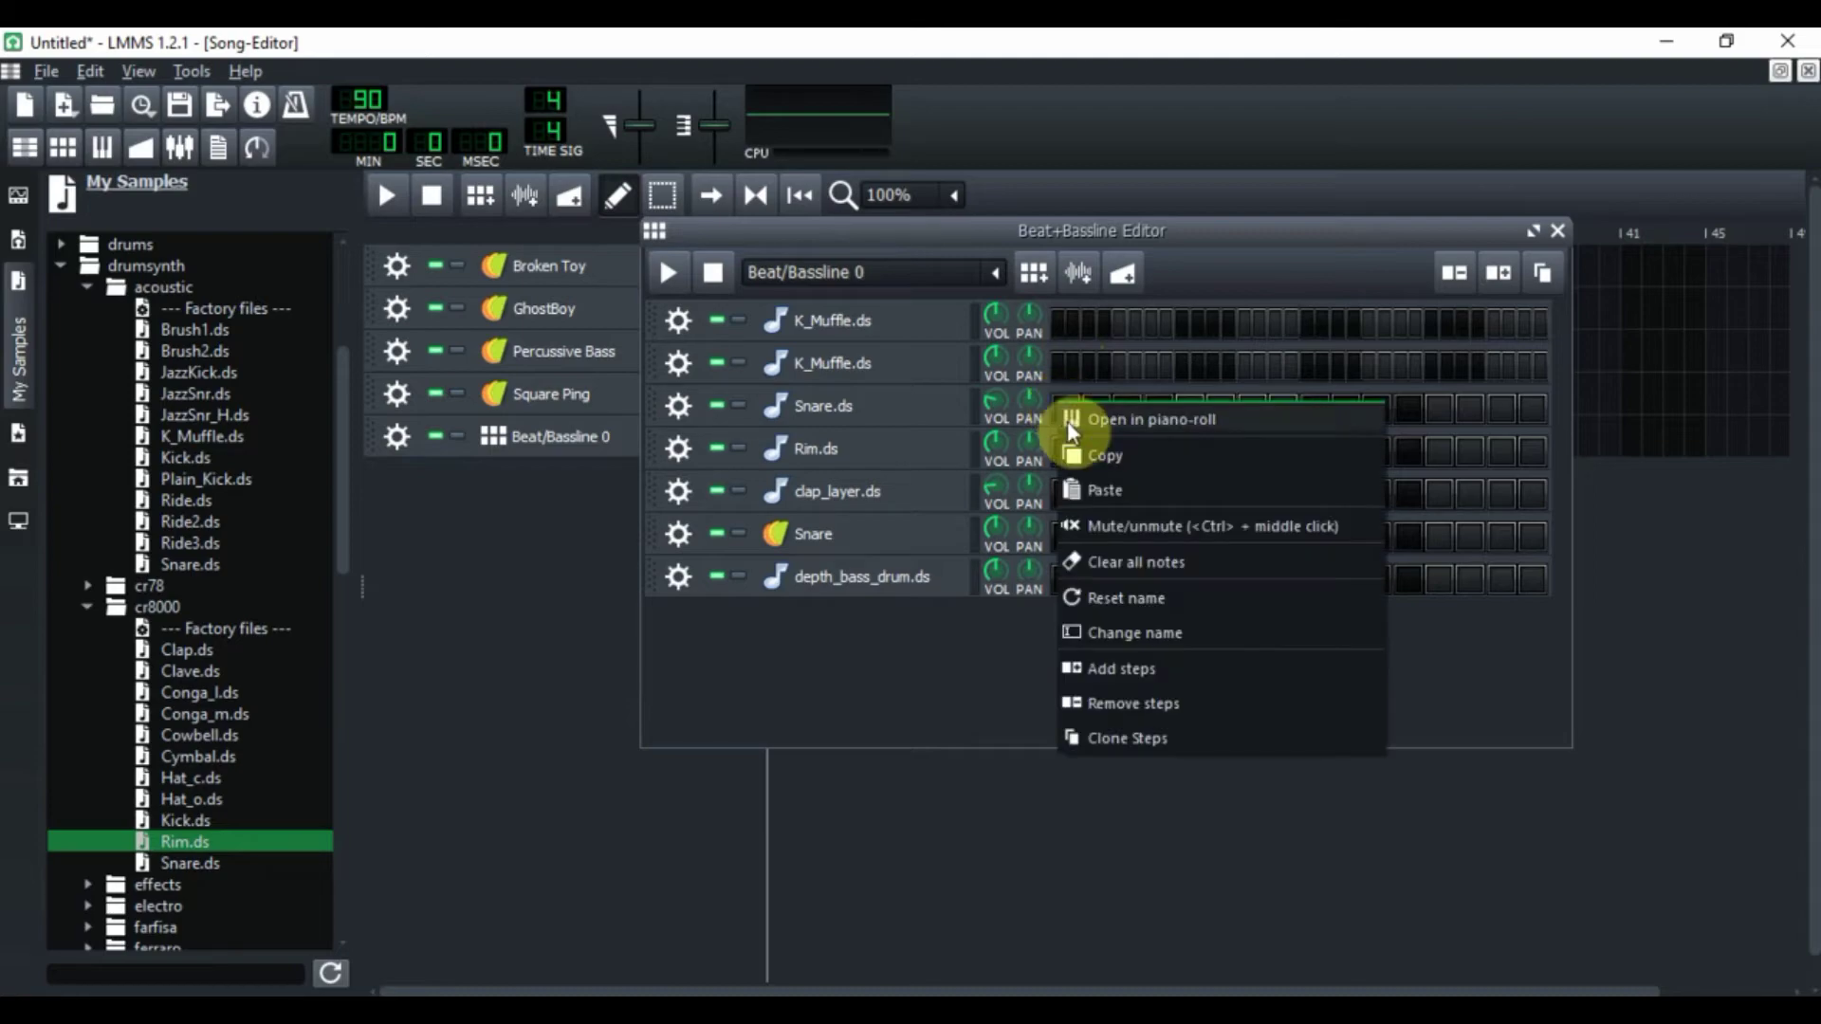
left_click(1095, 672)
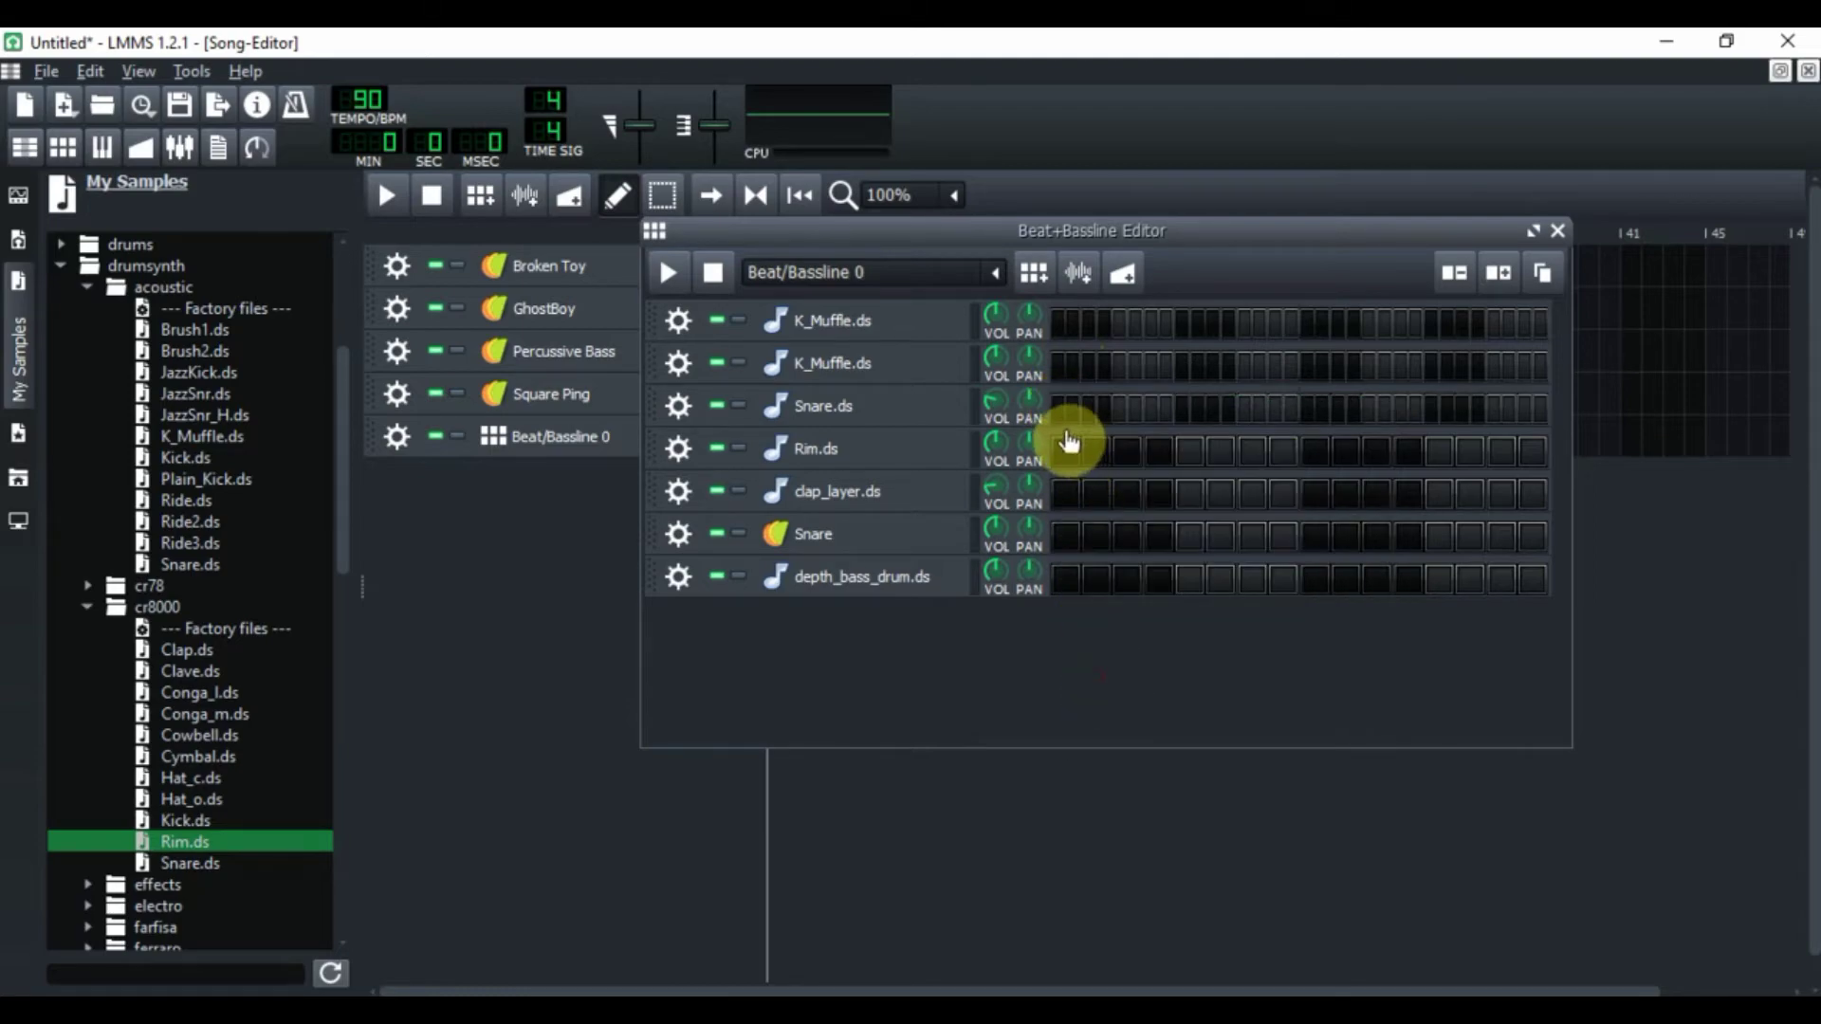
right_click(1063, 455)
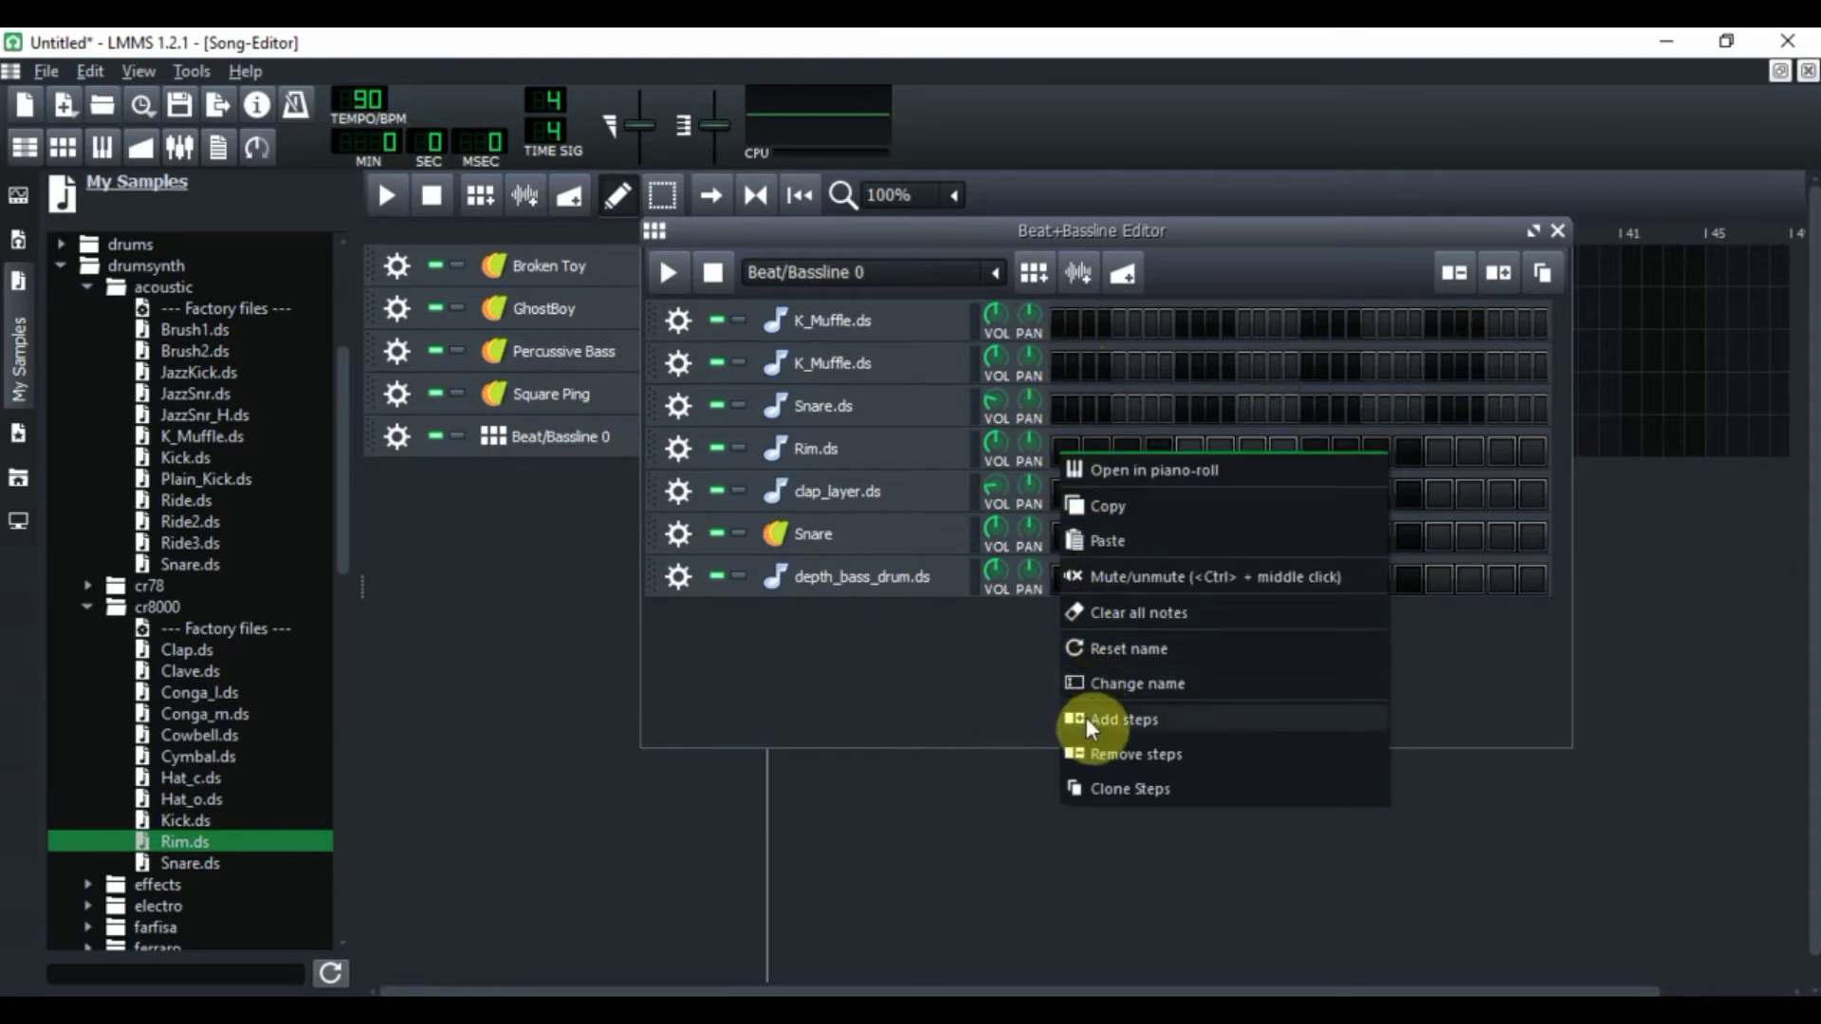
left_click(1085, 716)
right_click(1069, 506)
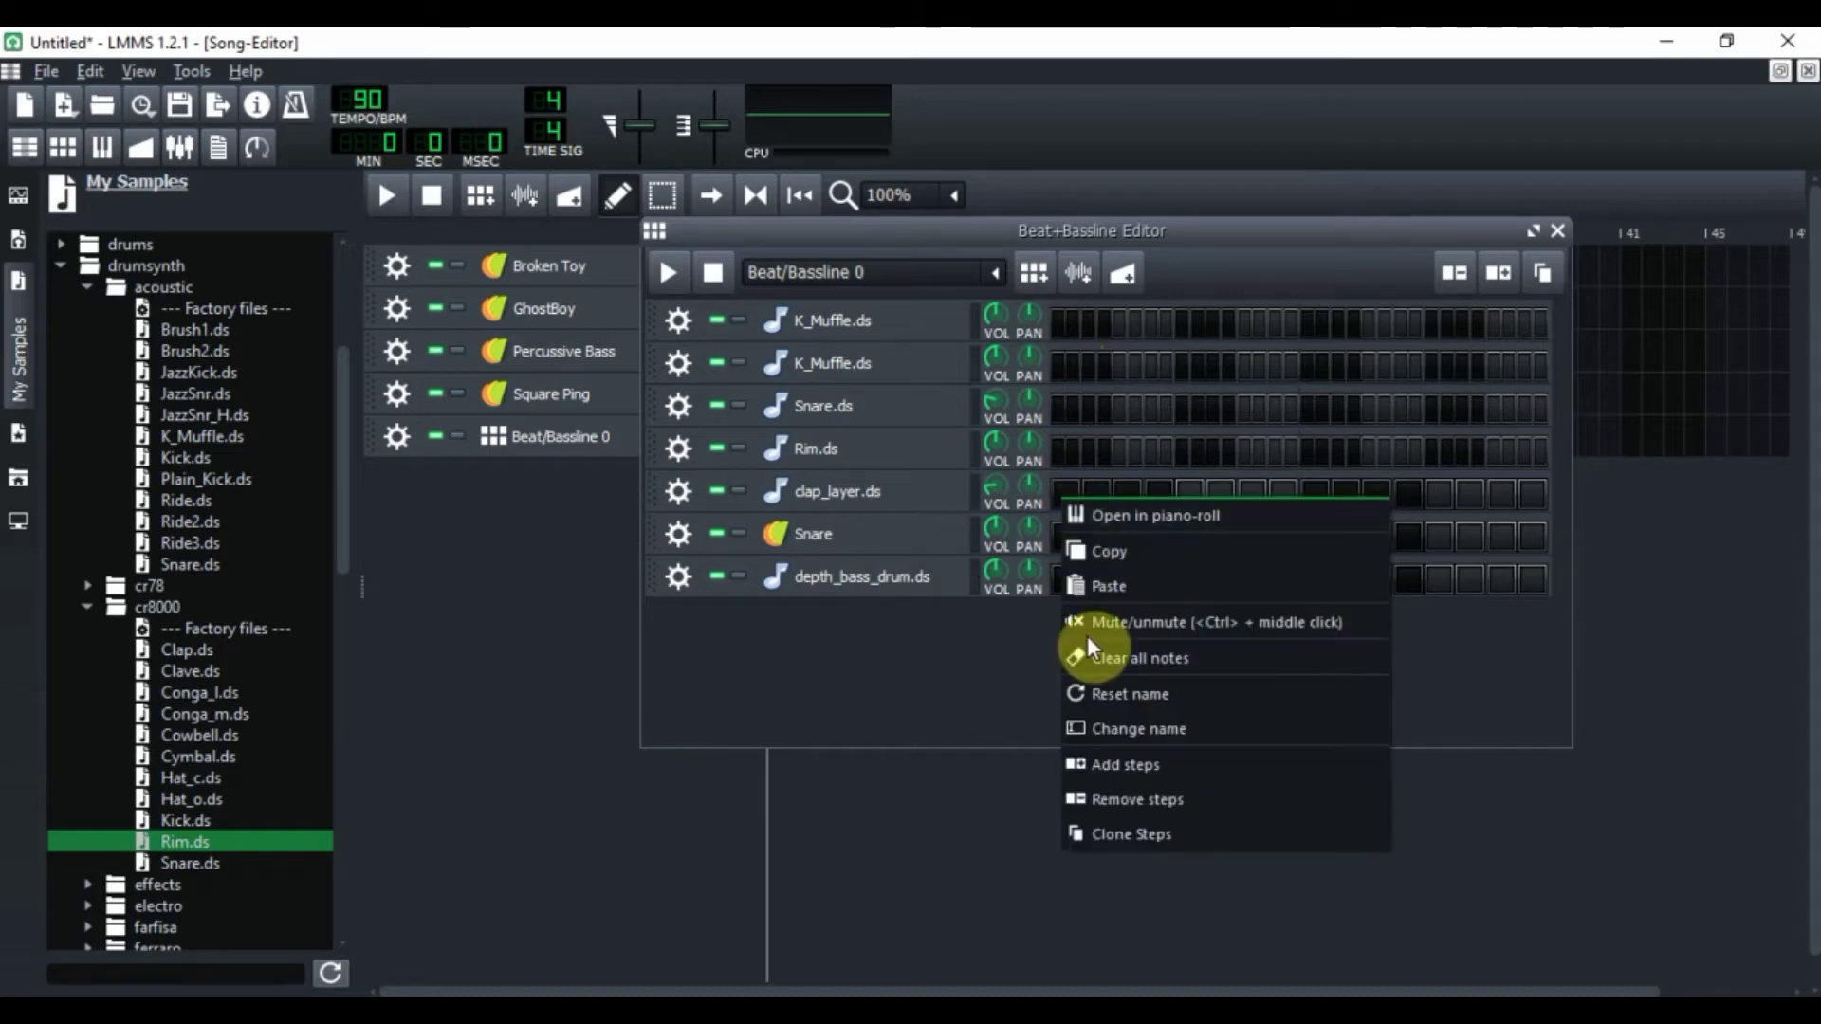
left_click(1097, 756)
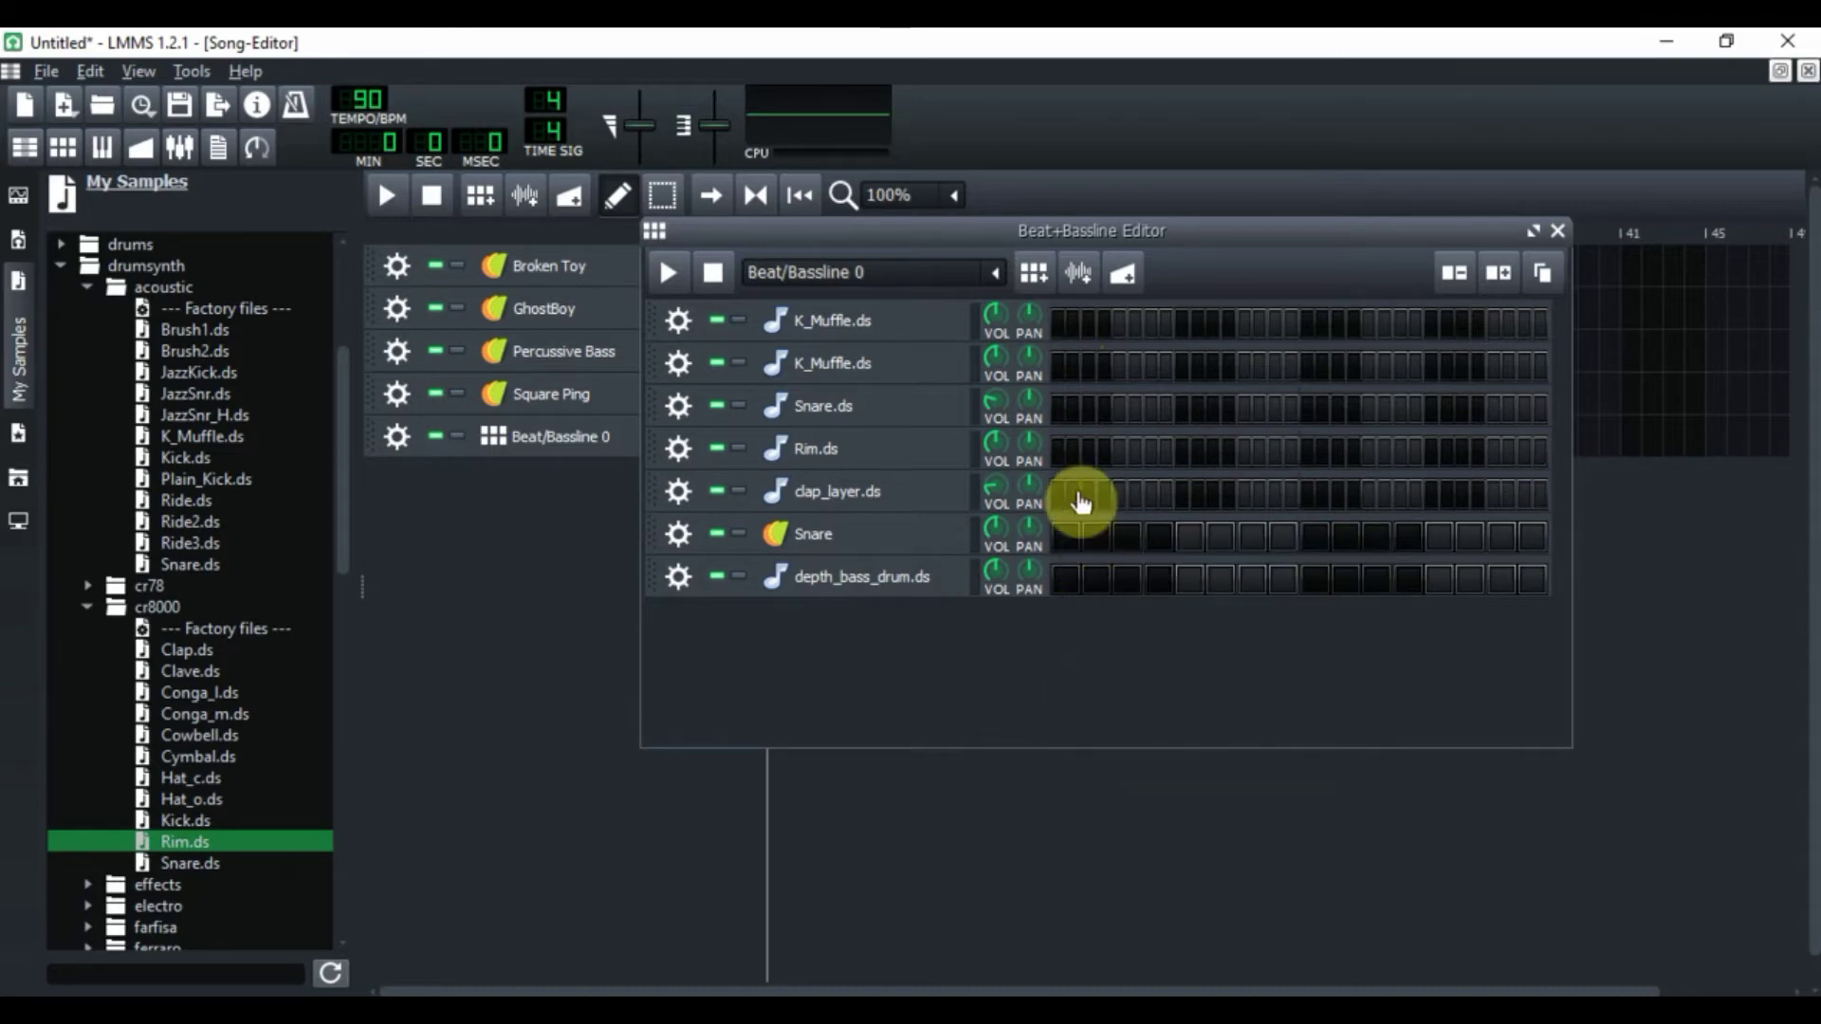
right_click(1060, 538)
left_click(1096, 802)
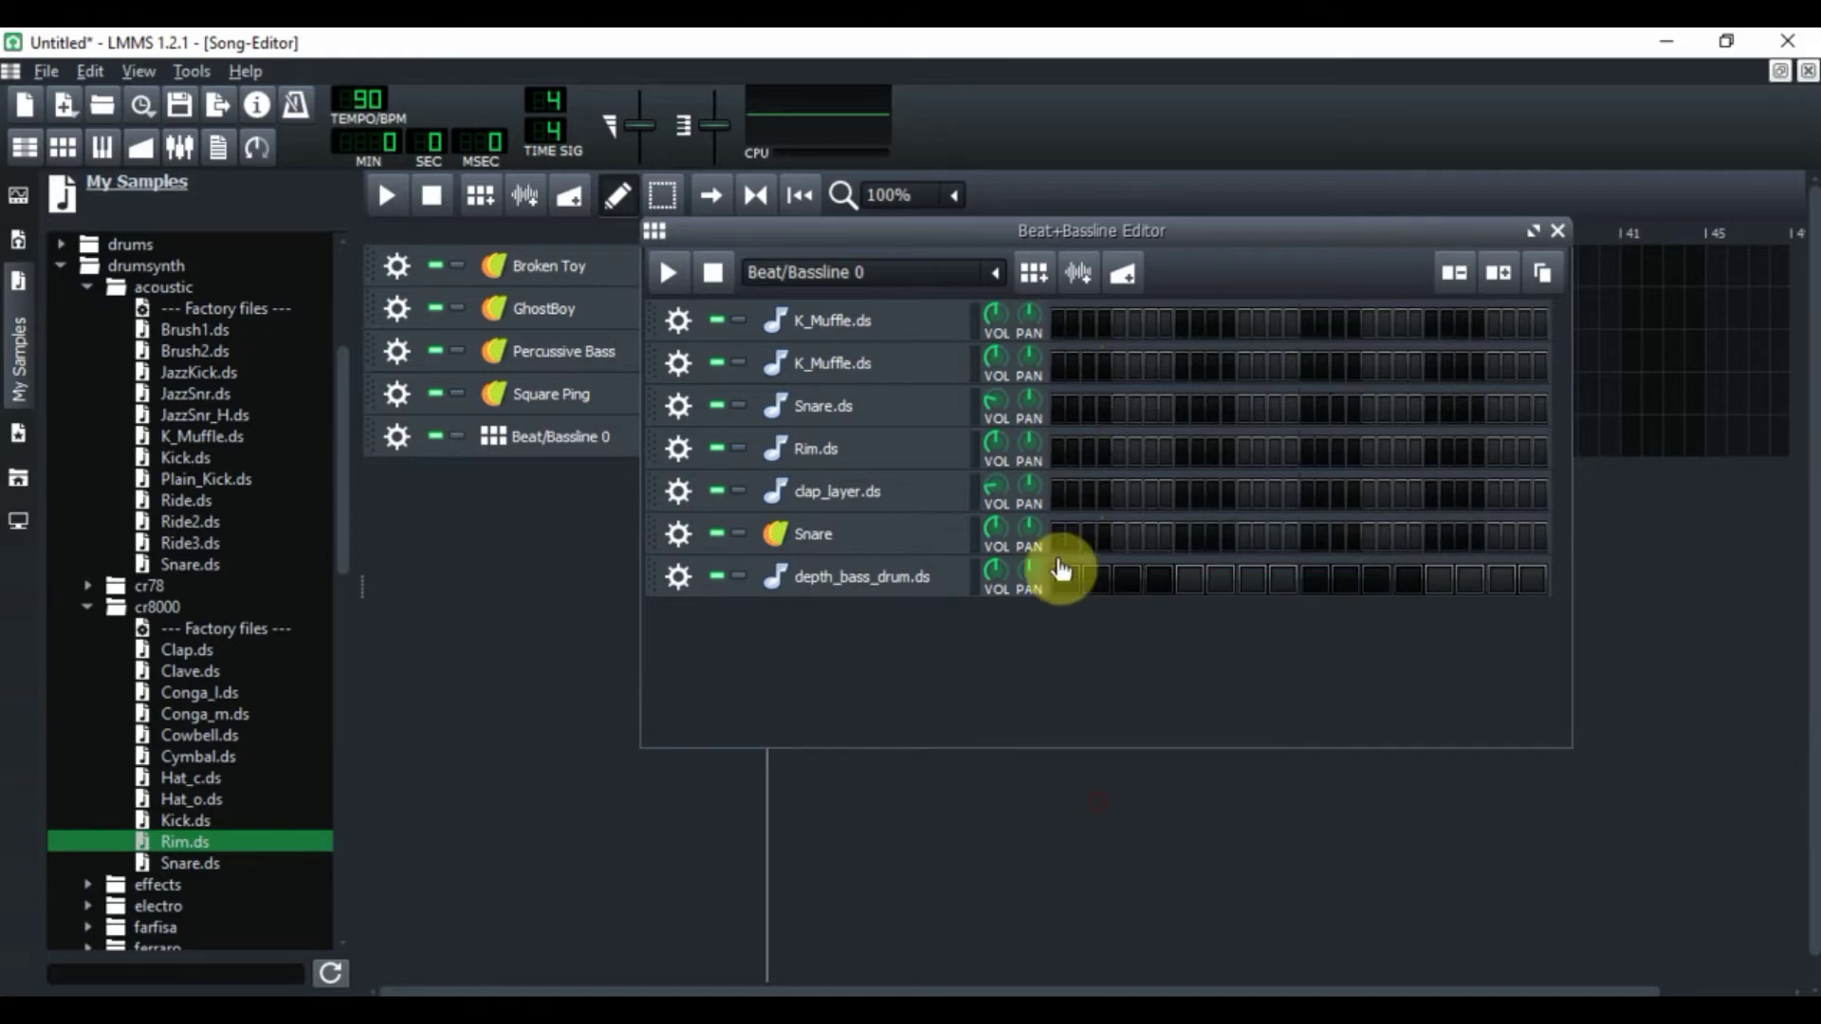
right_click(1059, 588)
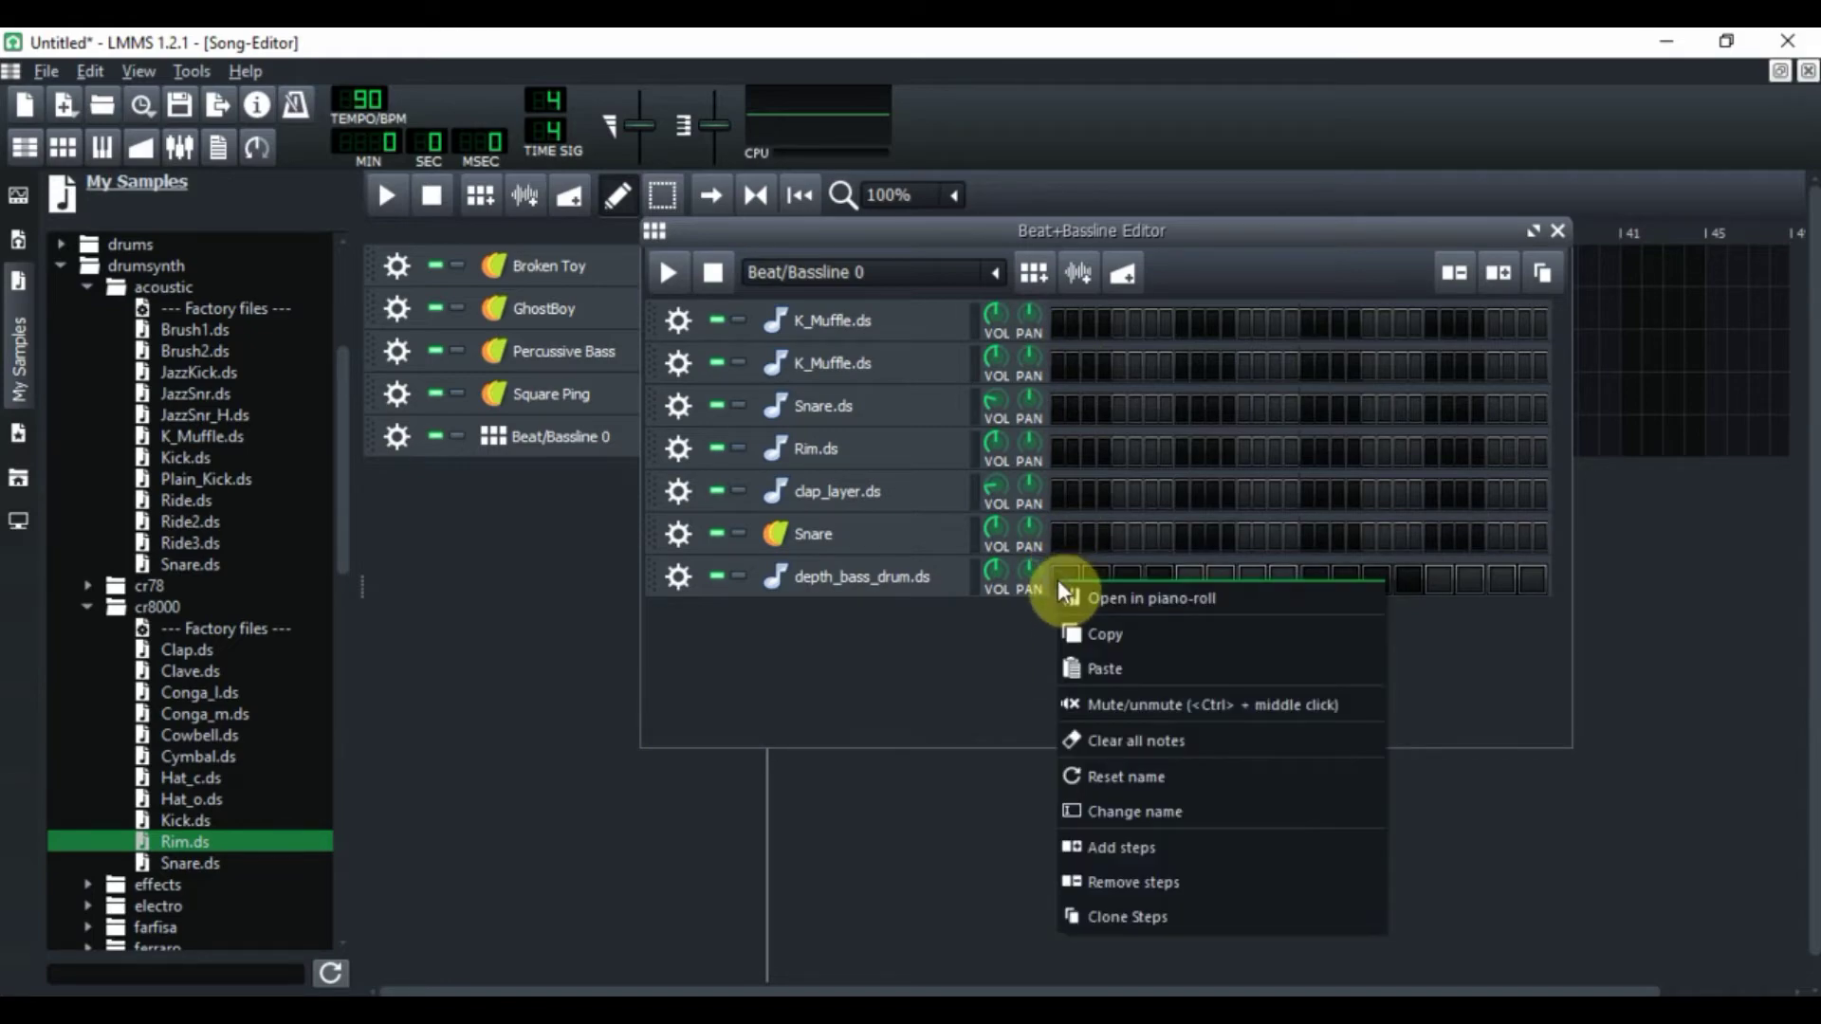
left_click(1096, 845)
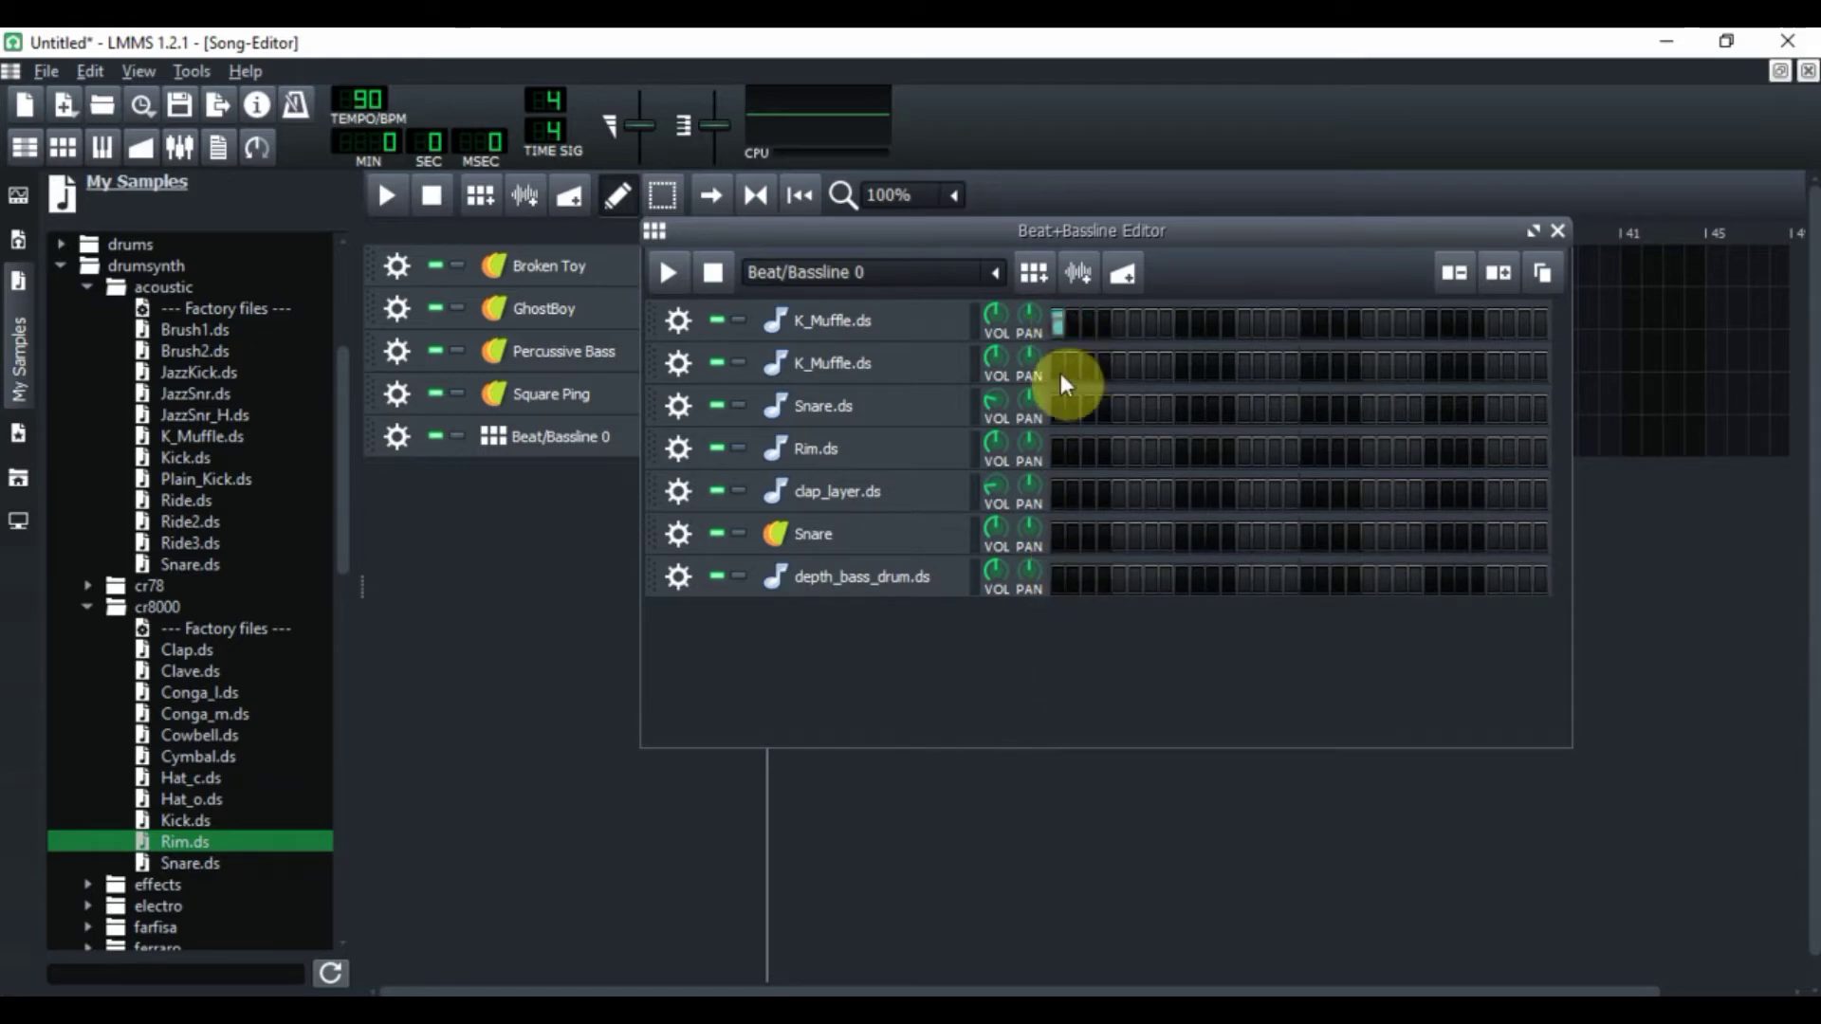
Step: Place hits on steps 1 and 5 of both K_Muffle.ds tracks, keeping the Beat/Bassline 0 pattern open
left_click(1059, 371)
left_click(1119, 370)
left_click(1121, 330)
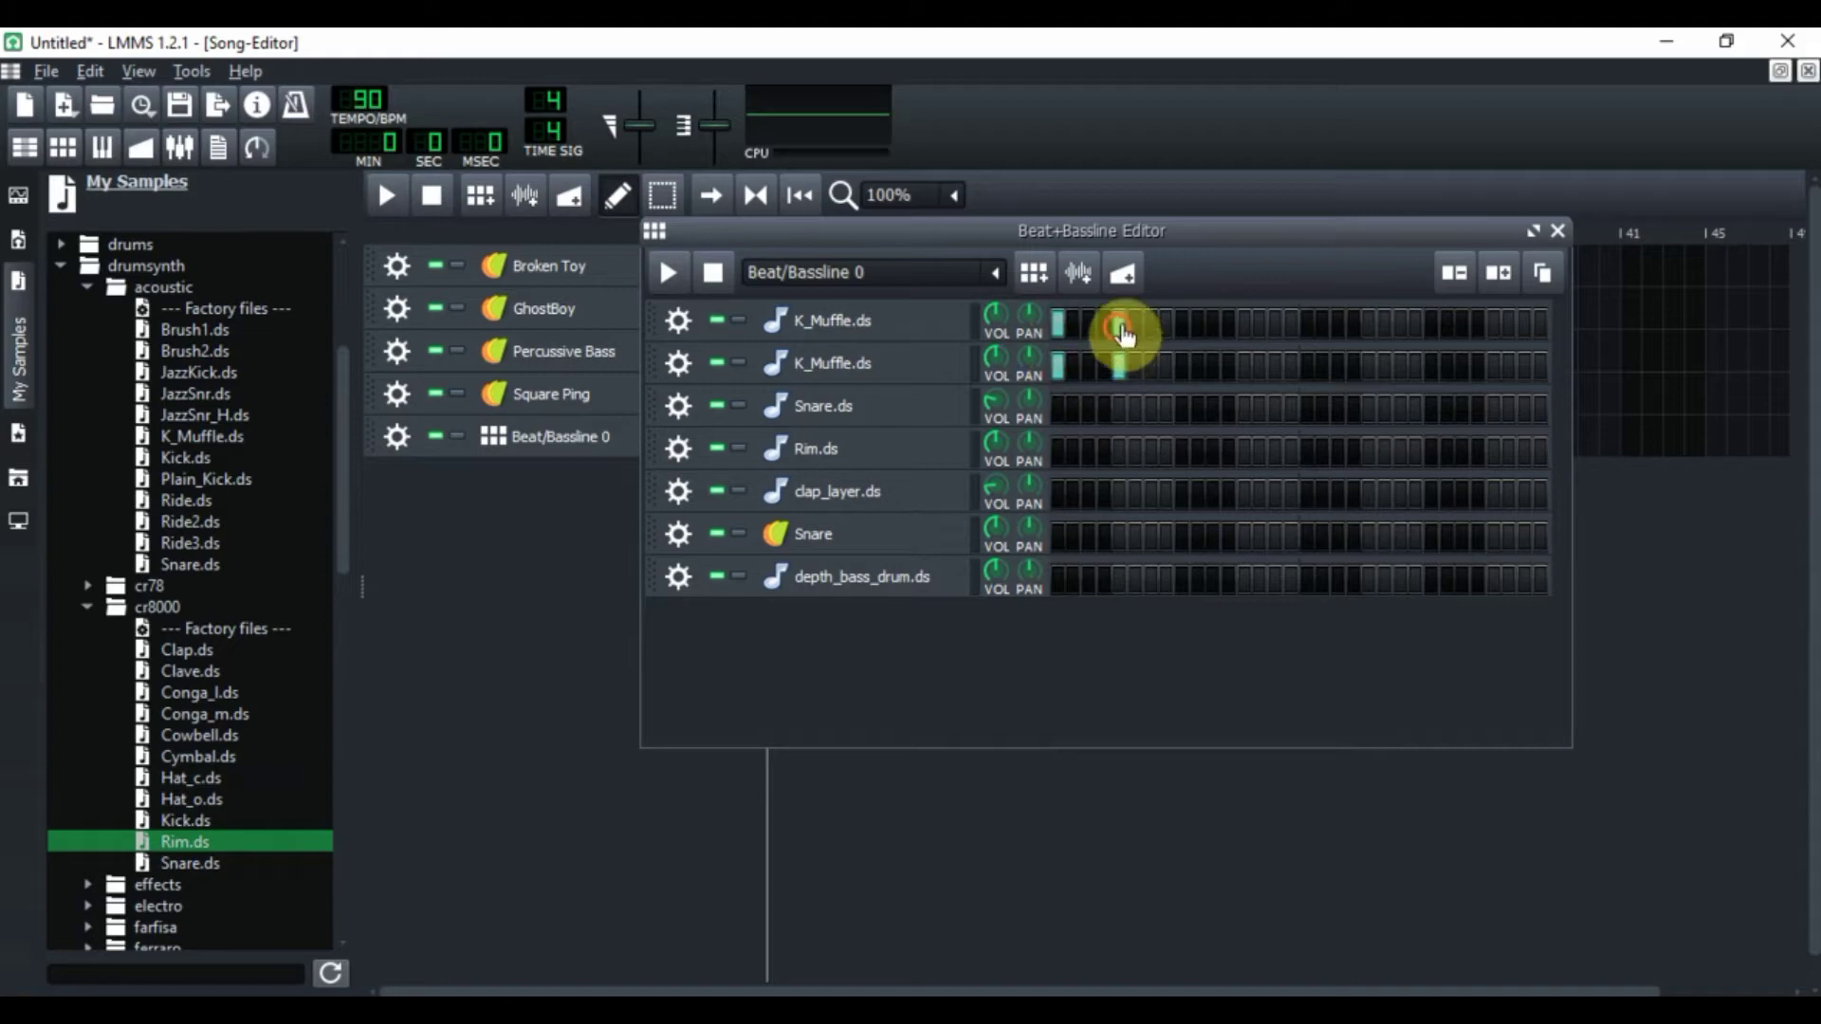
left_click(1560, 229)
double_click(776, 428)
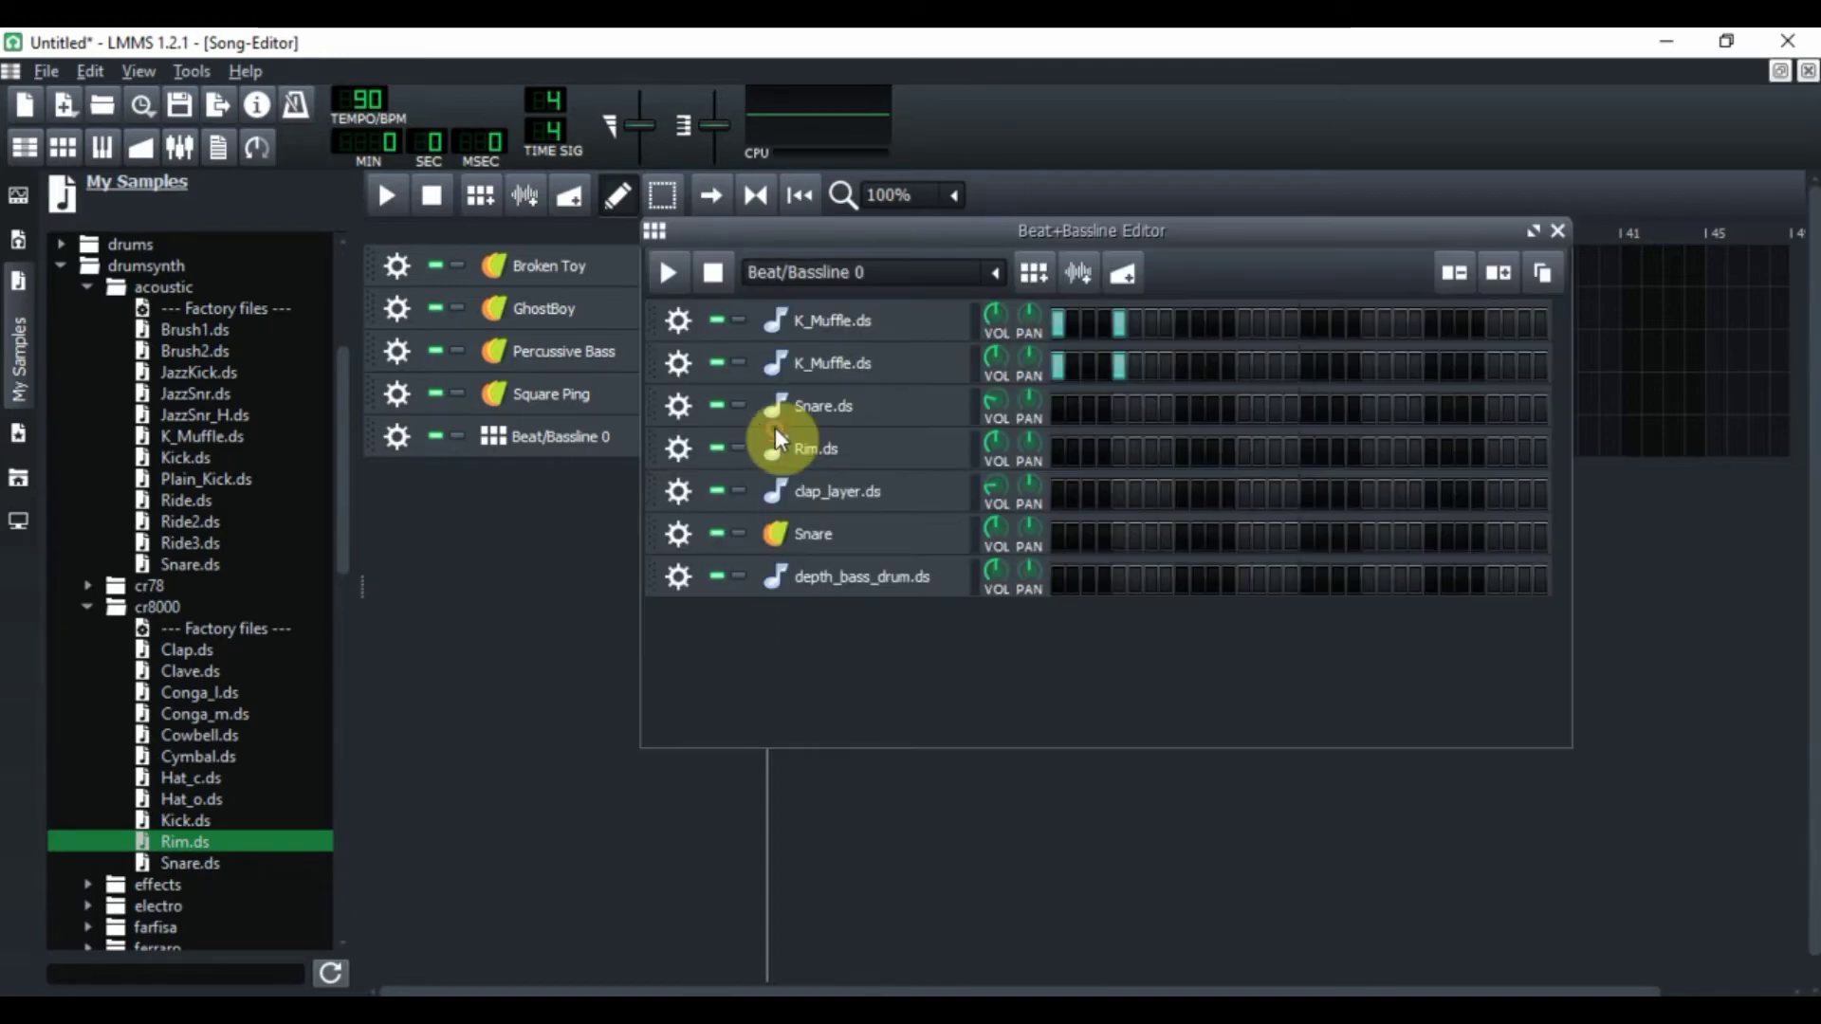
Step: Continue the kick on every fourth step in both K_Muffle.ds tracks, placing hits on steps 9, 13, 17, 21, 25 and 29
left_click(1182, 366)
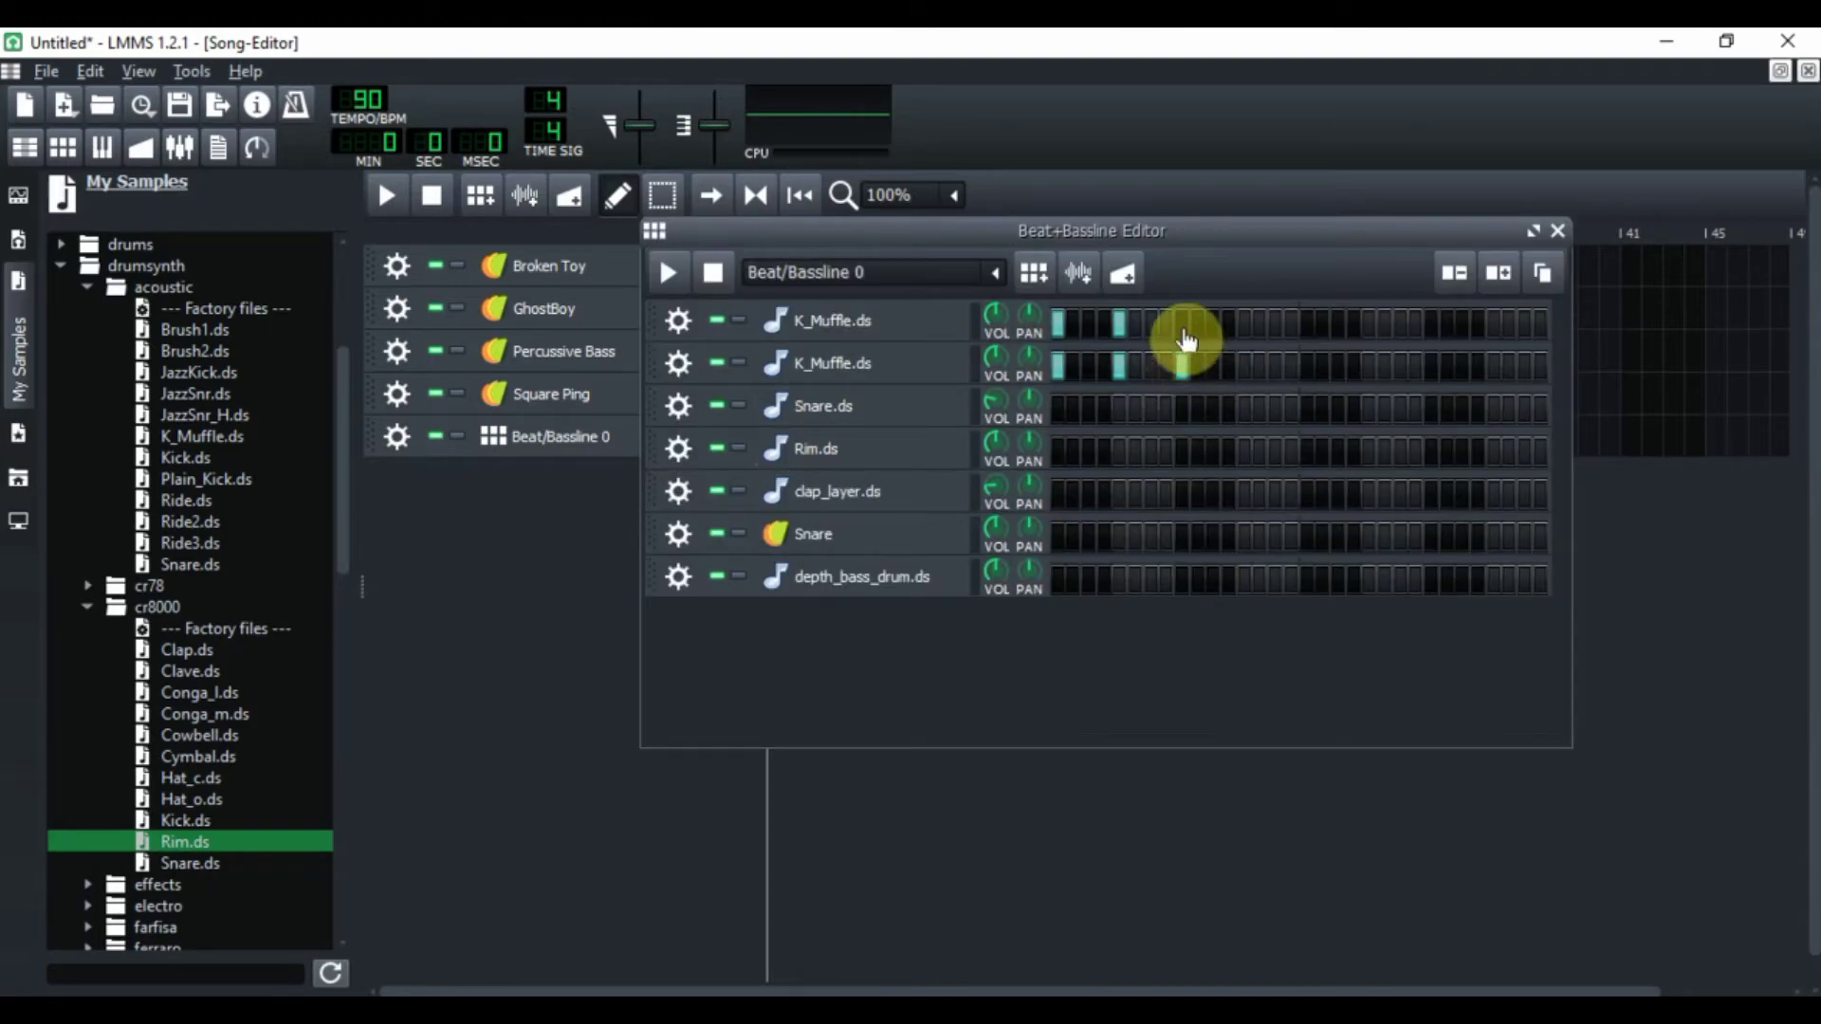
left_click(1183, 327)
left_click(1245, 325)
left_click(1239, 369)
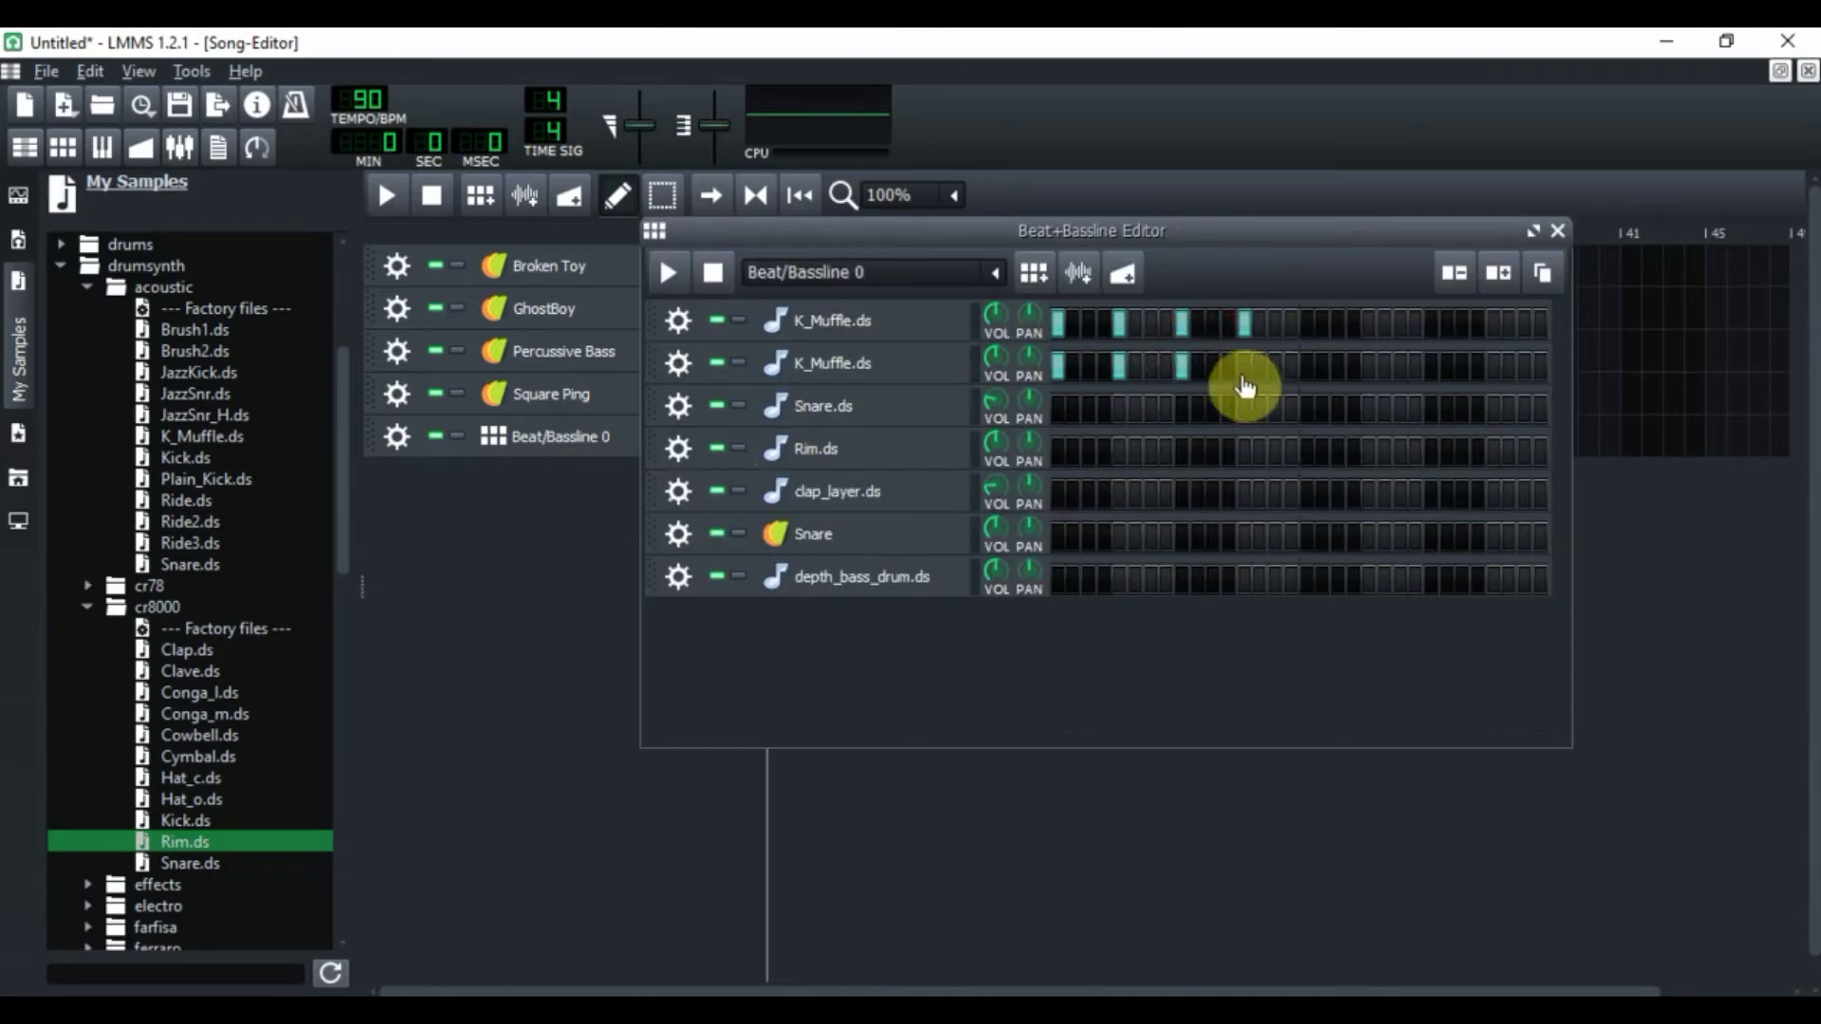
left_click(1307, 373)
left_click(1308, 327)
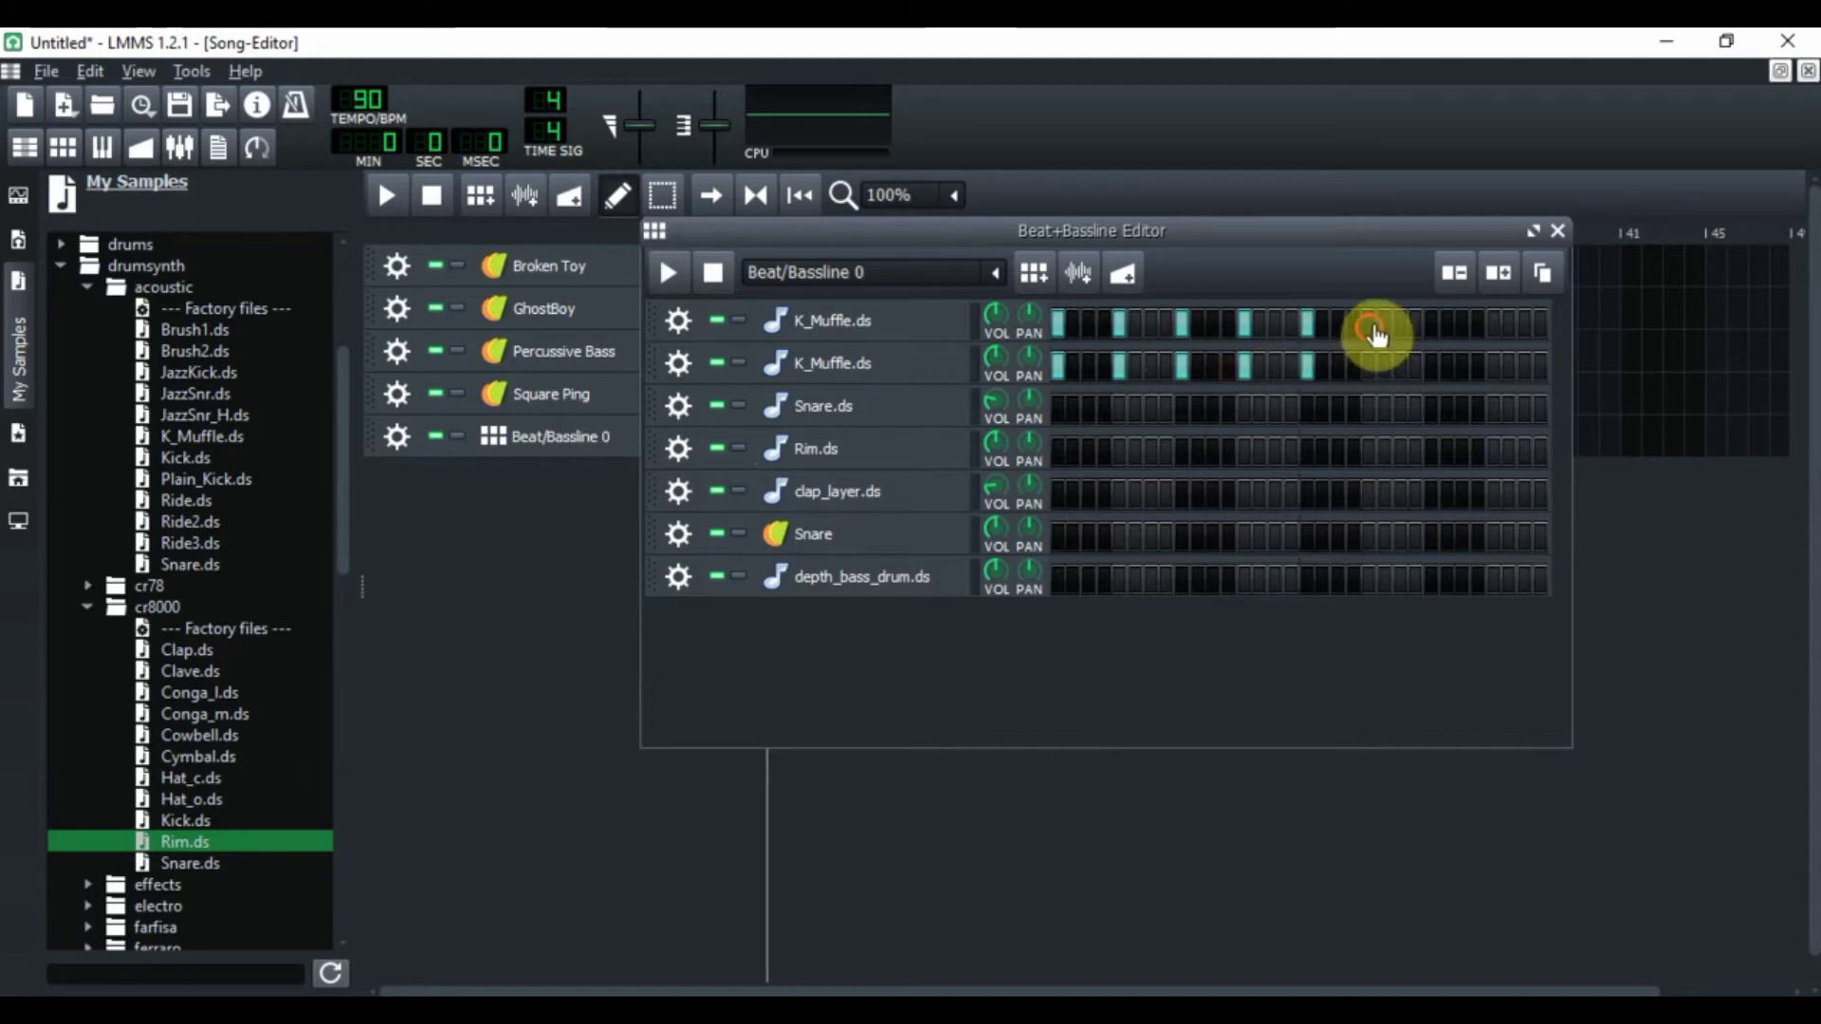
left_click(1371, 328)
left_click(1369, 370)
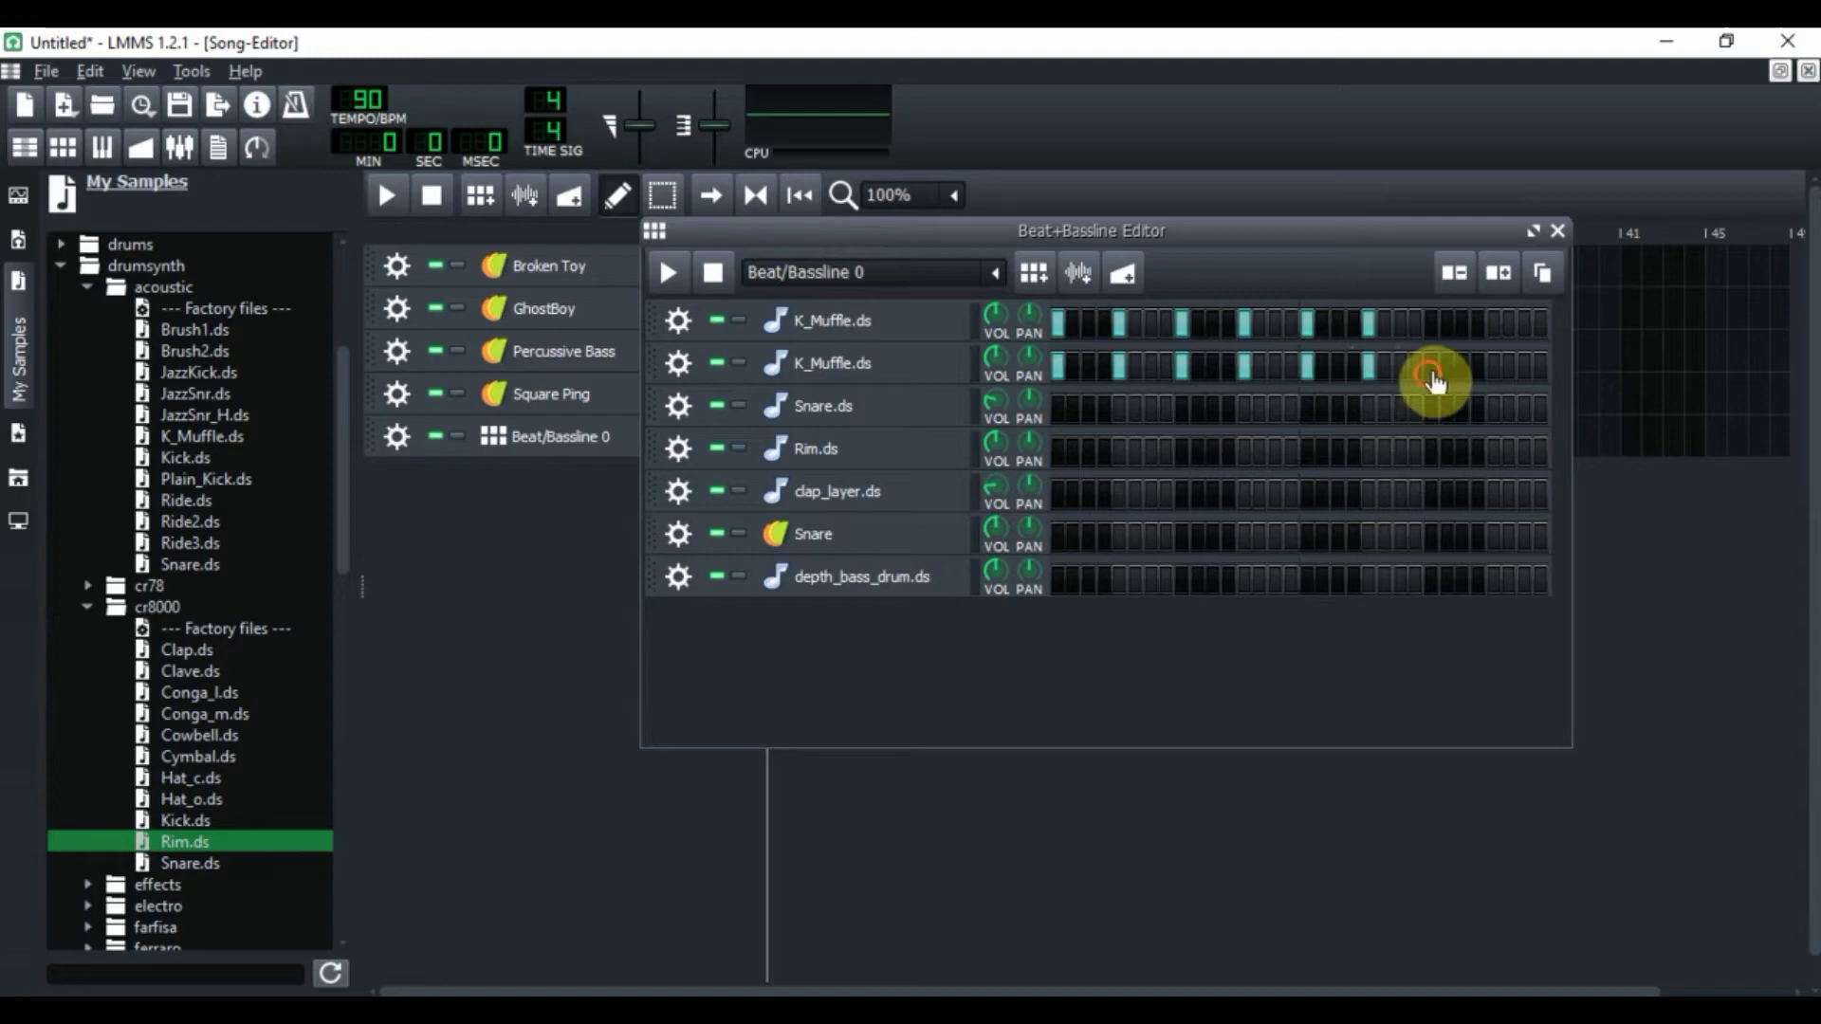
left_click(1432, 372)
left_click(1432, 327)
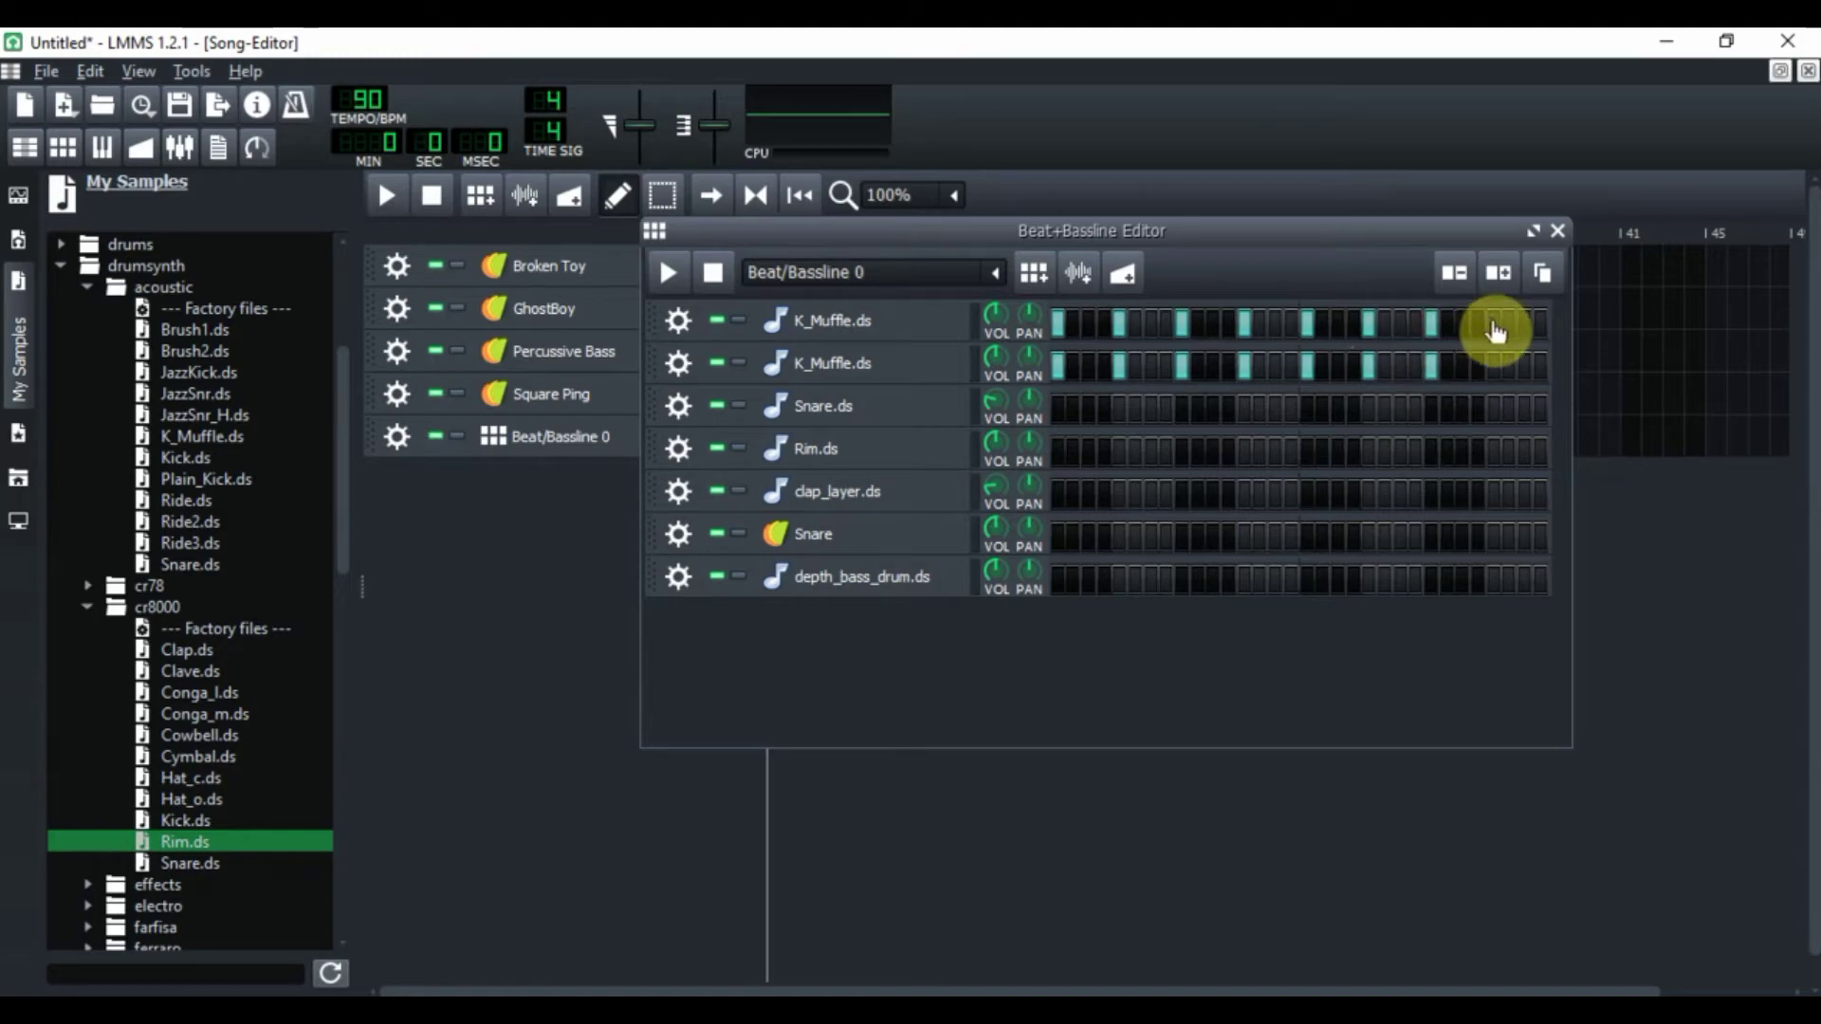
left_click(1495, 327)
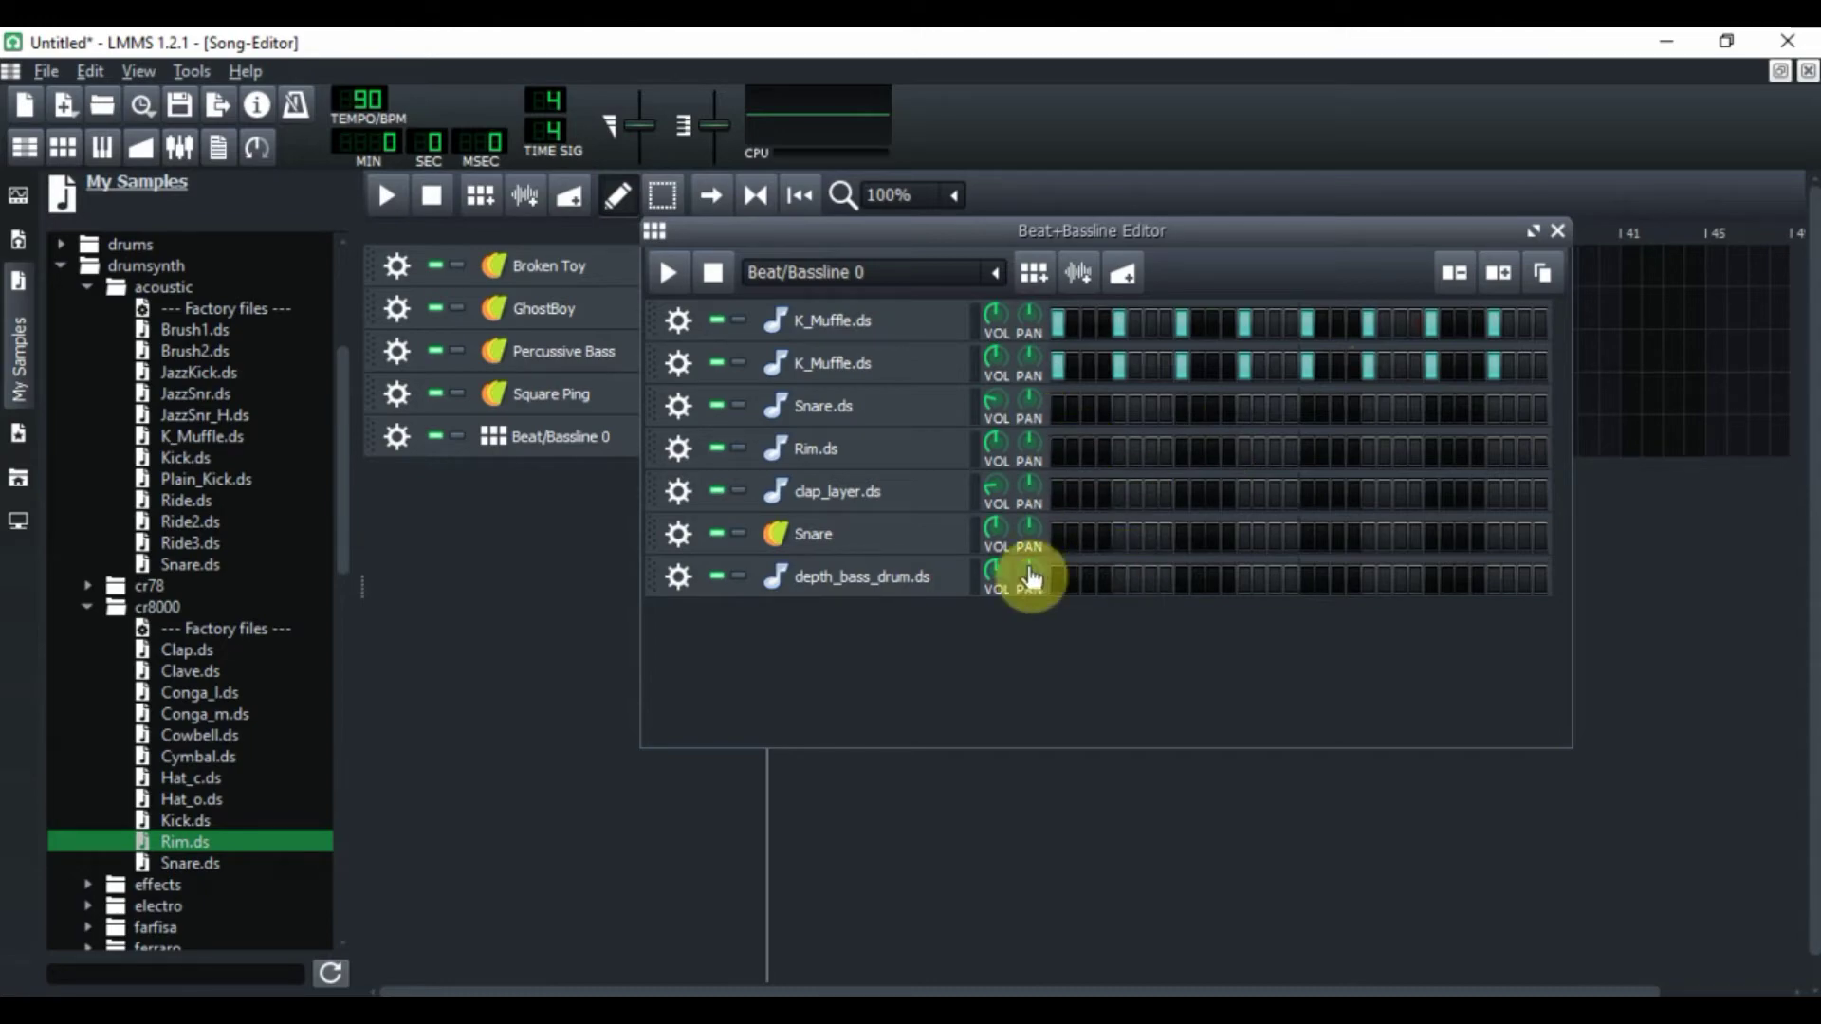
Step: Place depth_bass_drum.ds hits on steps 5, 12, 20 and 28 of Beat/Bassline 0 and play the pattern
left_click(1119, 580)
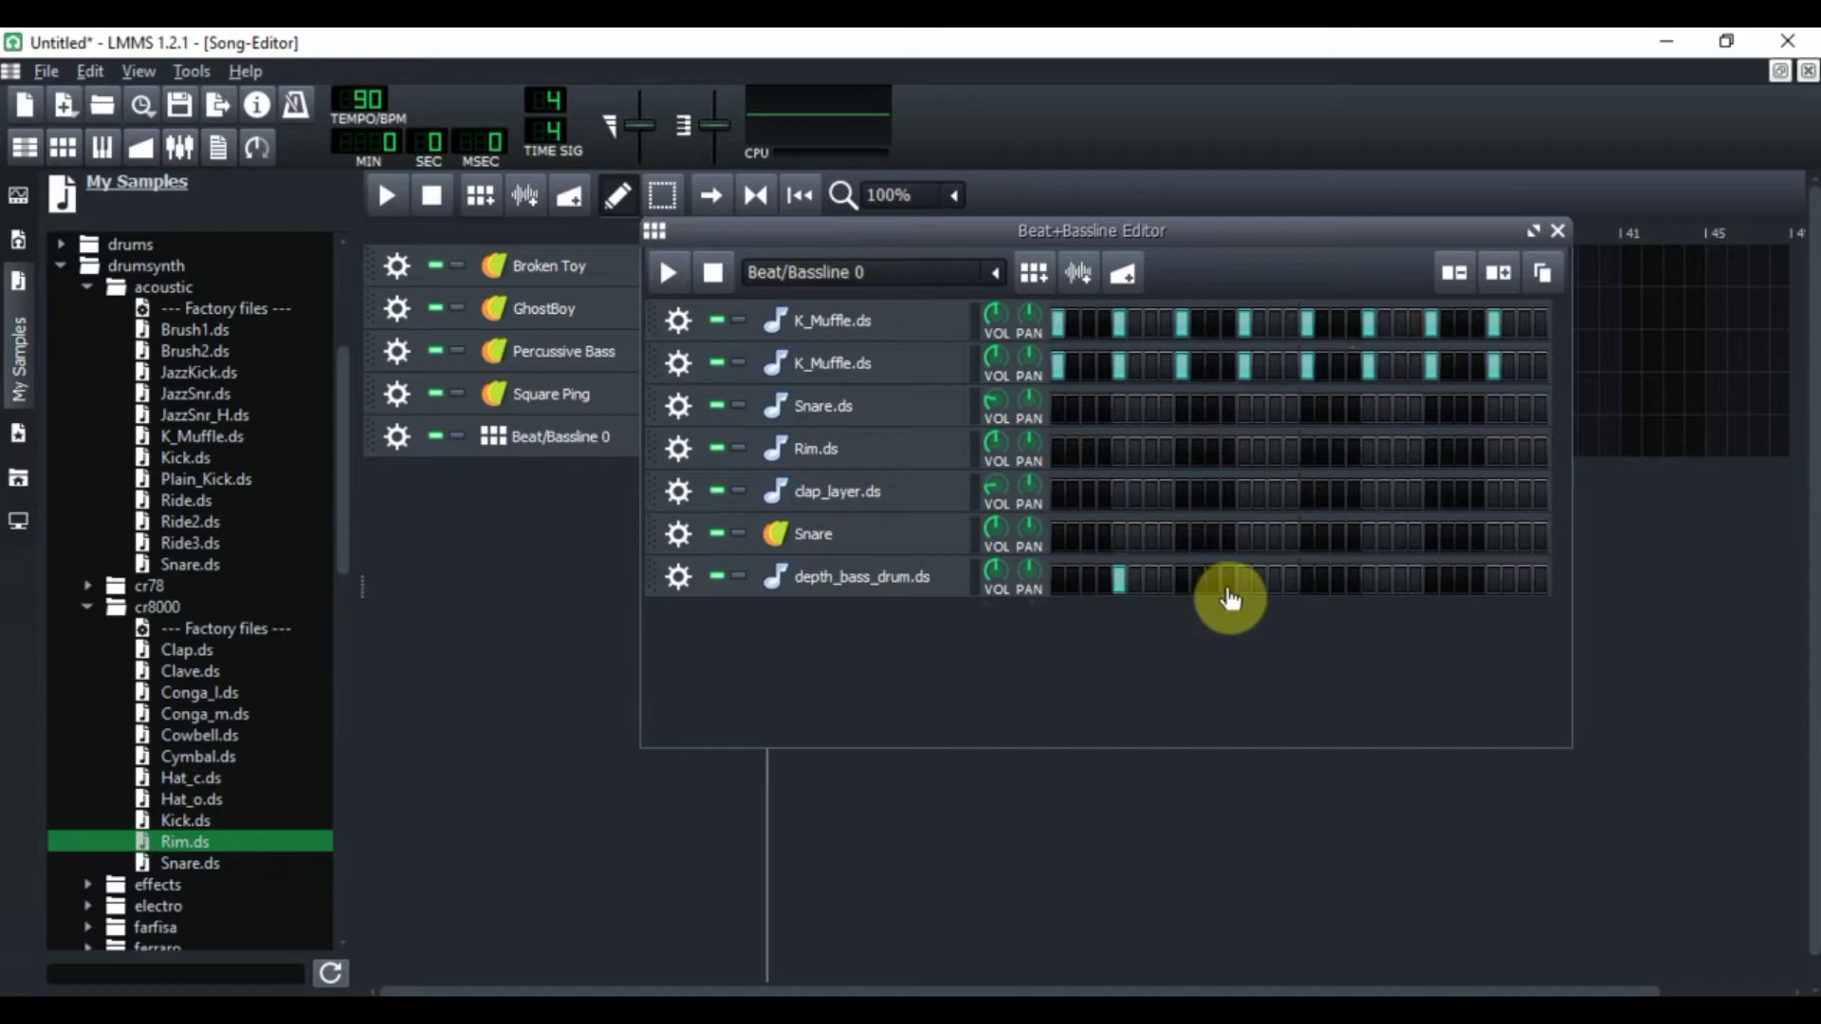
left_click(1353, 583)
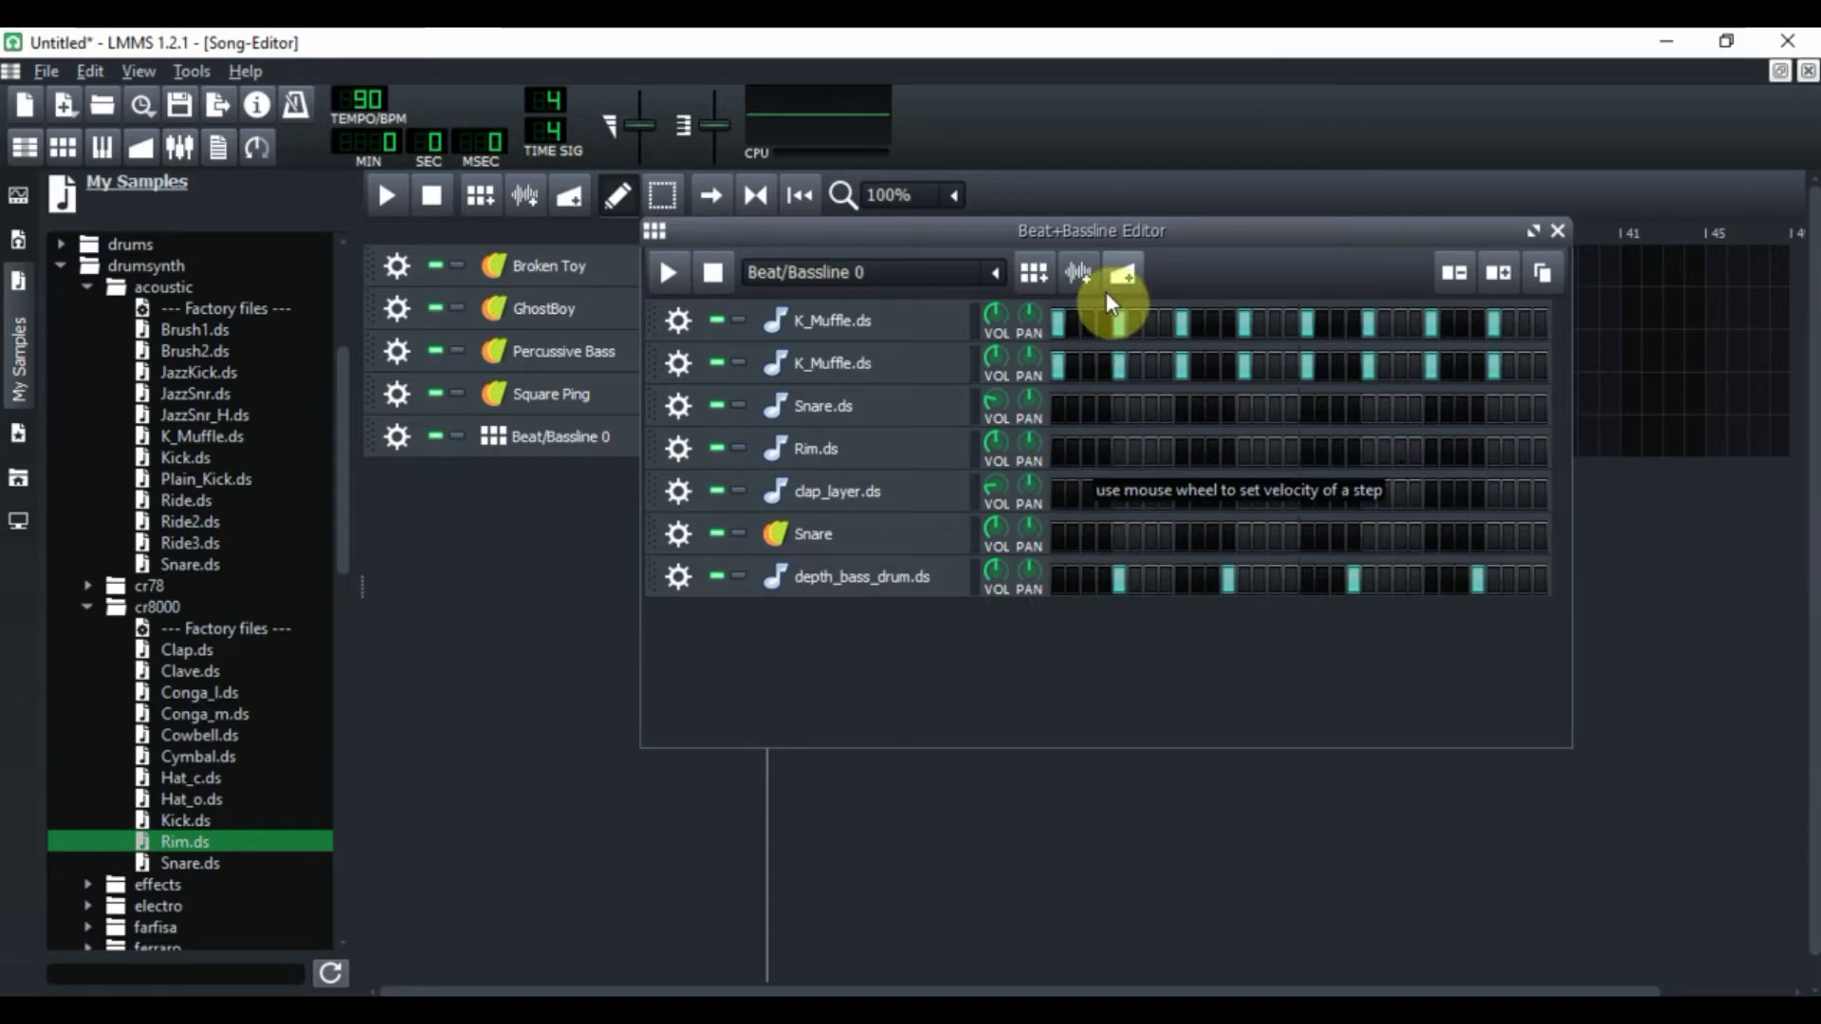
left_click(1058, 325)
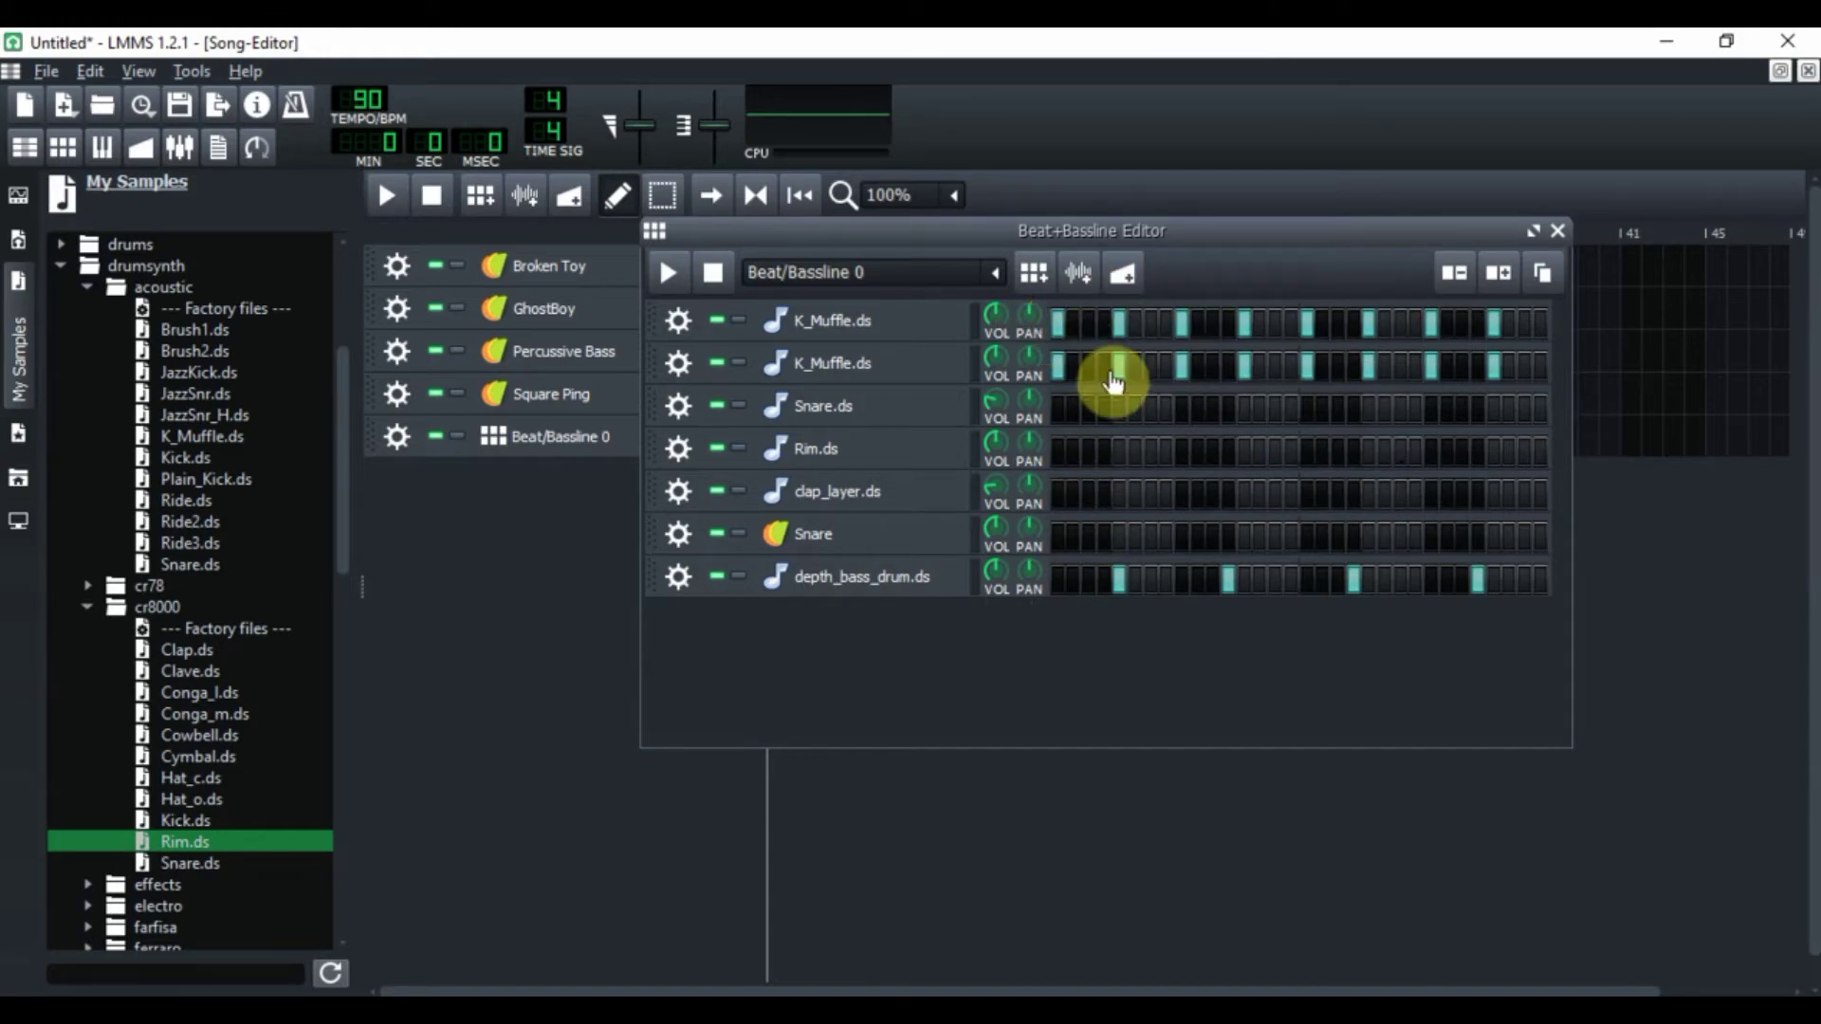
left_click(668, 275)
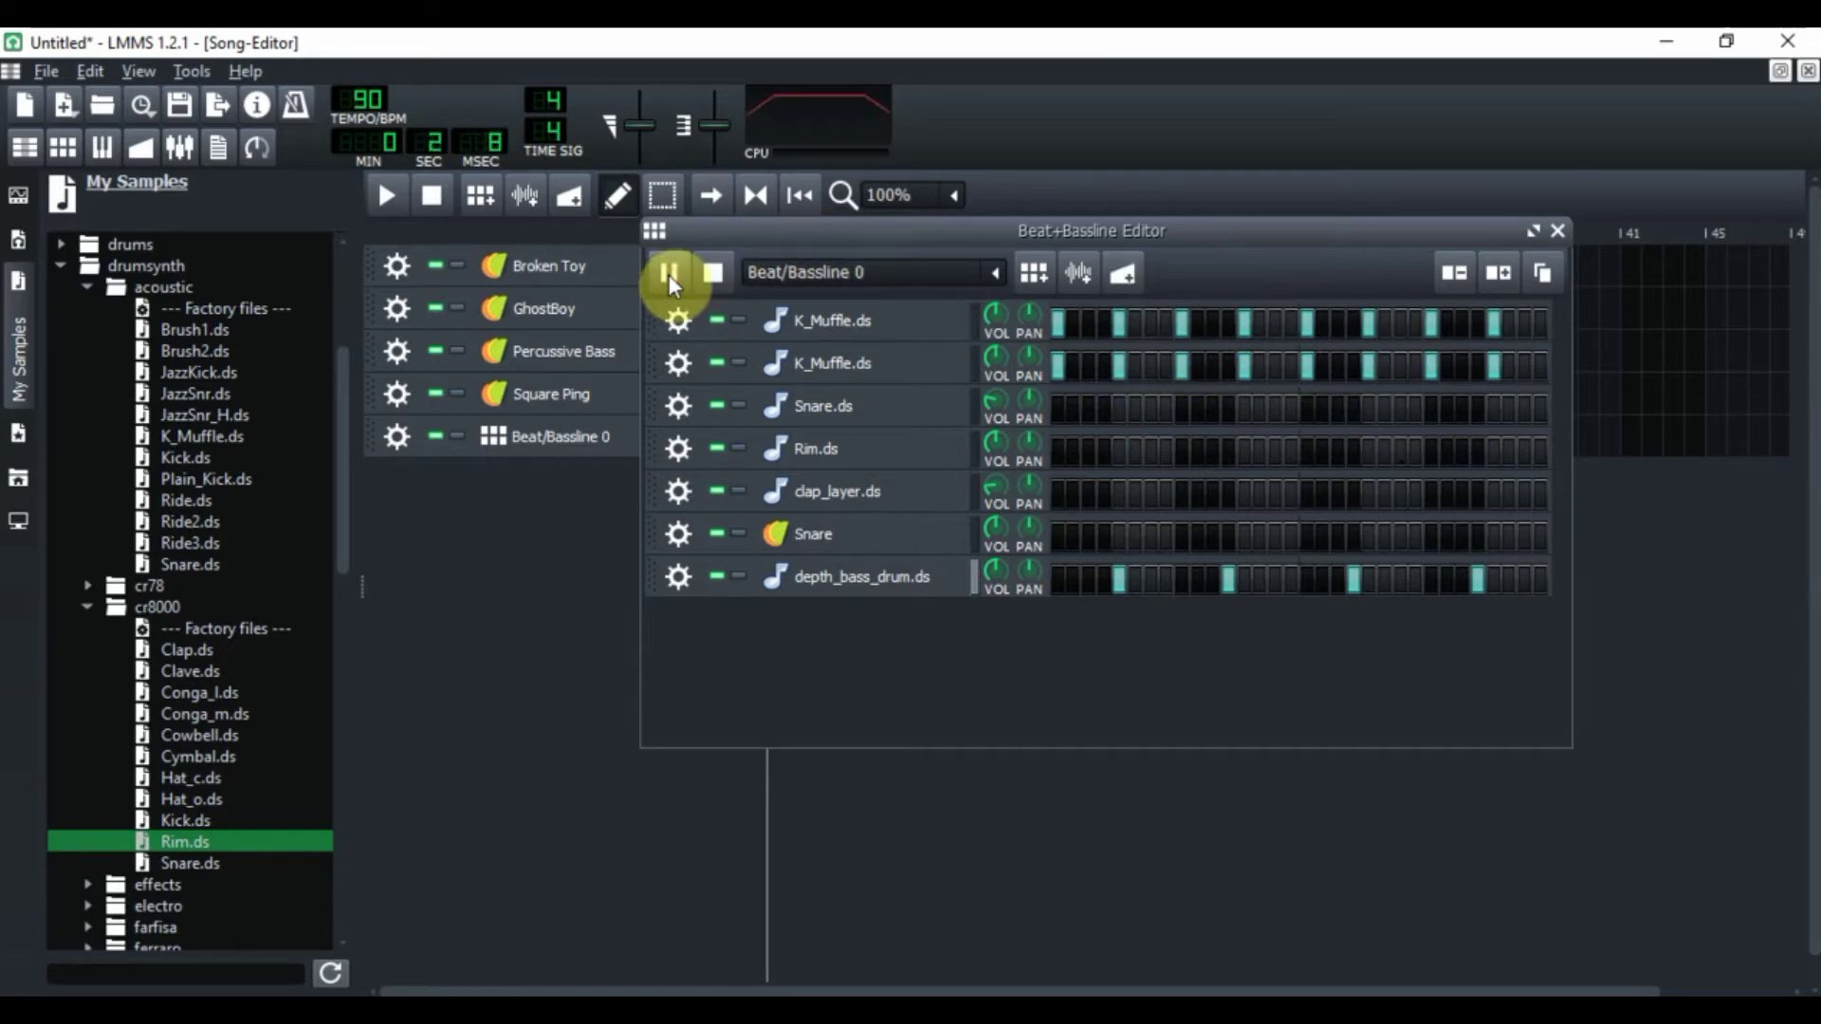
Step: Move the last three depth_bass_drum.ds hits to steps 13, 21 and 29, and lower that track's volume, ending with playback stopped
left_click(1229, 584)
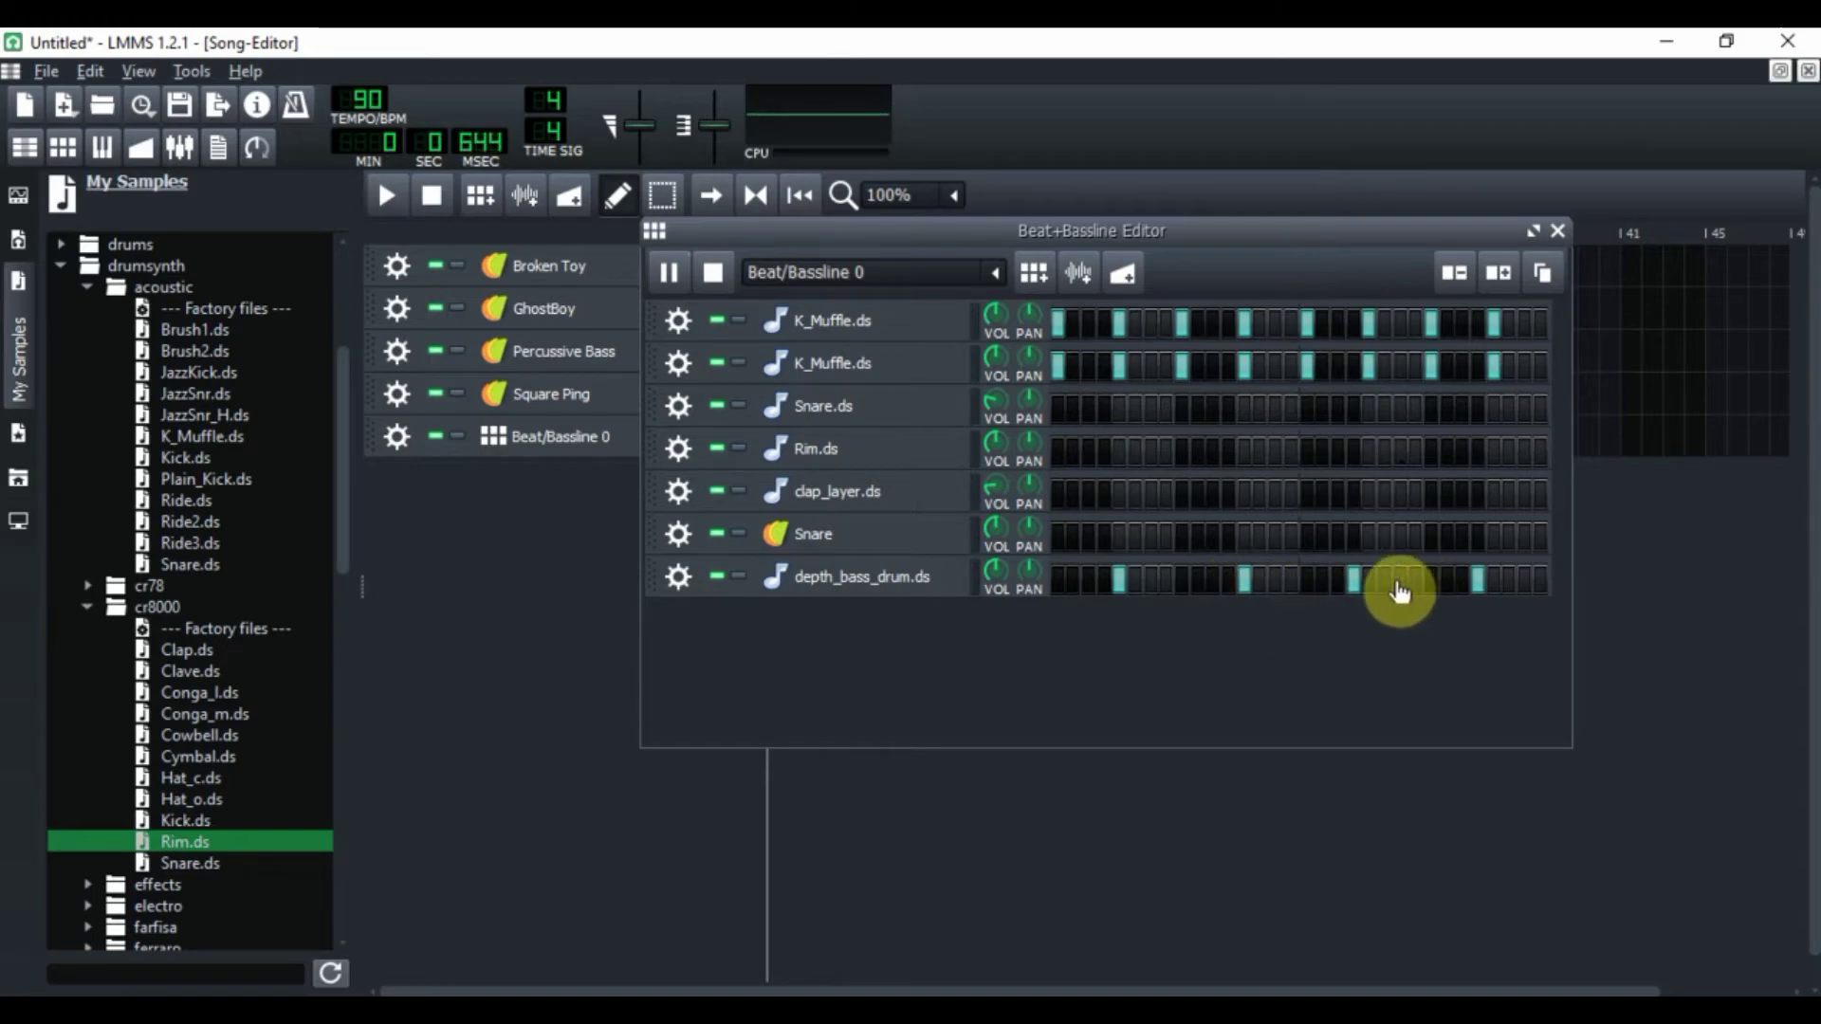
left_click(1354, 581)
left_click(1368, 580)
left_click(1479, 580)
left_click(1494, 580)
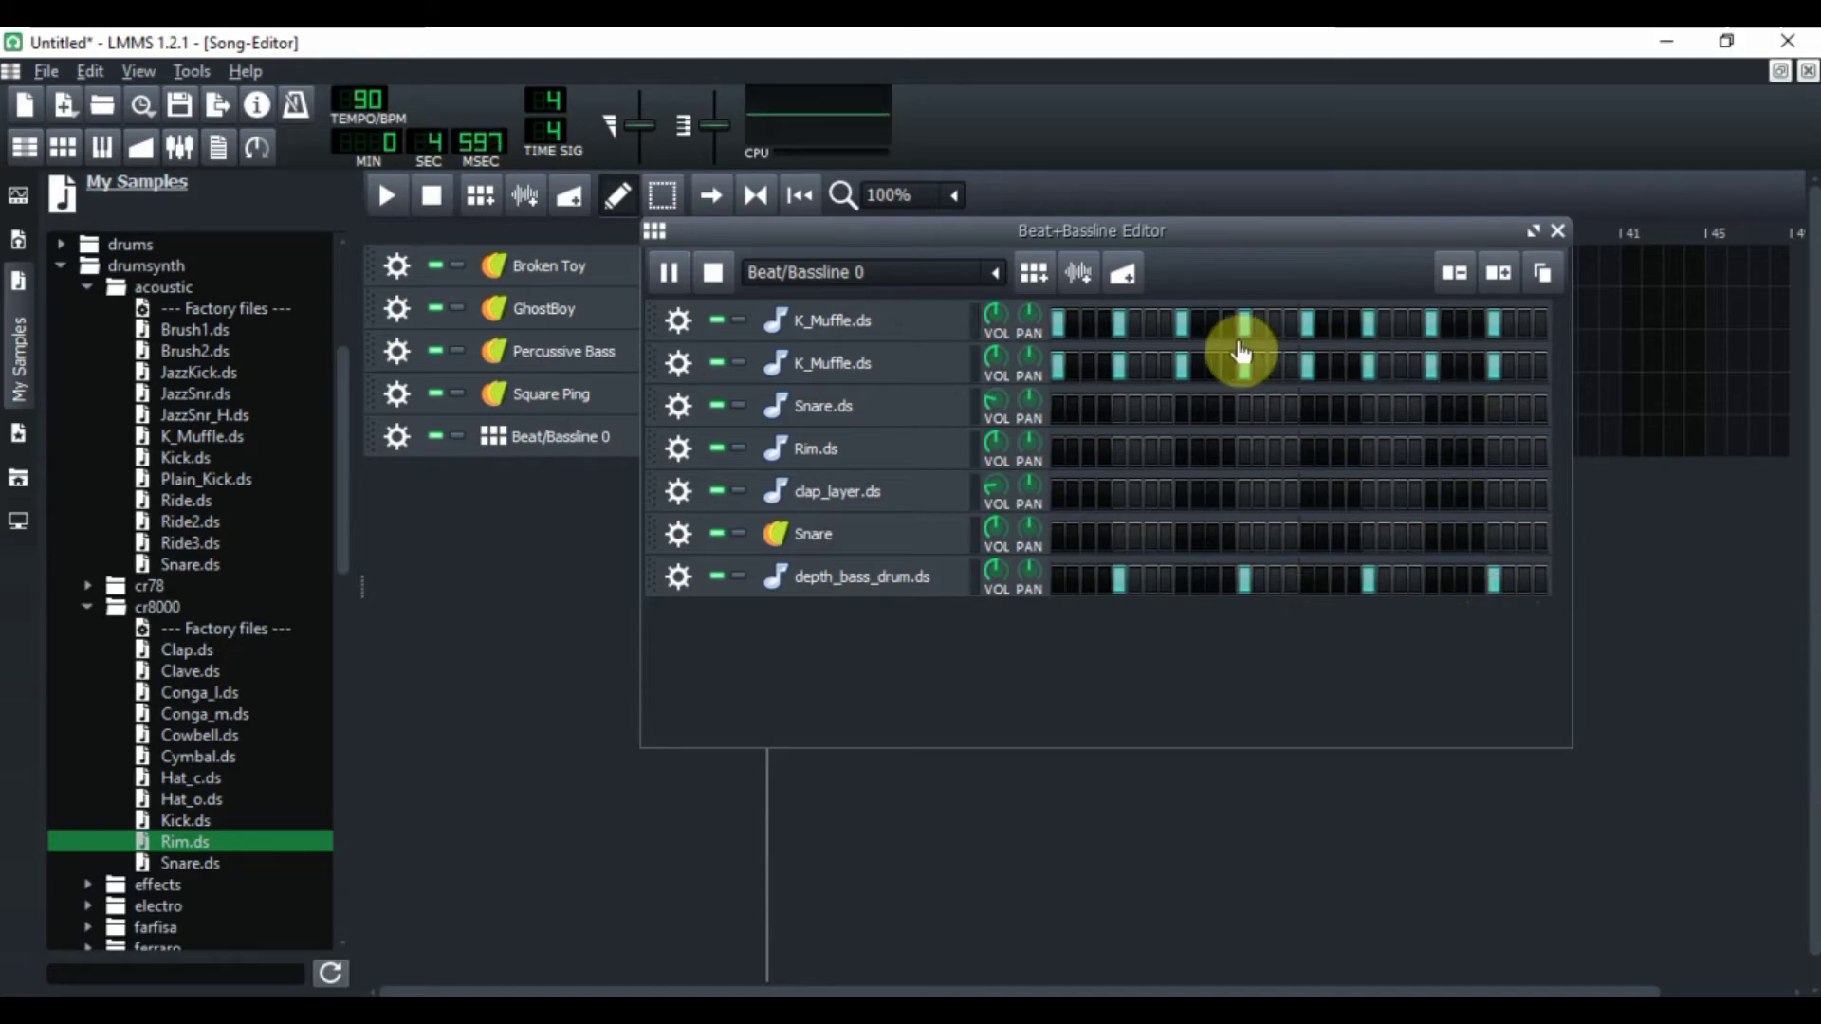
left_click(993, 570)
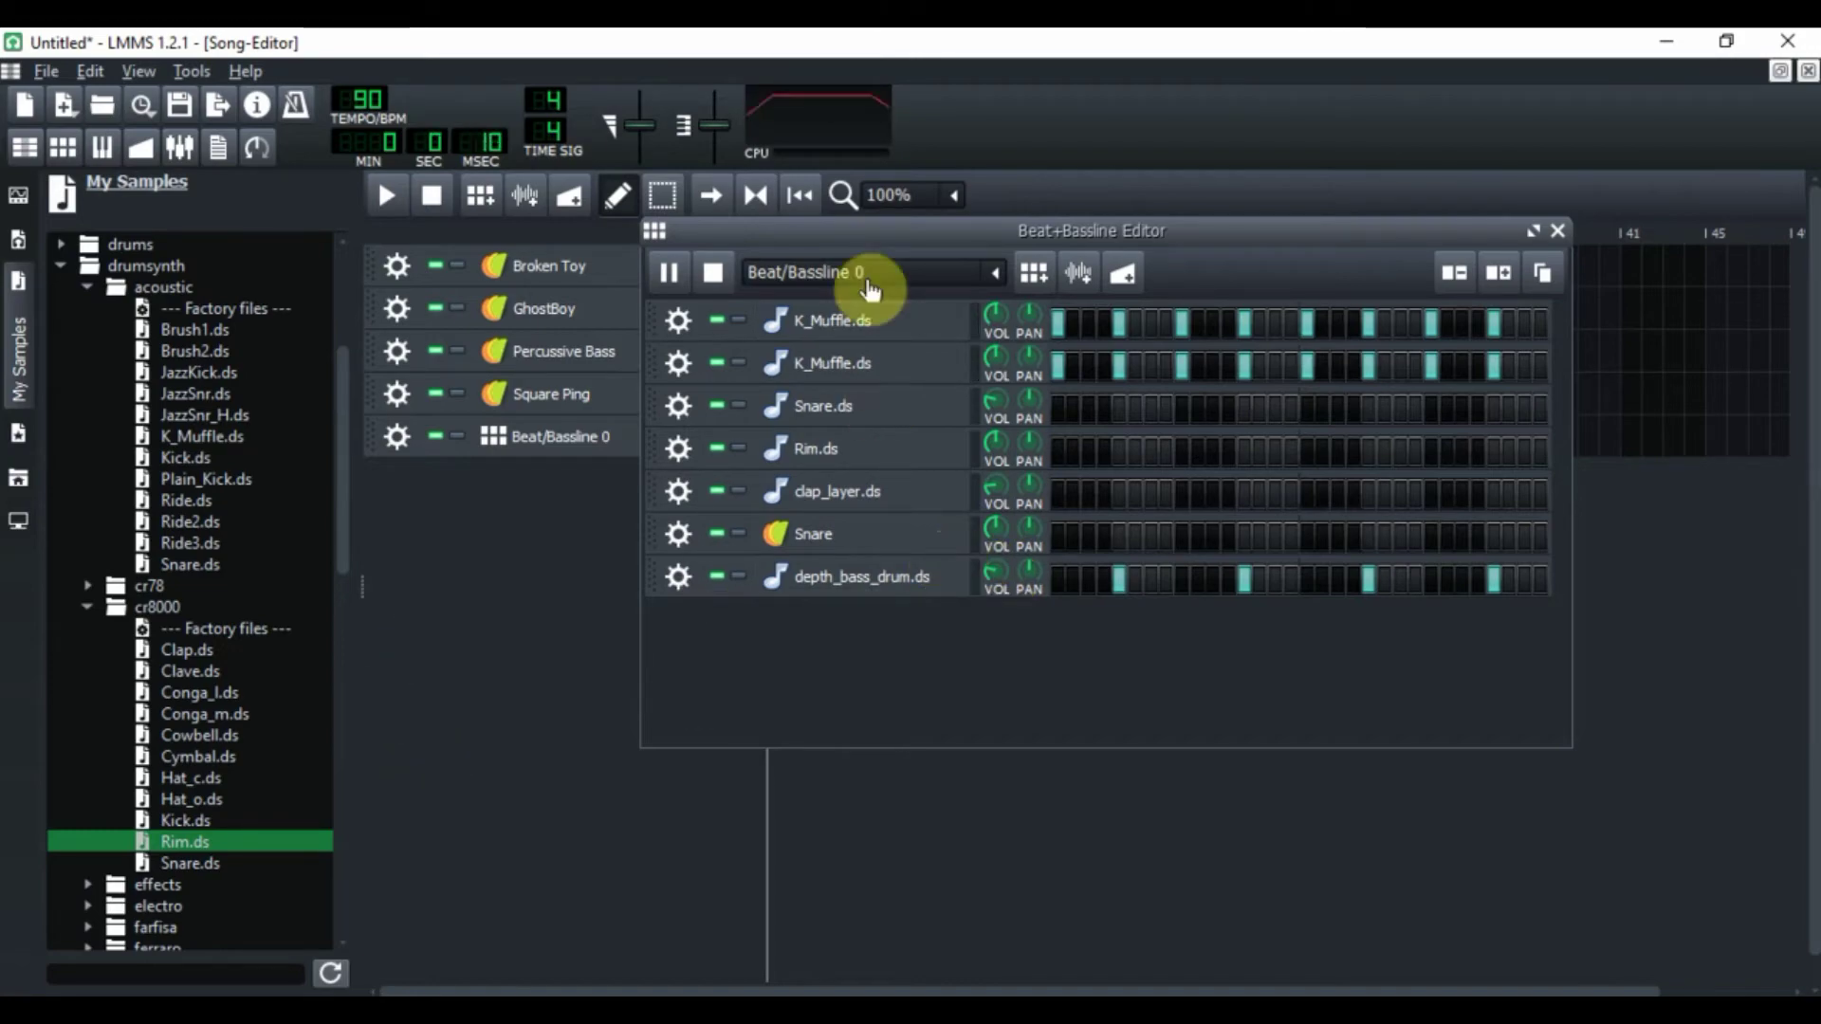
left_click(713, 272)
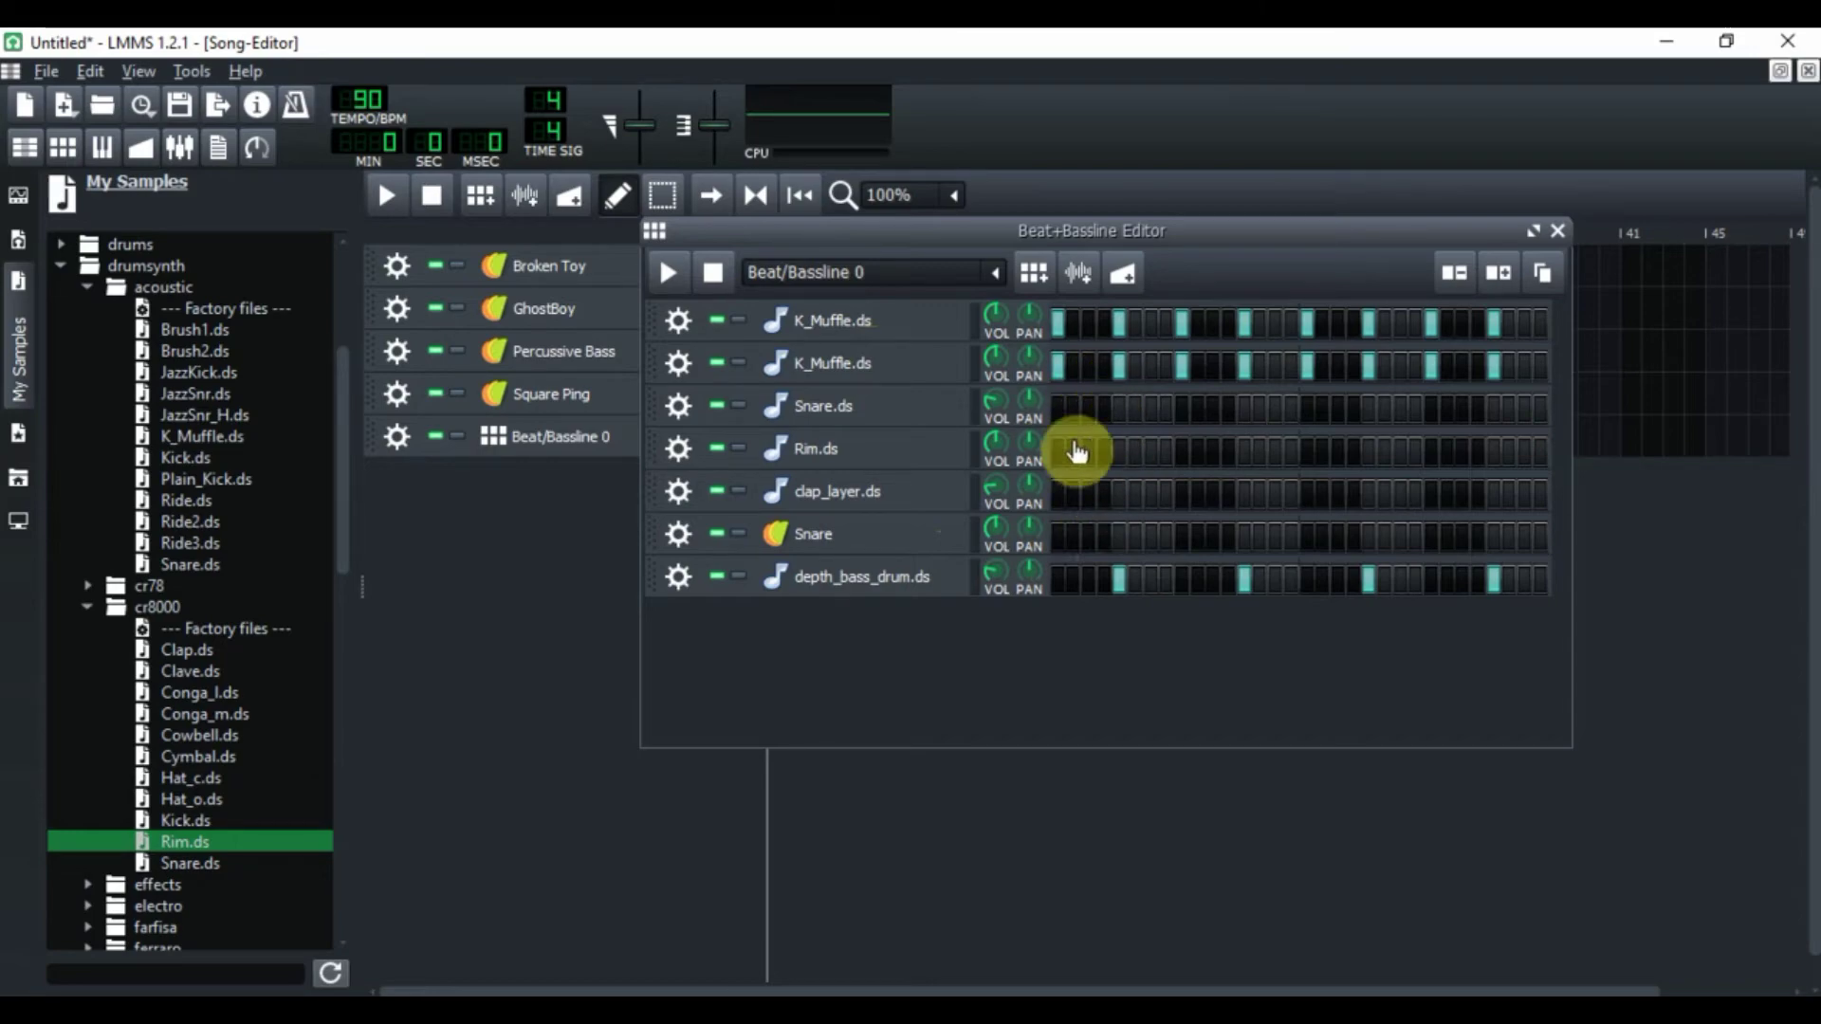
Step: Place hits on steps 4, 7, 12, 15, 20, 23, 28 and 31 of the Snare track and lower its volume during playback
left_click(1107, 537)
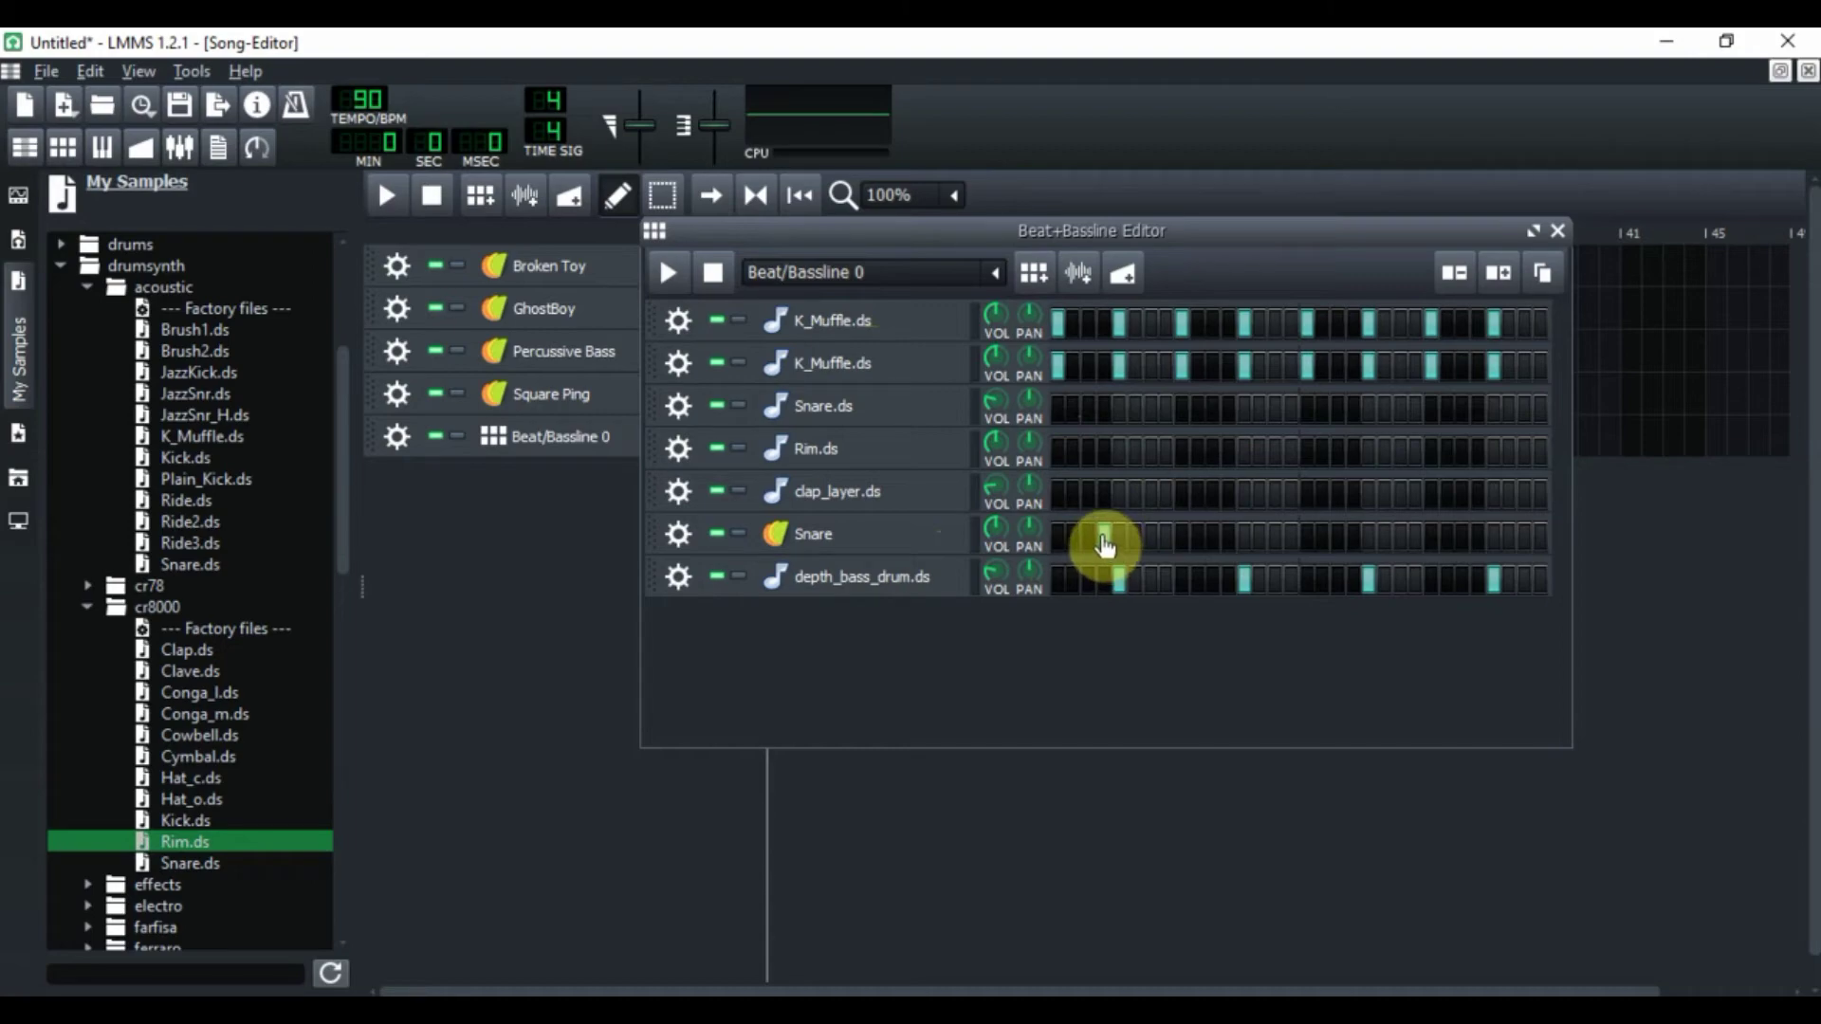
left_click(1150, 538)
left_click(1223, 538)
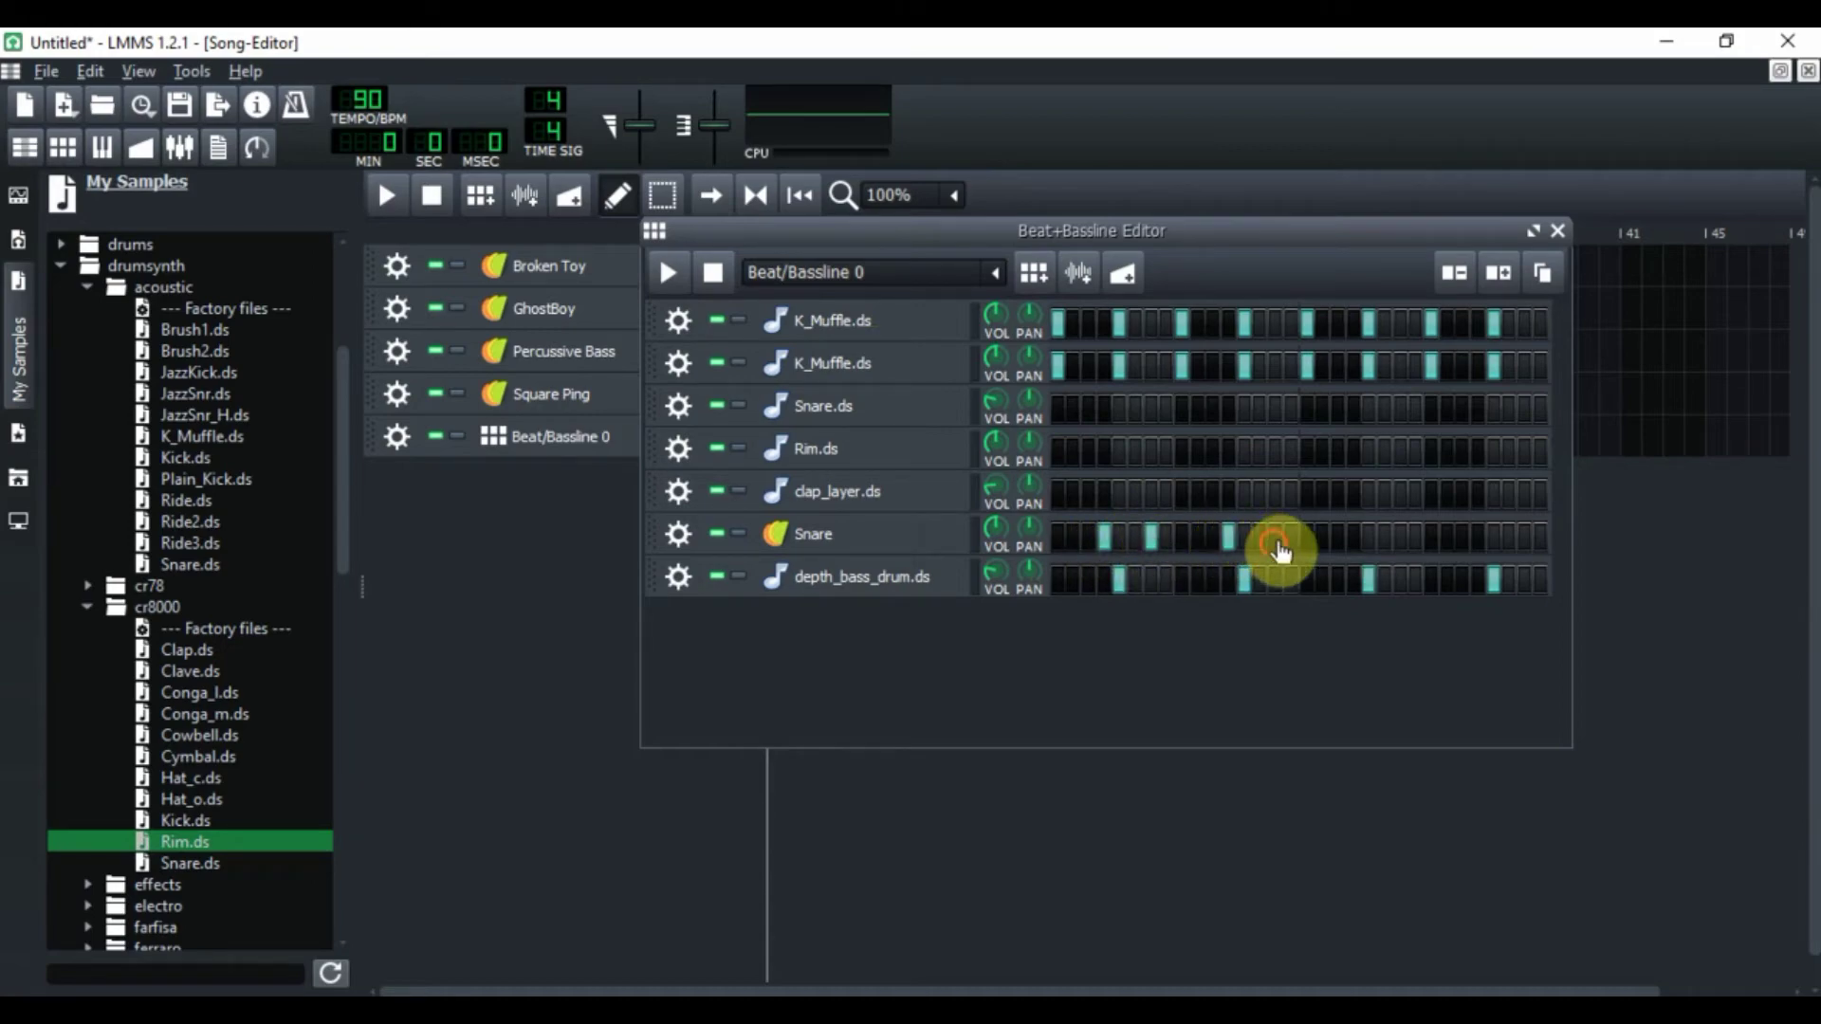
left_click(1274, 537)
left_click(1348, 548)
left_click(1400, 538)
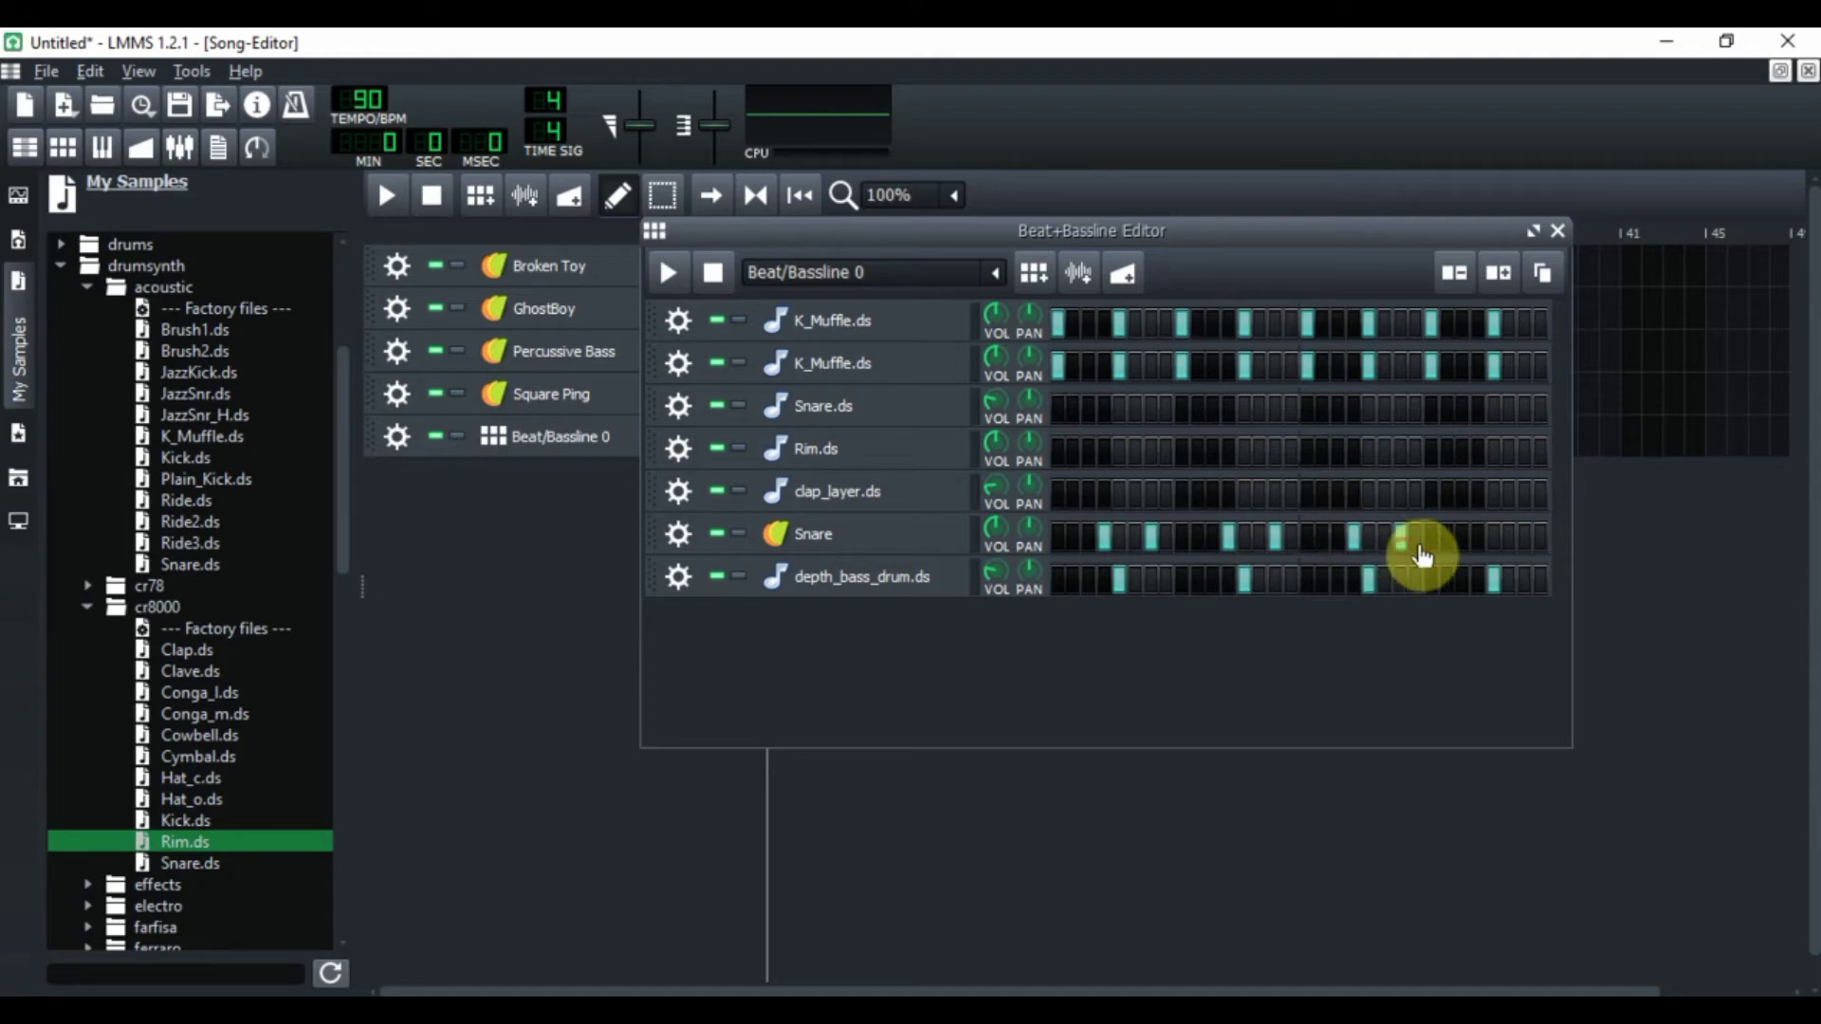
left_click(1473, 543)
left_click(1522, 541)
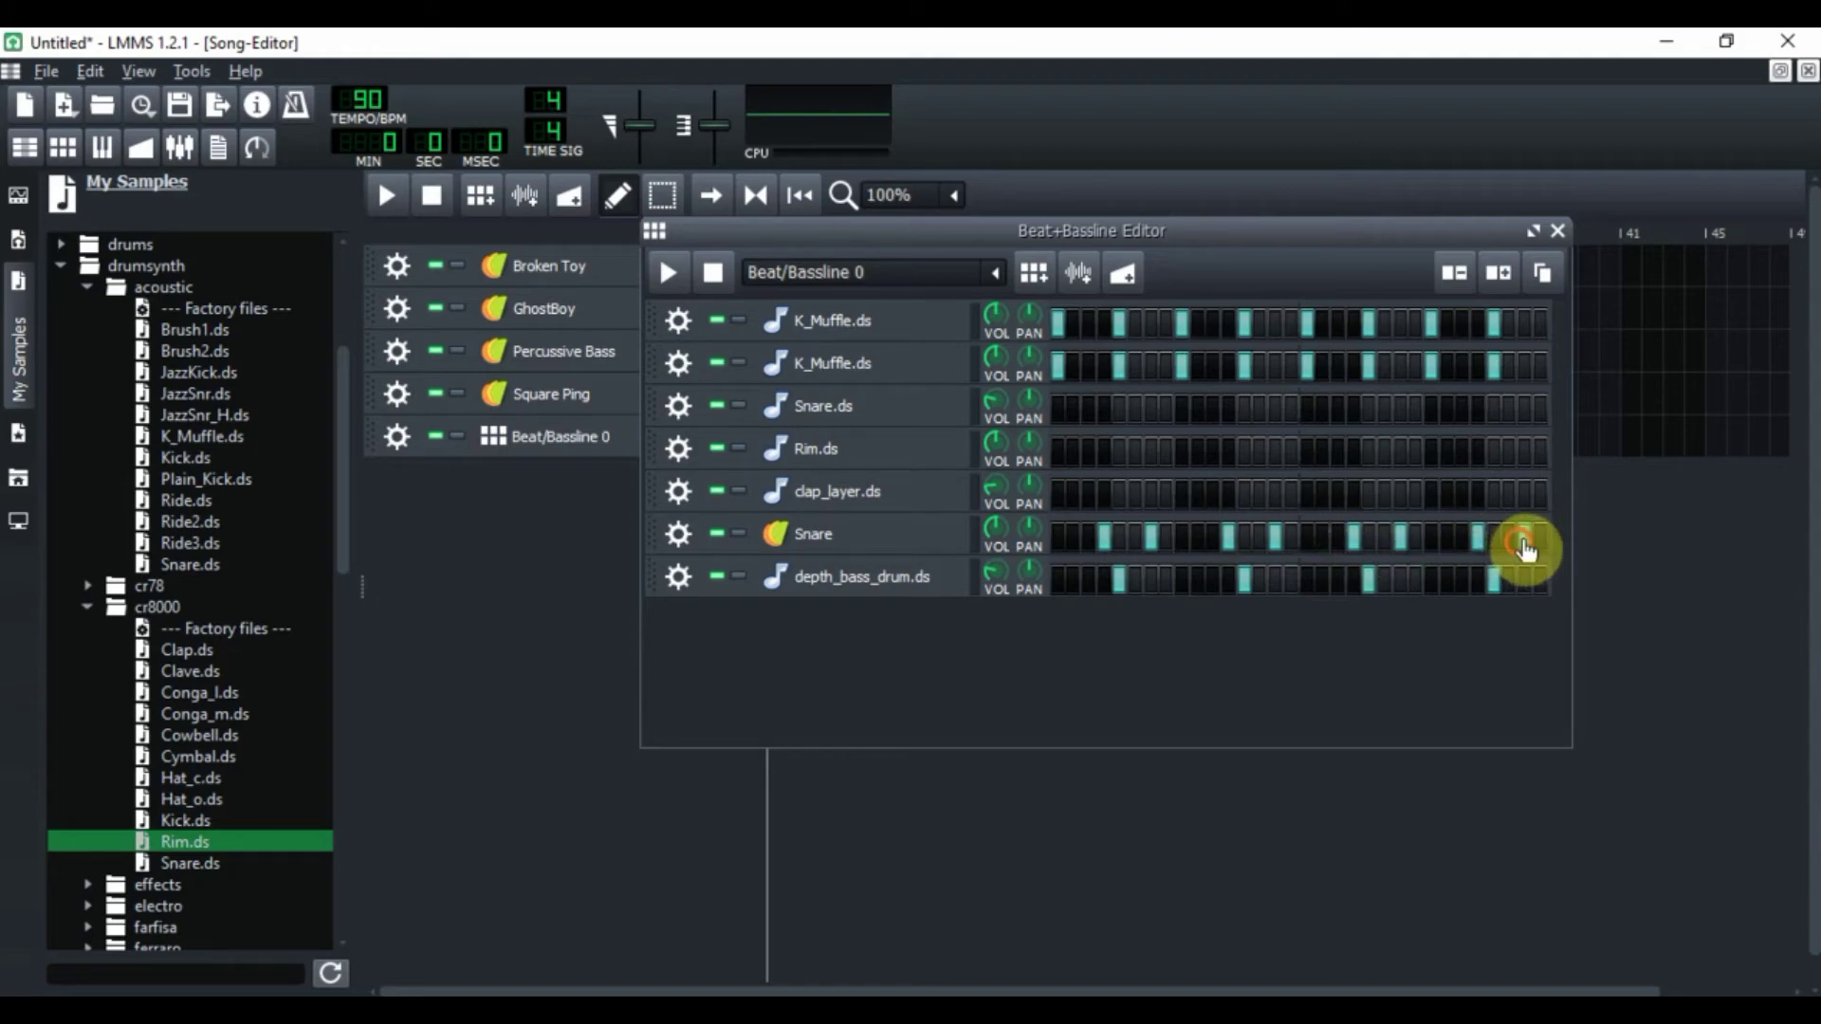
left_click(673, 273)
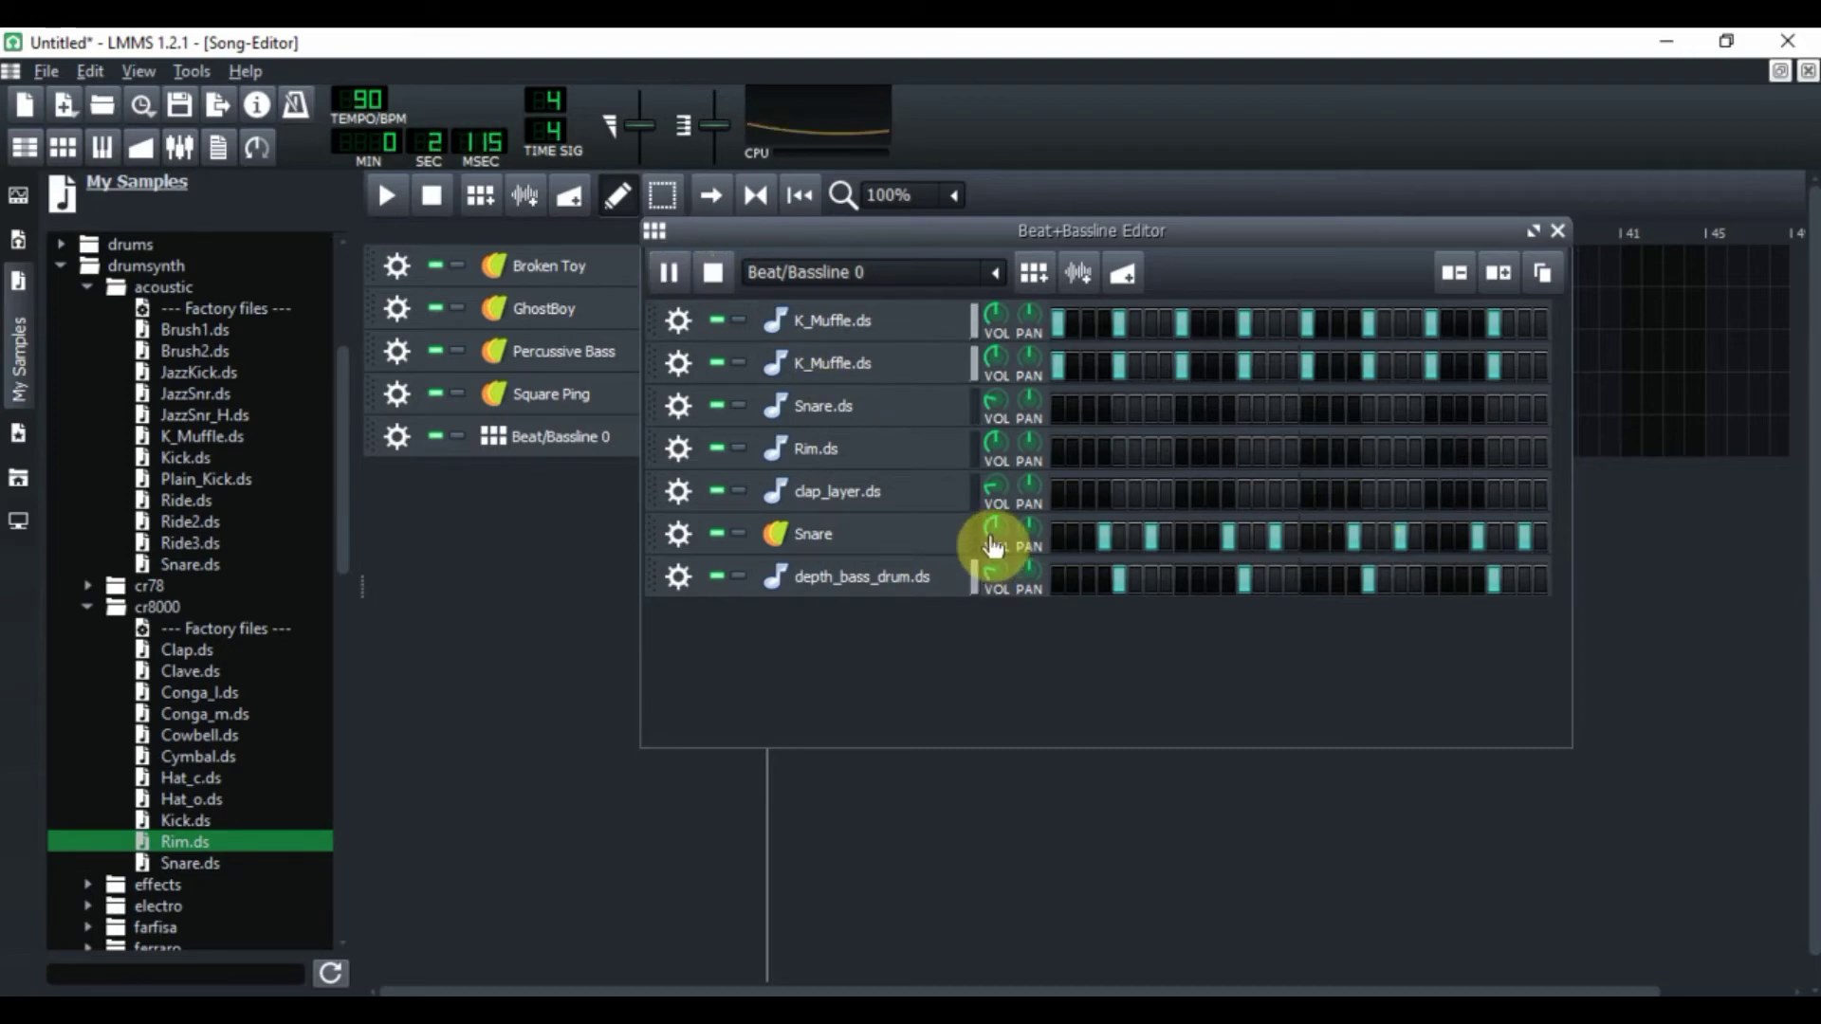
left_click_drag(994, 527, 991, 528)
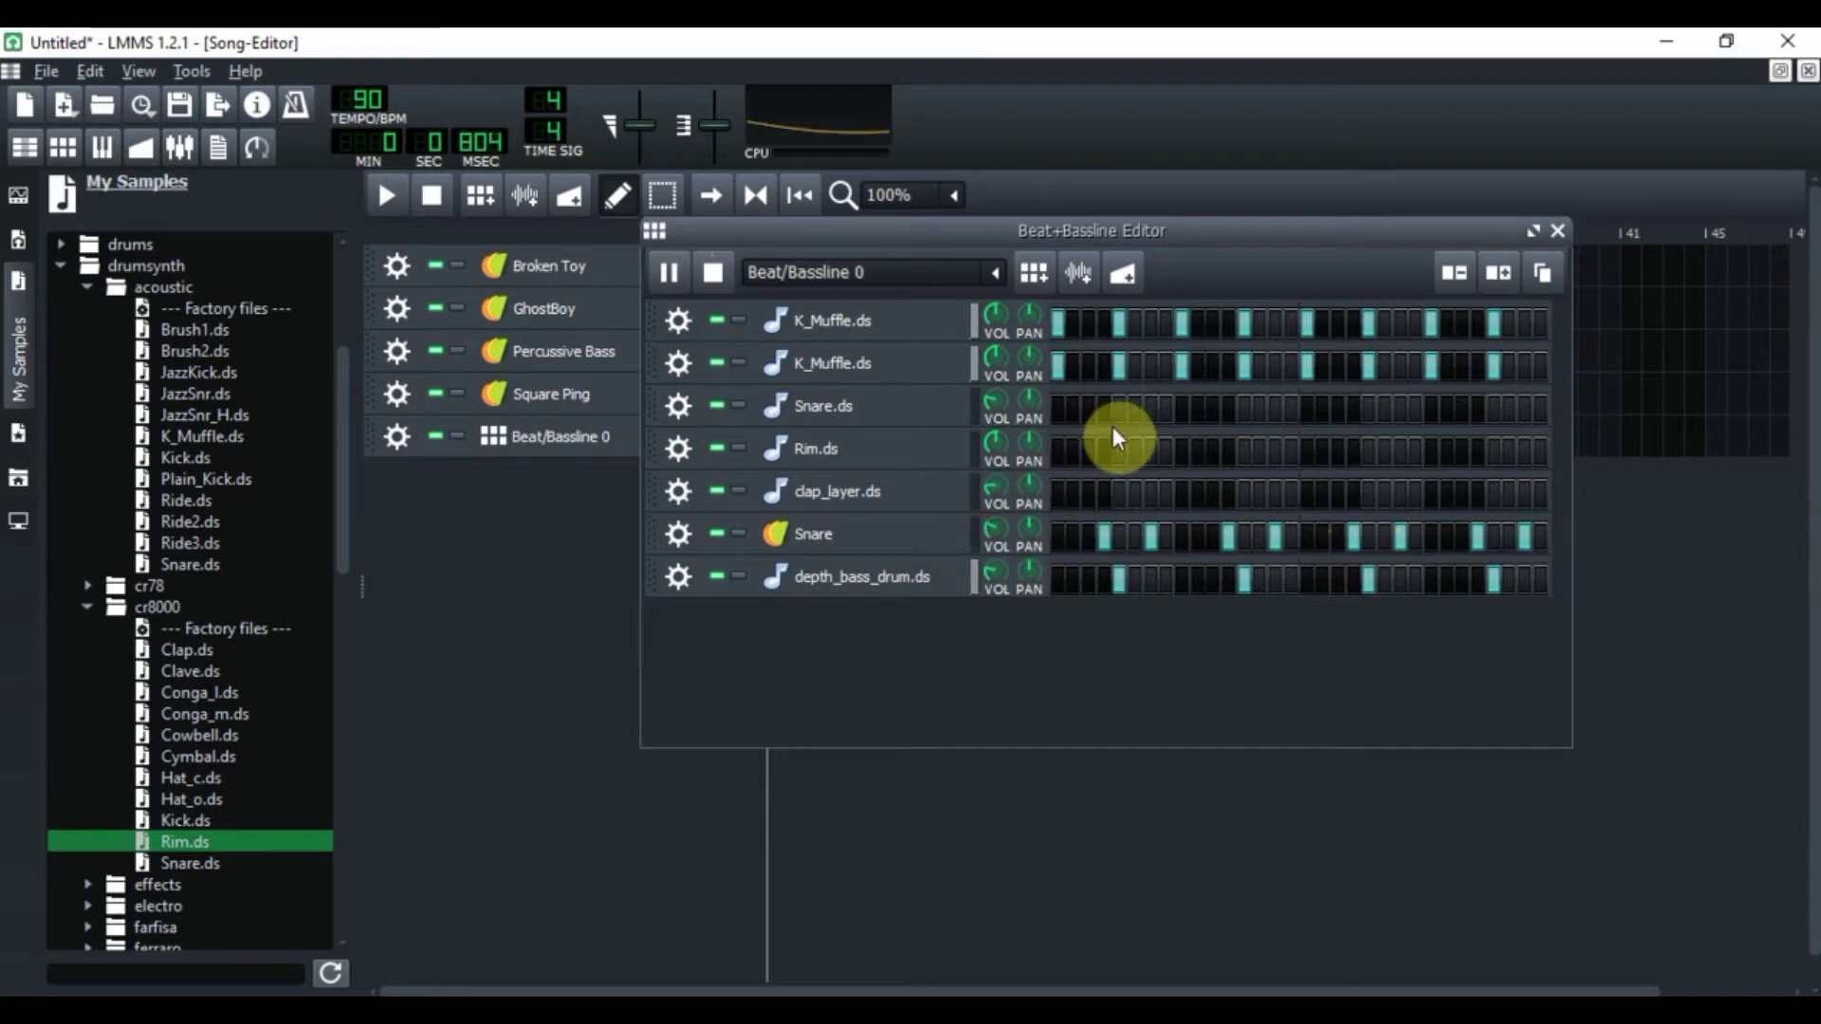
Step: Place hits on steps 4, 7, 12, 15, 20, 22, 23, 28 and 31 of the Rim.ds track
left_click(1104, 454)
left_click(1151, 453)
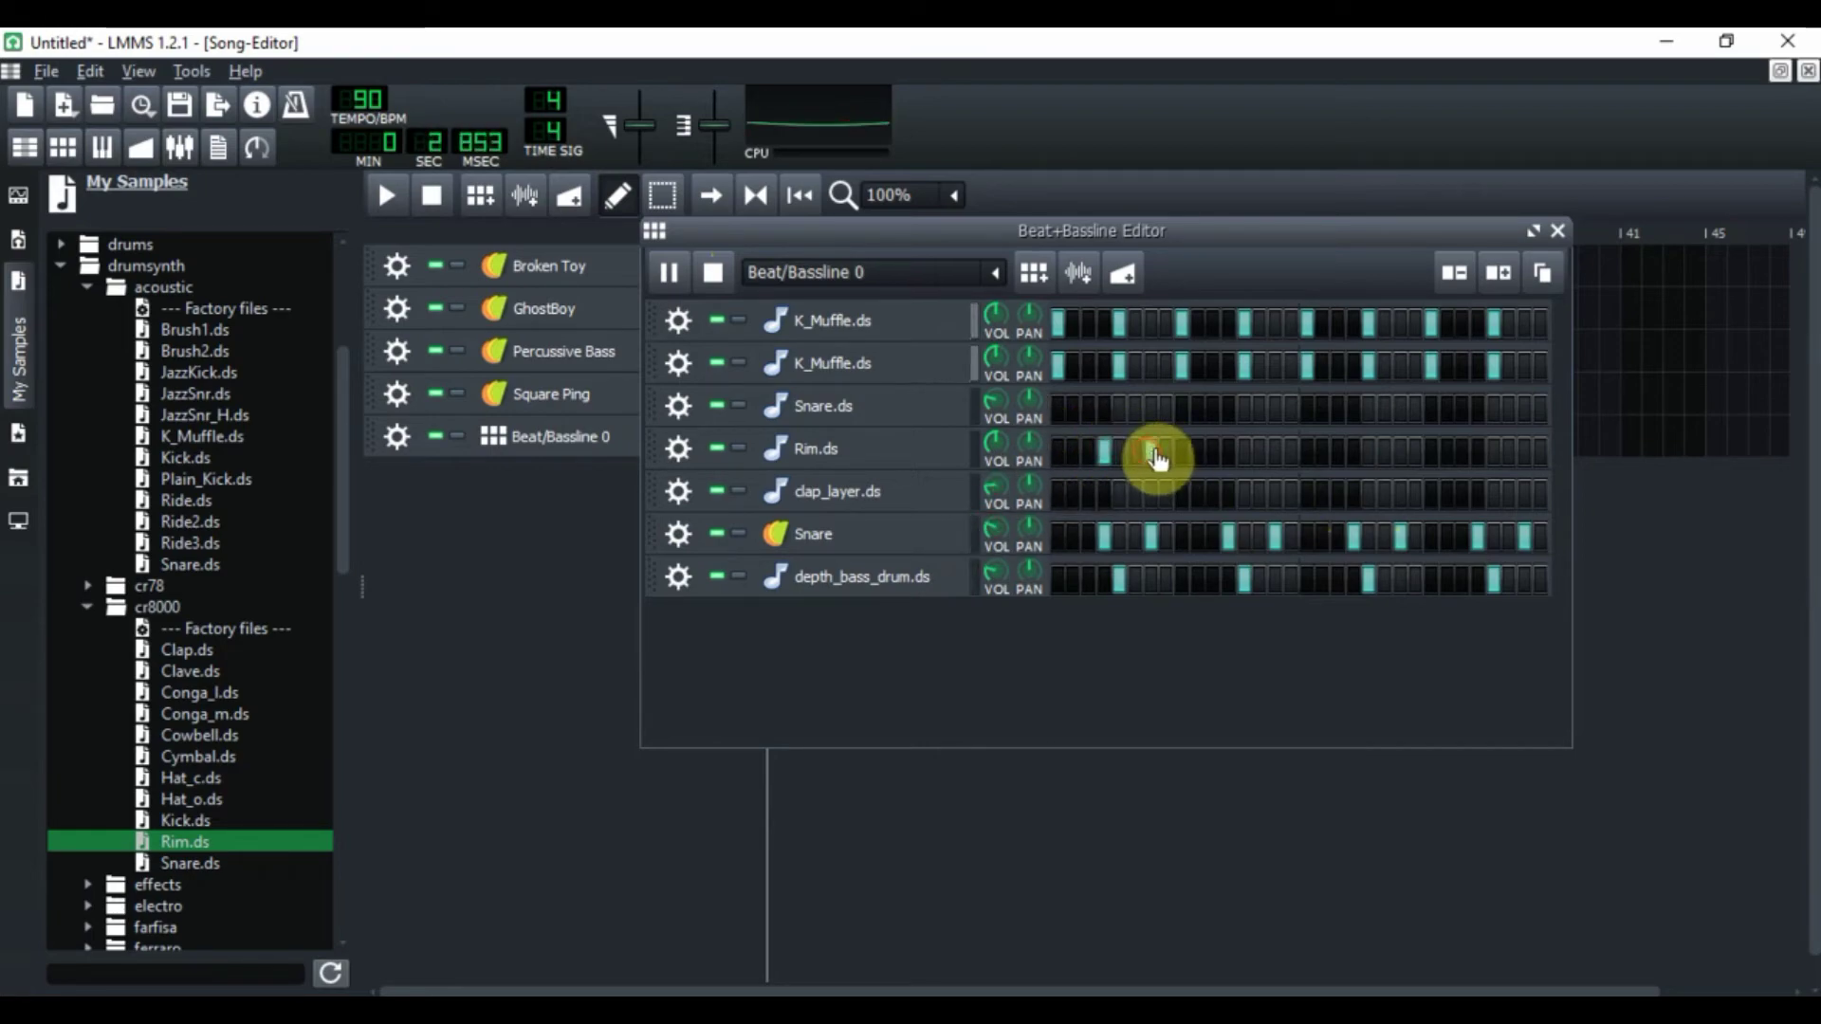
left_click(1230, 454)
left_click(1275, 453)
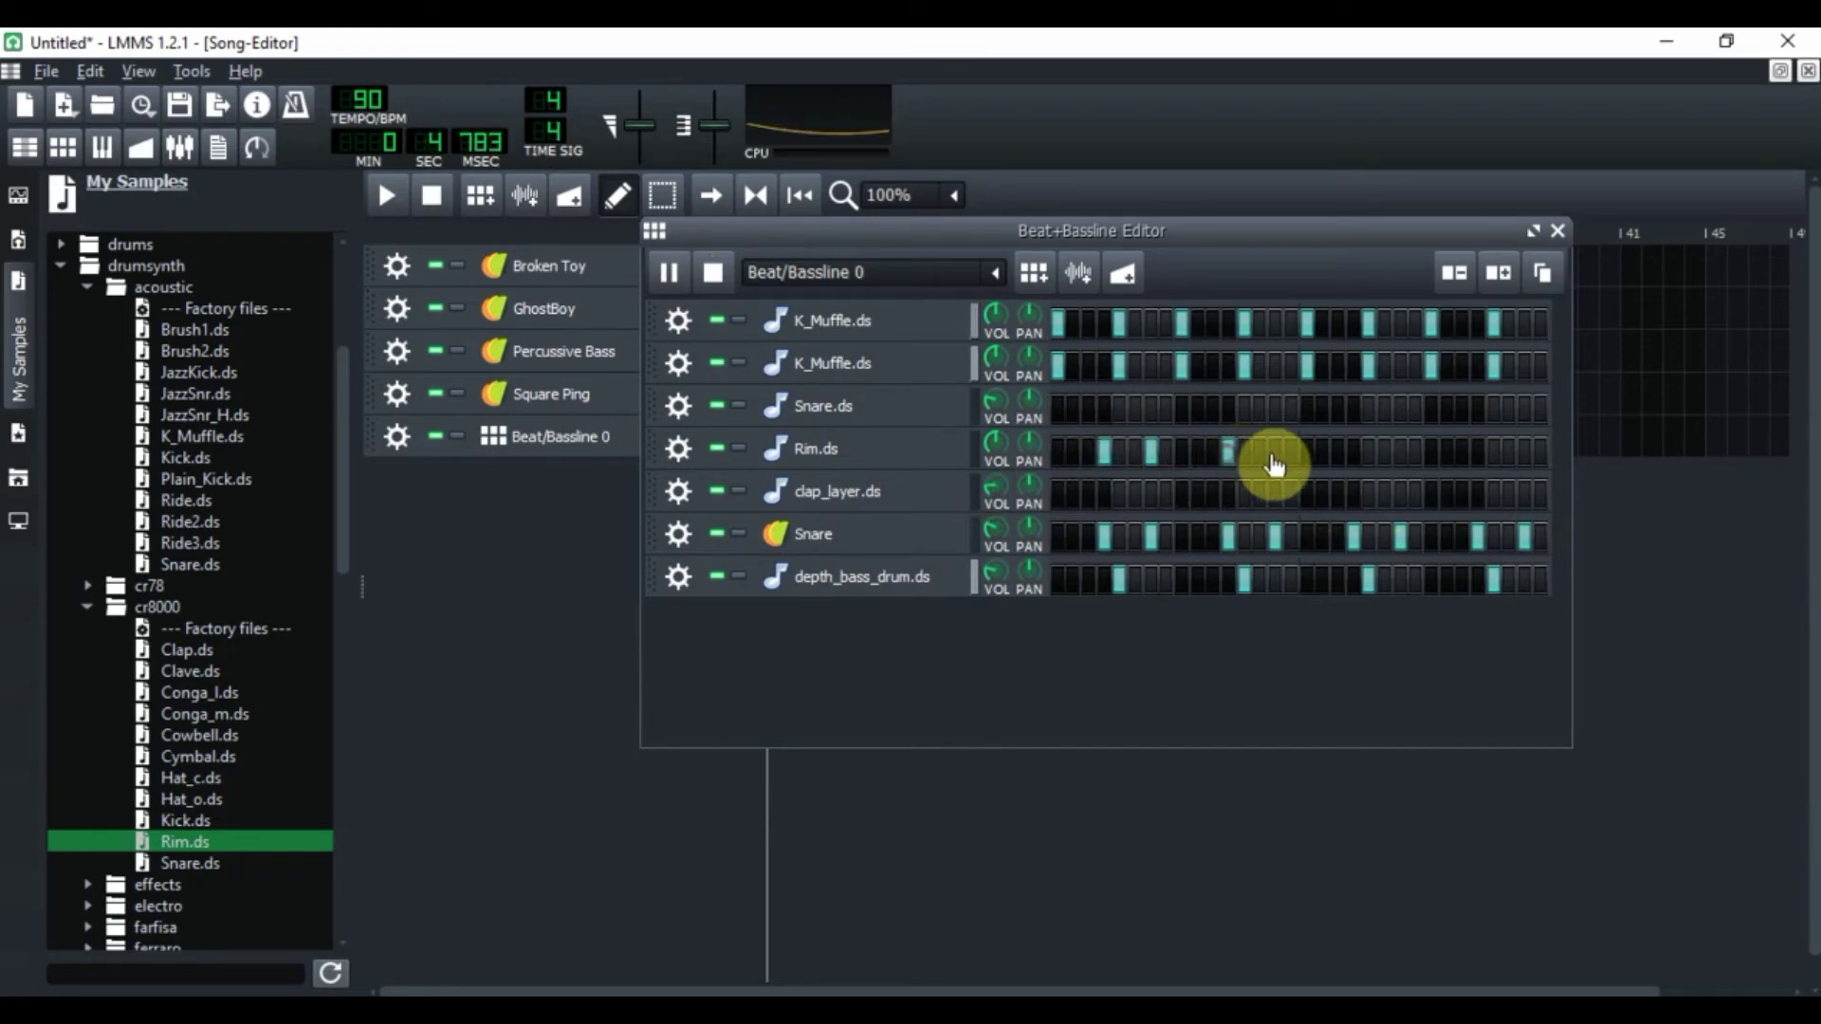
left_click(1355, 453)
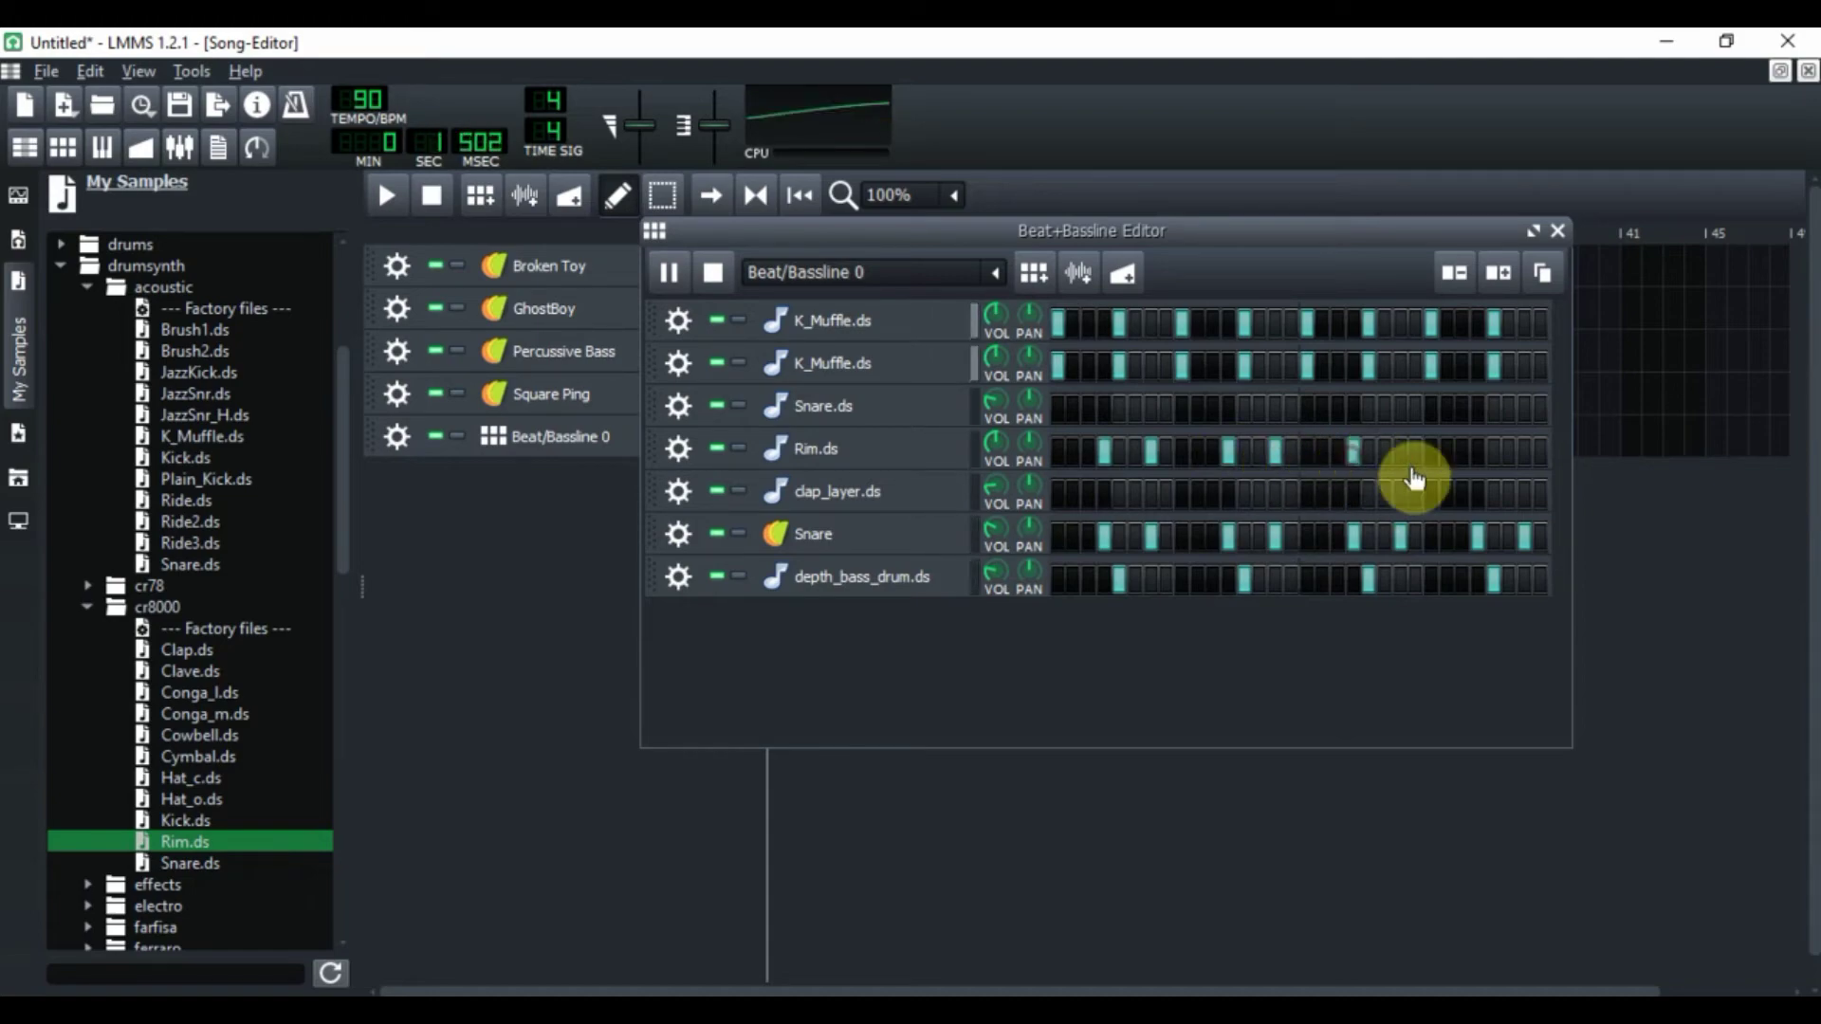
left_click(1401, 455)
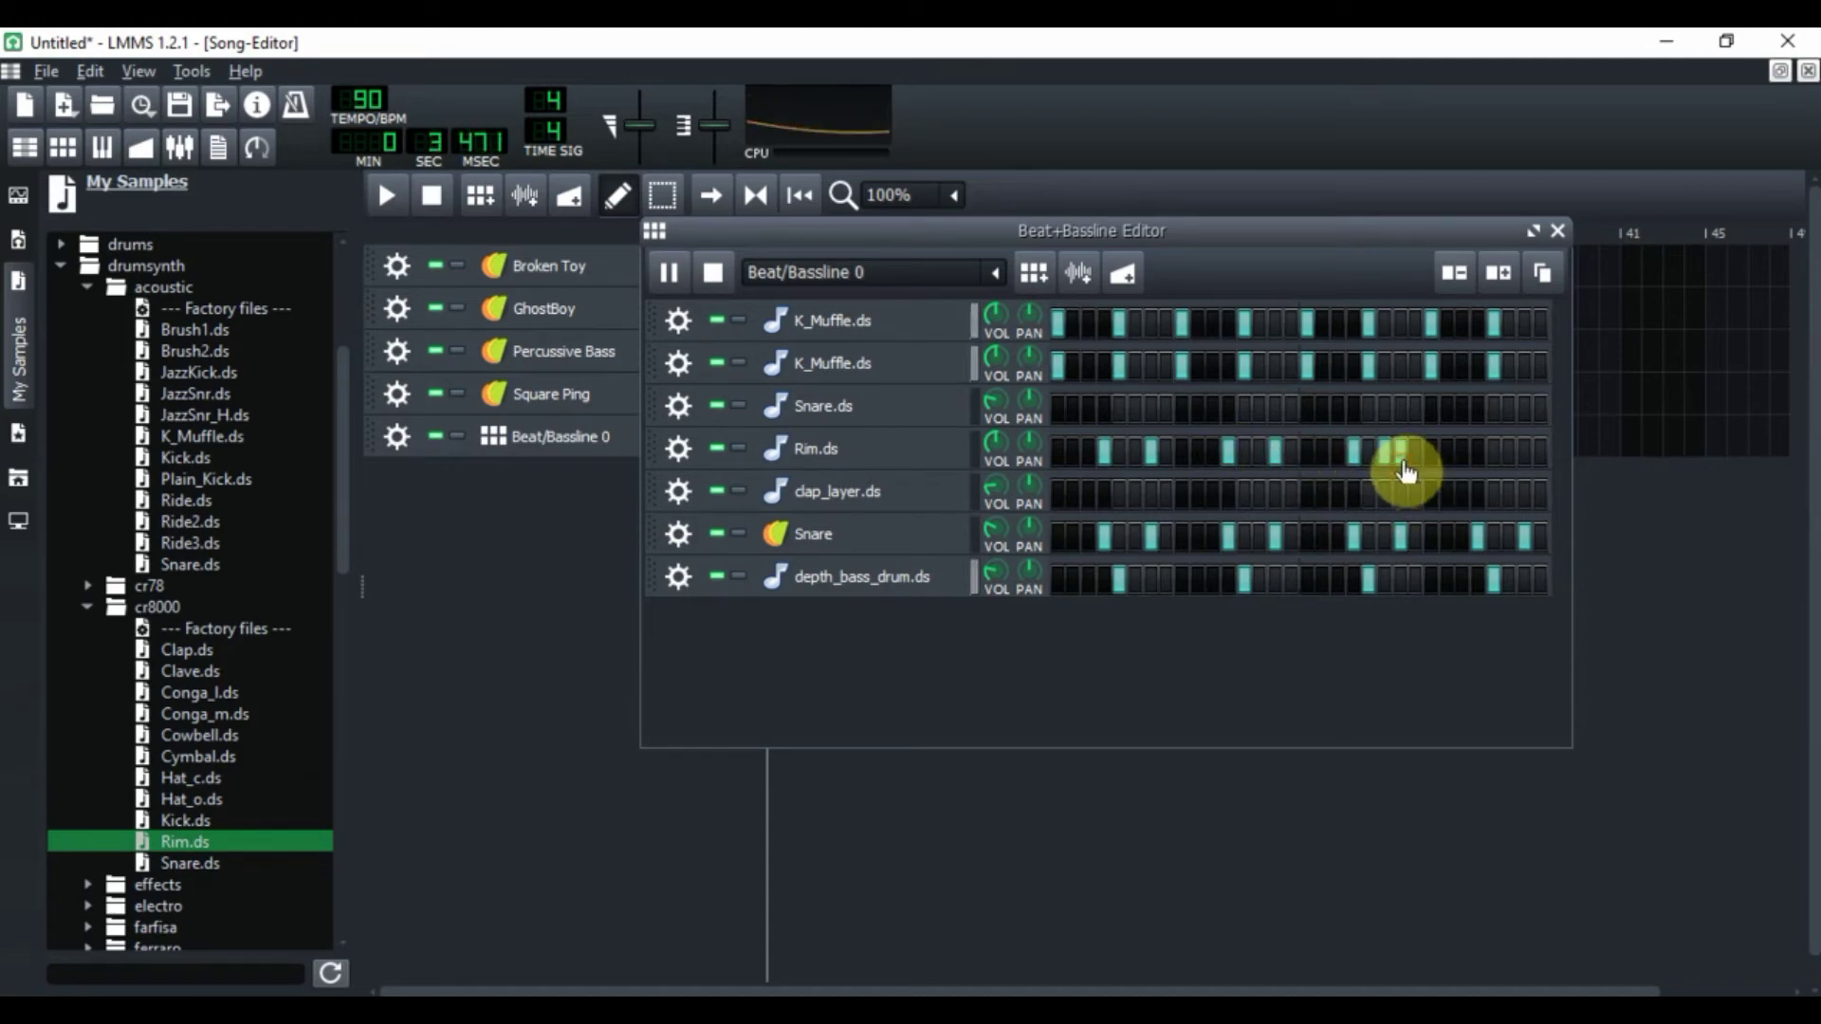
left_click(1477, 453)
left_click(1524, 455)
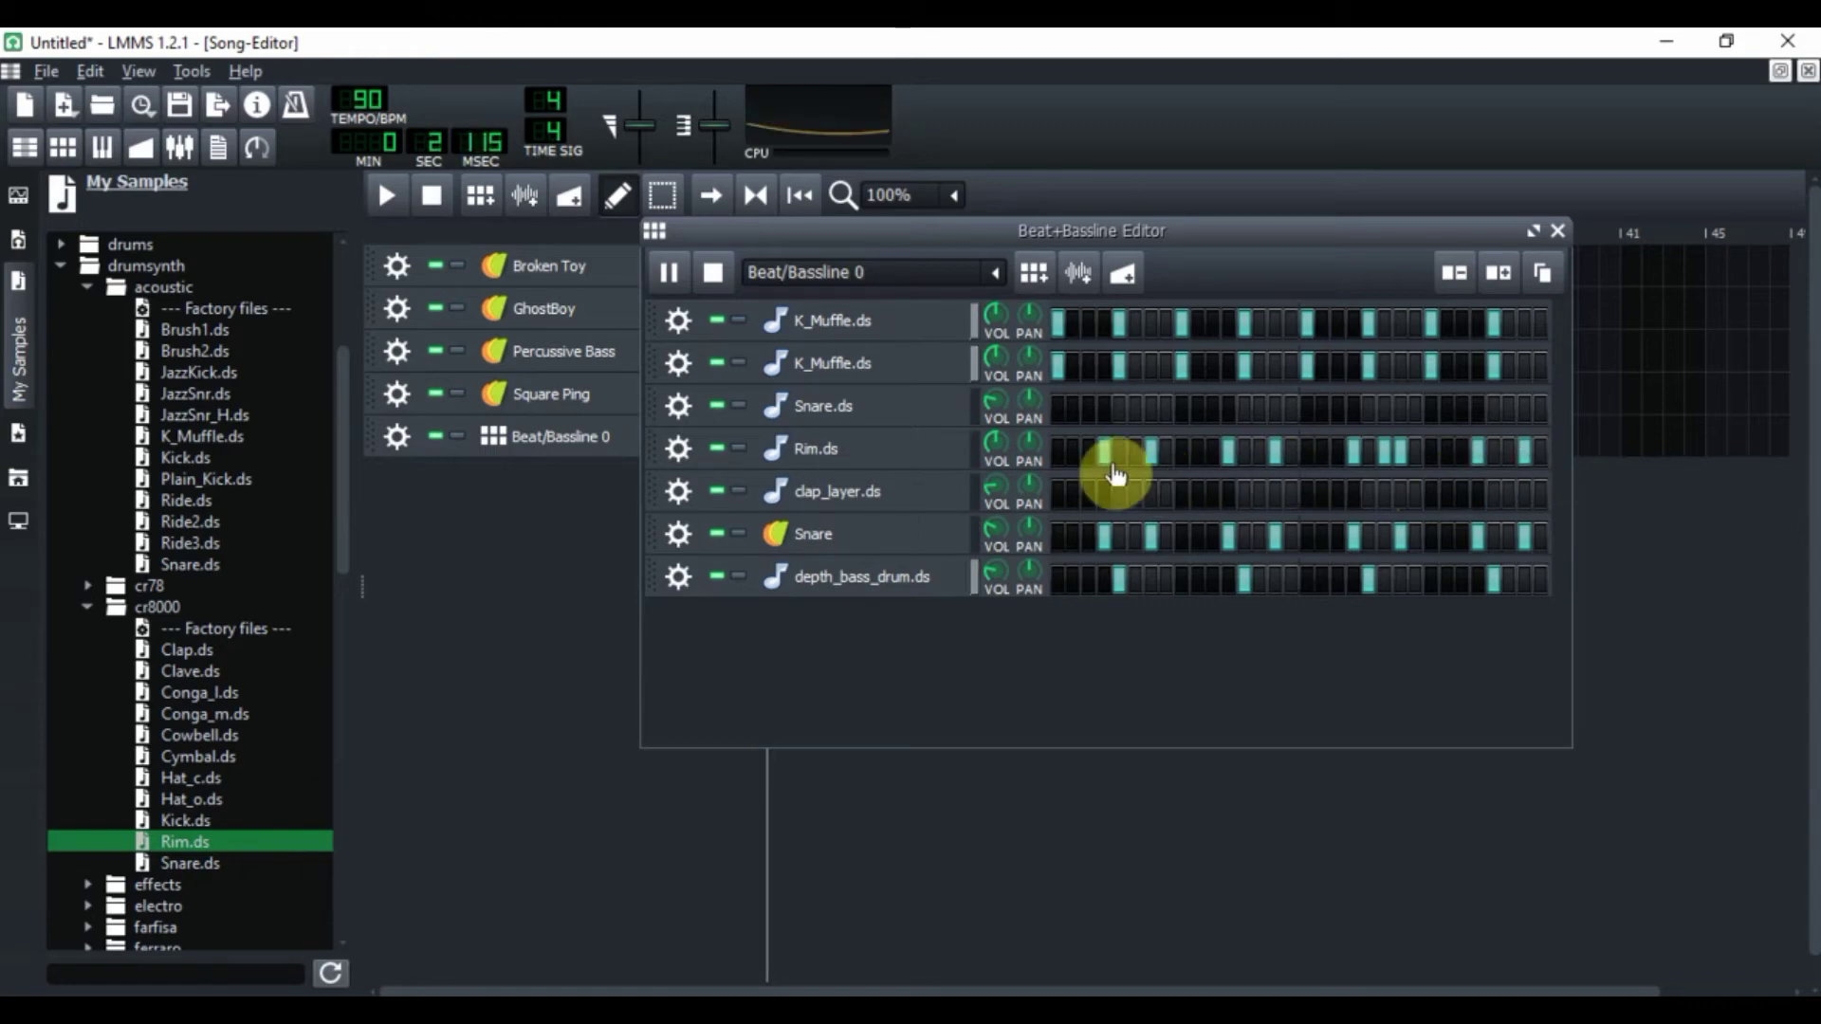
Step: Add Rim.ds hits on steps 5, 8, 9, 10 and 11, and remove the hits on steps 12 and 15
left_click(1167, 455)
left_click(1183, 455)
left_click(1199, 457)
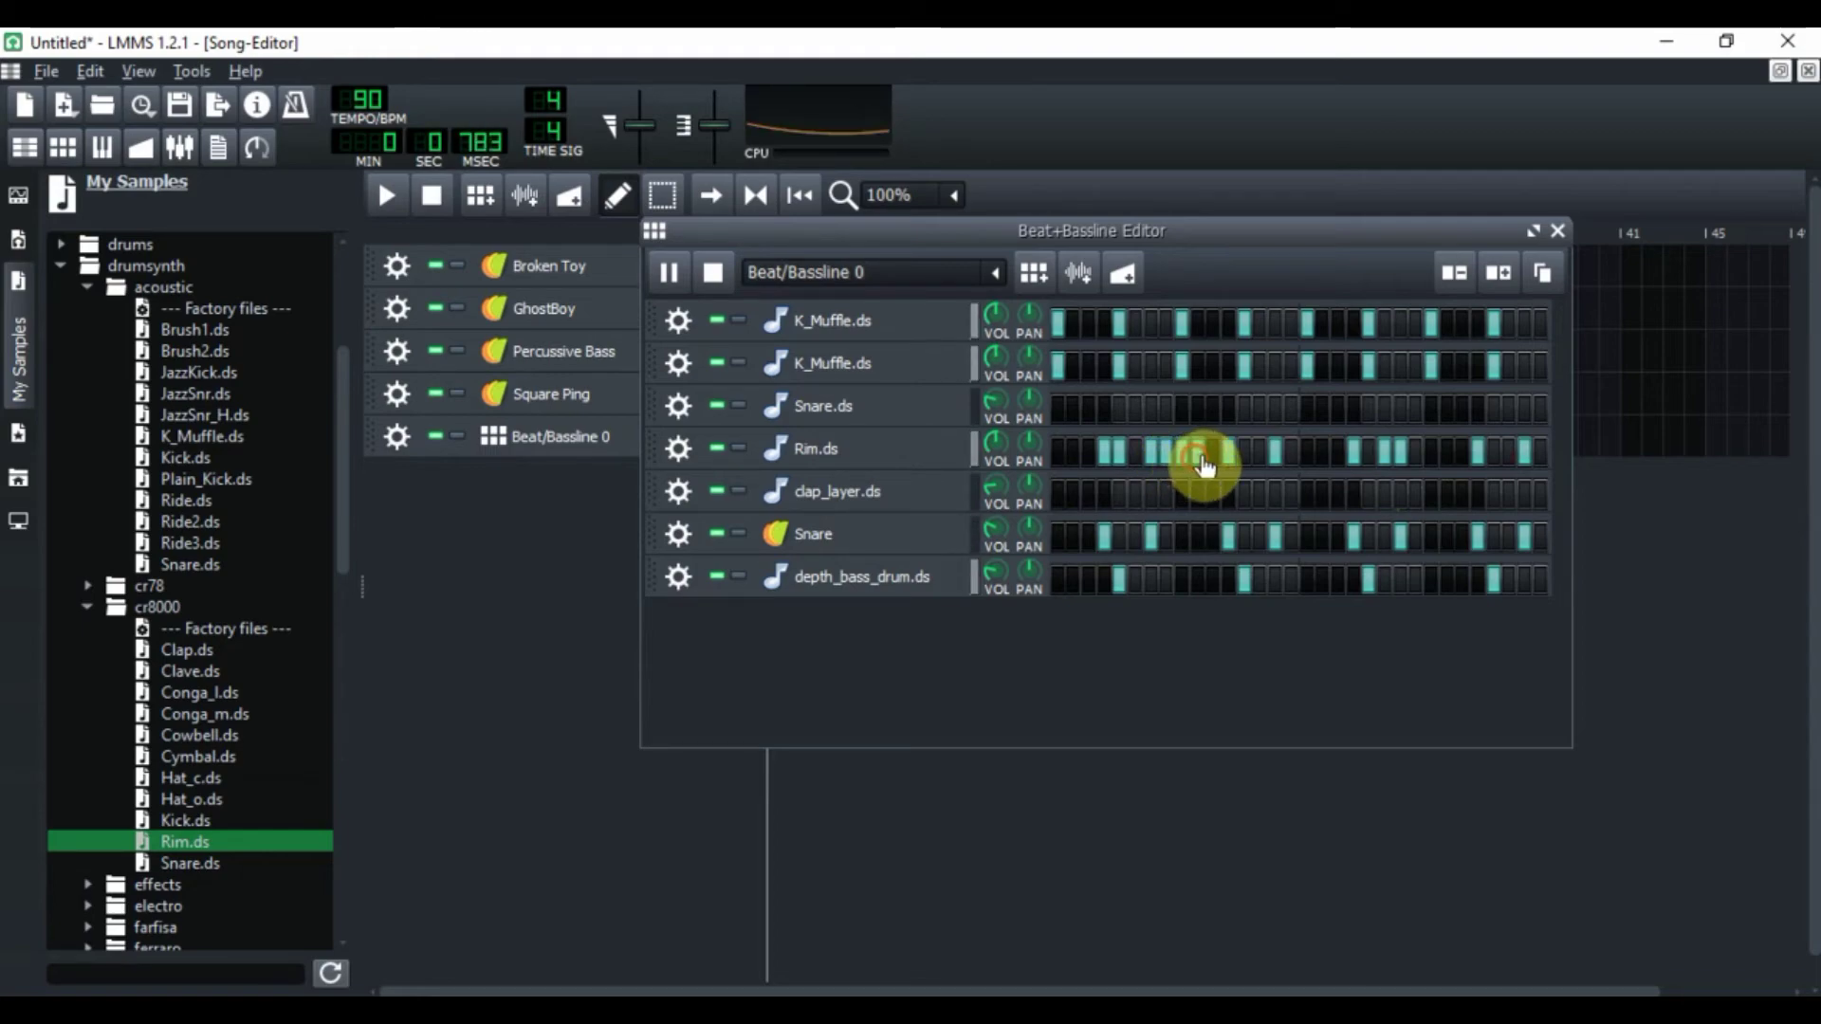
left_click(1213, 457)
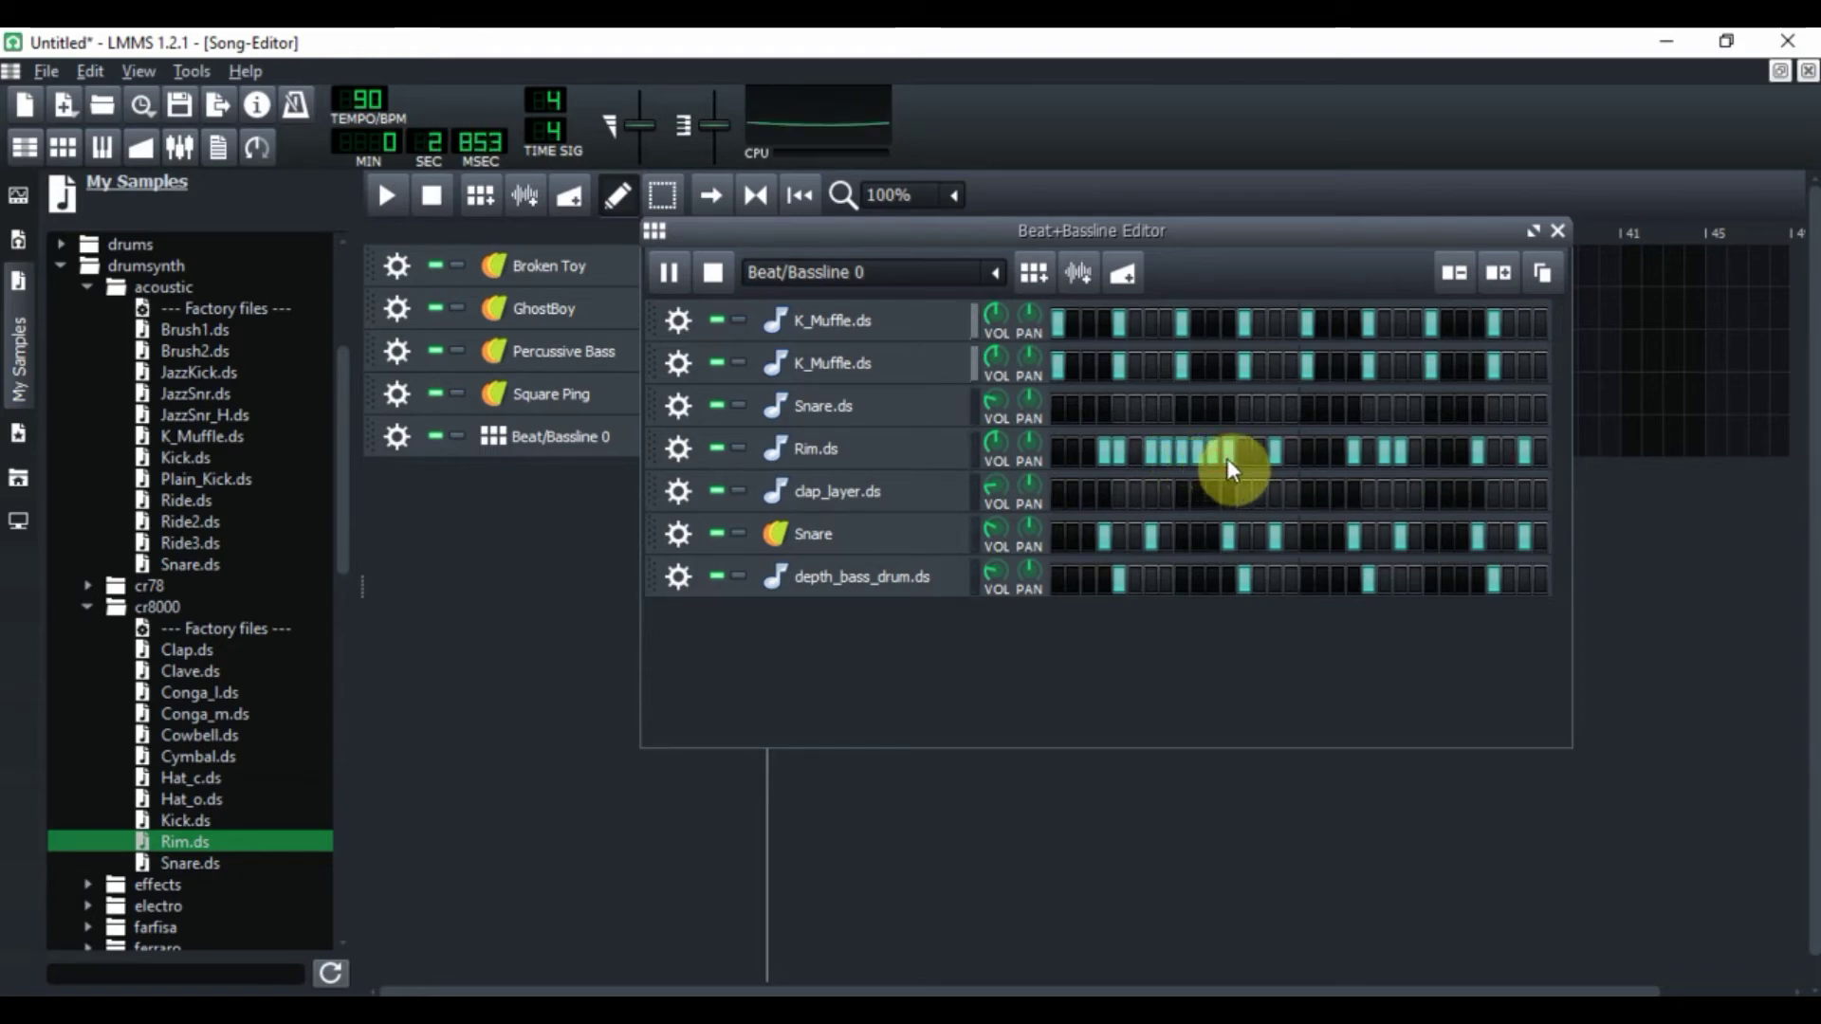
left_click(1228, 459)
right_click(1275, 459)
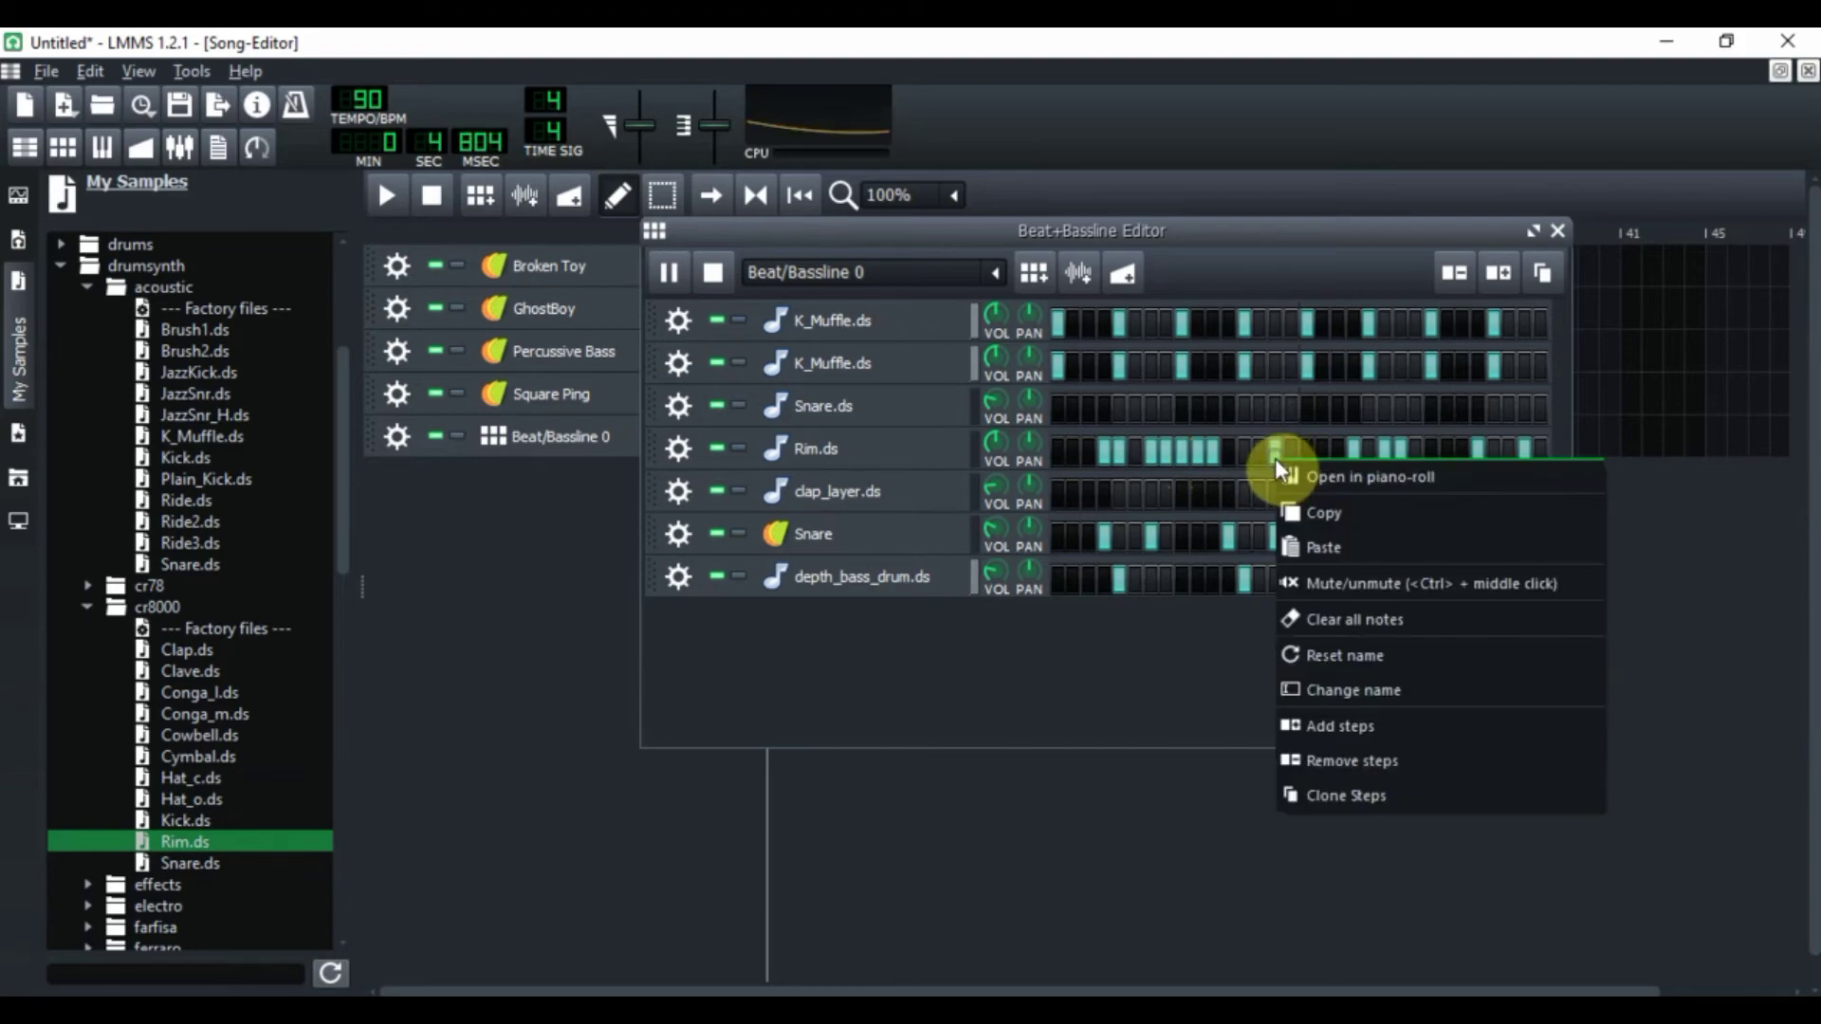
left_click(1275, 459)
left_click(1275, 459)
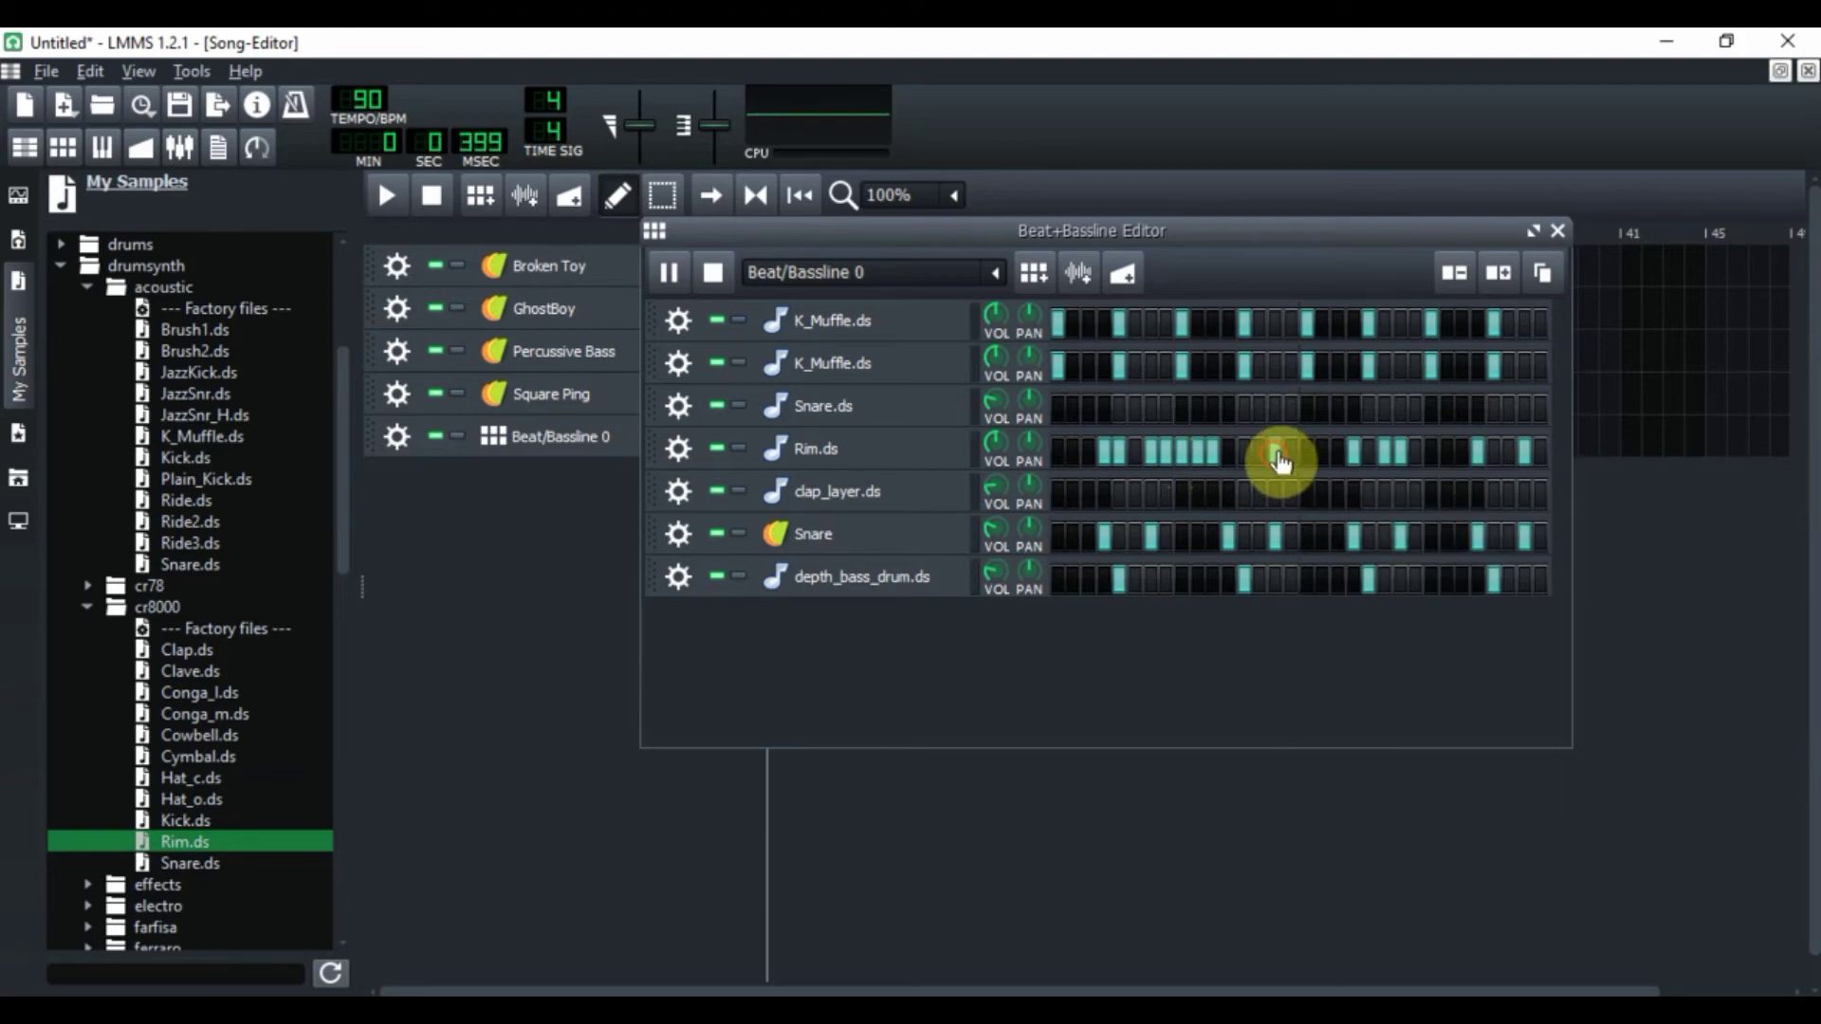
Step: Rework the second half of Rim.ds by adding hits on steps 21, 25, 26, 27 and 29 and removing those on 22, 23 and 31
left_click(1390, 461)
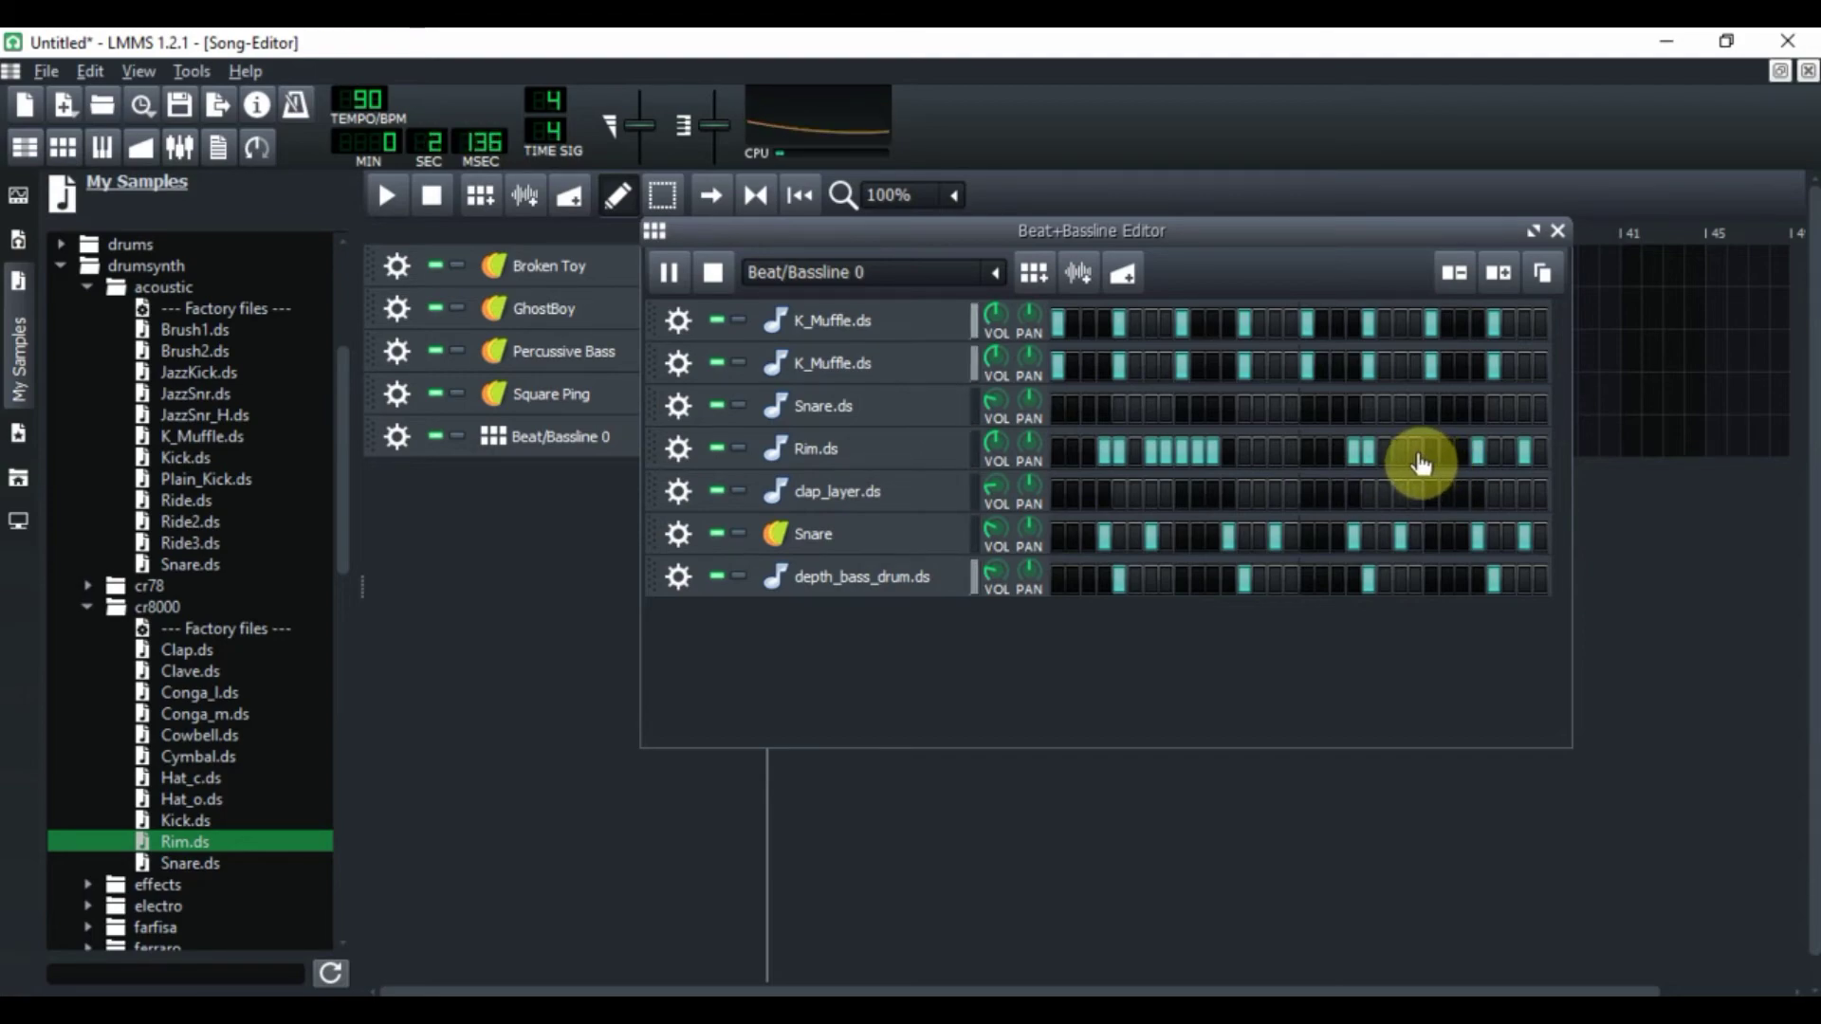
left_click(1407, 459)
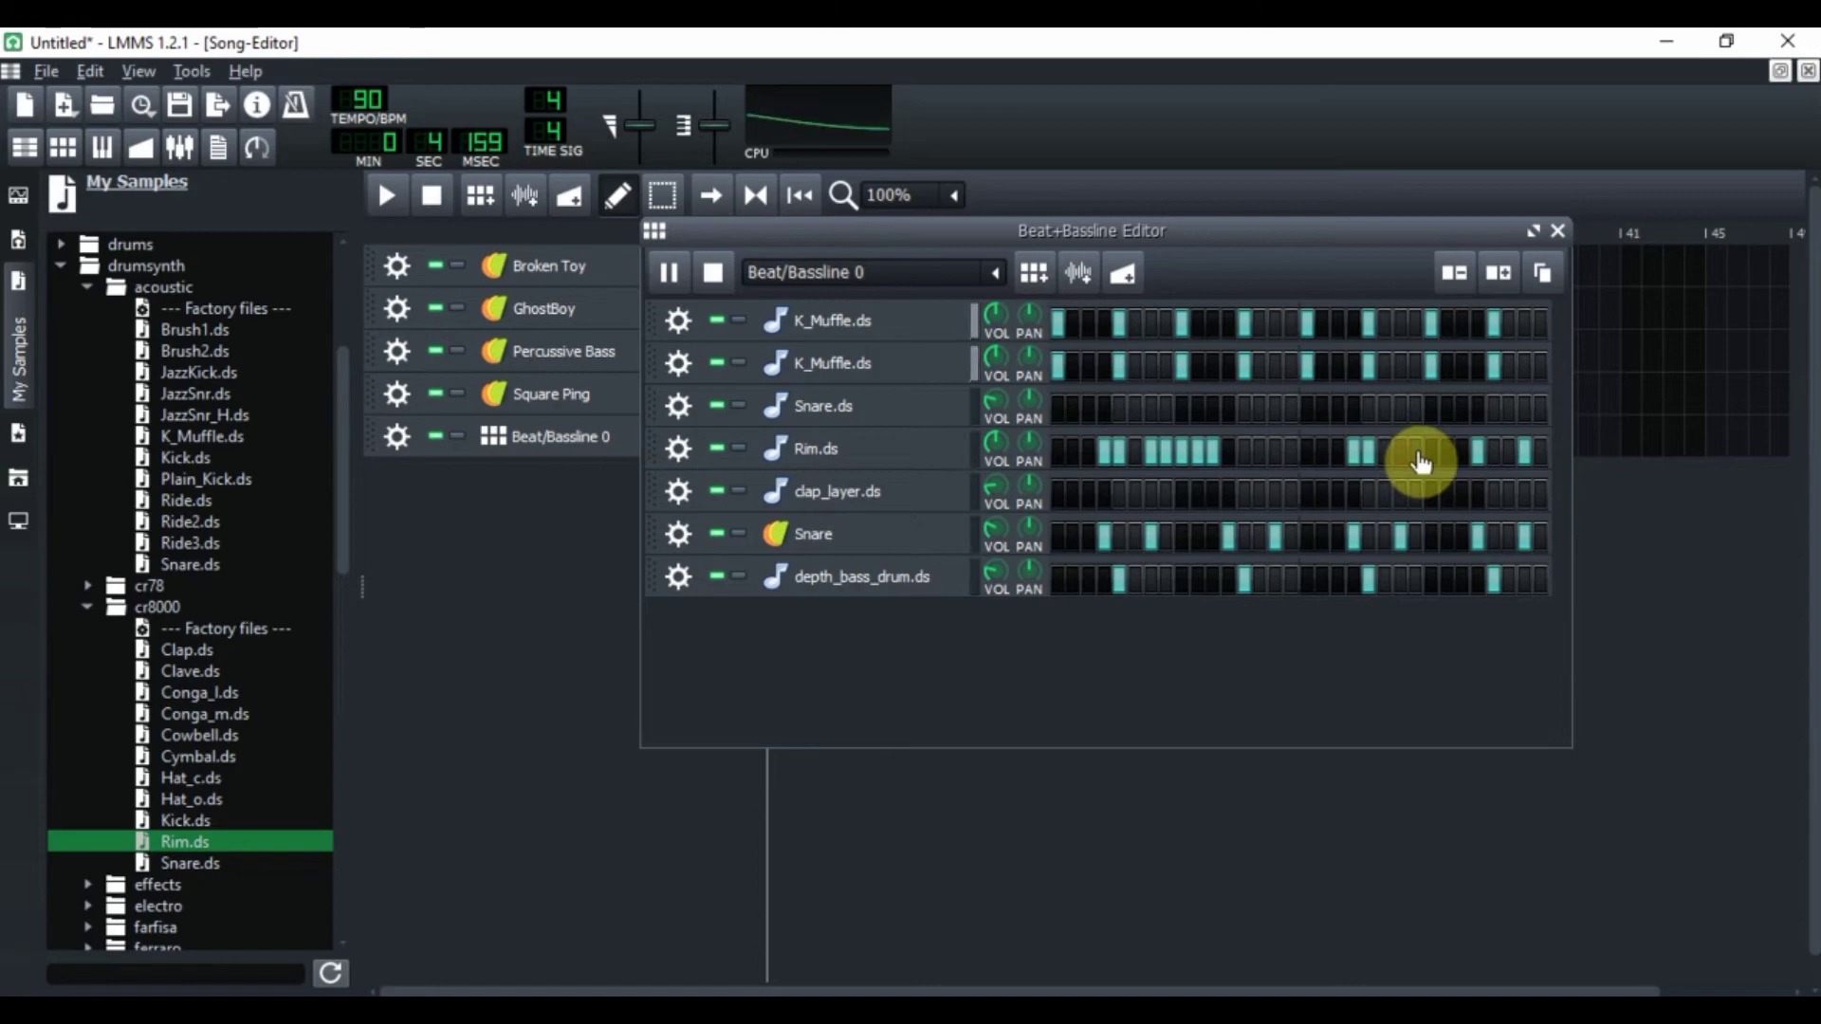
left_click(1447, 461)
left_click(1462, 459)
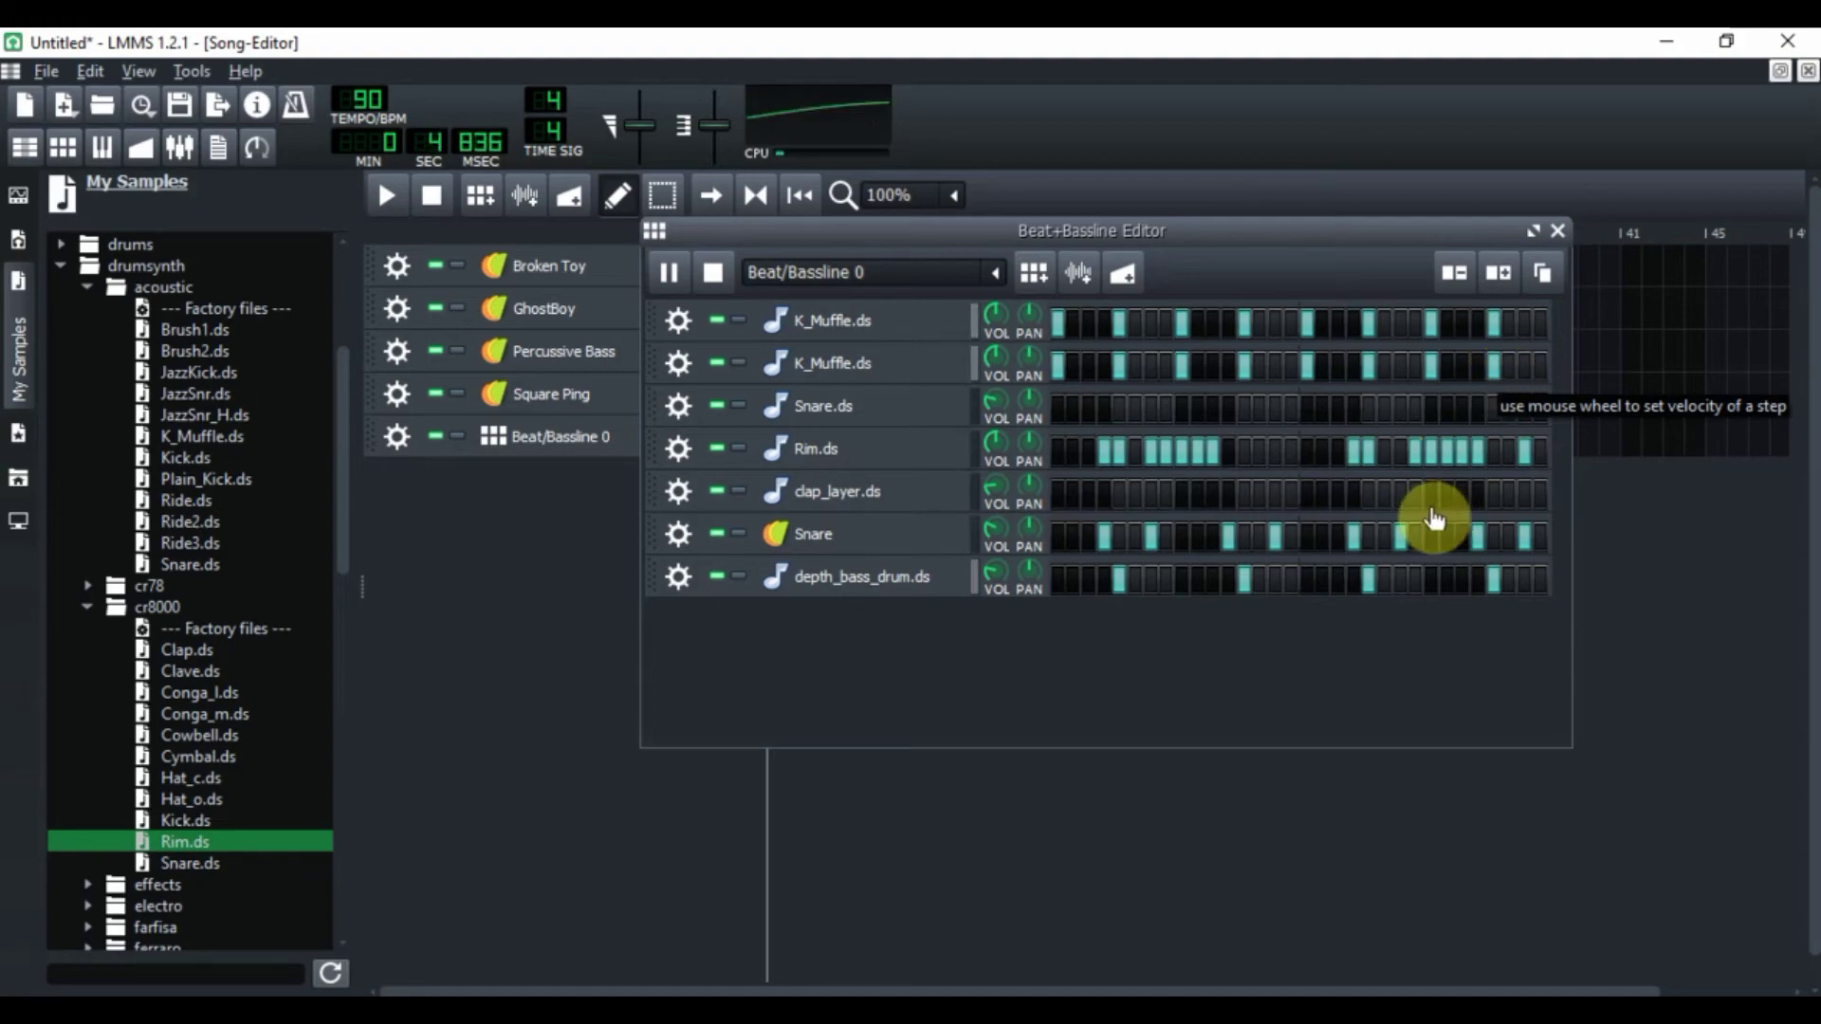
left_click(1414, 457)
left_click(1496, 457)
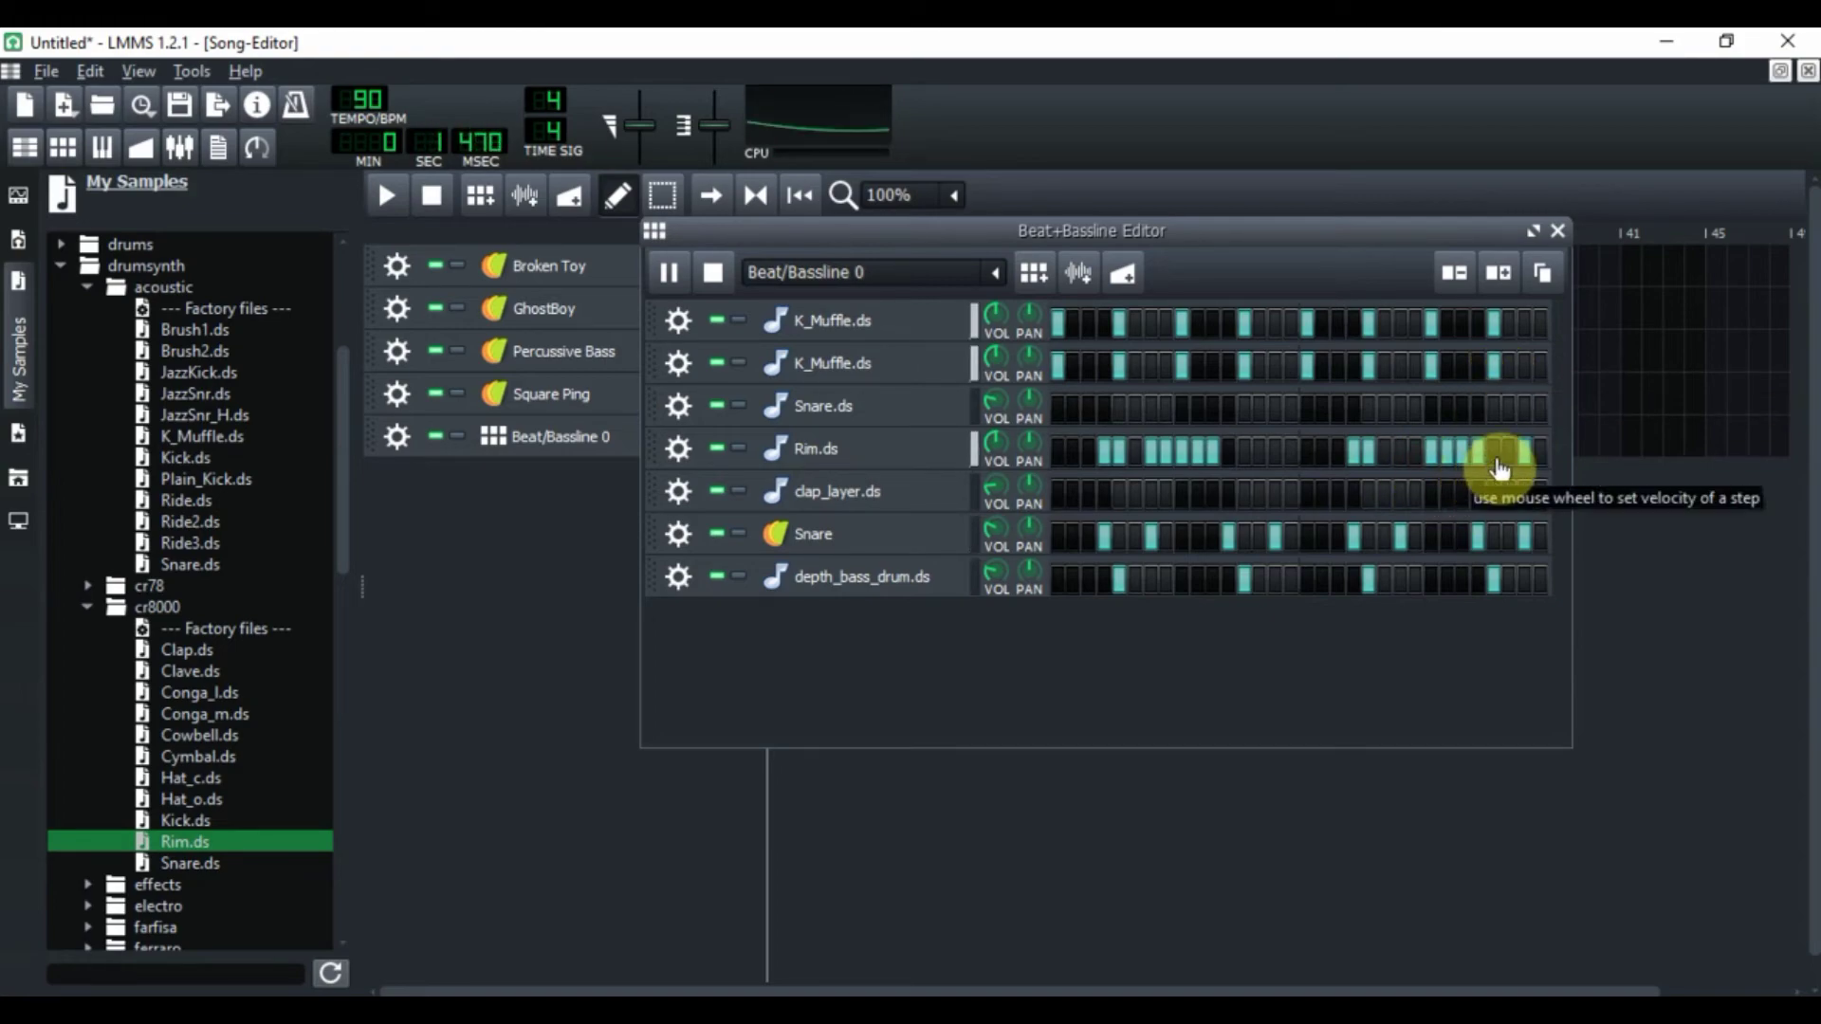
left_click(1526, 460)
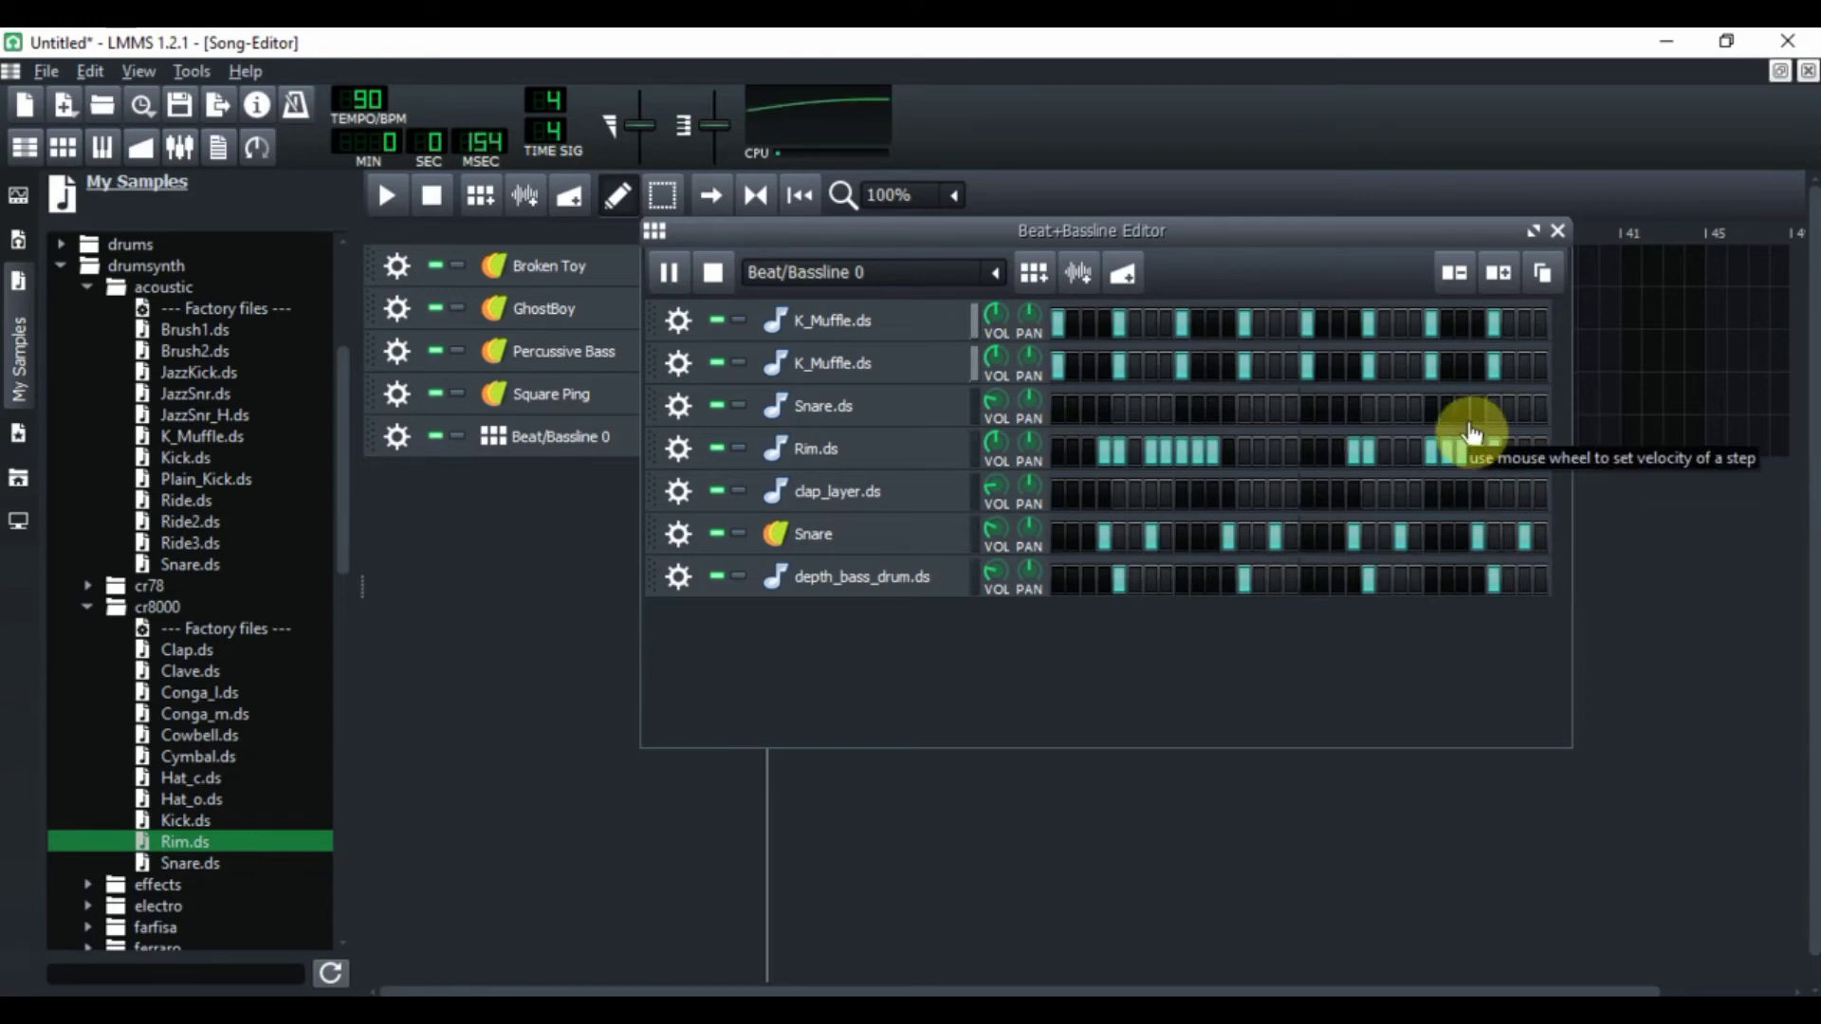
Step: Shift the first Rim.ds roll by removing the hits on steps 7 and 8 and adding hits on steps 12, 13 and 14
left_click(1151, 458)
left_click(1227, 453)
left_click(1243, 455)
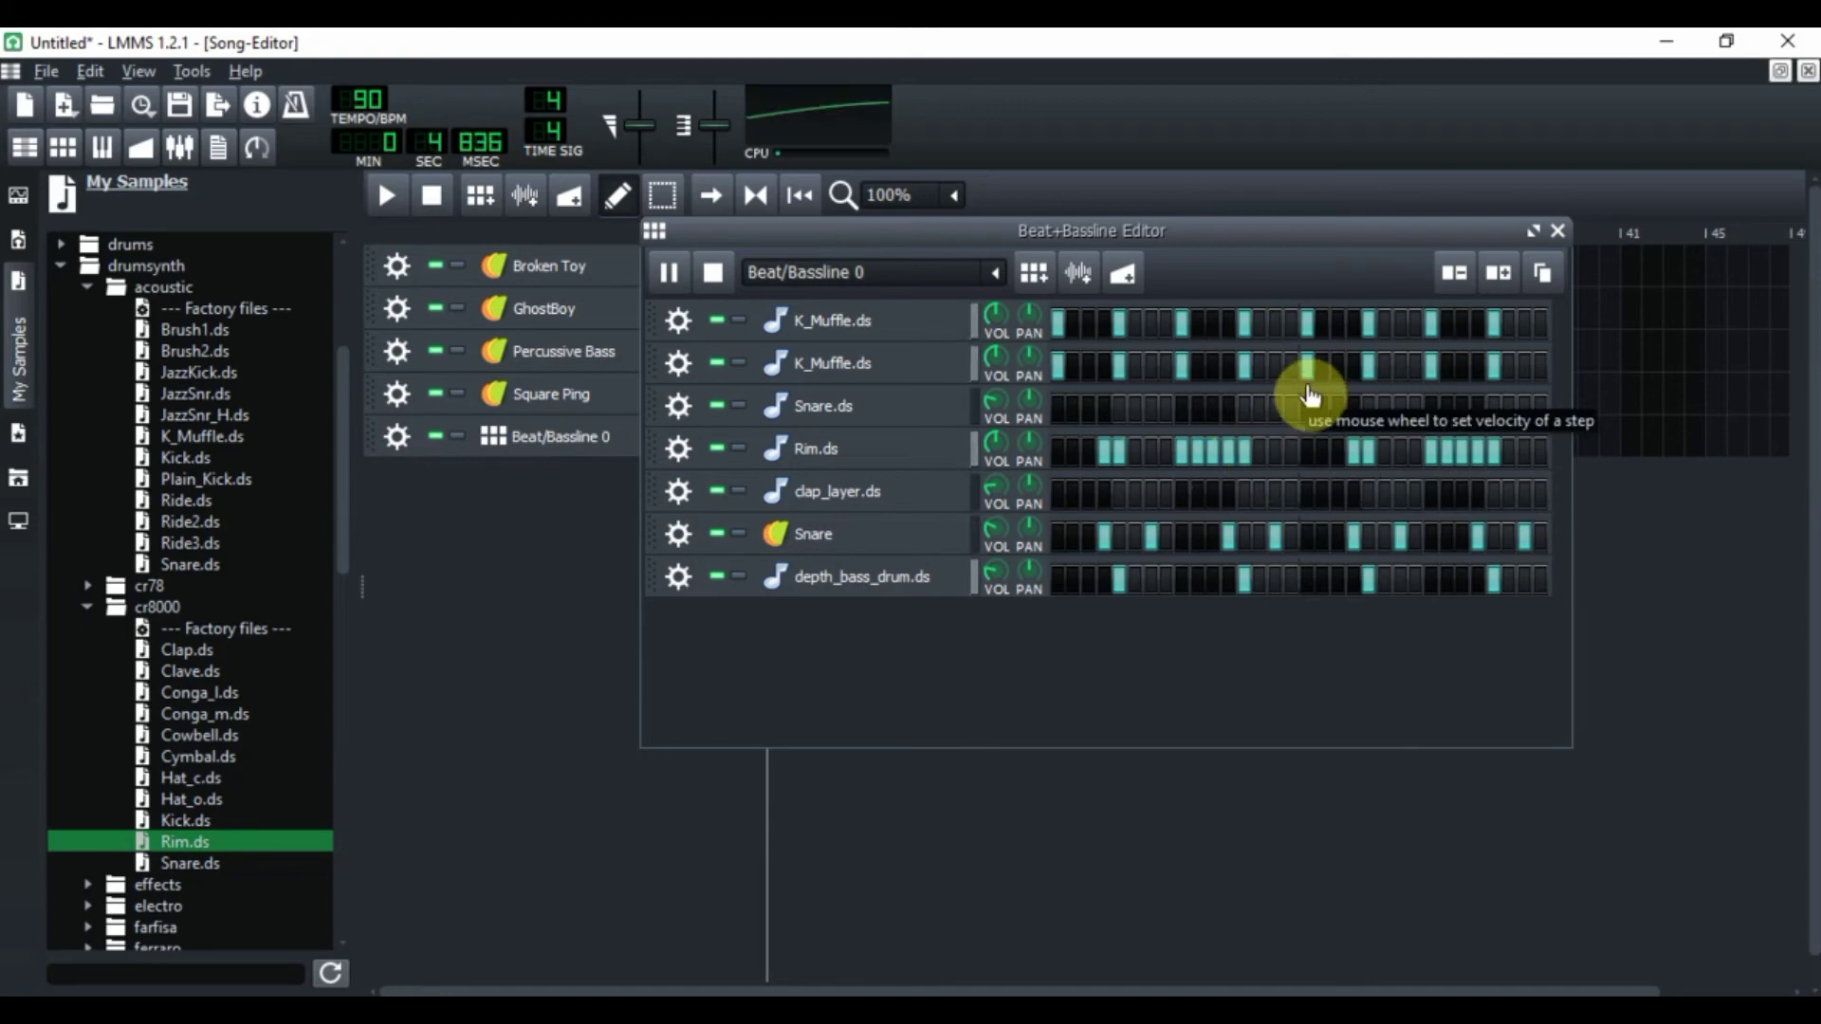
left_click(1259, 451)
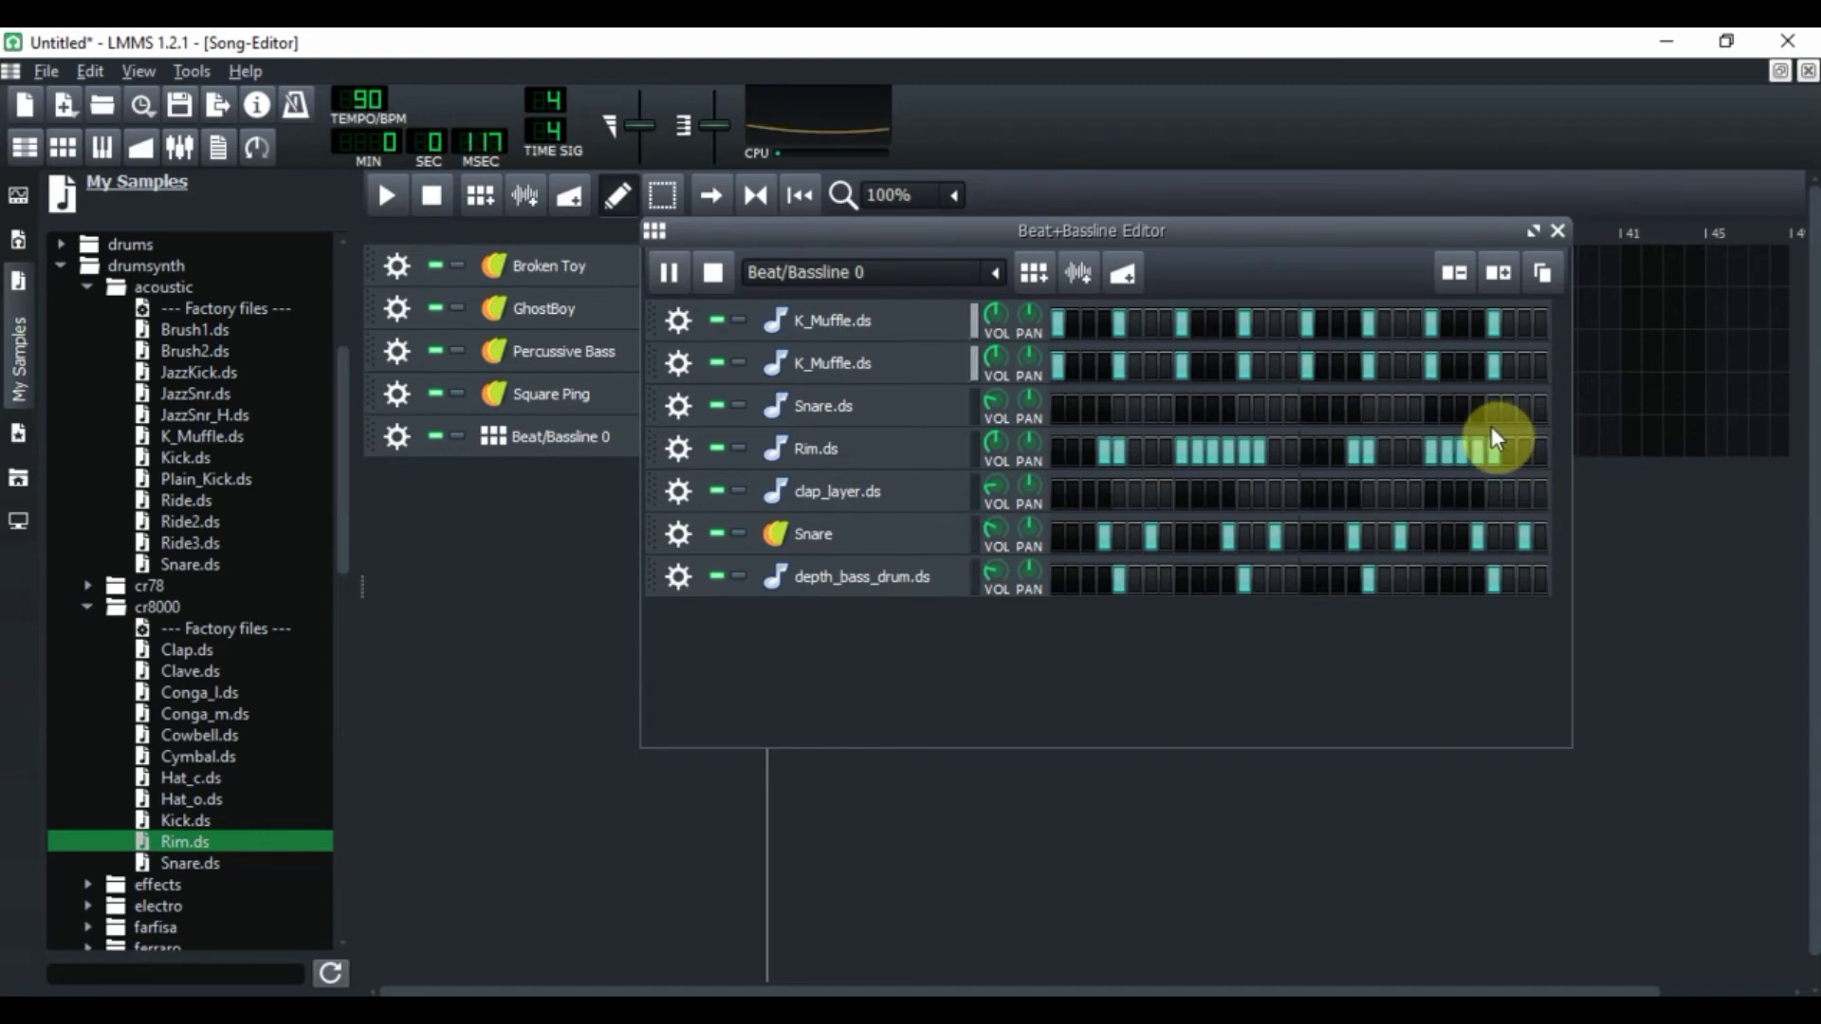
Step: Close the Beat+Bassline Editor, stop the pattern and play the song with all its tracks from the start
left_click(1559, 228)
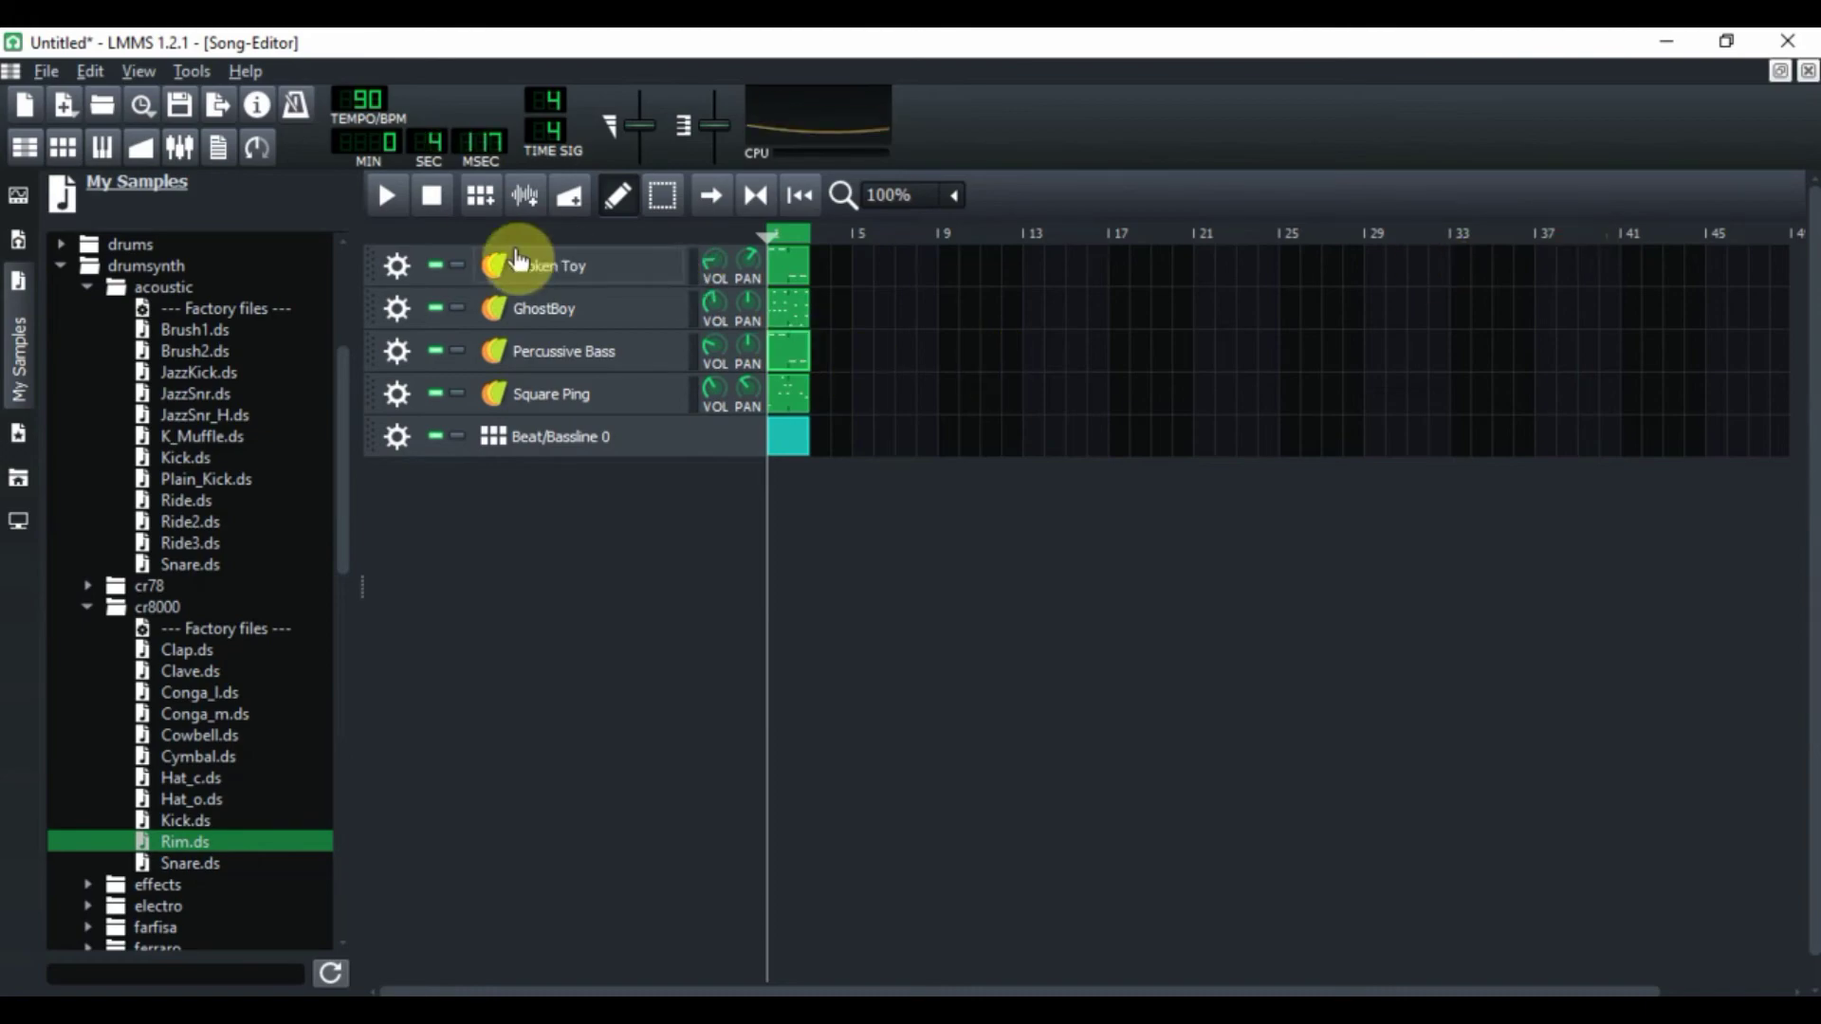
left_click(431, 196)
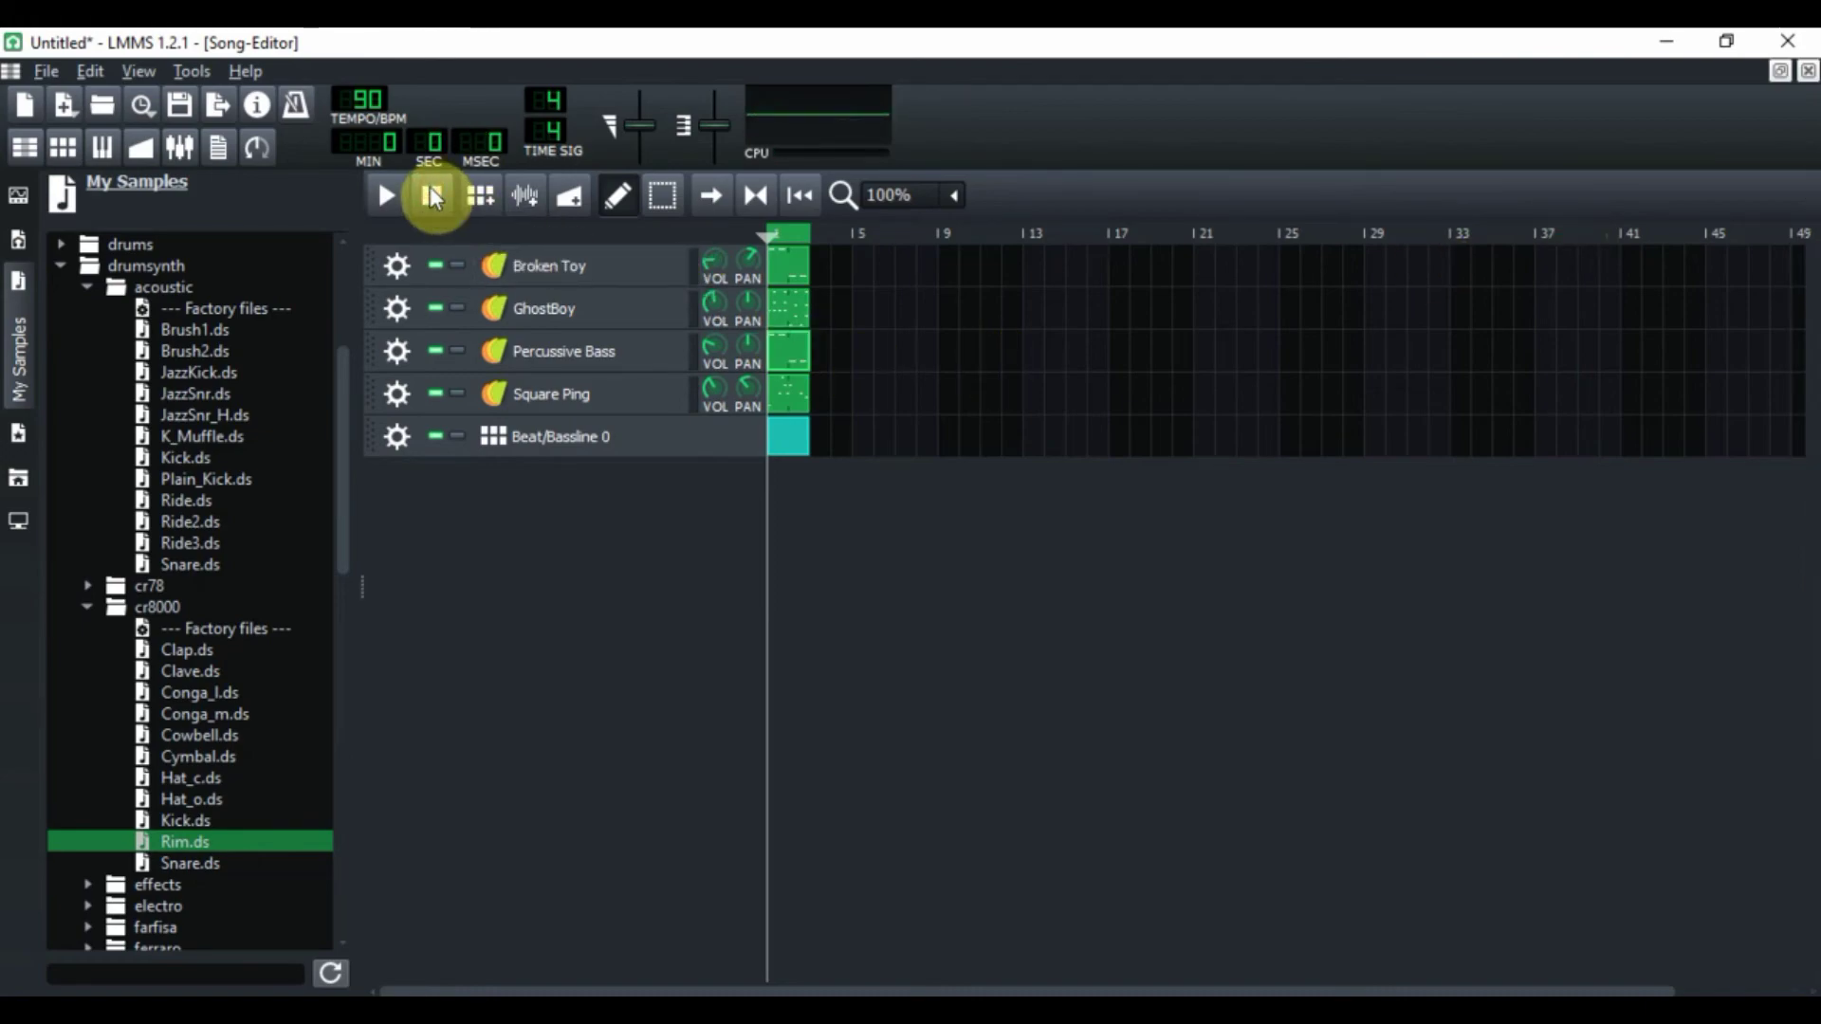
left_click(378, 193)
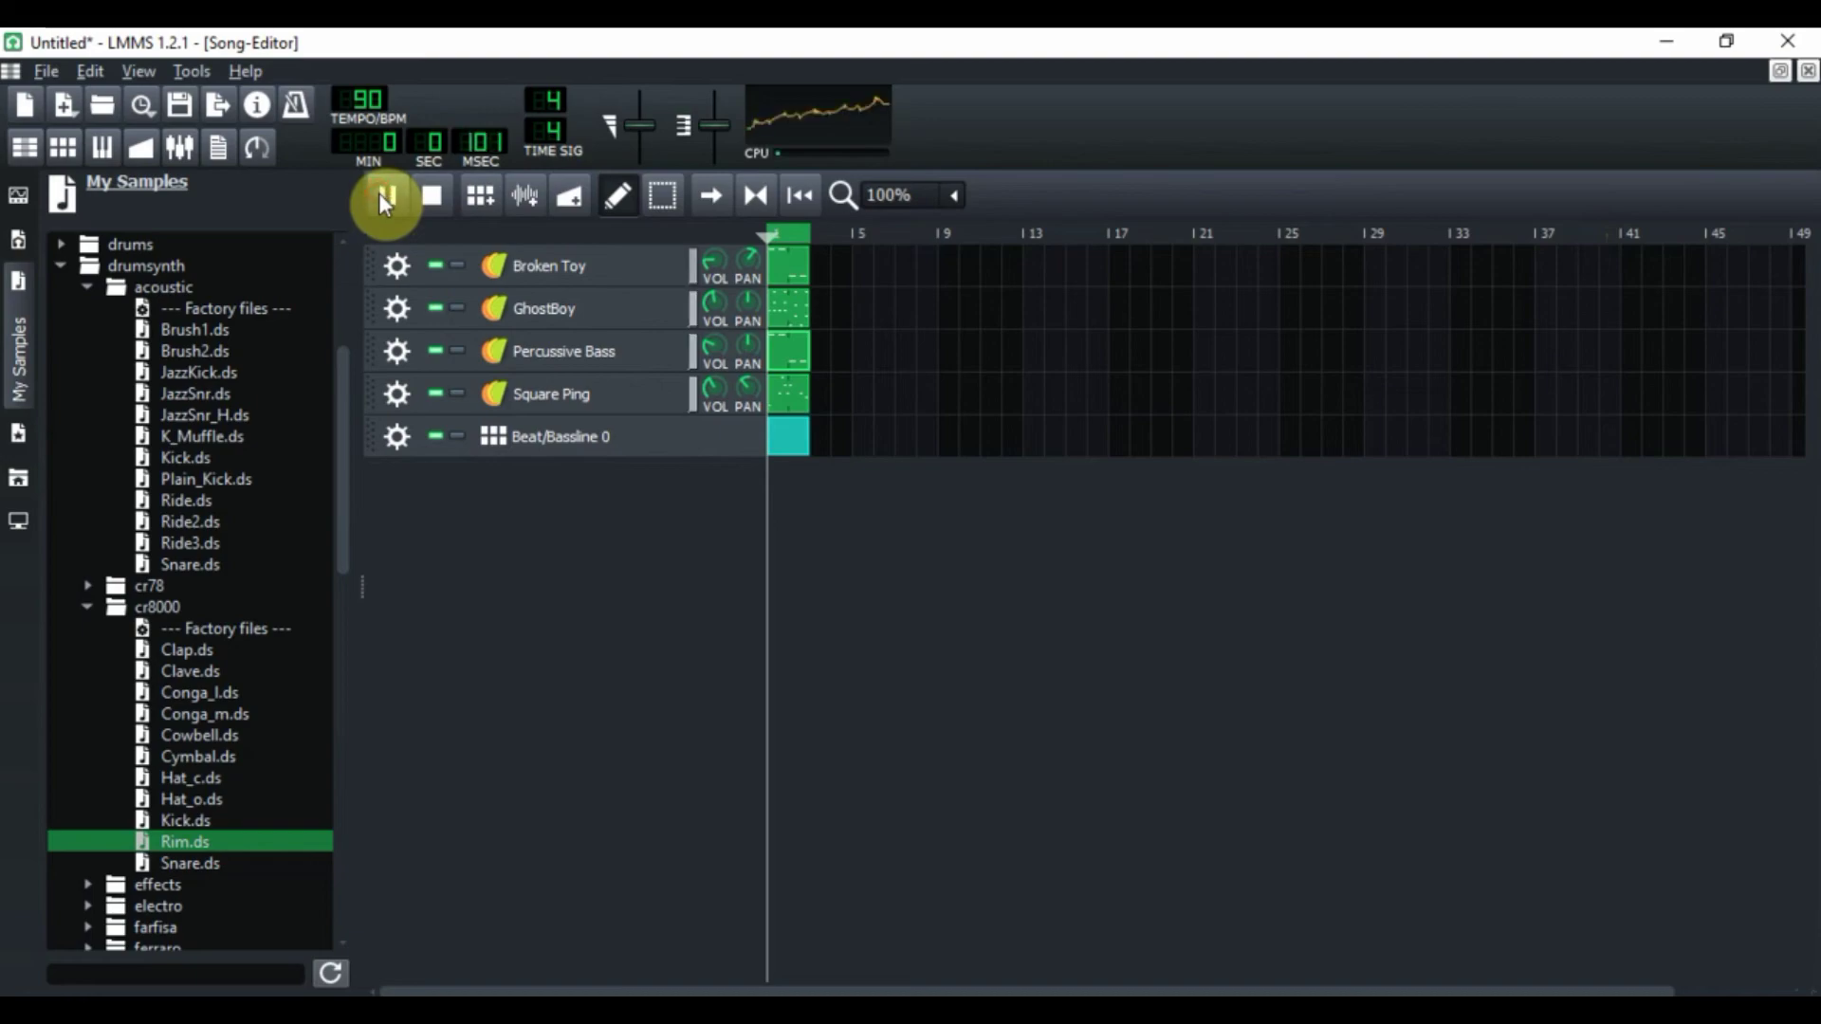